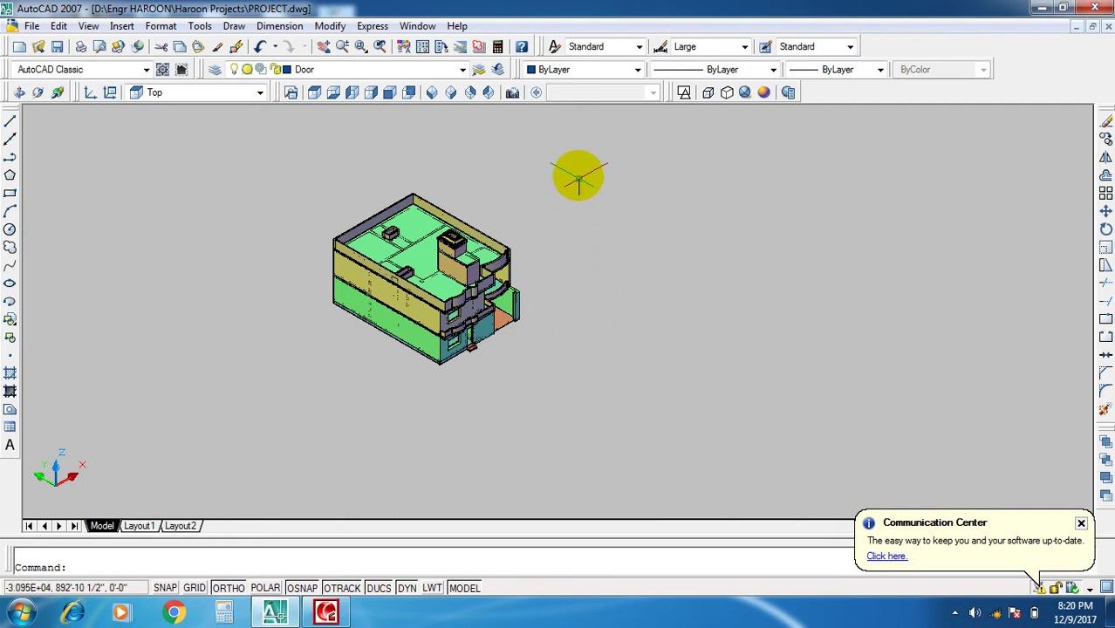
left_click(579, 158)
left_click(276, 423)
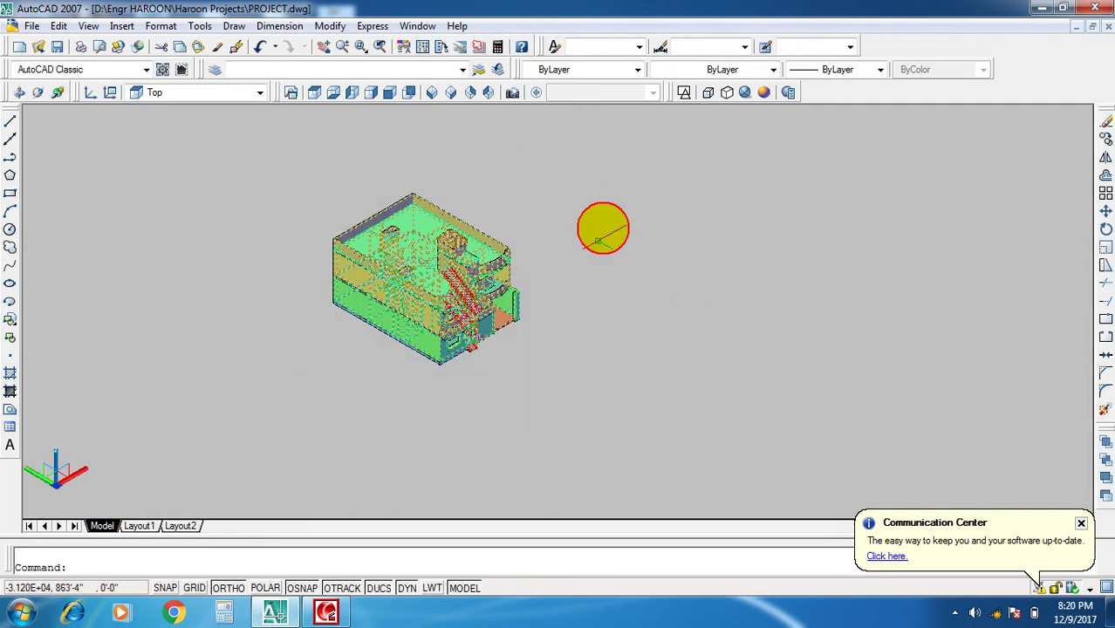
left_click(626, 168)
left_click(312, 386)
left_click(772, 165)
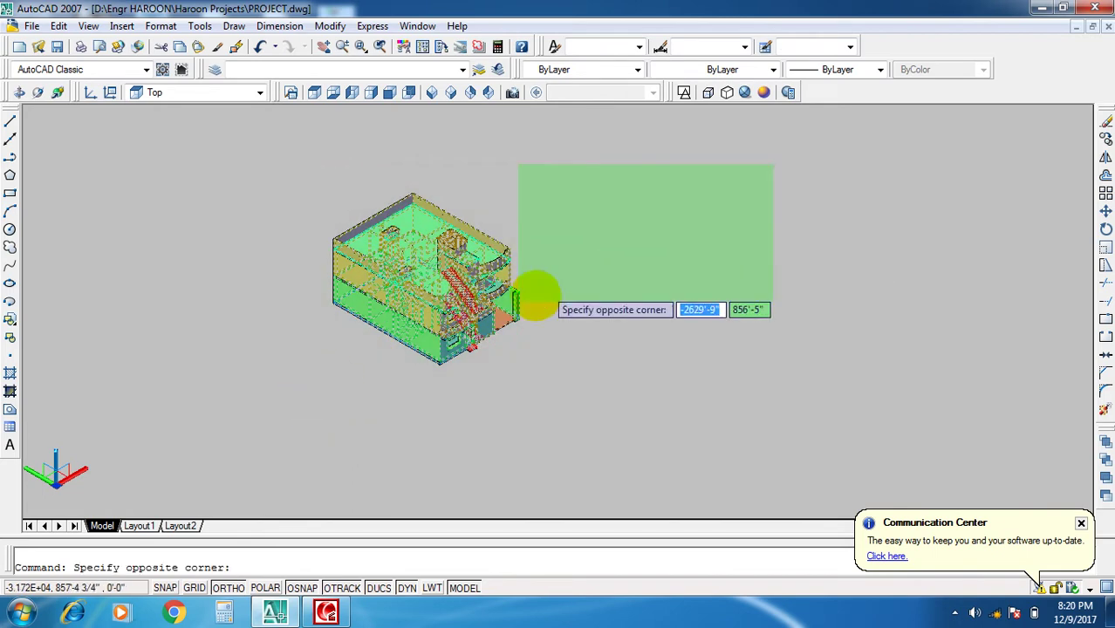
left_click(319, 385)
left_click(677, 129)
left_click(321, 424)
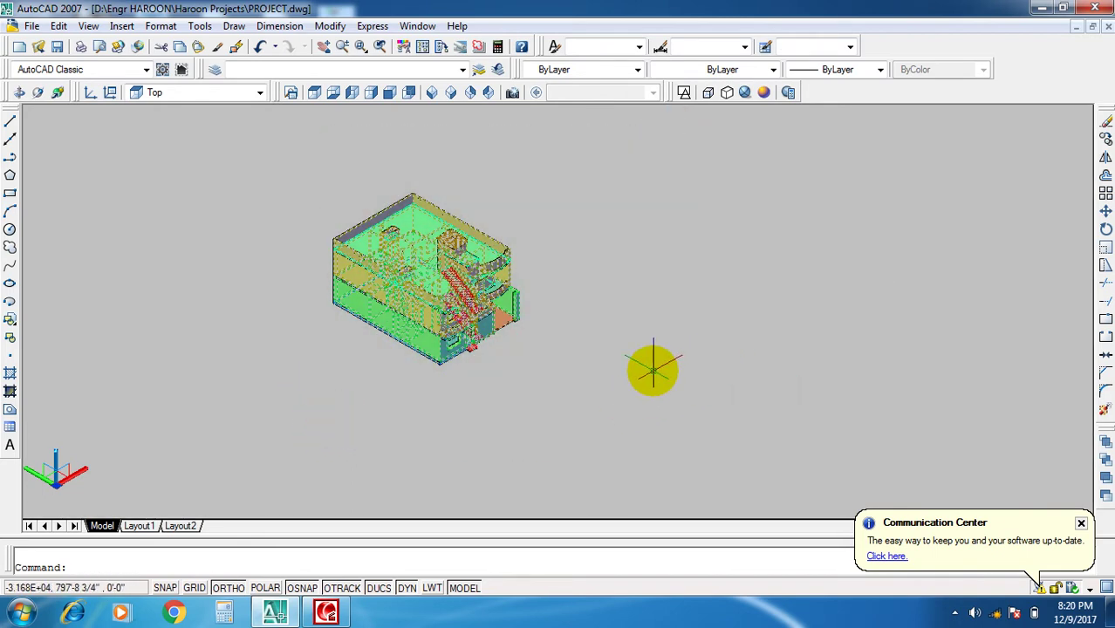
key("Escape")
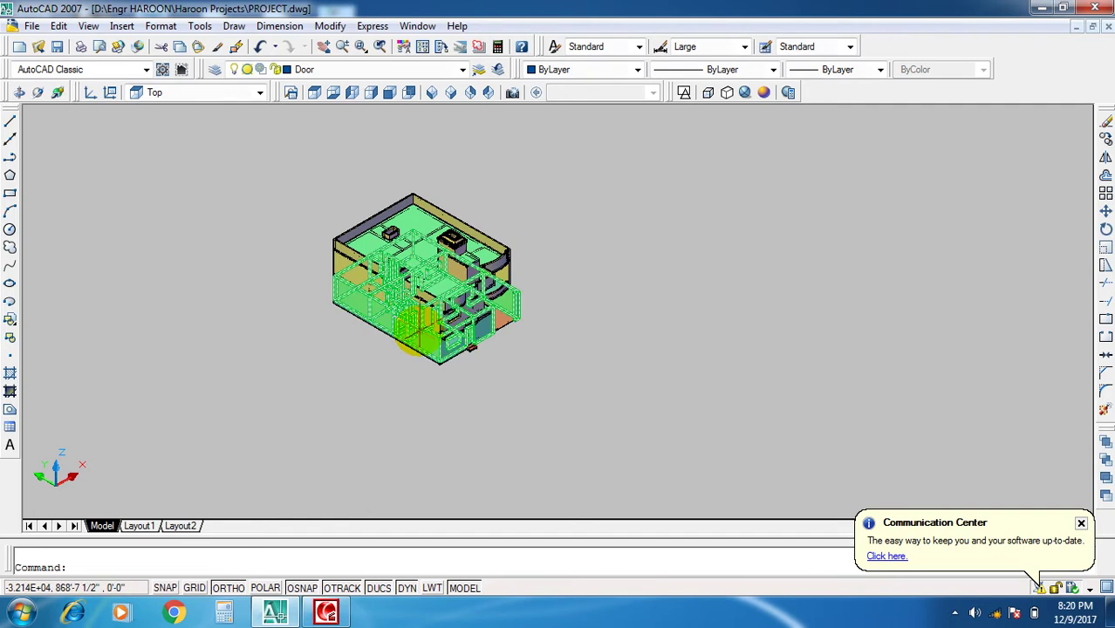
- Save a copy of the drawing to the Desktop under the file name "fawad 3dmax" and close AutoCAD
left_click(31, 26)
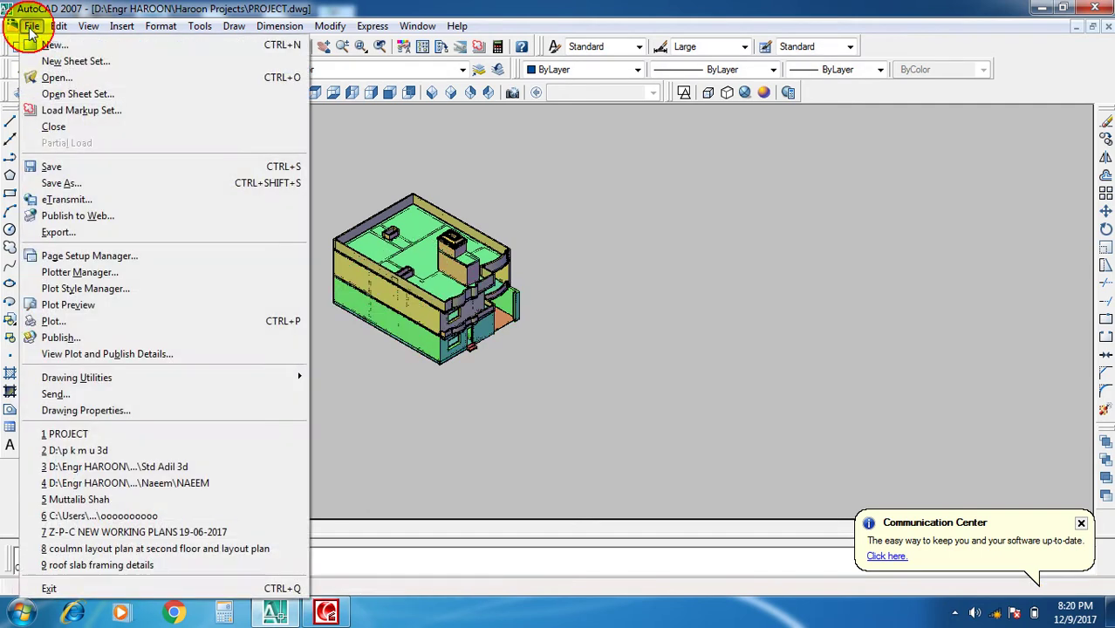
left_click(58, 185)
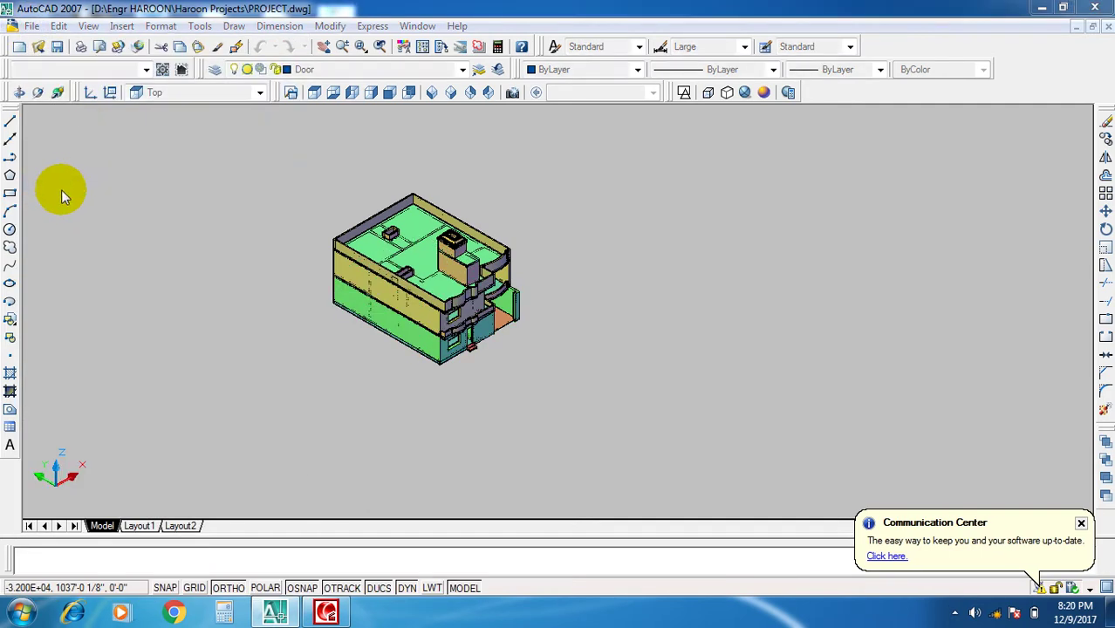
left_click(511, 160)
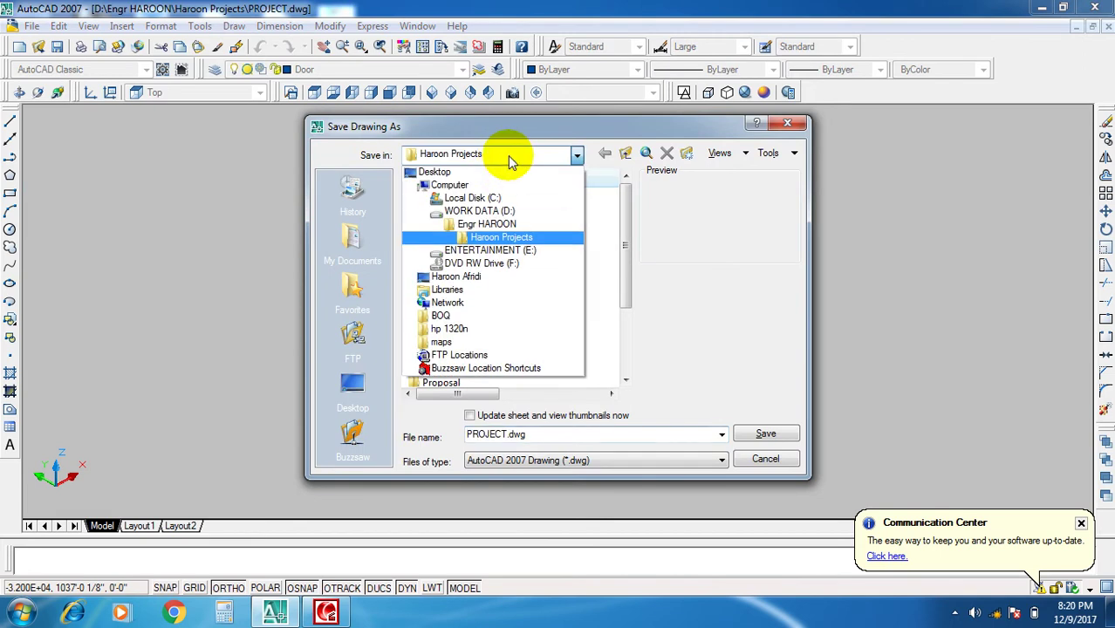
left_click(497, 169)
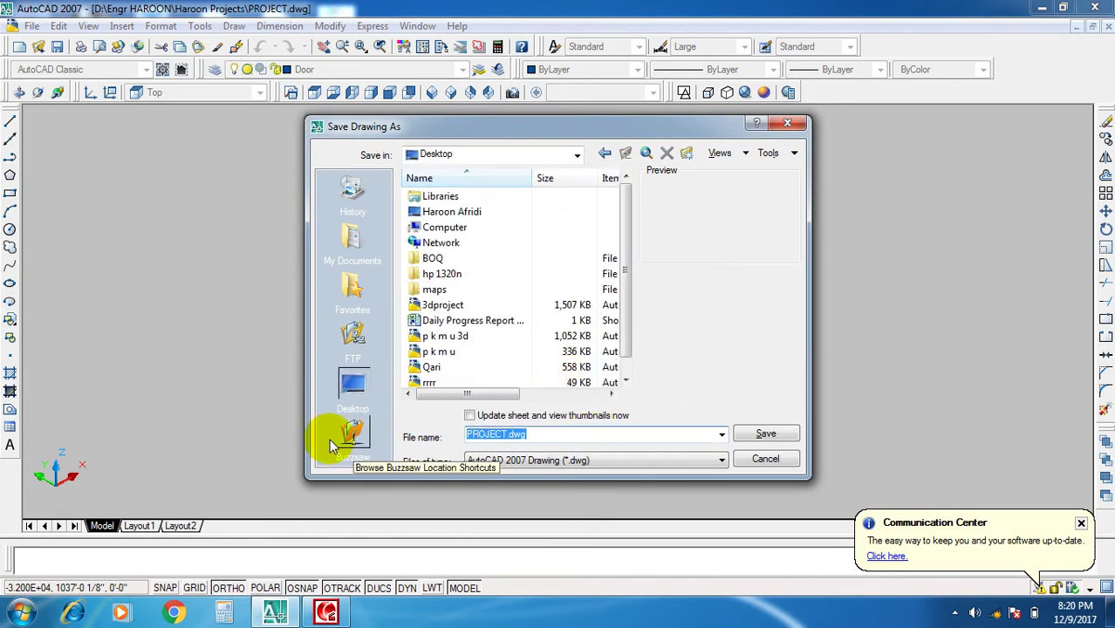
type("fwa")
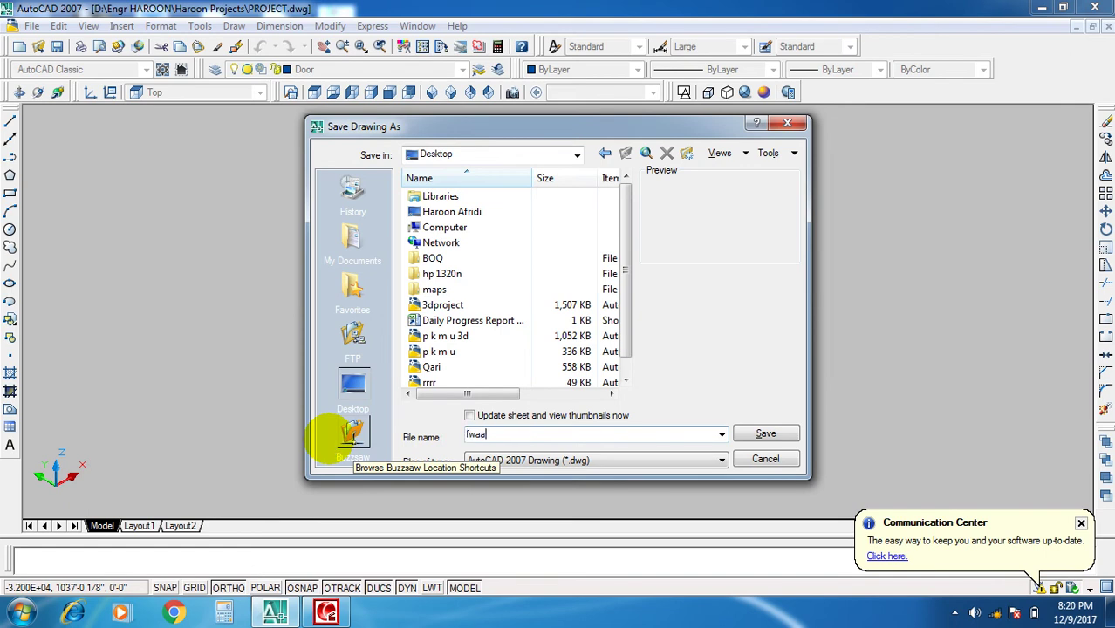
type("awad 3dmax")
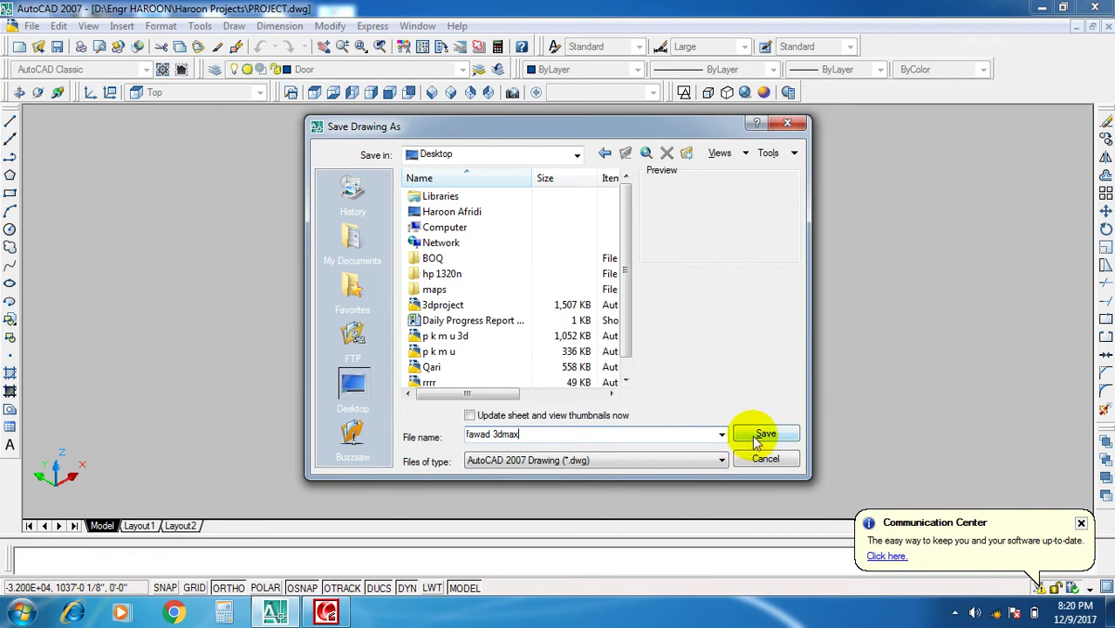
left_click(765, 433)
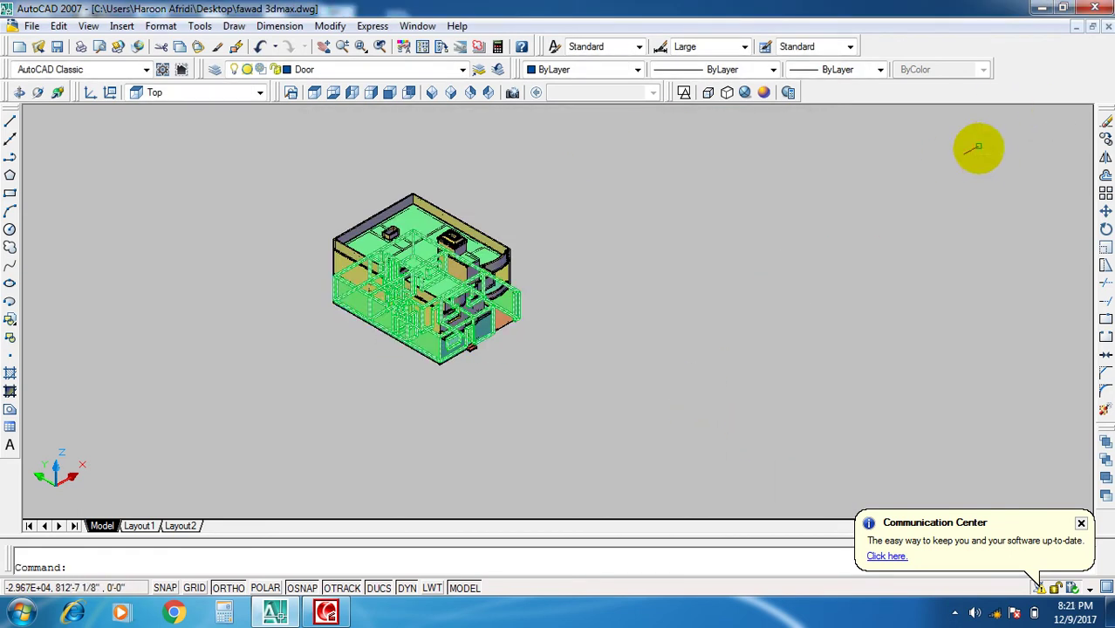
left_click(1099, 7)
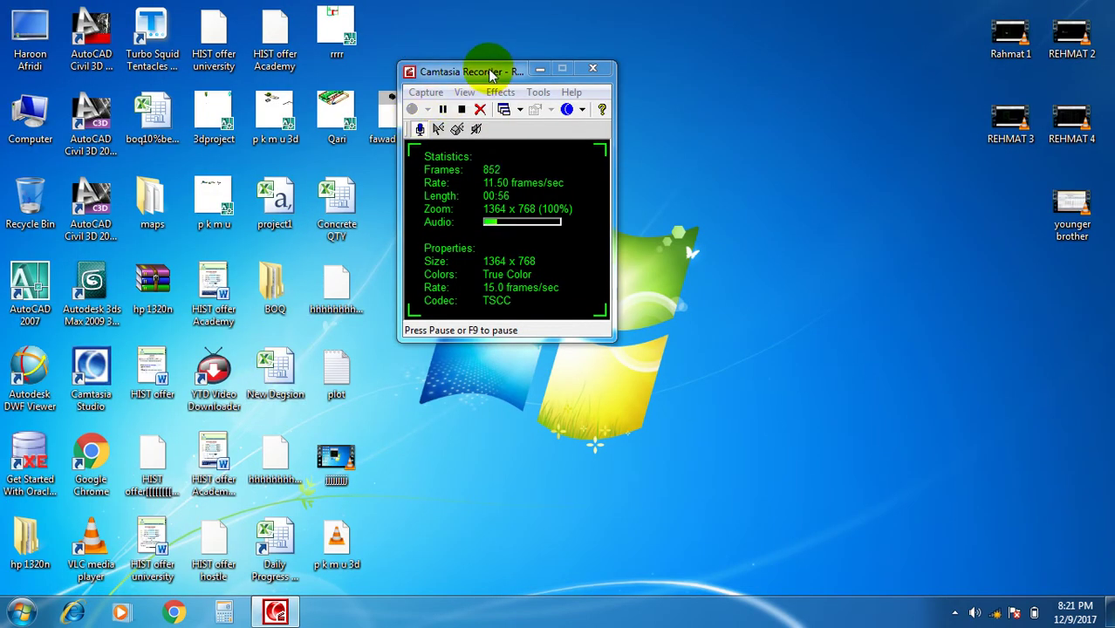
left_click(540, 69)
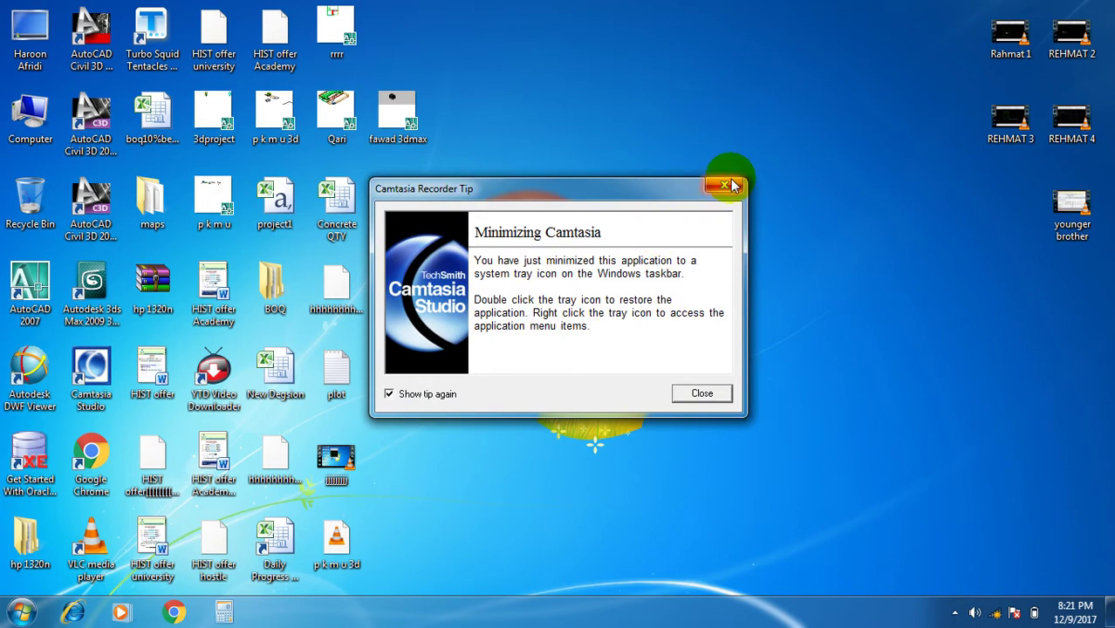
left_click(702, 391)
left_click(954, 613)
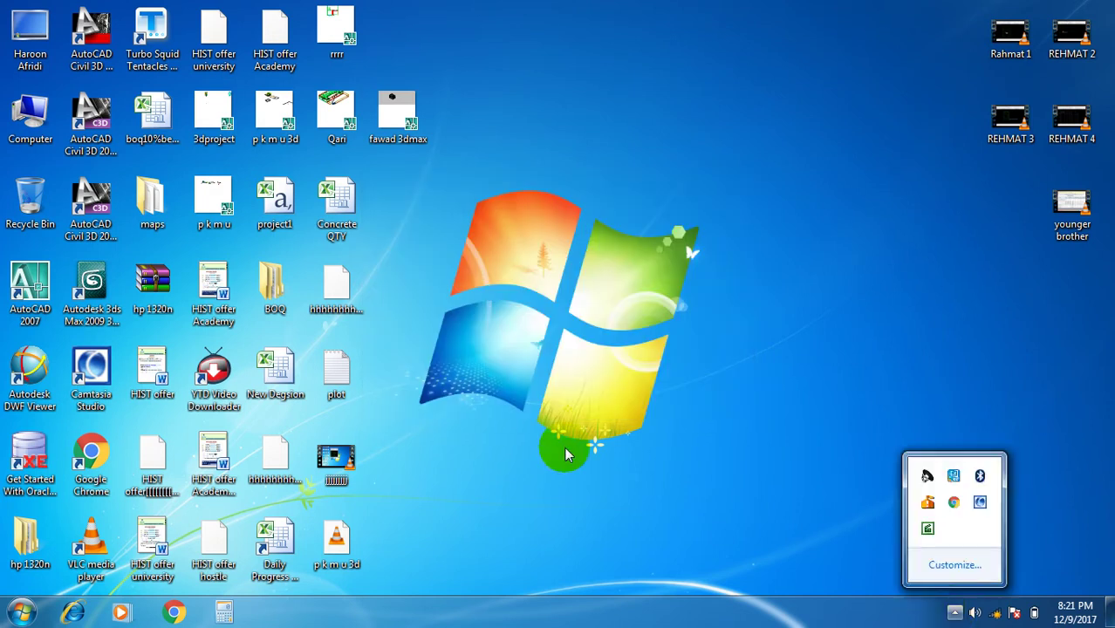
left_click(493, 334)
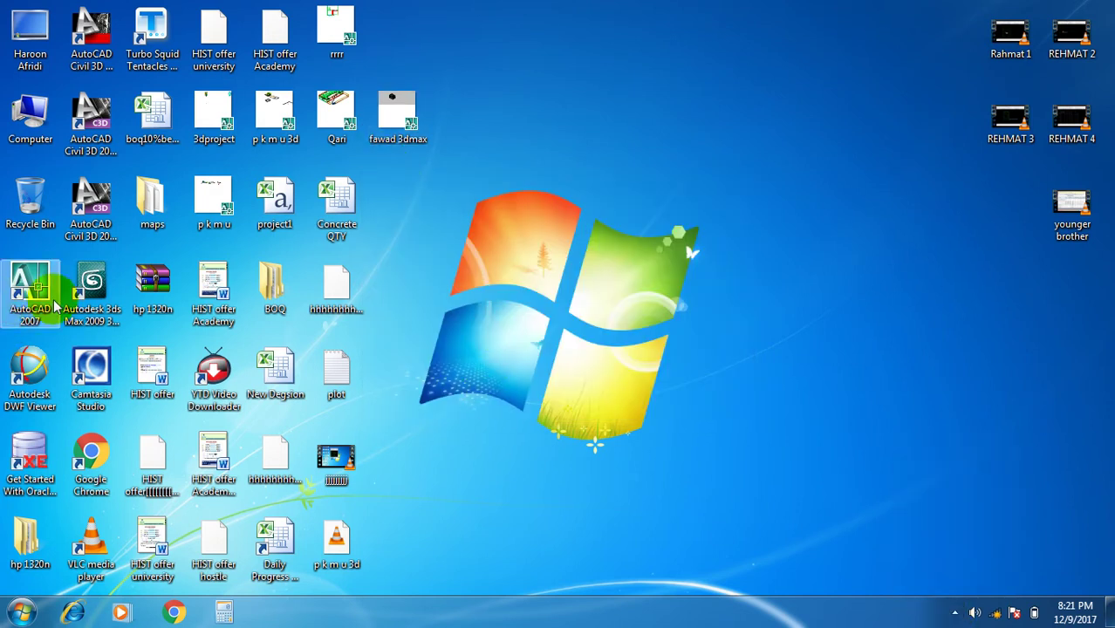
- Switch to Autodesk 3ds Max 2009 by launching it and dismiss the Customer Involvement Program dialog
left_click(98, 295)
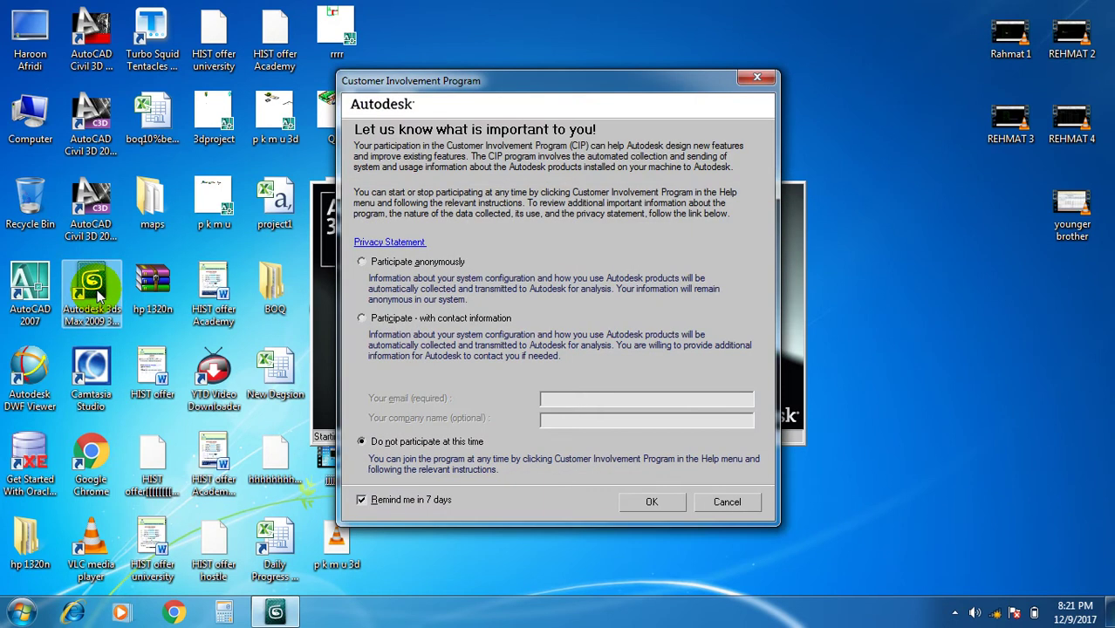
left_click(762, 81)
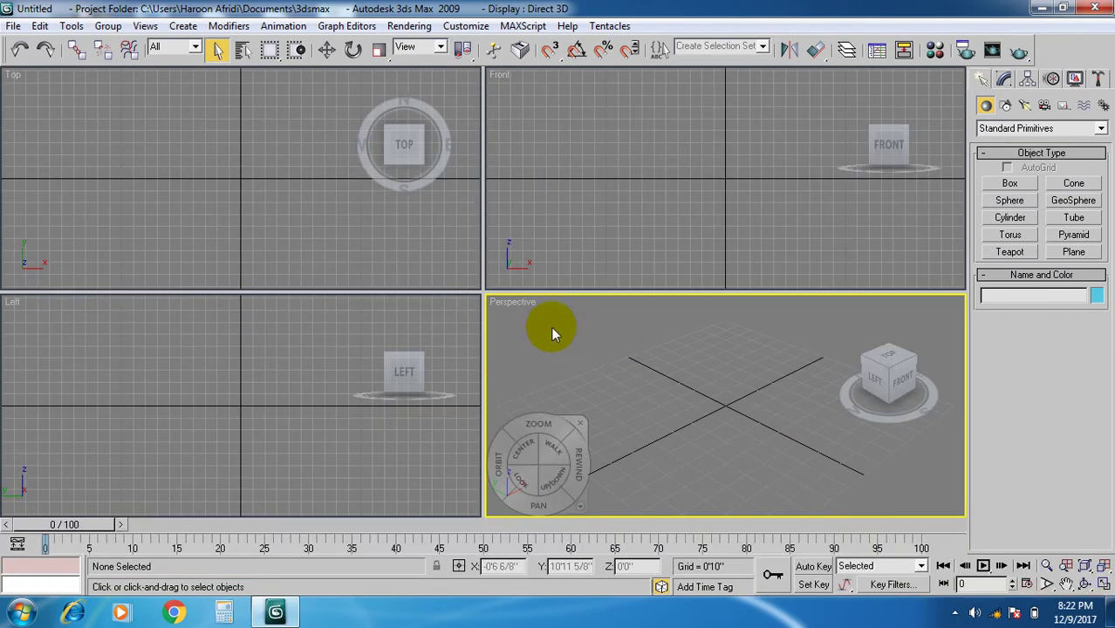
left_click(739, 375)
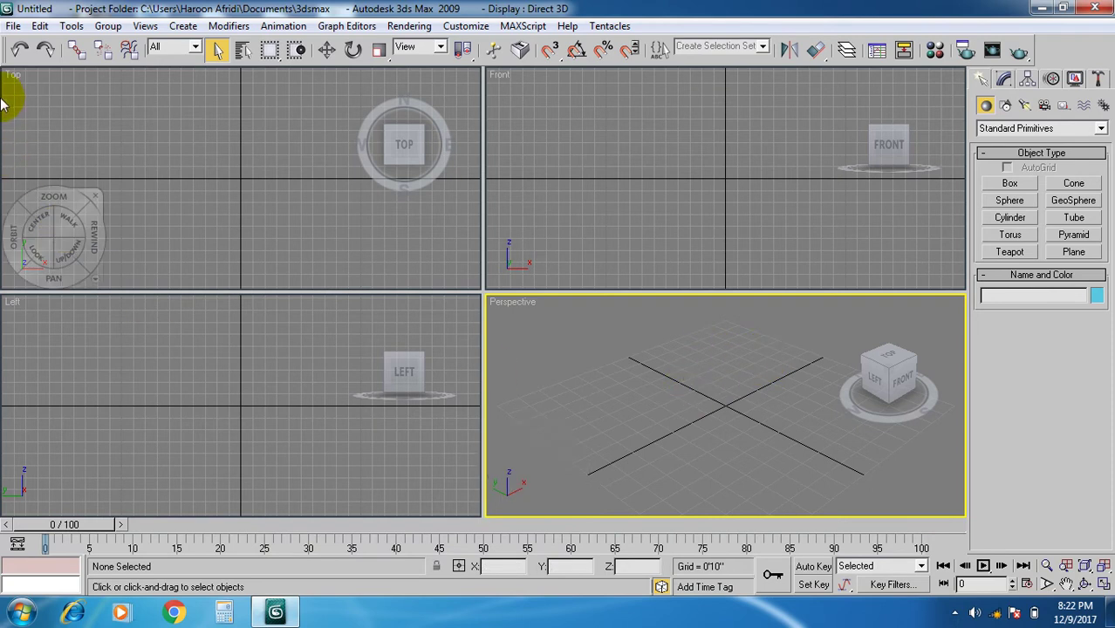
- Choose the "fawad 3dmax" drawing on the Desktop for import, with the file type set to All files (*.*)
left_click(13, 26)
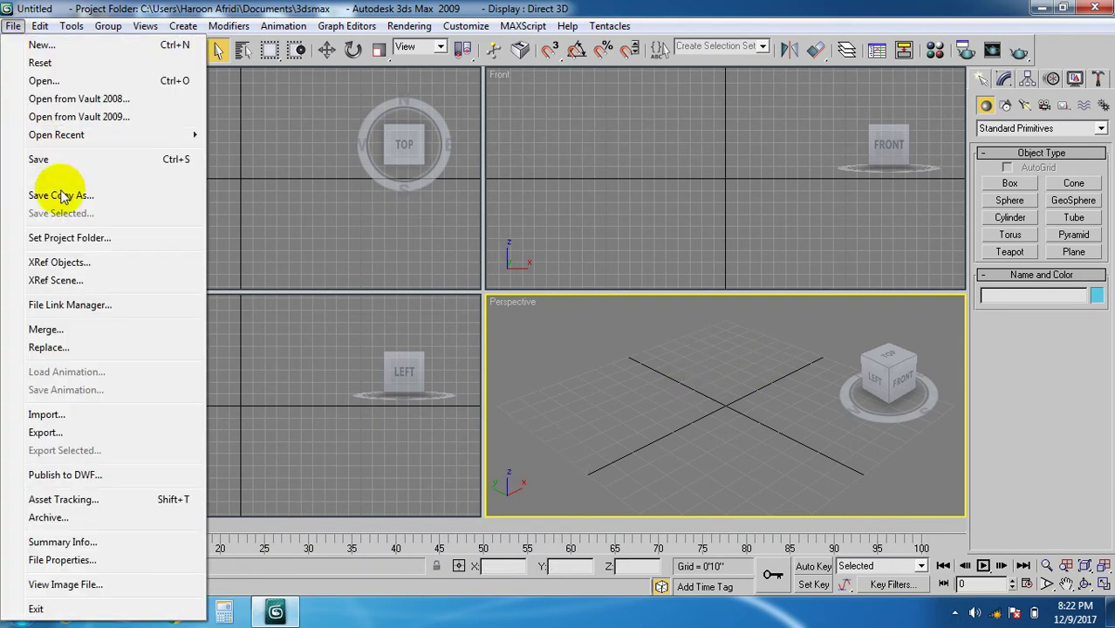
left_click(40, 417)
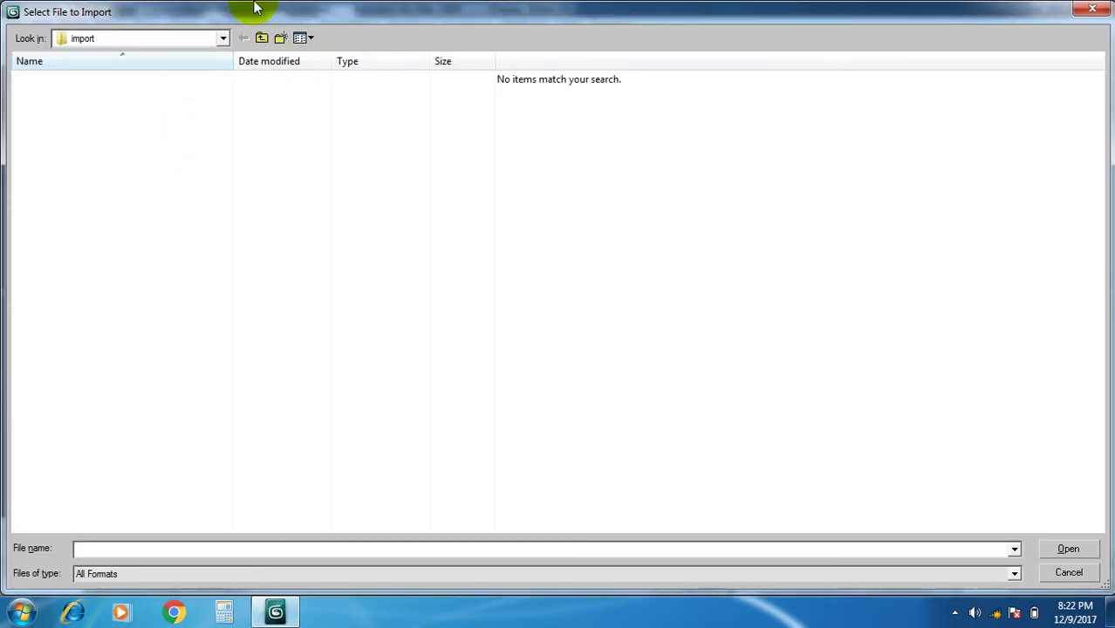
left_click(223, 39)
left_click(191, 70)
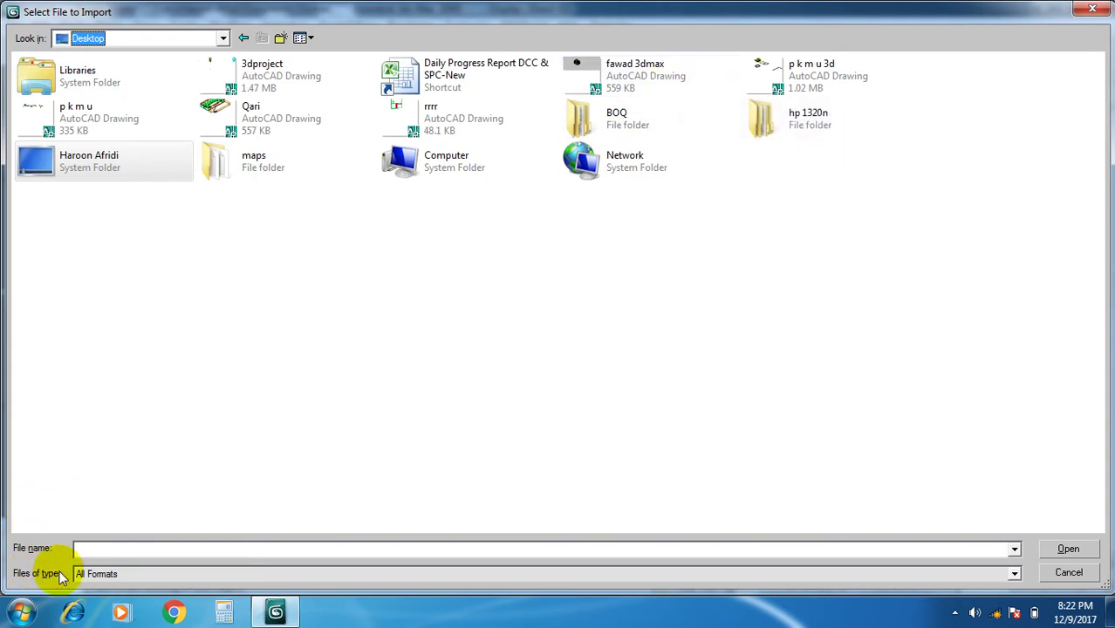
left_click(114, 574)
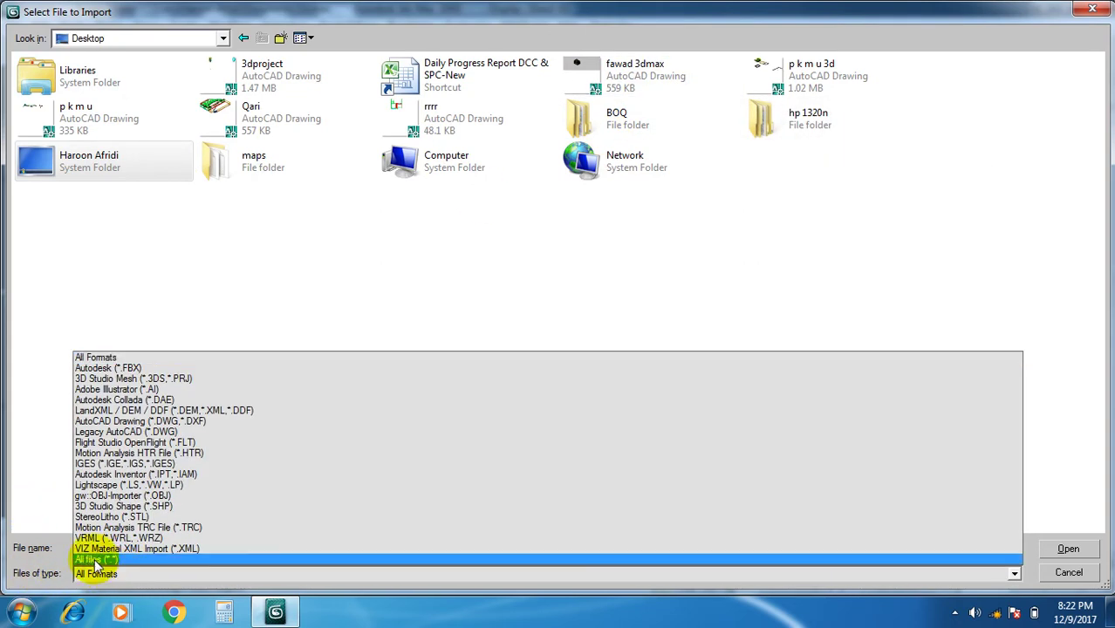
left_click(95, 559)
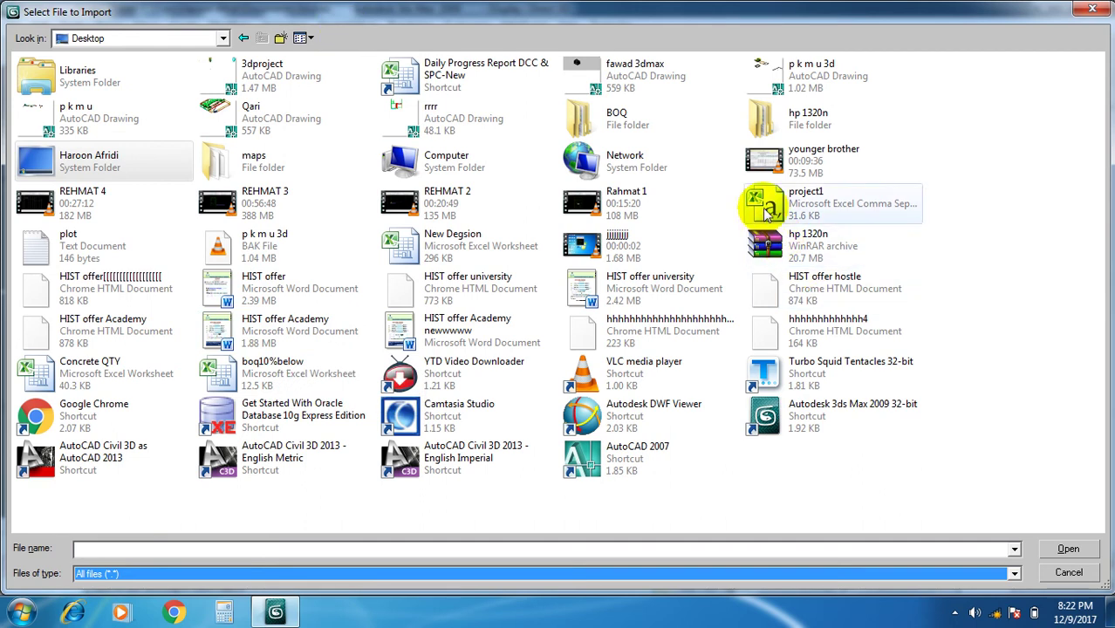
left_click(660, 61)
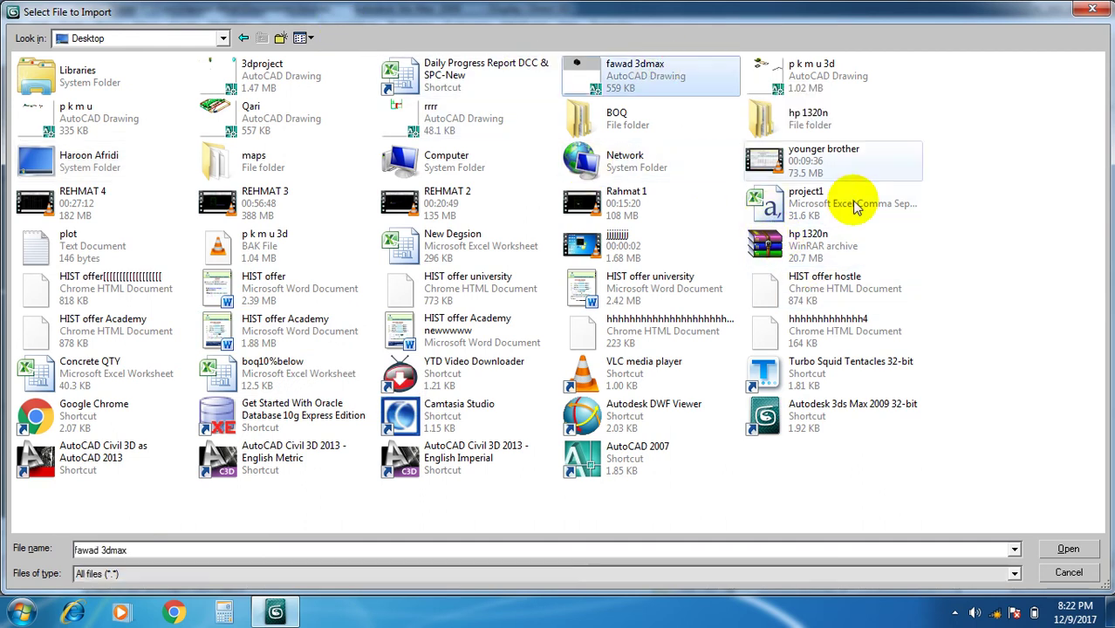
left_click(1069, 556)
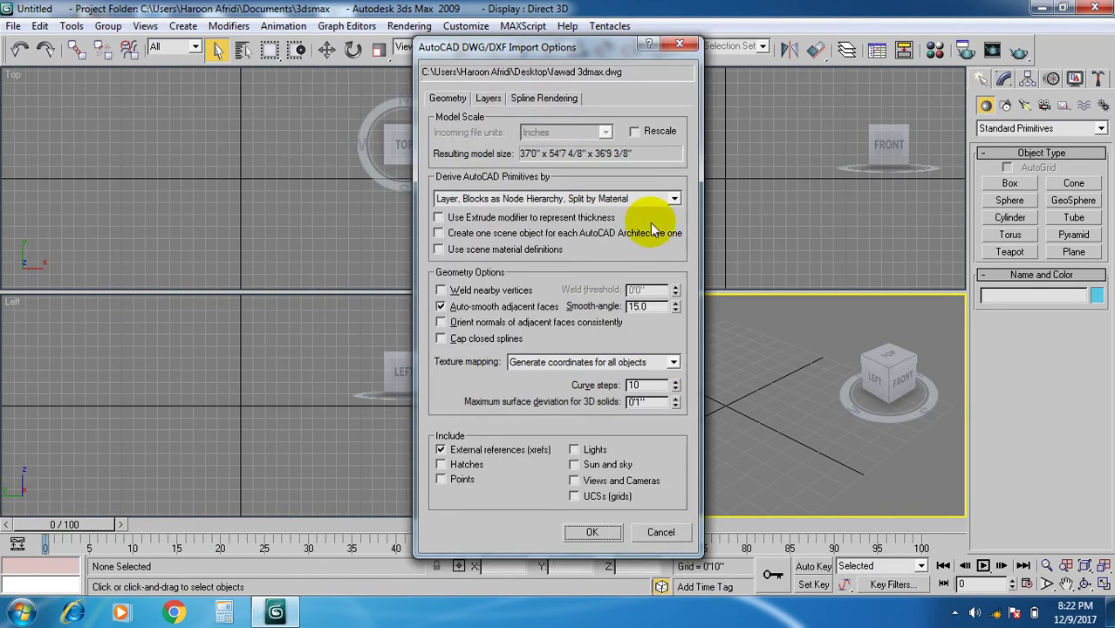
- Set the layer import option to Select from list with all layers included, and import the drawing into the scene
left_click(486, 100)
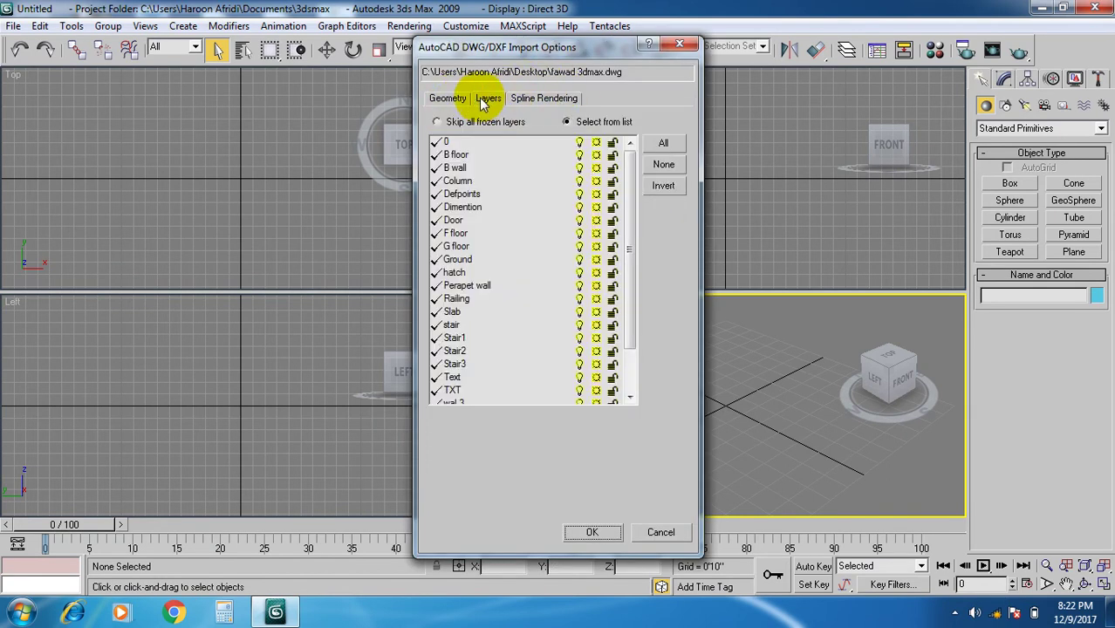
left_click_drag(482, 52, 276, 54)
left_click(232, 123)
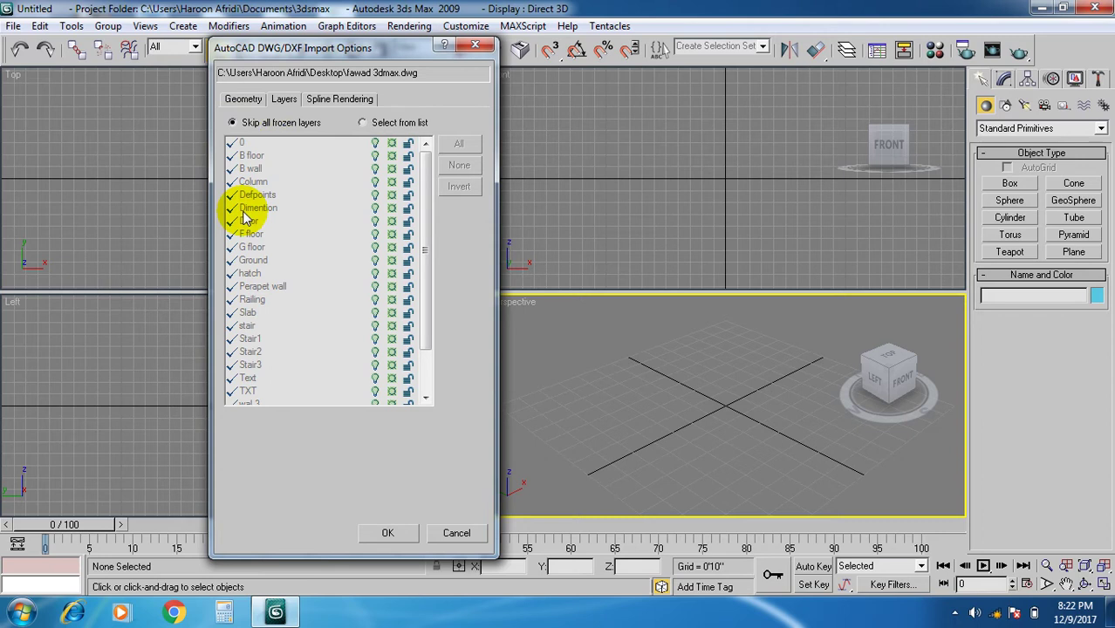
left_click(363, 123)
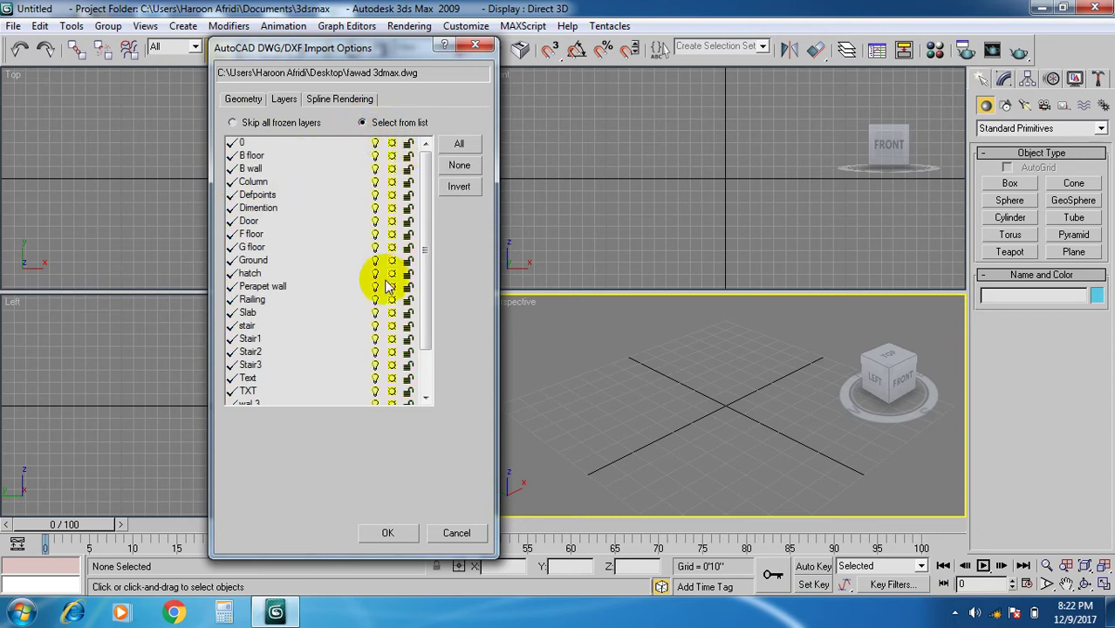
left_click(388, 533)
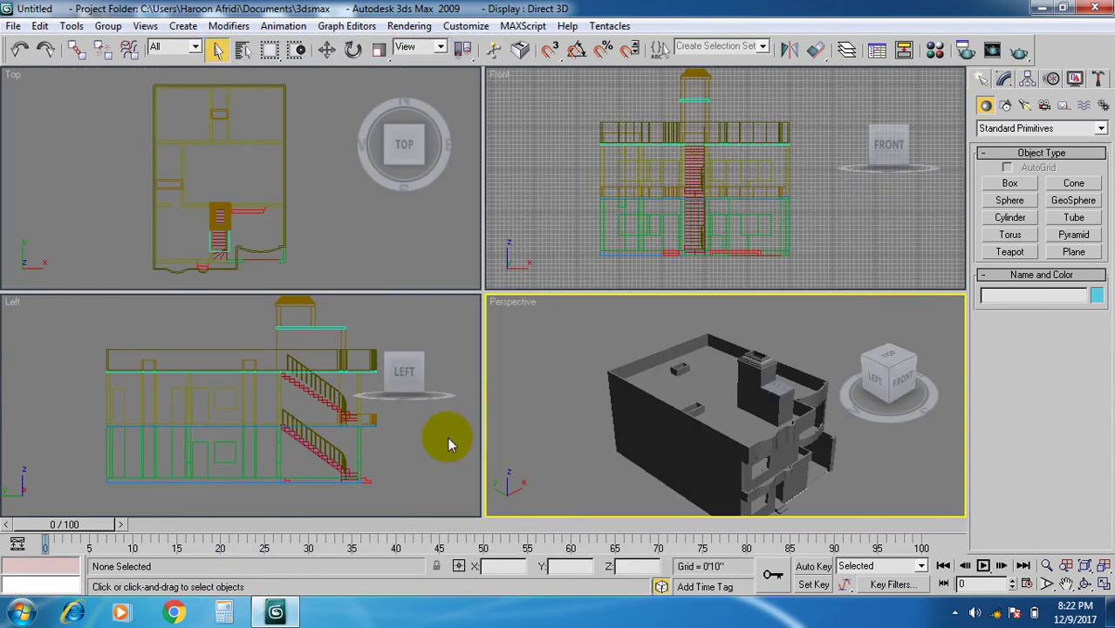
- Examine the imported building in the front, left and perspective views, looking closely at its front facade
key("shift+w")
left_click(559, 373)
middle_click_drag(562, 330, 665, 447, "alt")
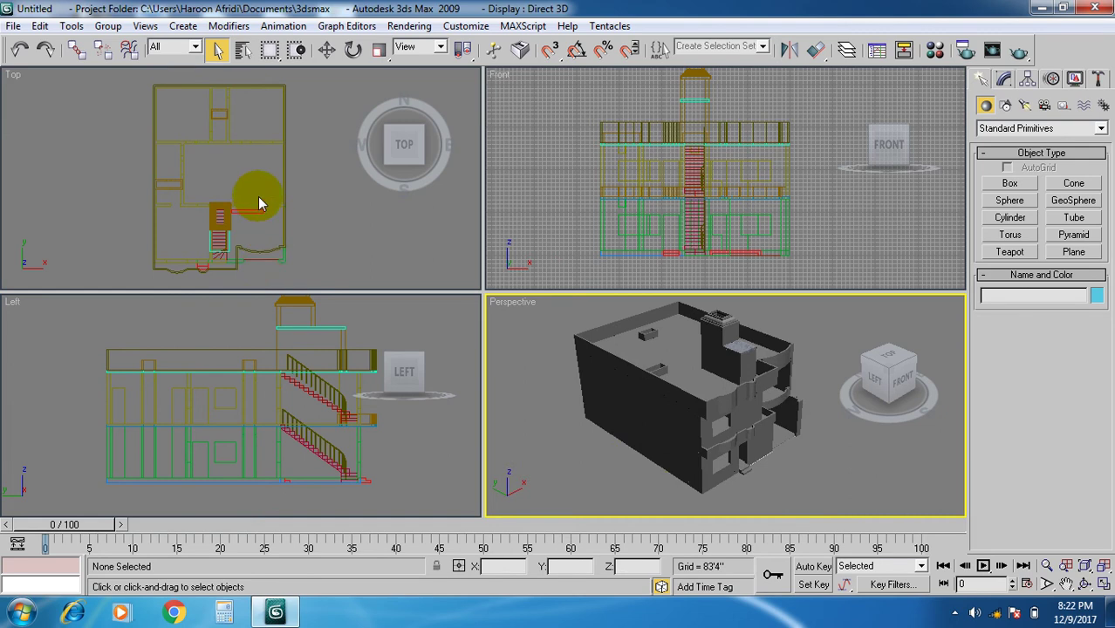
key("shift+w")
left_click(607, 224)
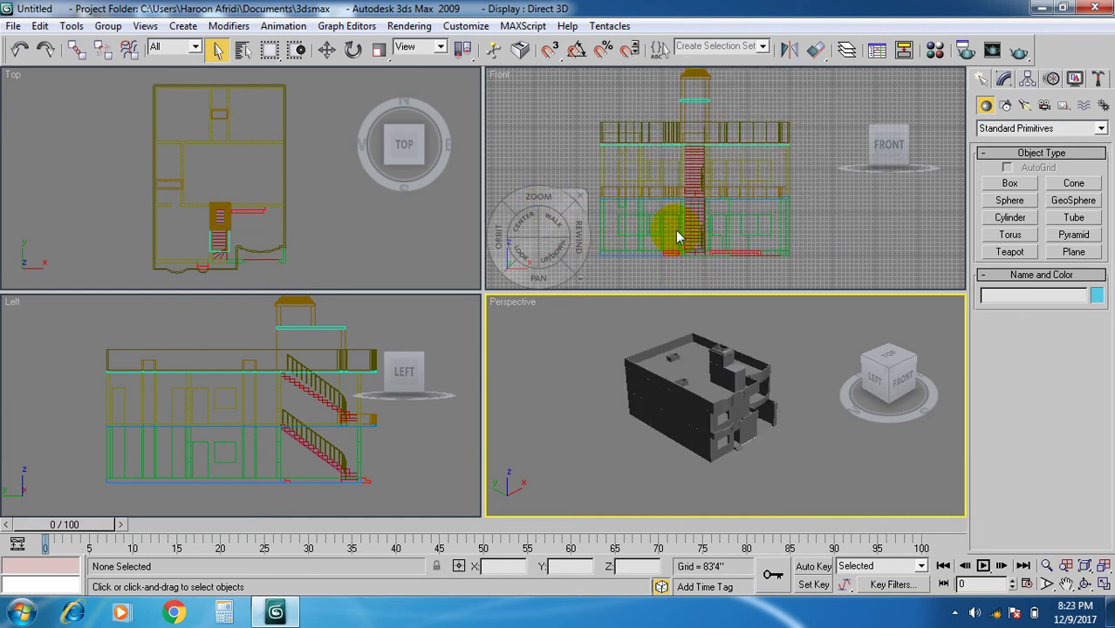
scroll(679, 225, "down", 3)
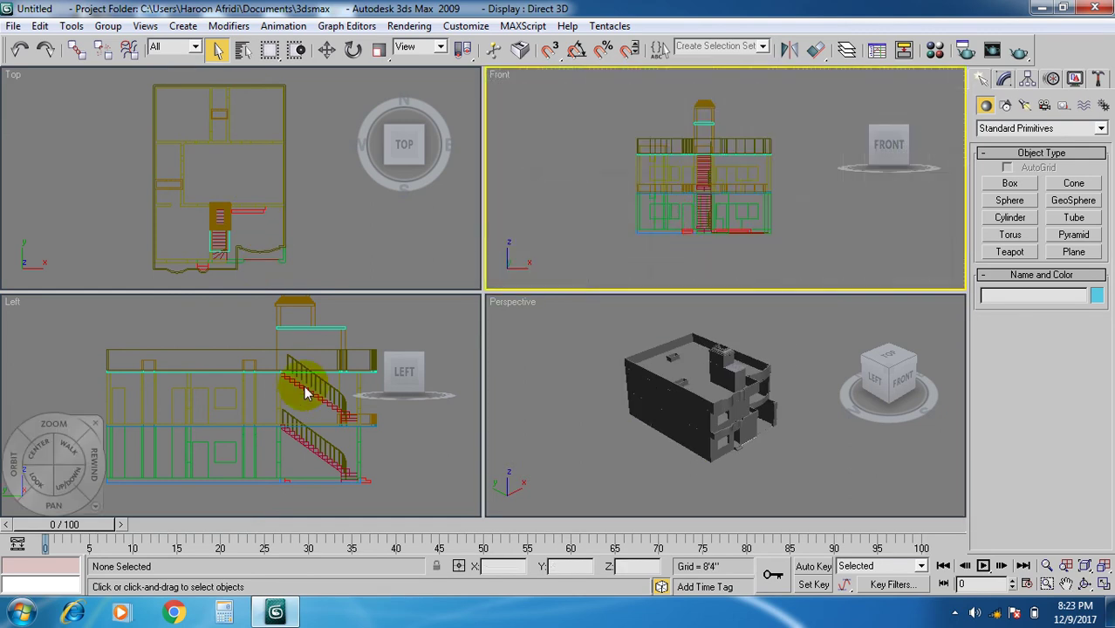
middle_click_drag(381, 392, 331, 386)
middle_click_drag(665, 412, 635, 390)
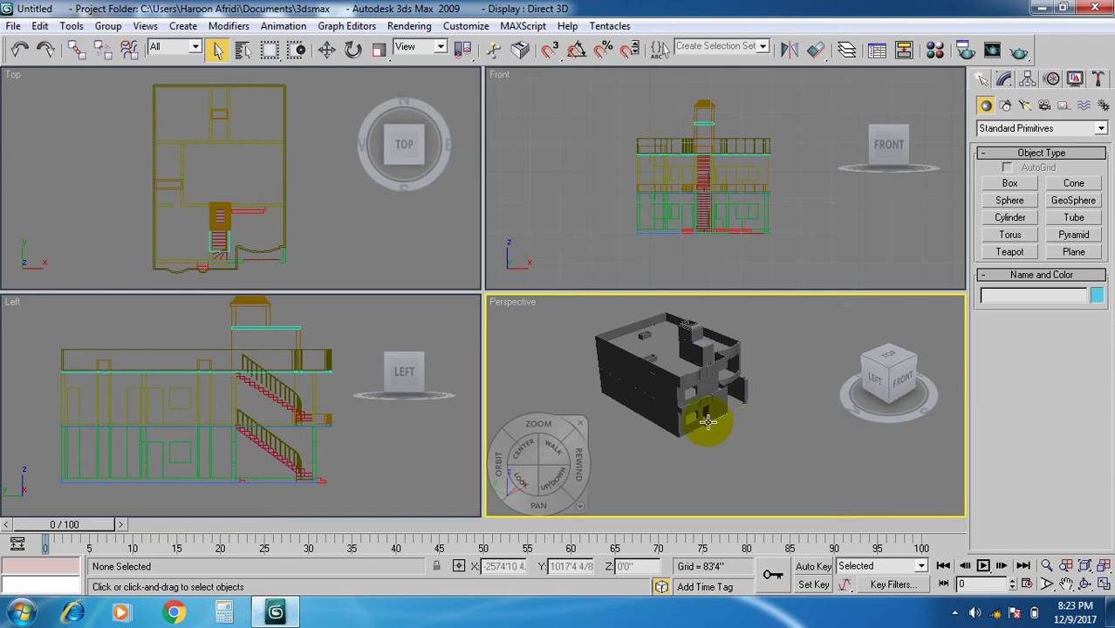
scroll(710, 423, "up", 3)
scroll(710, 423, "up", 3)
scroll(726, 398, "down", 2)
middle_click_drag(735, 394, 730, 458)
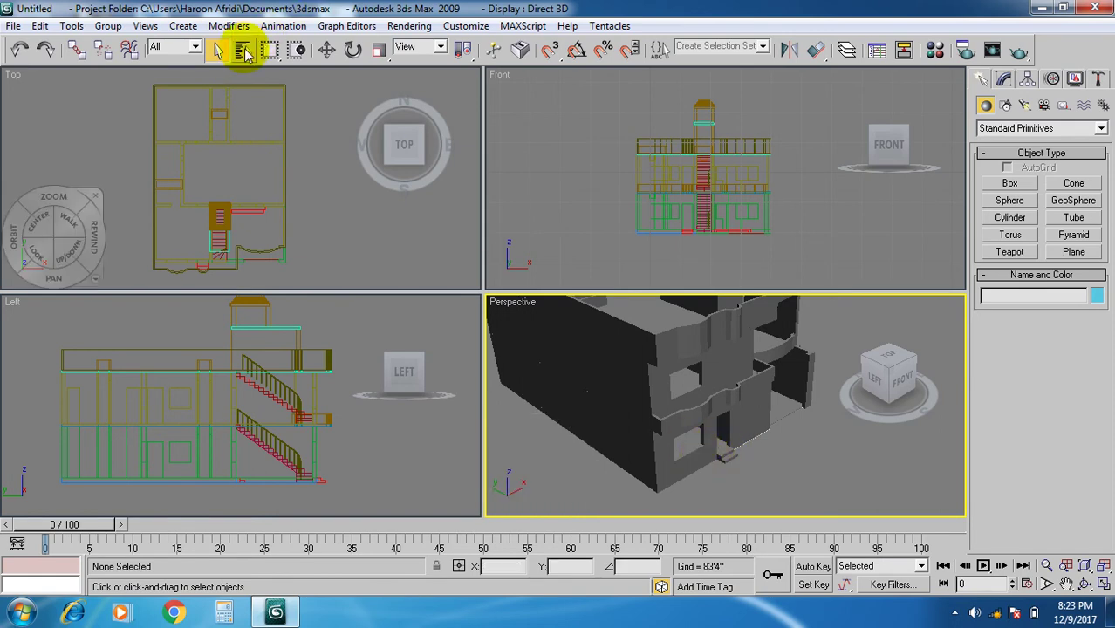
- Select the Layer:Ground geometry by name from the scene's object list
left_click(243, 52)
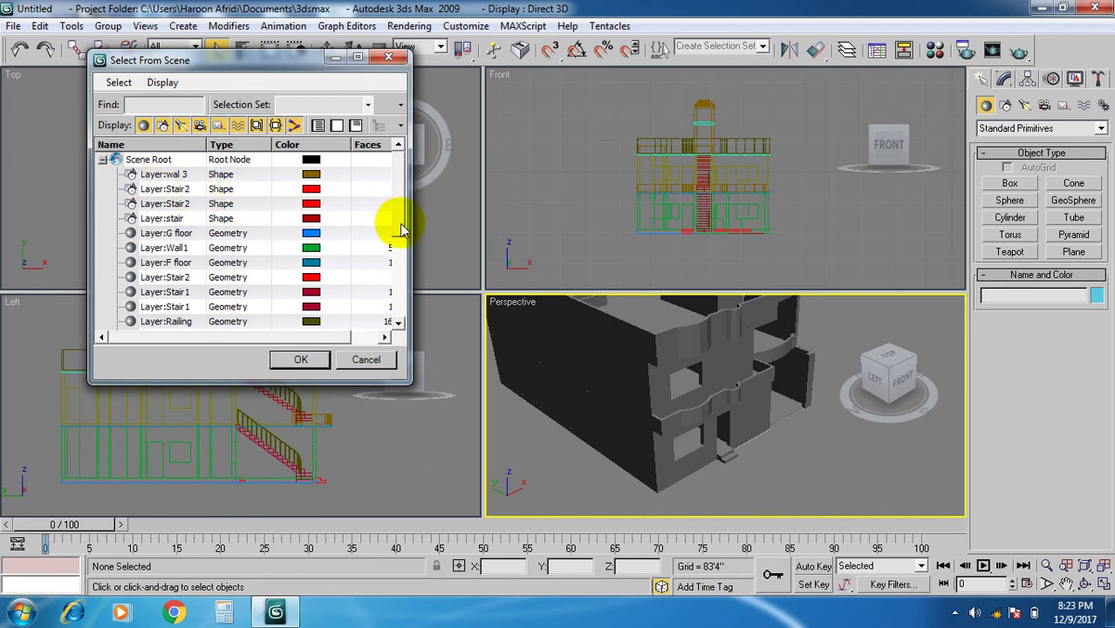
scroll(397, 315, "down", 3)
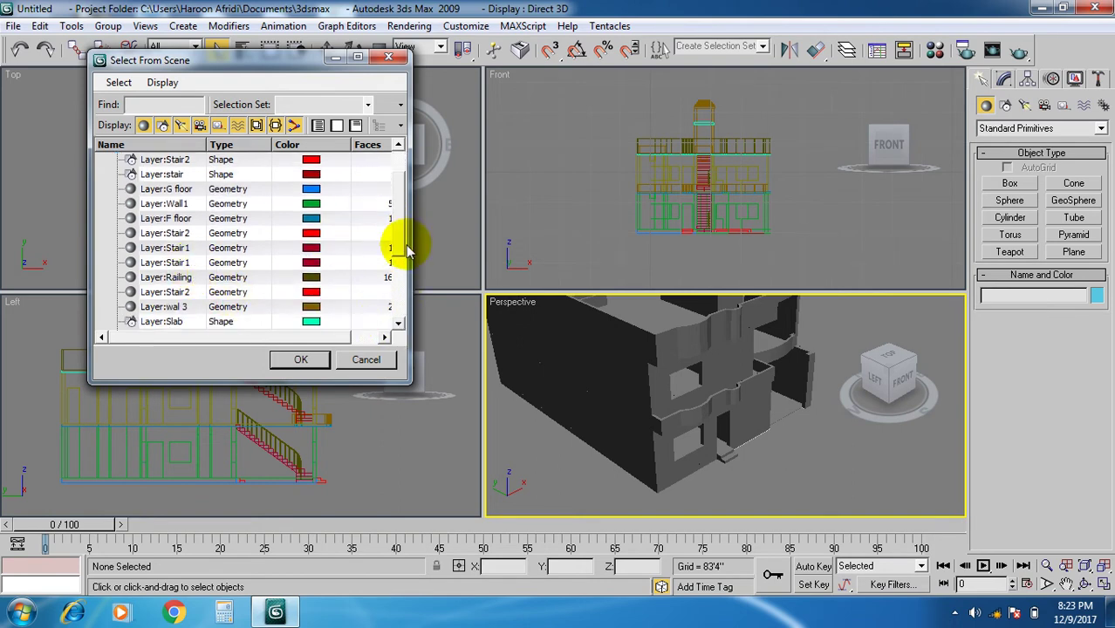
left_click_drag(394, 242, 393, 304)
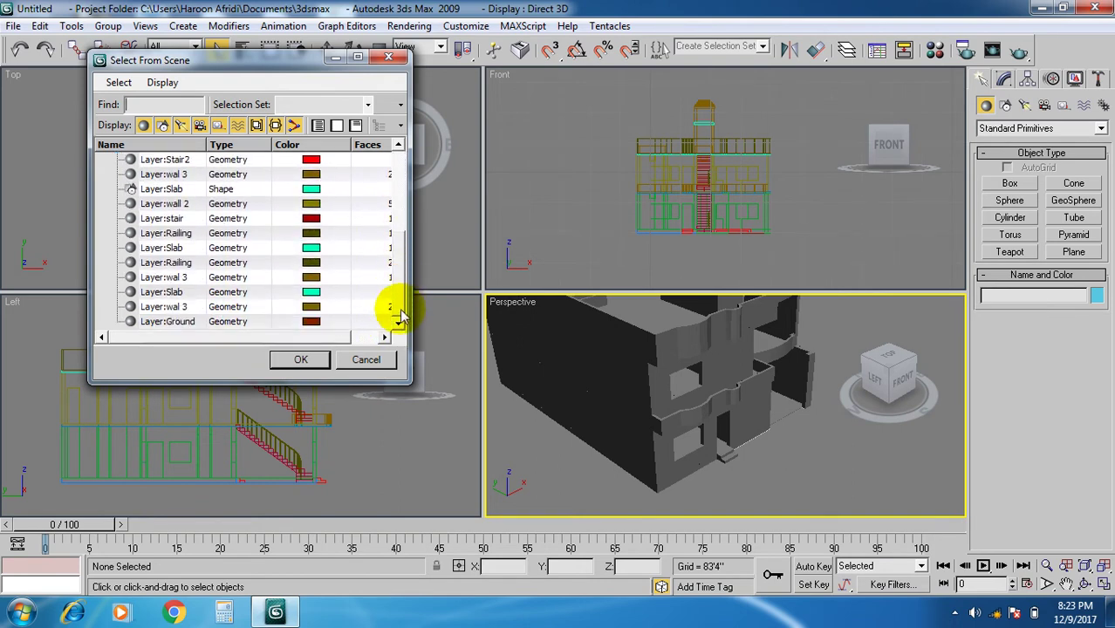
left_click(175, 321)
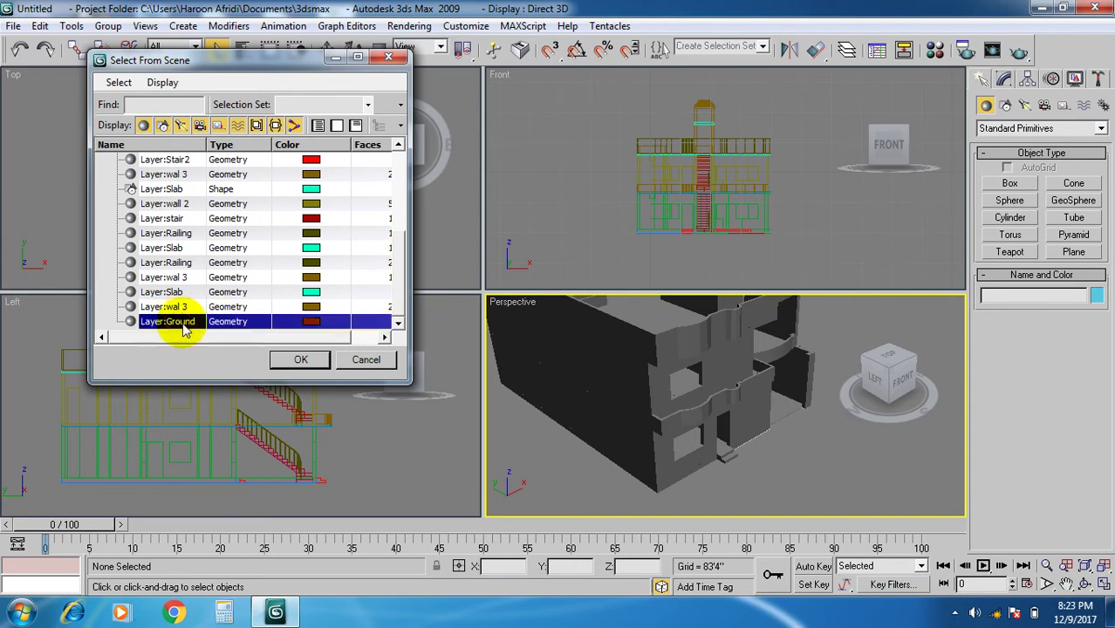
left_click(301, 365)
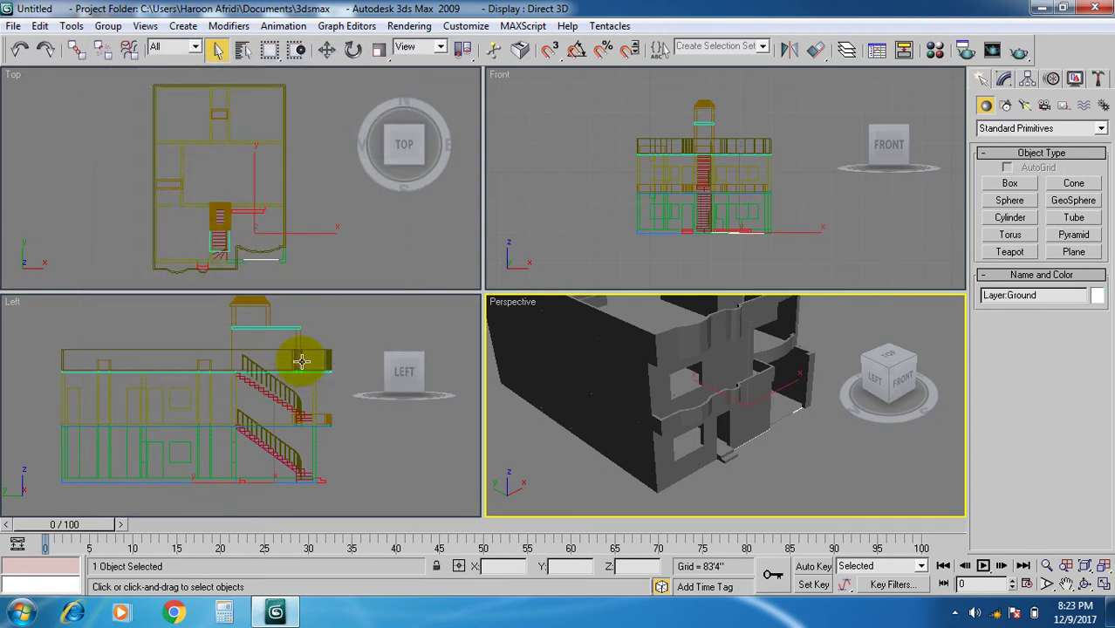
- Add a Bitmap map to the diffuse color of the 01 - Default material in the Material Editor
key("shift+w")
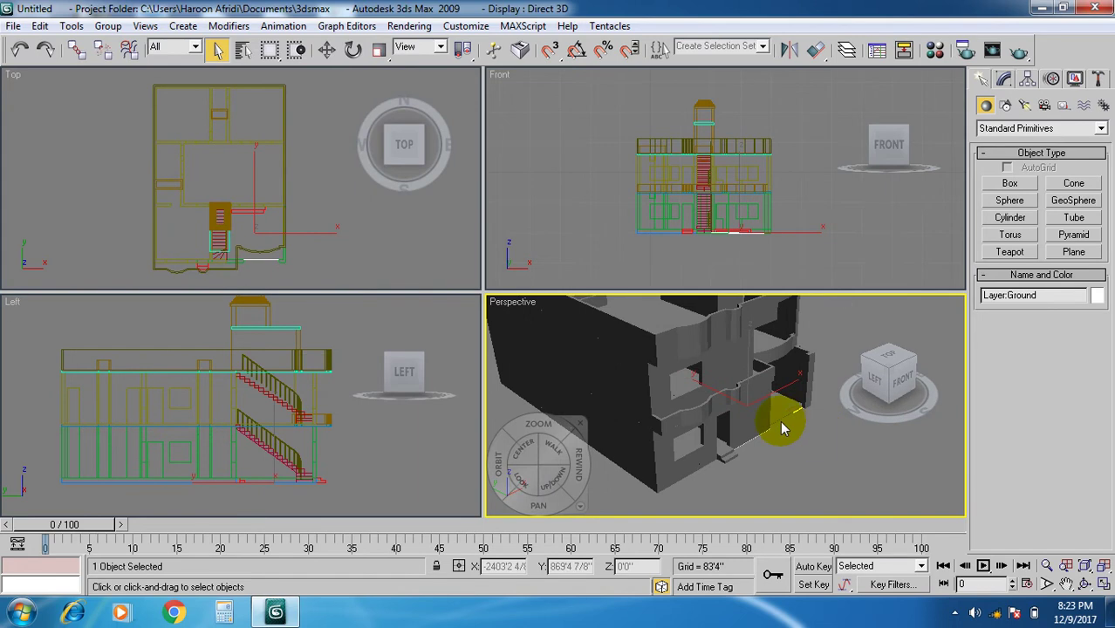
scroll(781, 428, "up", 5)
scroll(769, 445, "up", 5)
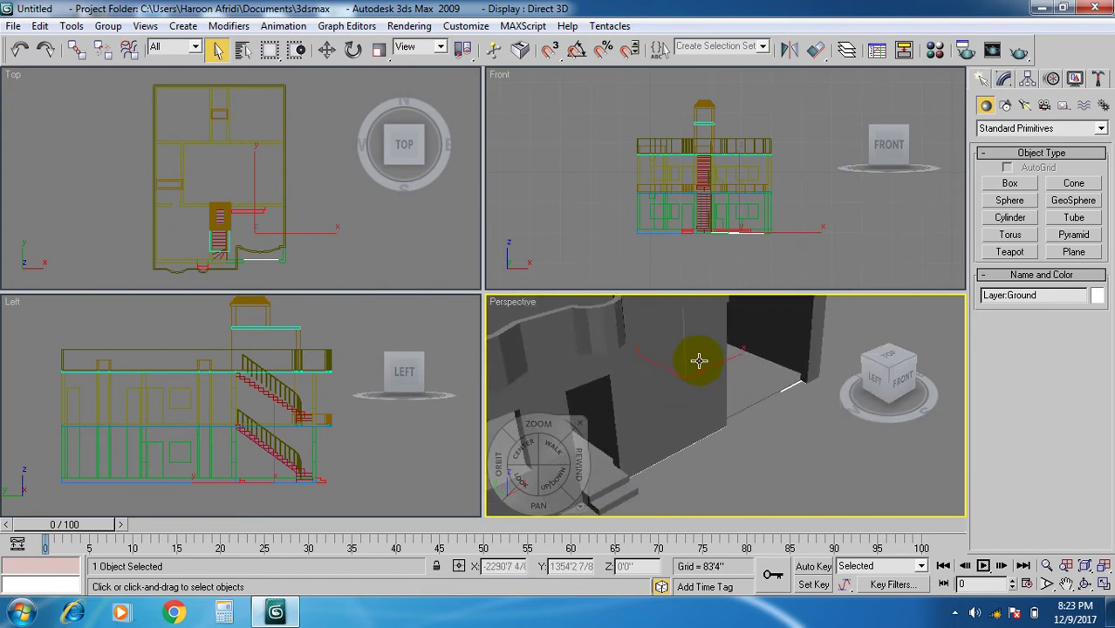
left_click(699, 361)
left_click(699, 360)
key("m")
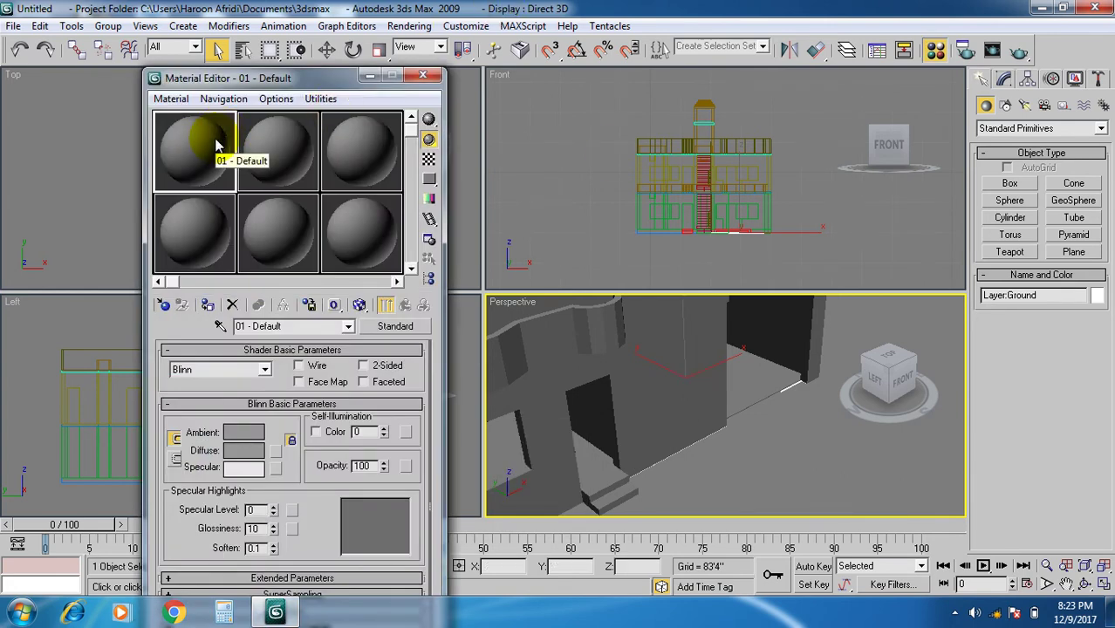
left_click(275, 452)
double_click(686, 114)
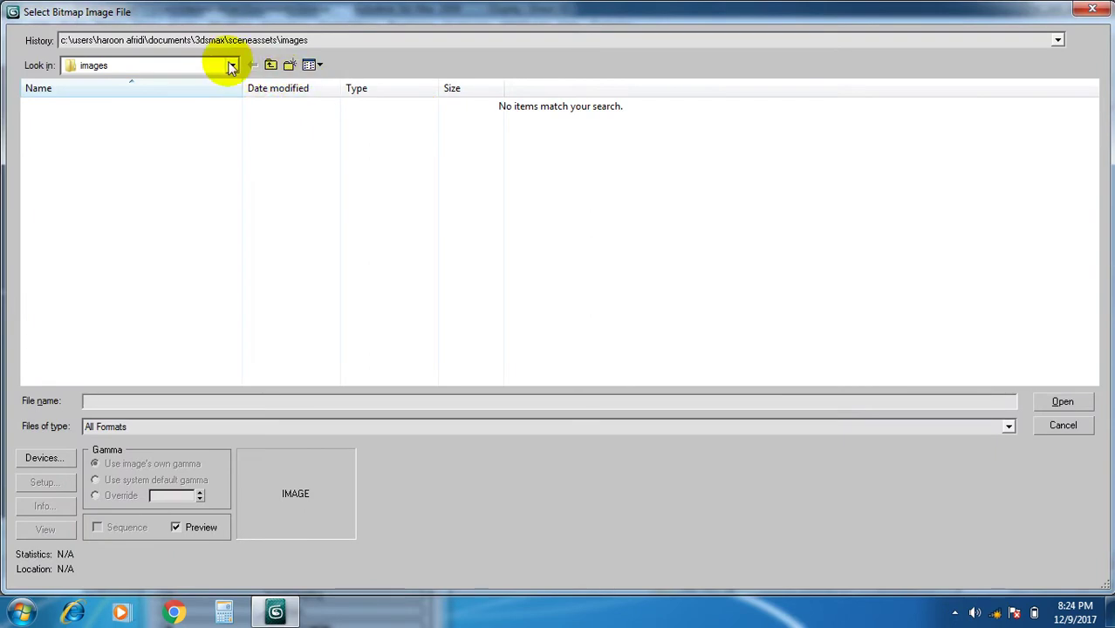
- Browse to the maps folder on the Desktop for the diffuse bitmap image
left_click(231, 66)
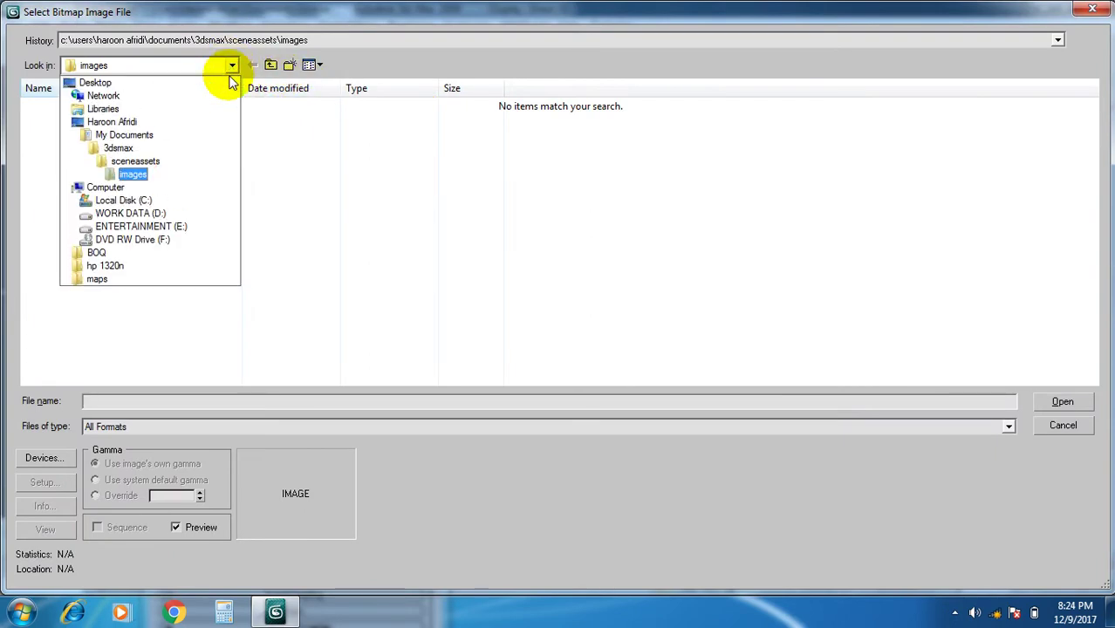
left_click(159, 216)
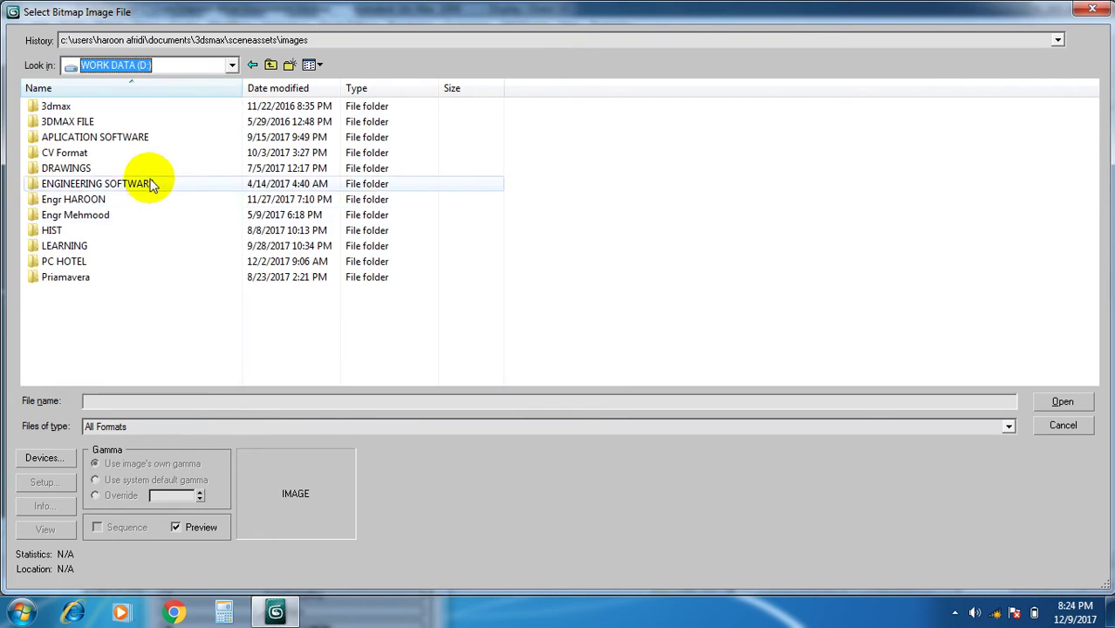
left_click(234, 66)
left_click(154, 82)
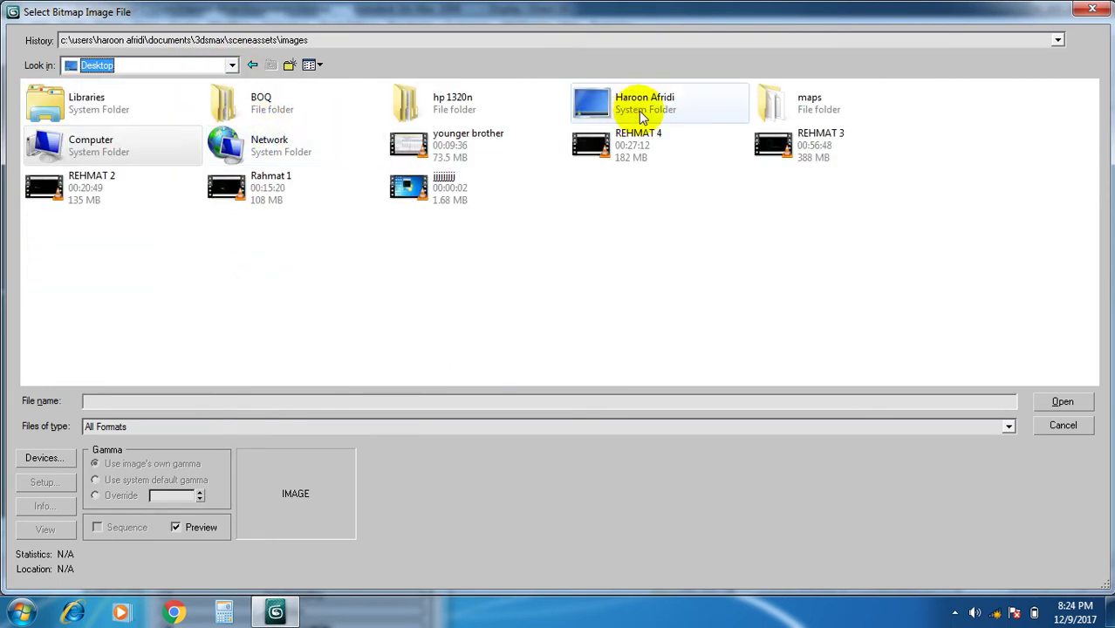
double_click(787, 103)
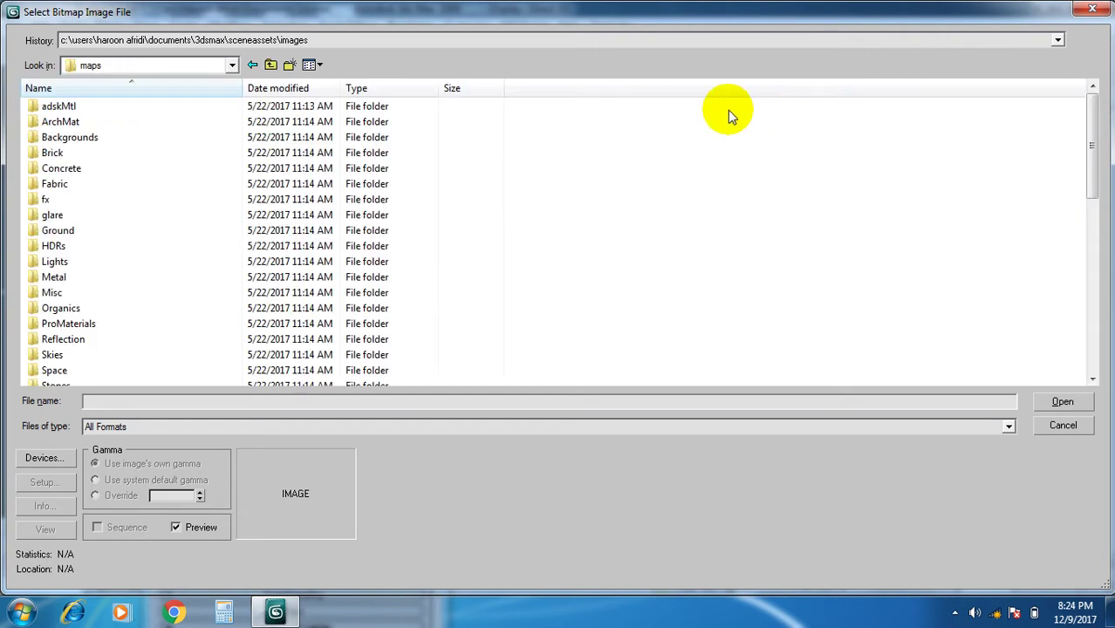
- Load the Finishes.Flooring.VCT.Diamond. Rosette.jpg image from the ArchMat folder as the diffuse bitmap
double_click(98, 126)
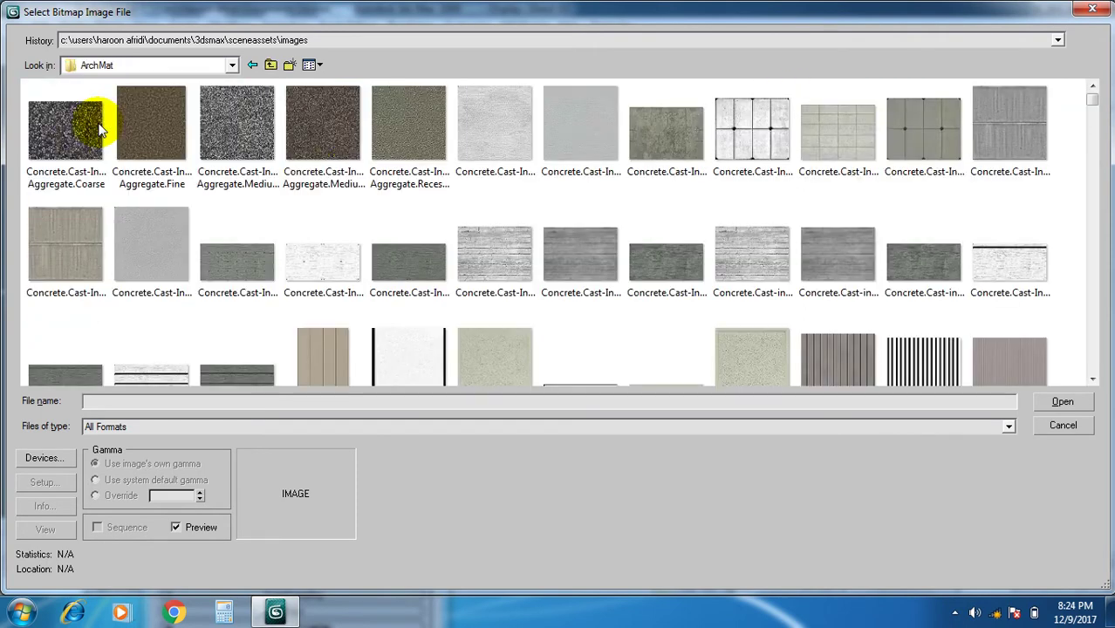
scroll(663, 204, "down", 5)
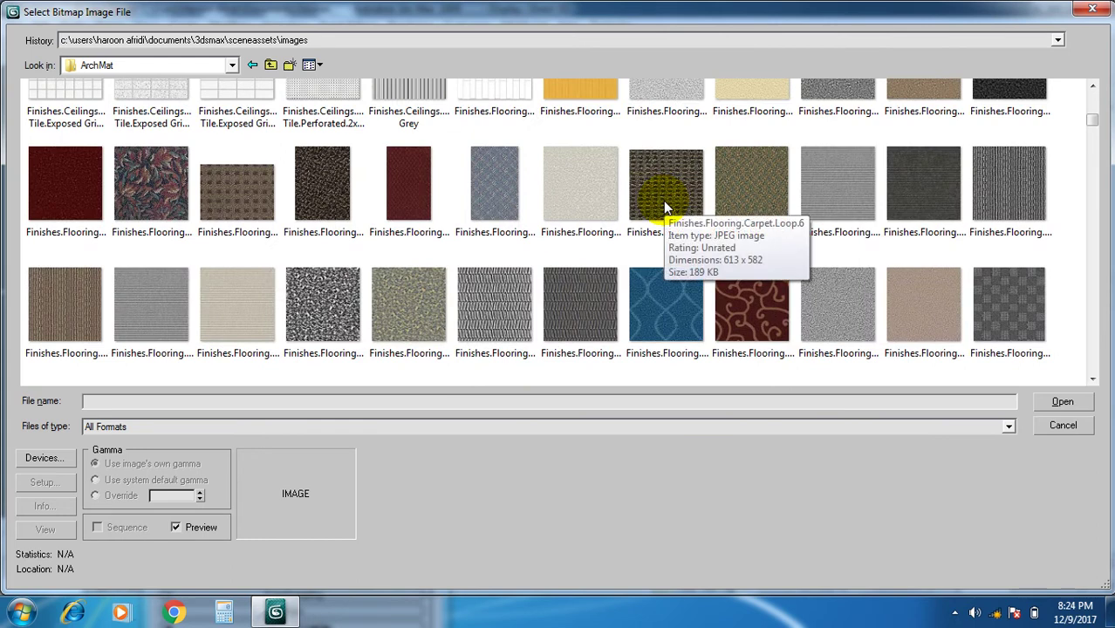
scroll(664, 196, "down", 5)
scroll(549, 198, "up", 3)
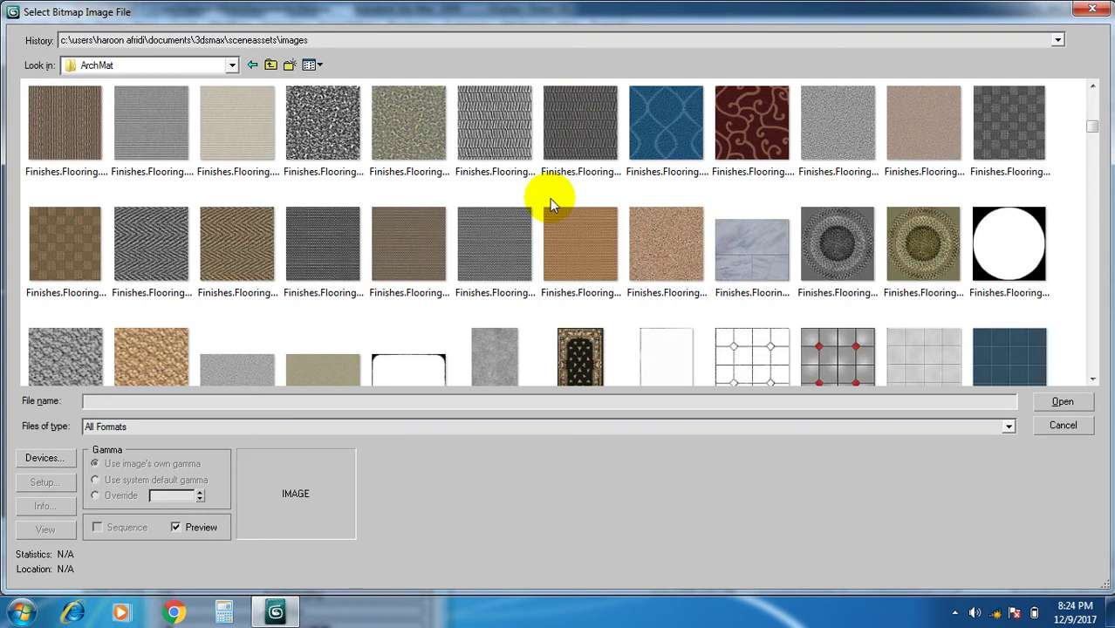
scroll(550, 198, "down", 5)
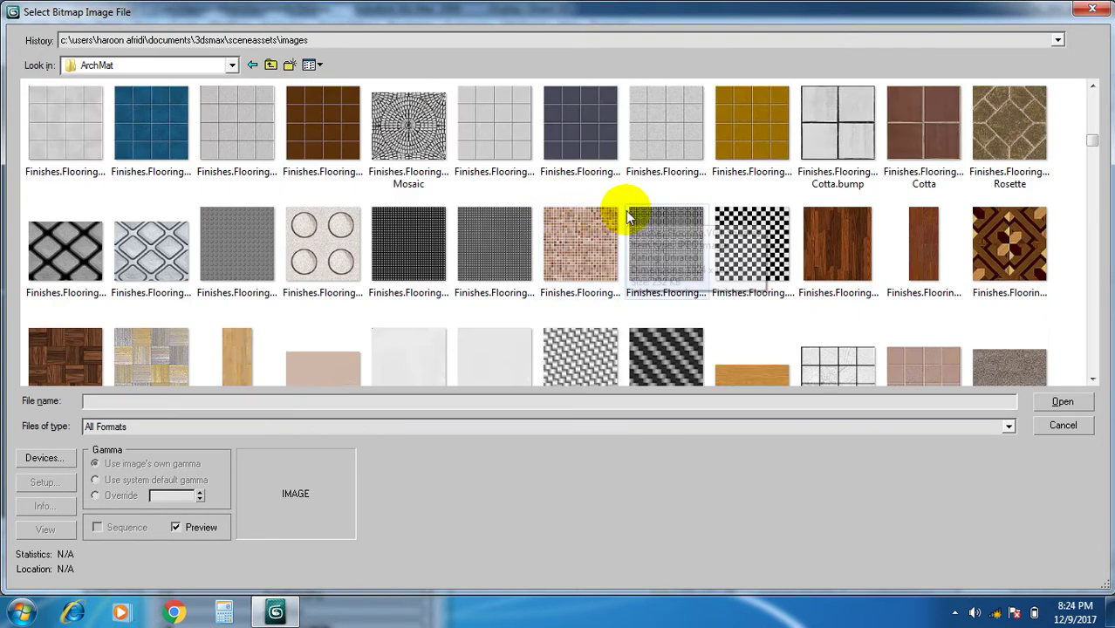
scroll(626, 212, "up", 3)
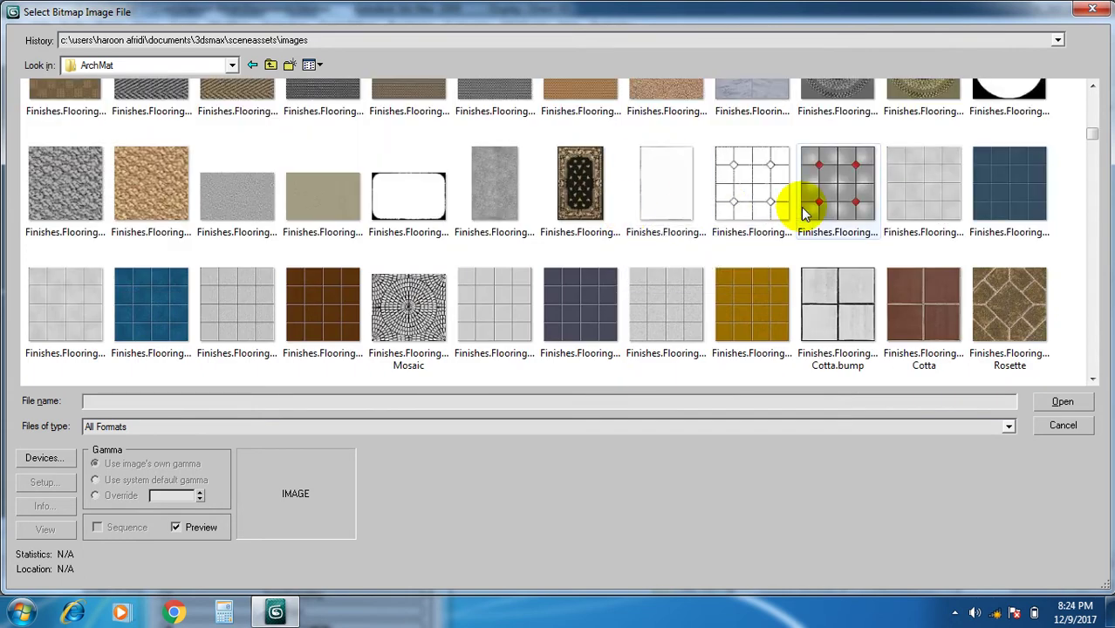
scroll(803, 209, "down", 3)
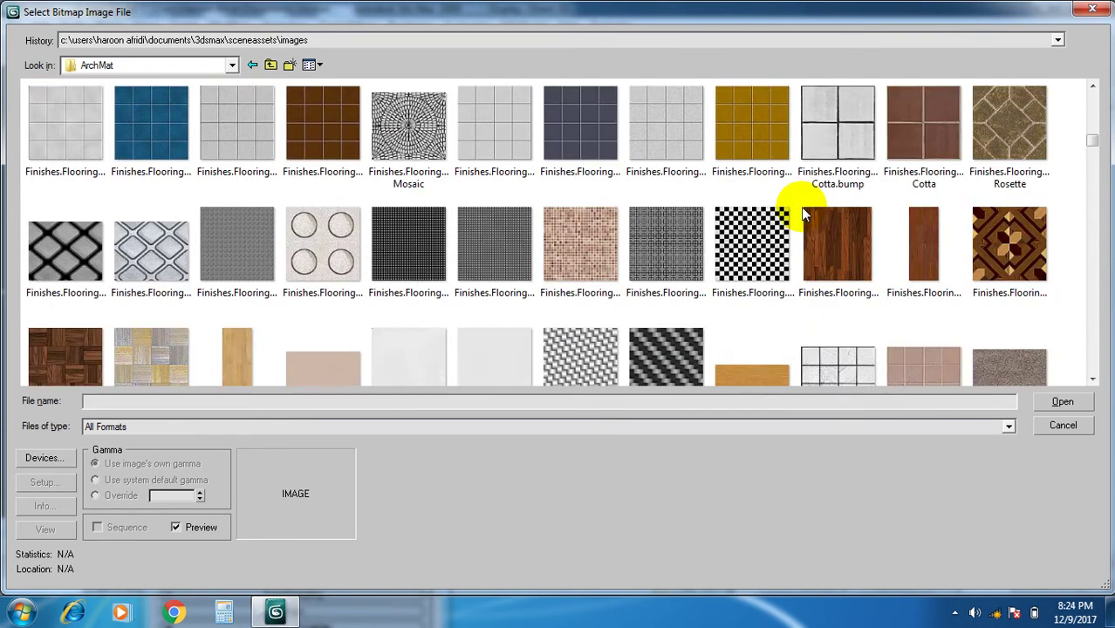
double_click(1019, 128)
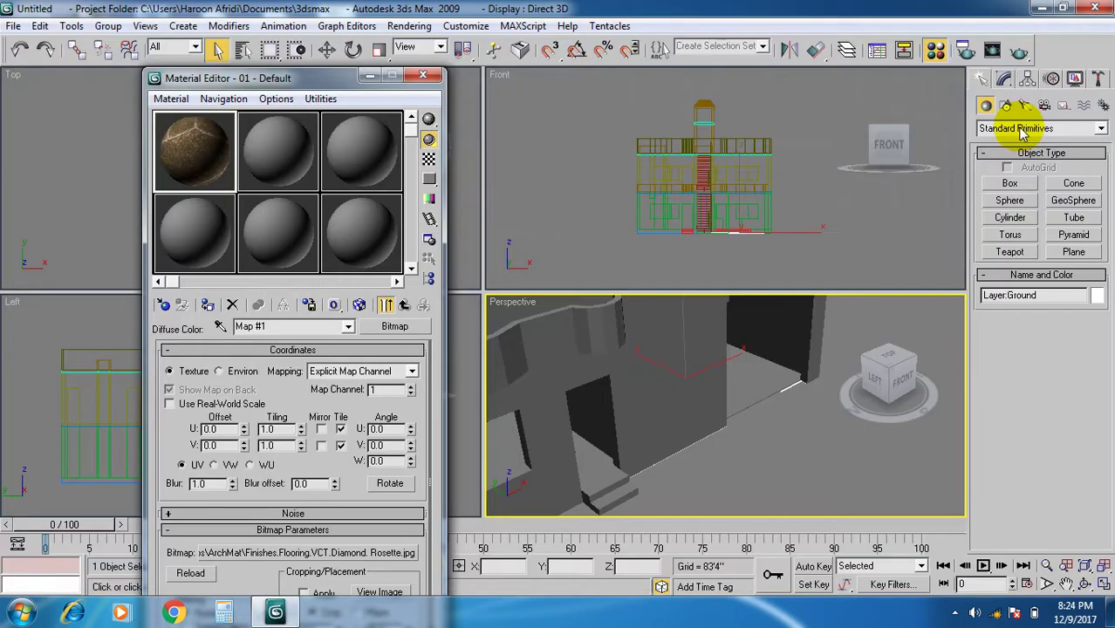
- Assign the stone-textured material to the selected ground and show its map in the viewport
left_click(206, 305)
left_click(359, 304)
scroll(643, 481, "up", 6)
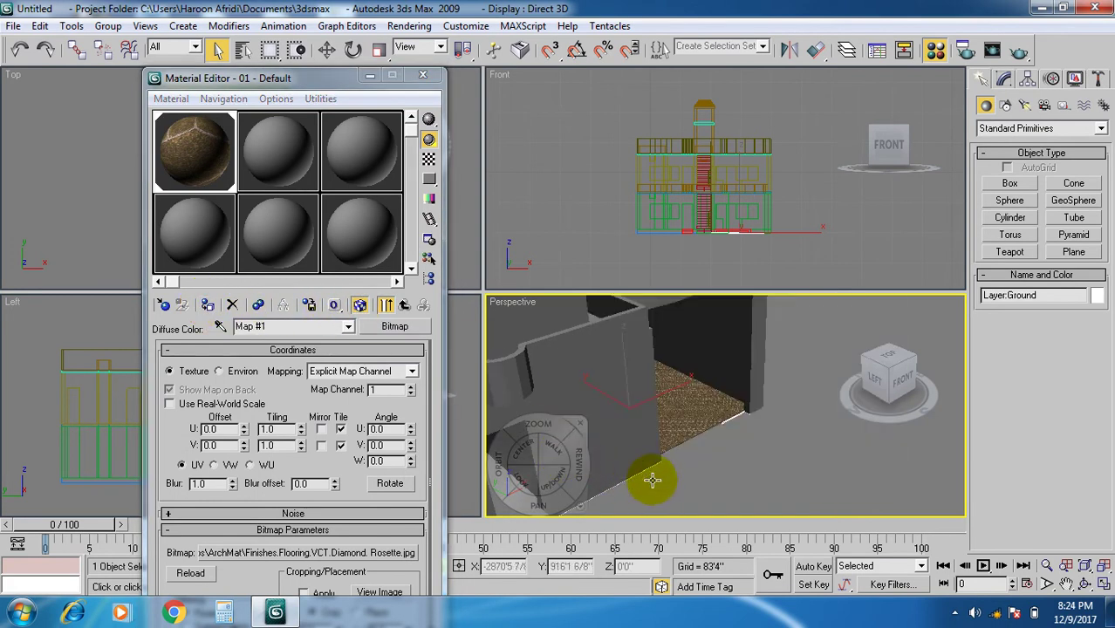
scroll(663, 433, "down", 2)
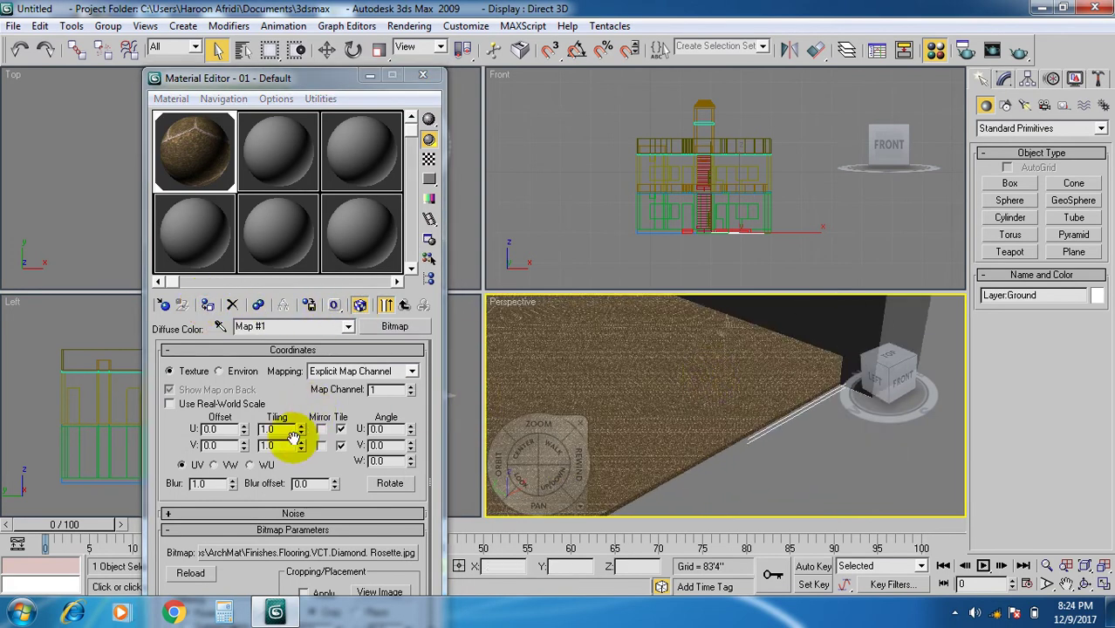
- Set the diffuse map's U and V tiling to 11.0 each
double_click(266, 430)
type("1")
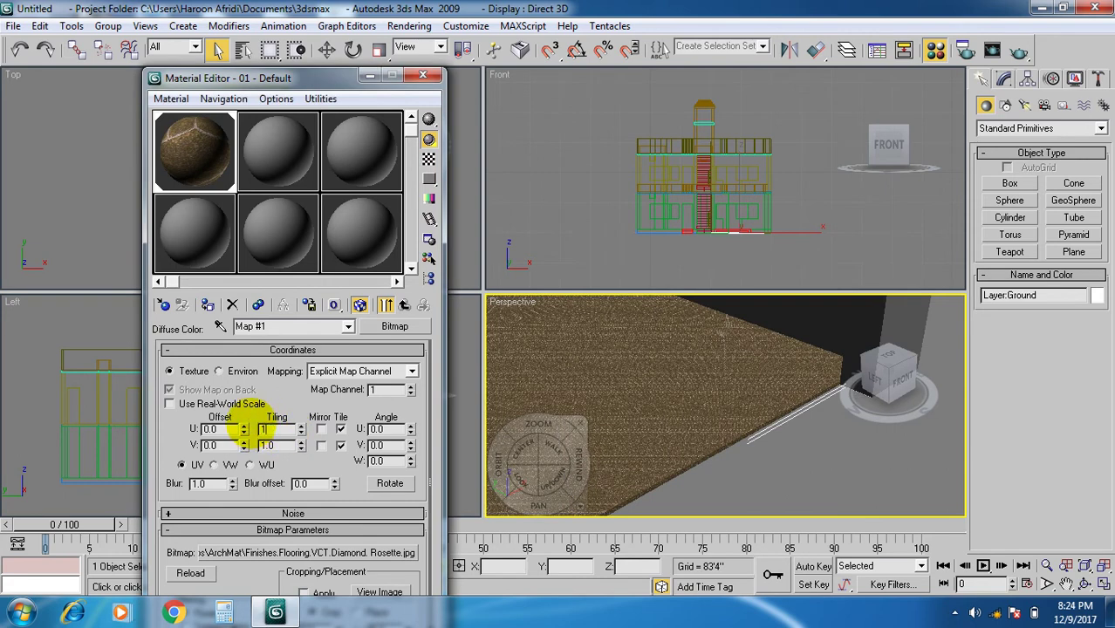
type("1")
key("Tab")
type("1")
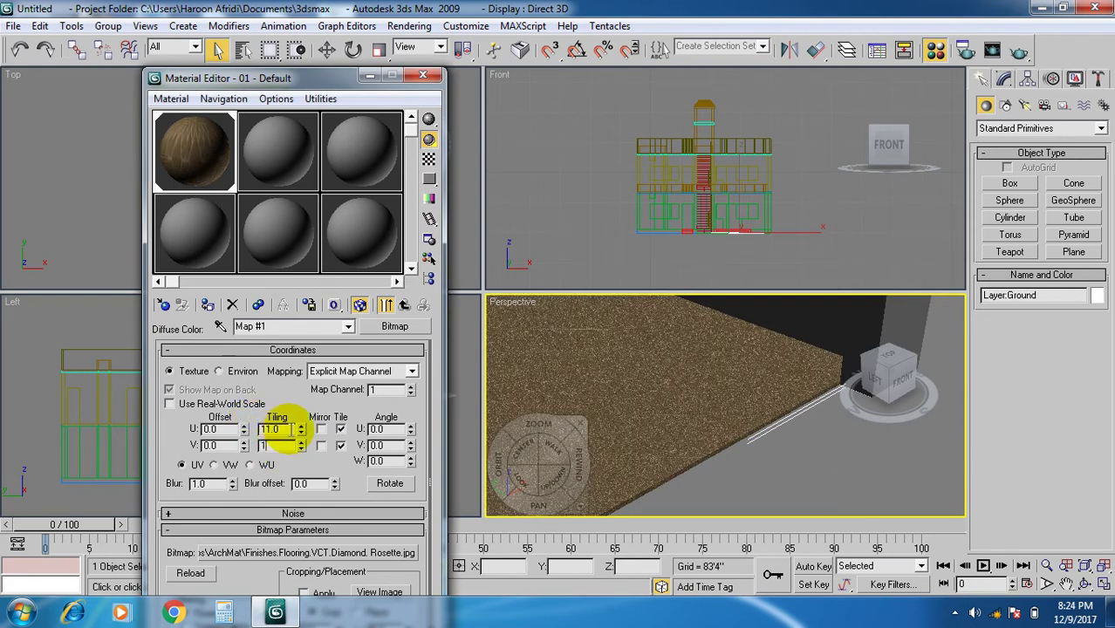
left_click(528, 436)
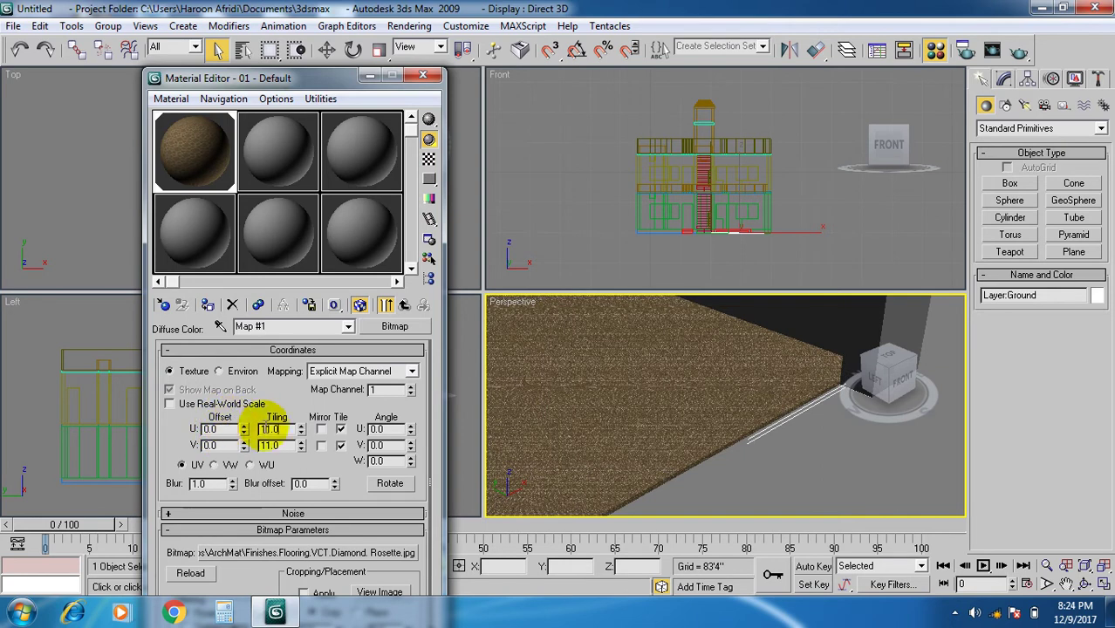
- Apply a UVW Map modifier to the Layer:Ground object
key("shift+w")
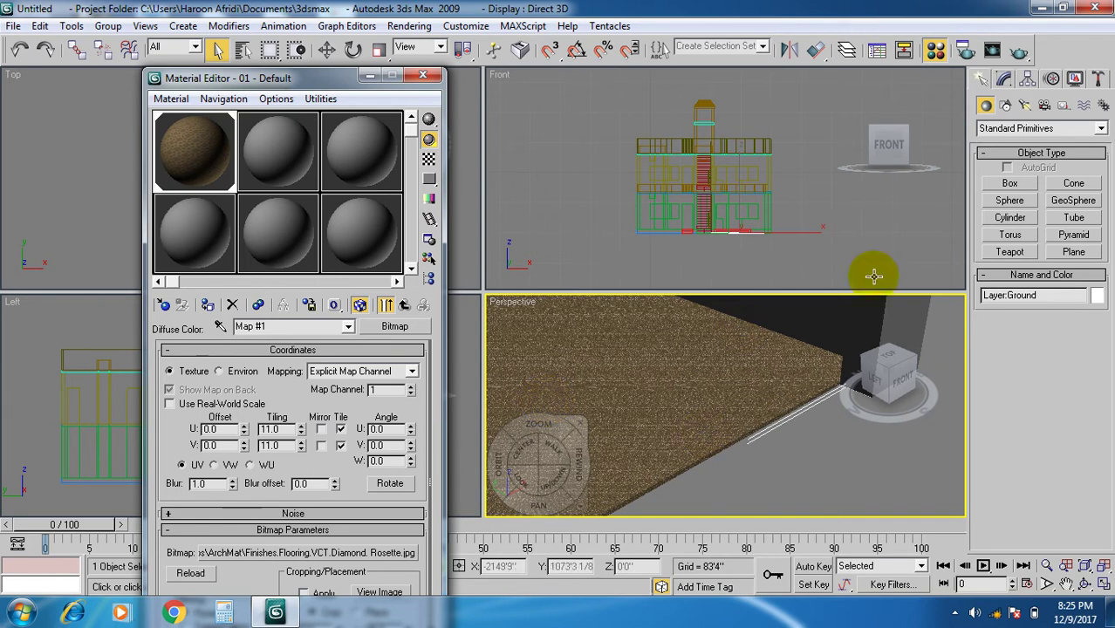
left_click(1003, 79)
left_click(1050, 122)
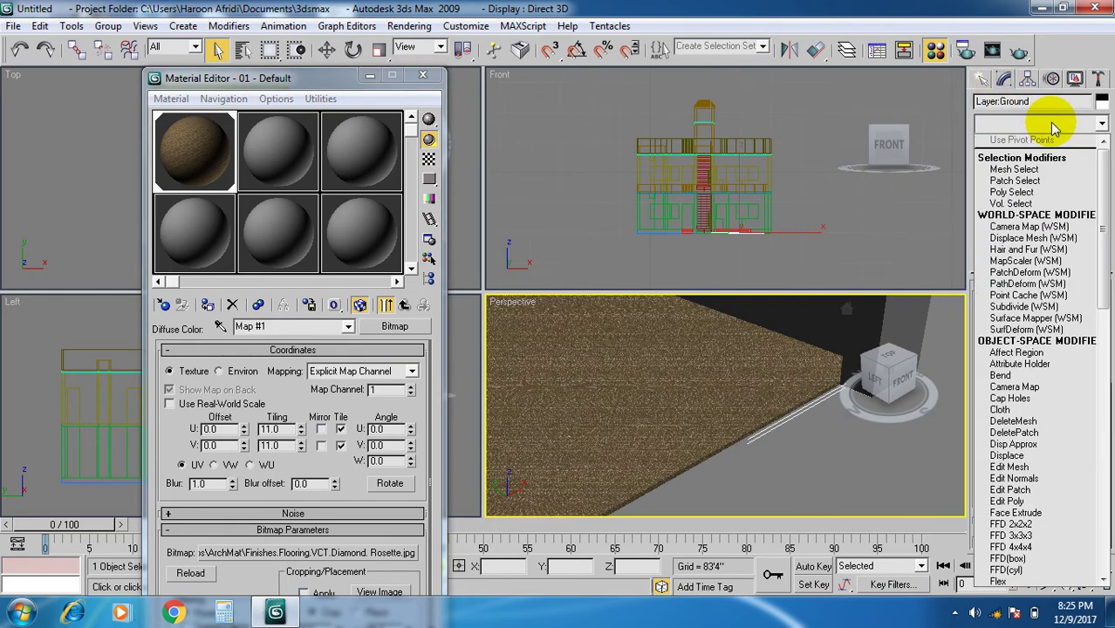
key("u")
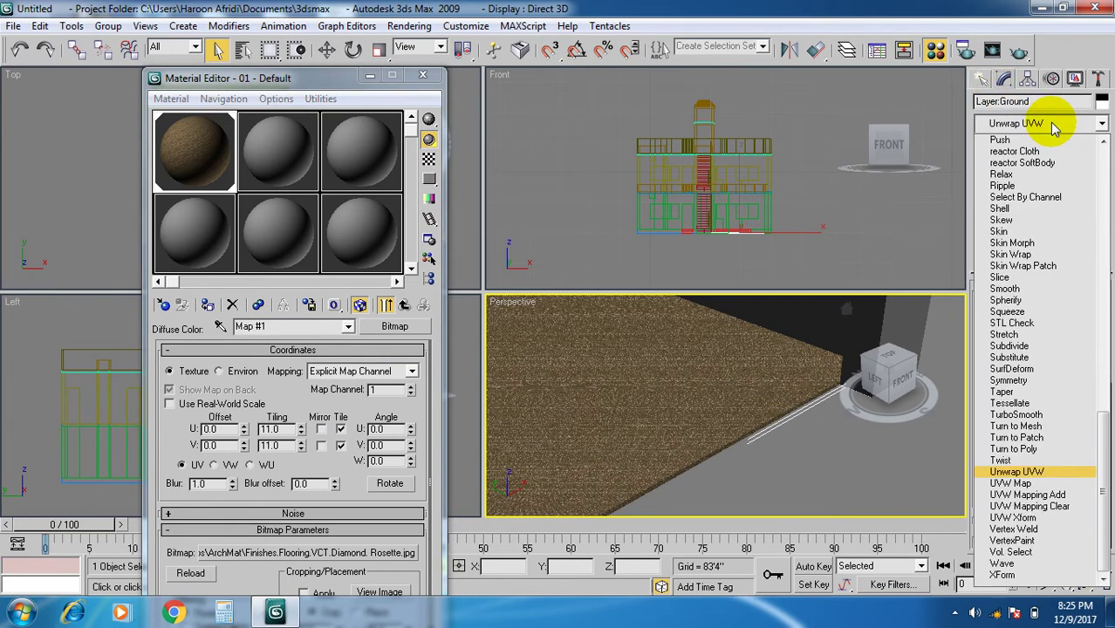
left_click(1012, 485)
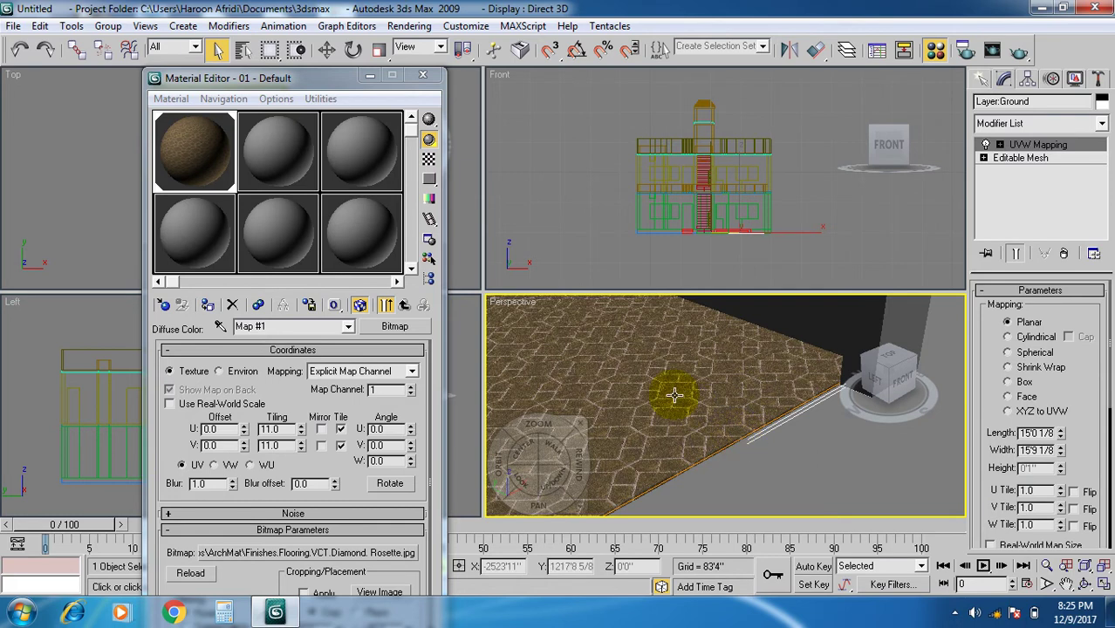
- Try the Cylindrical, Spherical and Shrink Wrap mapping types on the ground's UVW Mapping, and set it to Box
key("shift+w")
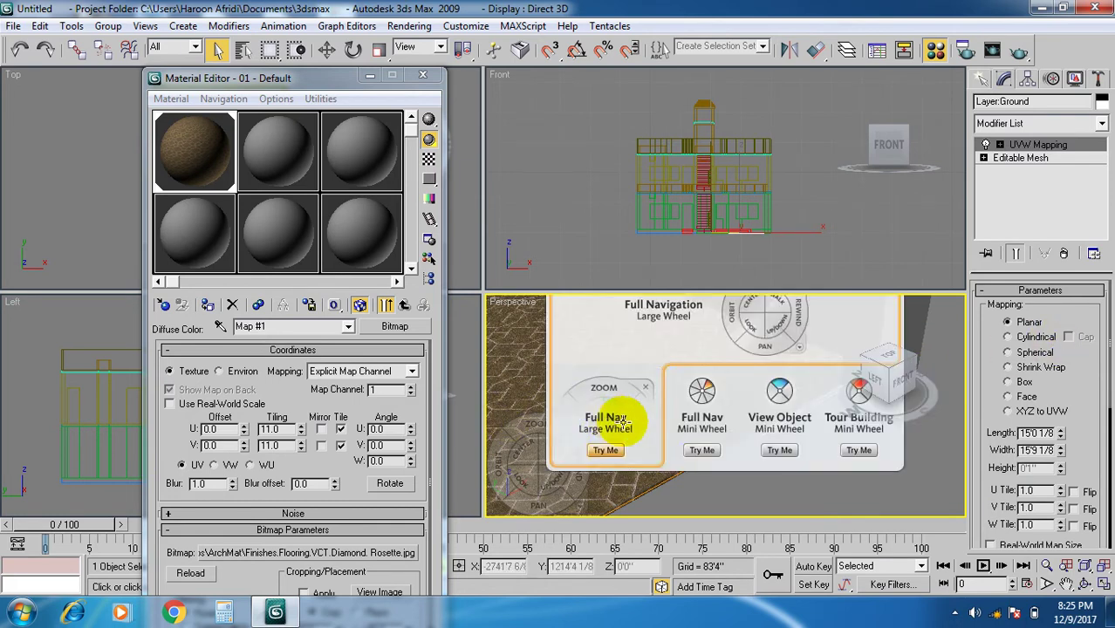
left_click(736, 463)
left_click_drag(721, 471, 968, 436)
left_click(1008, 336)
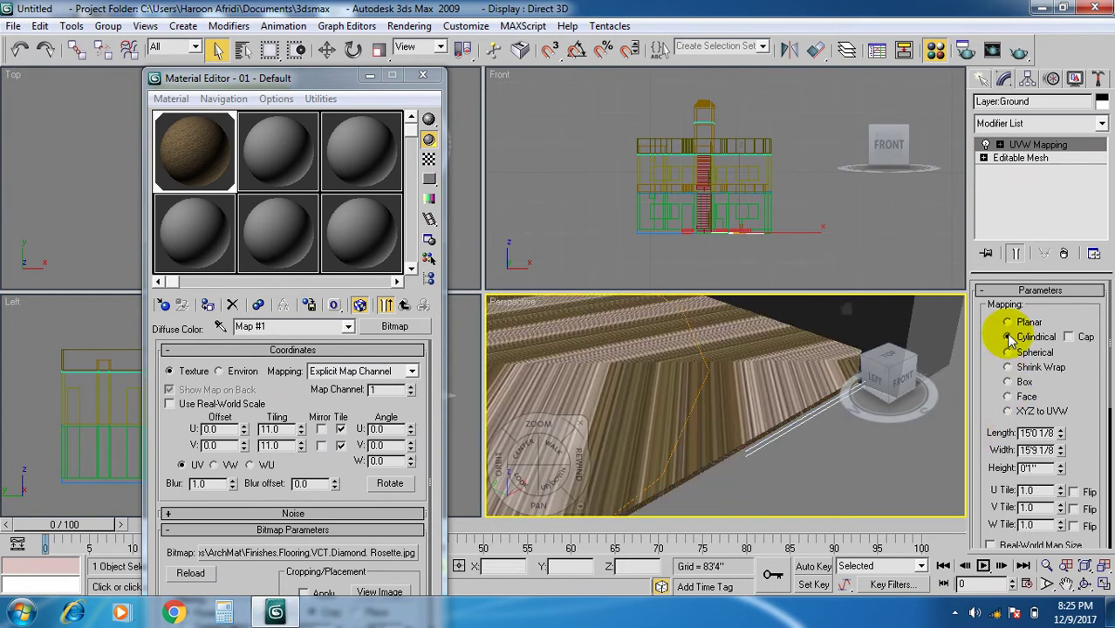
left_click(1008, 351)
left_click(1008, 367)
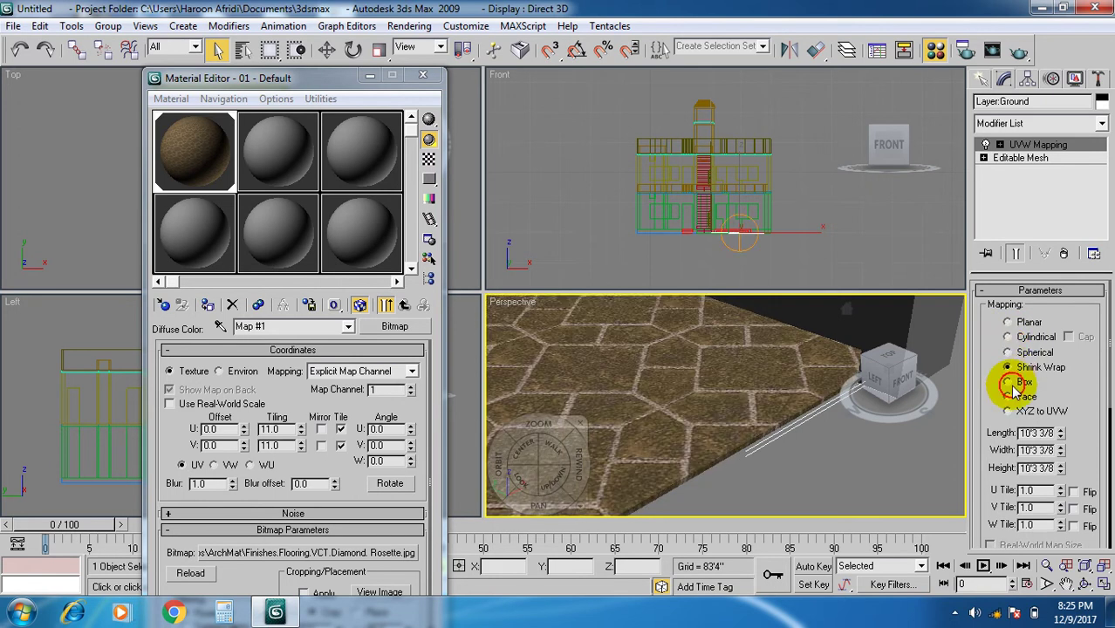
left_click(1008, 382)
scroll(660, 424, "up", 3)
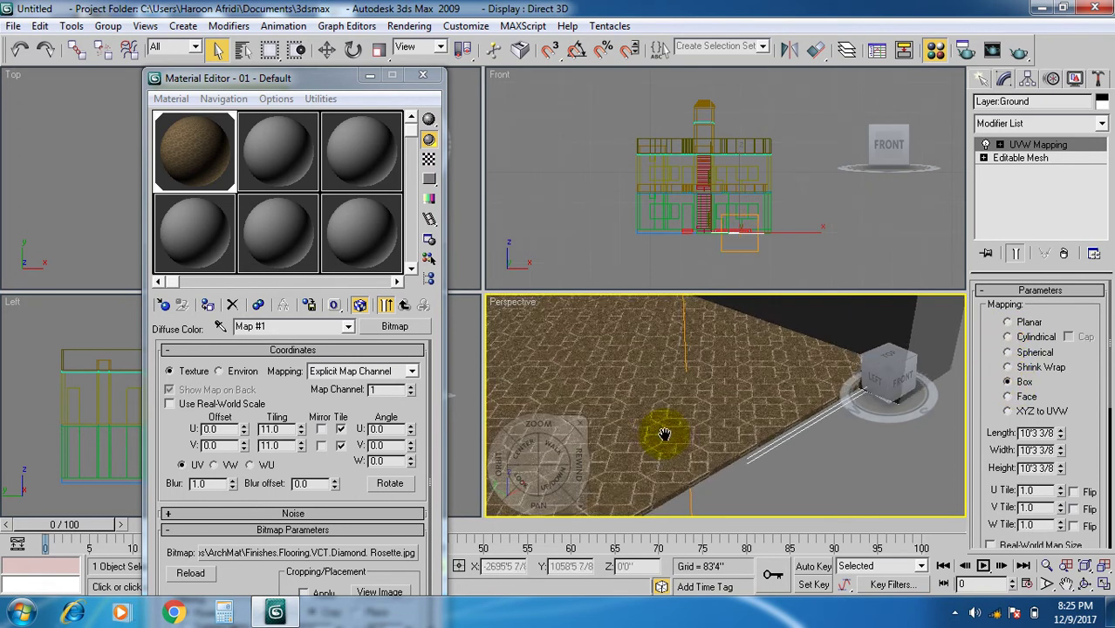
scroll(683, 426, "up", 2)
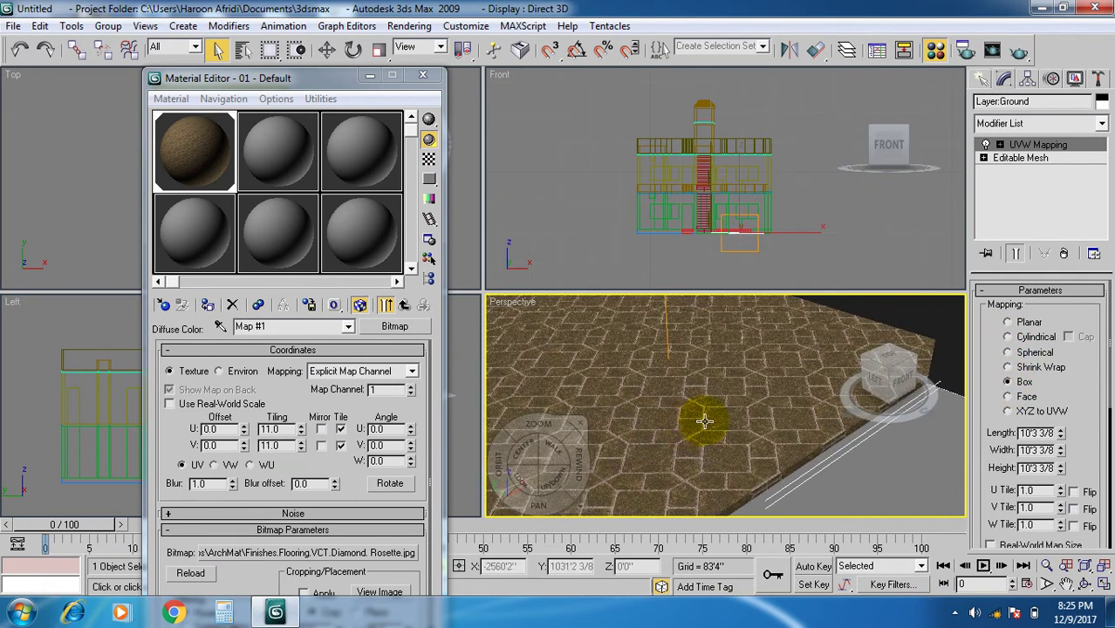
left_click(1008, 323)
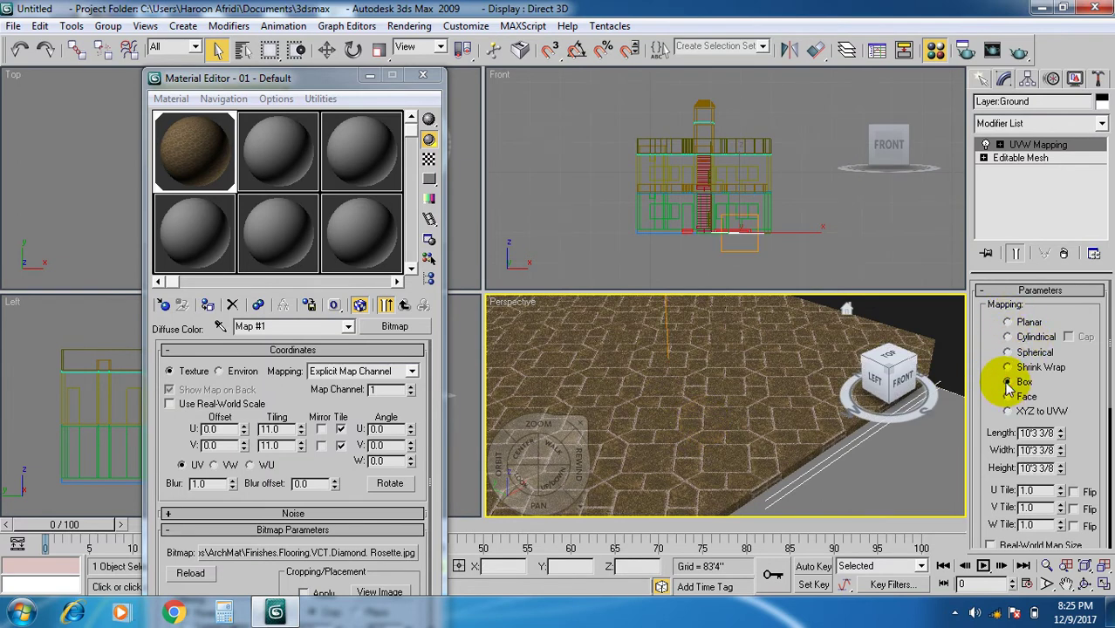
- Set the ground's UVW Mapping tiling to 0.82 for U Tile and 0.45 for V Tile
middle_click_drag(657, 390, 811, 419, "alt")
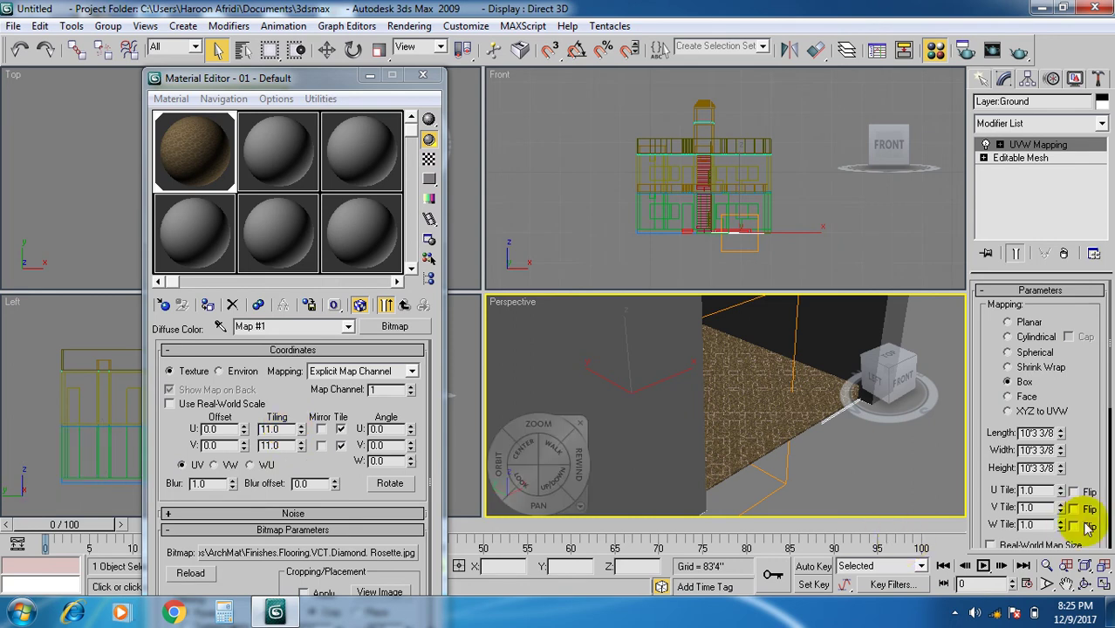
middle_click_drag(771, 431, 748, 475)
scroll(747, 474, "up", 5)
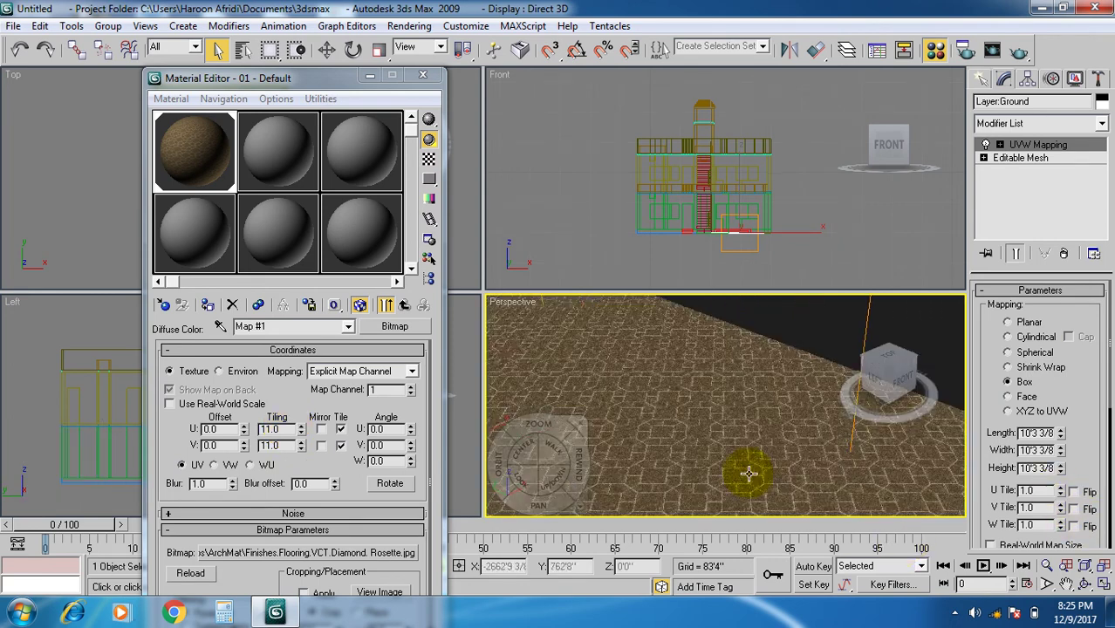
left_click_drag(1059, 492, 1065, 521)
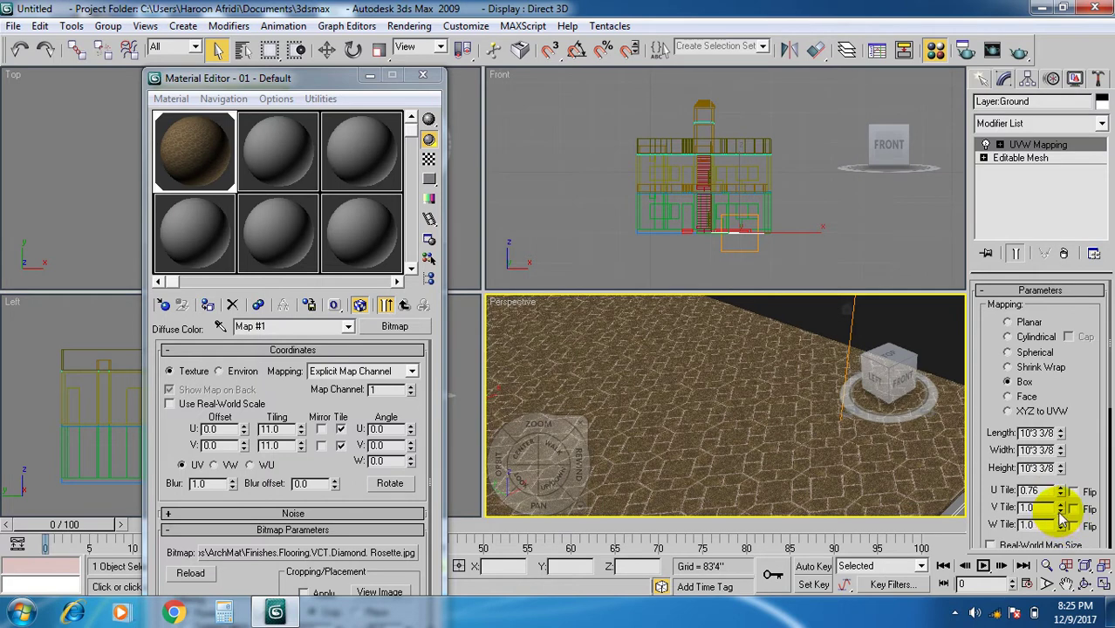
left_click_drag(1060, 508, 1058, 481)
scroll(990, 463, "down", 3)
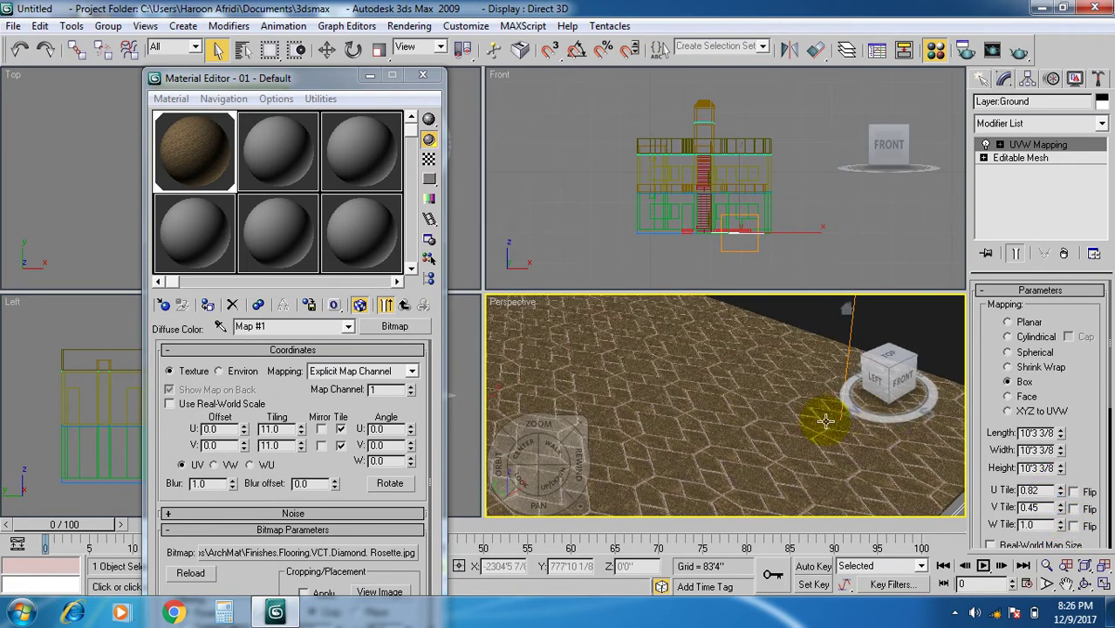
scroll(646, 423, "down", 10)
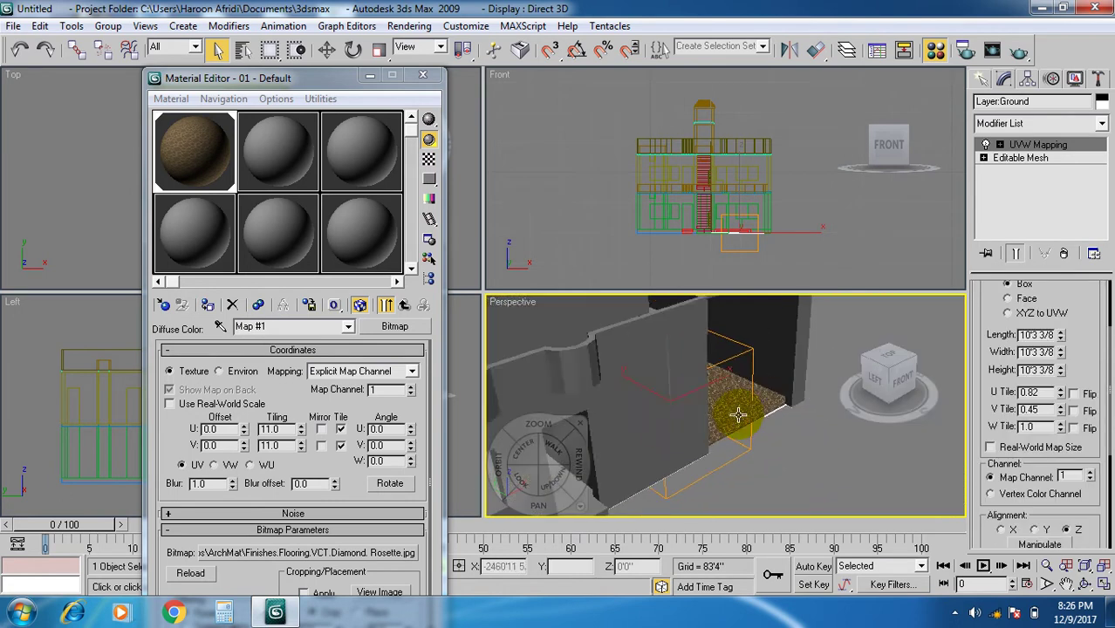
middle_click_drag(692, 429, 668, 466, "alt")
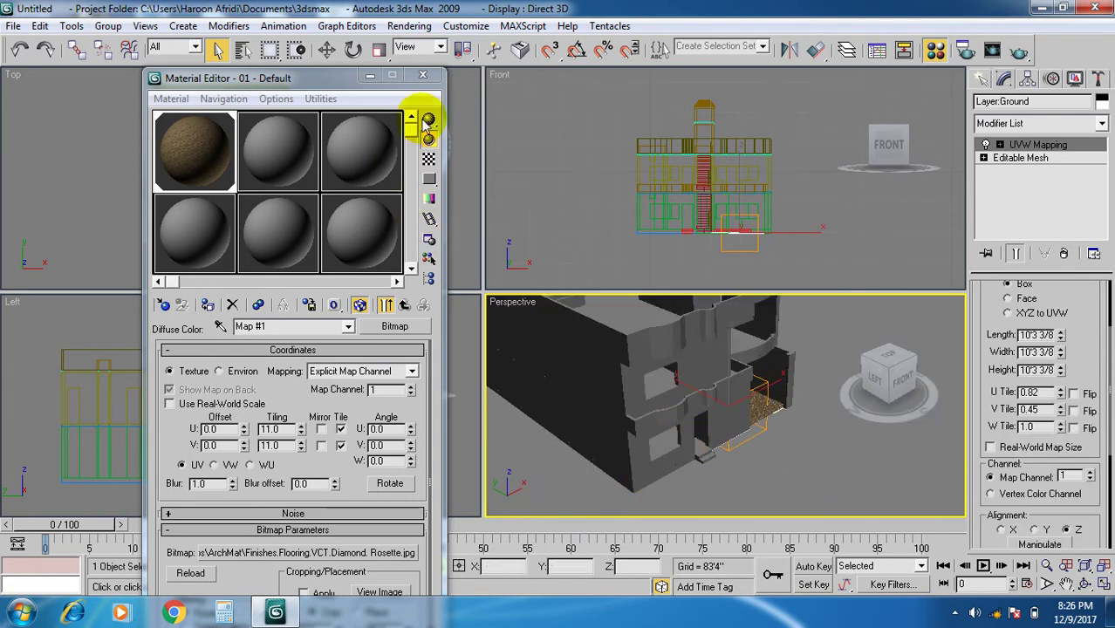
- Close the Material Editor and select the Layer:G floor object by name from the scene's object list
left_click(422, 77)
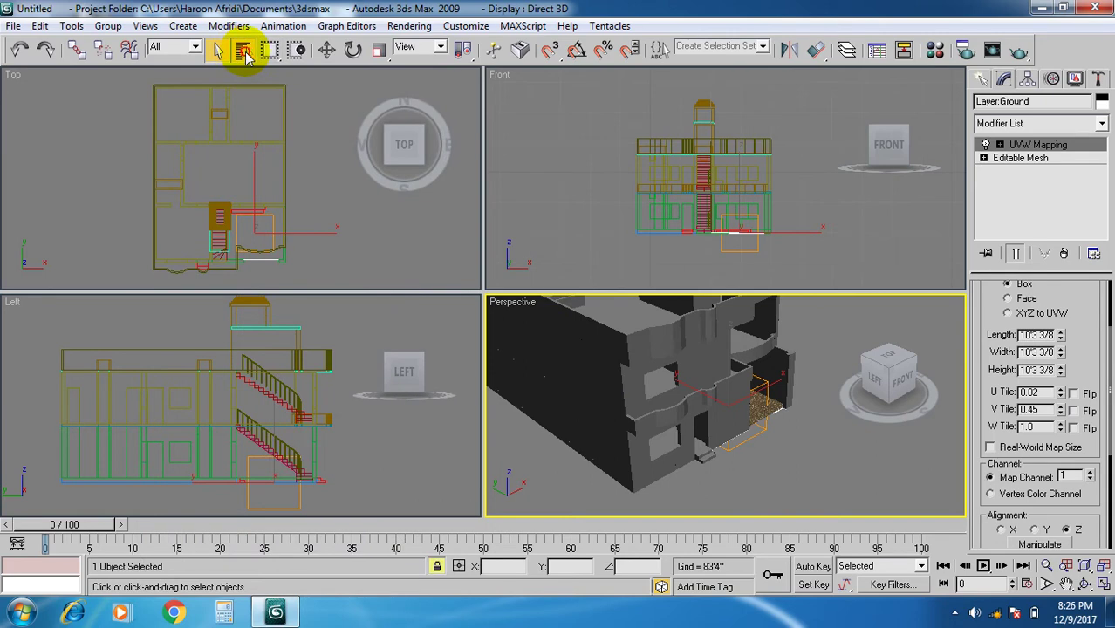
left_click(243, 51)
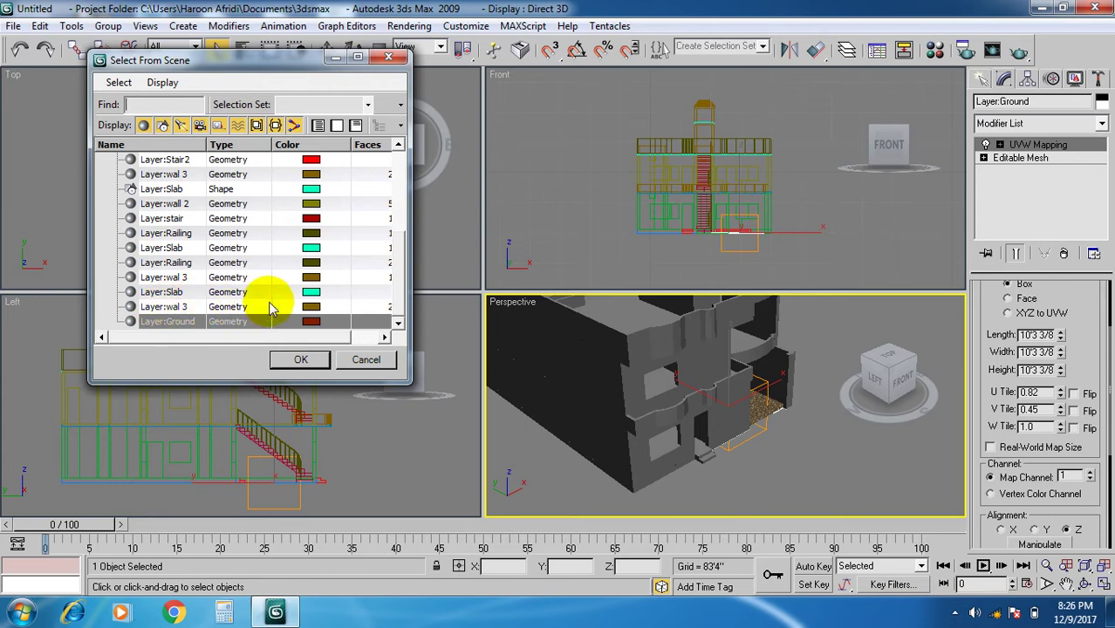
mouse_move(403, 268)
left_mouse_down()
mouse_move(405, 185)
mouse_move(400, 209)
mouse_move(410, 274)
mouse_move(402, 244)
mouse_move(423, 174)
mouse_move(410, 253)
mouse_move(418, 279)
left_mouse_up()
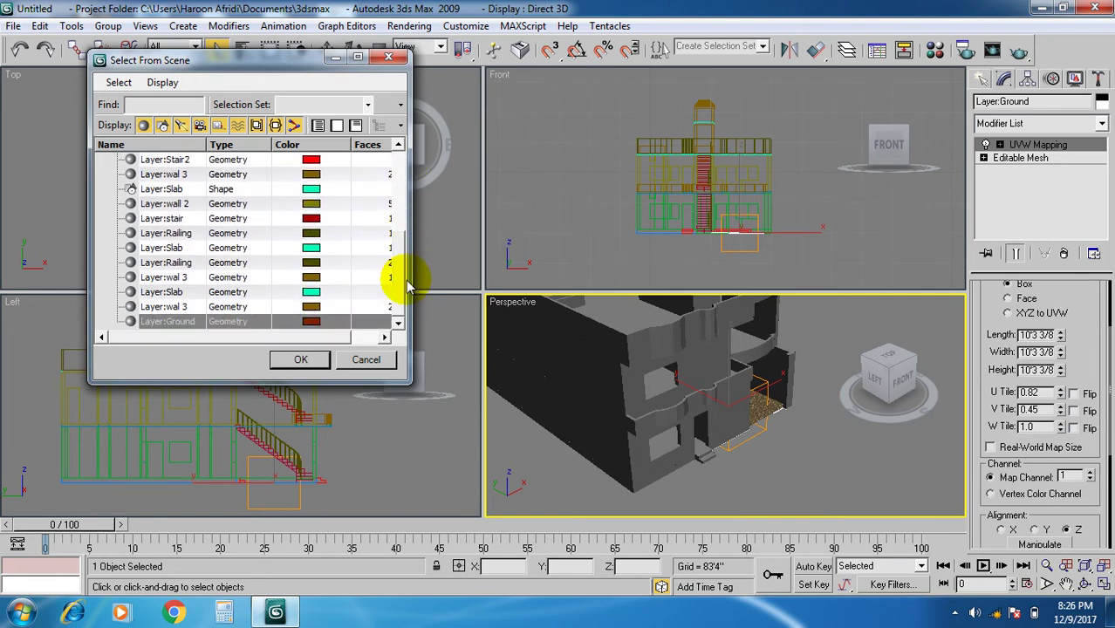
left_click(175, 307)
scroll(166, 296, "up", 2)
scroll(161, 294, "down", 2)
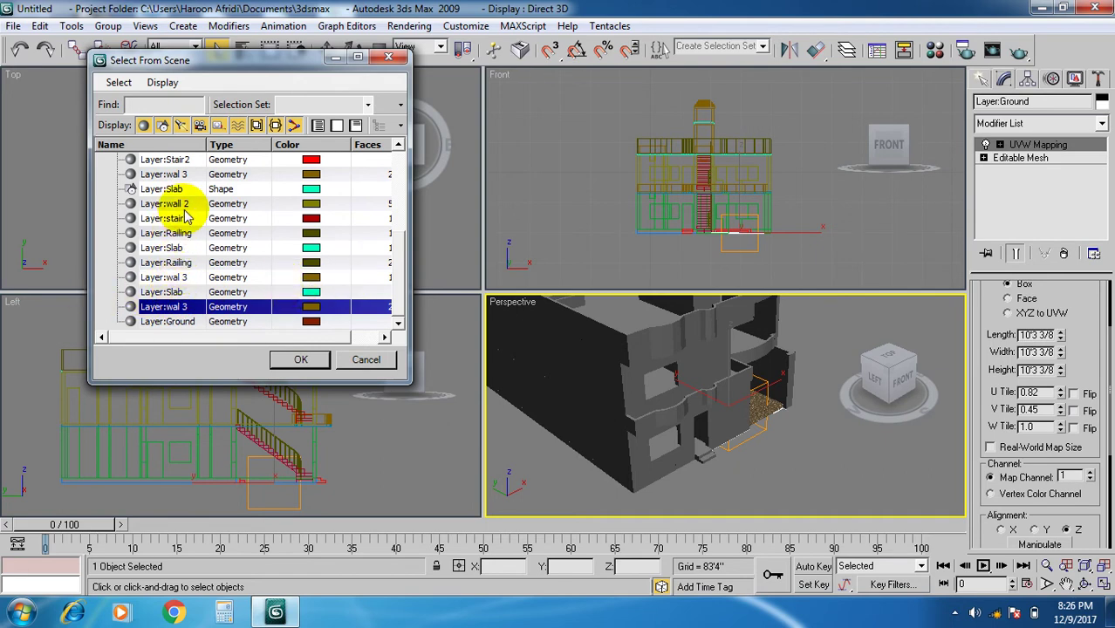
left_click(398, 146)
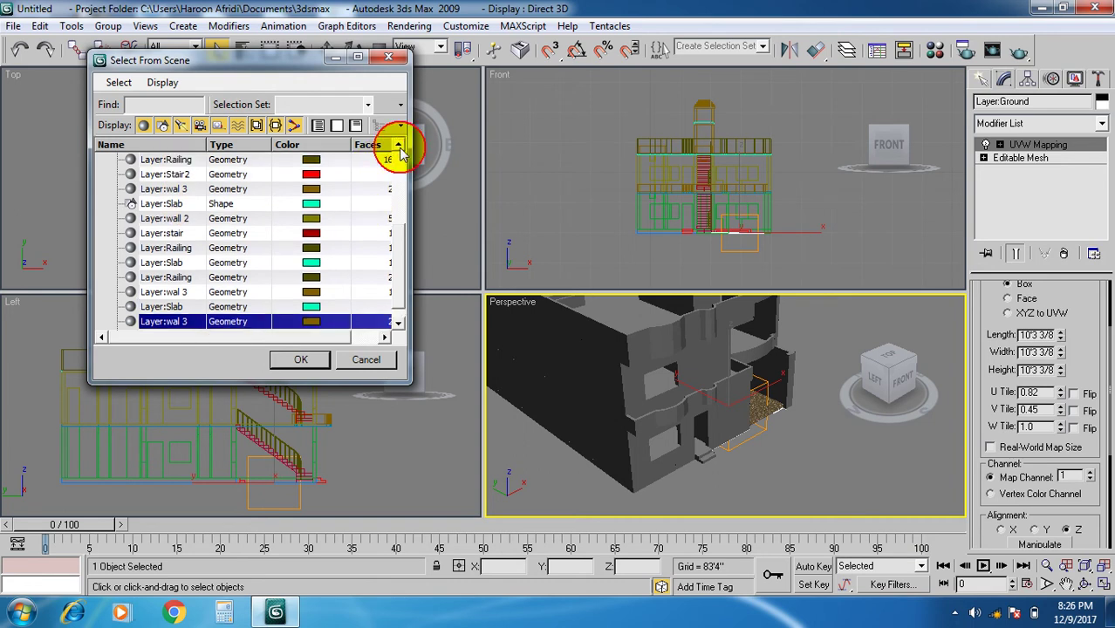
left_click(398, 146)
left_click(398, 146)
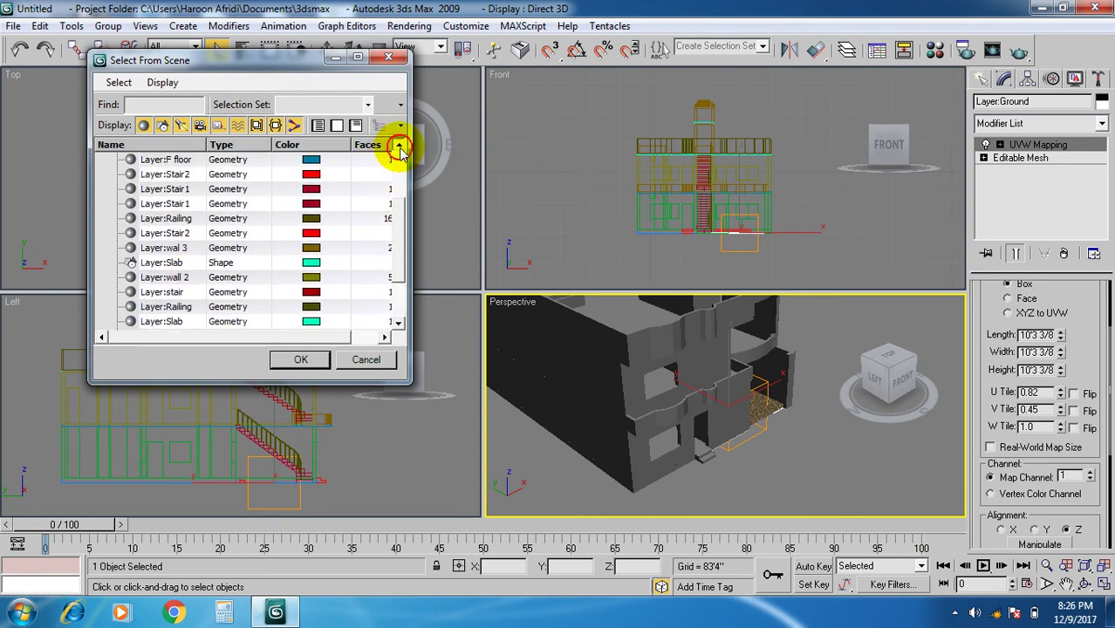
left_click(397, 145)
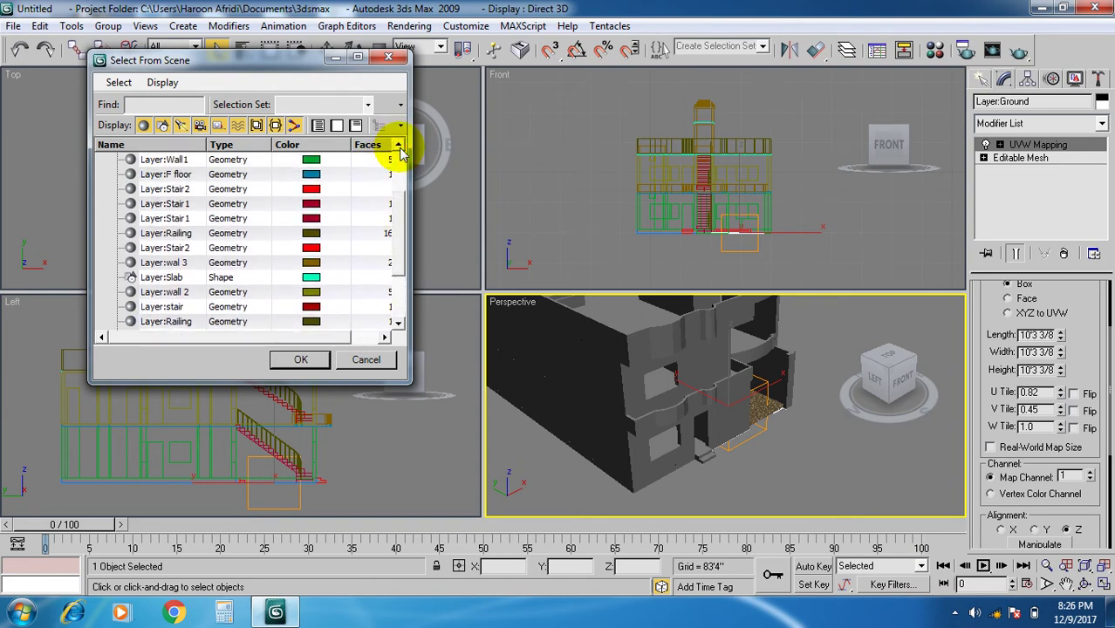
left_click(398, 146)
left_click(399, 147)
left_click(398, 147)
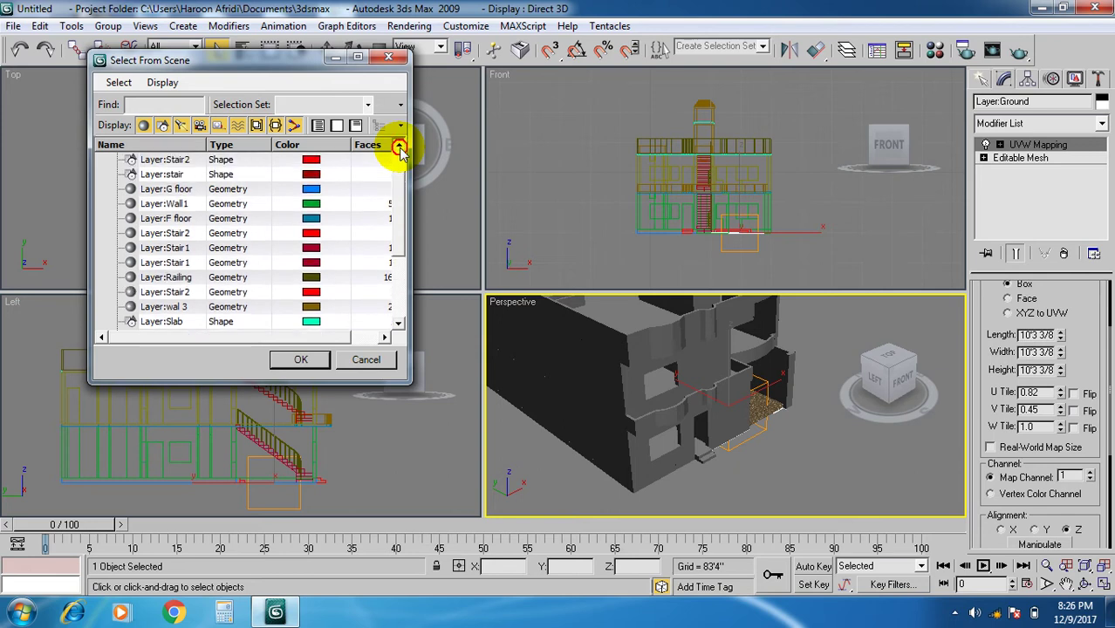
left_click(180, 190)
left_click(301, 359)
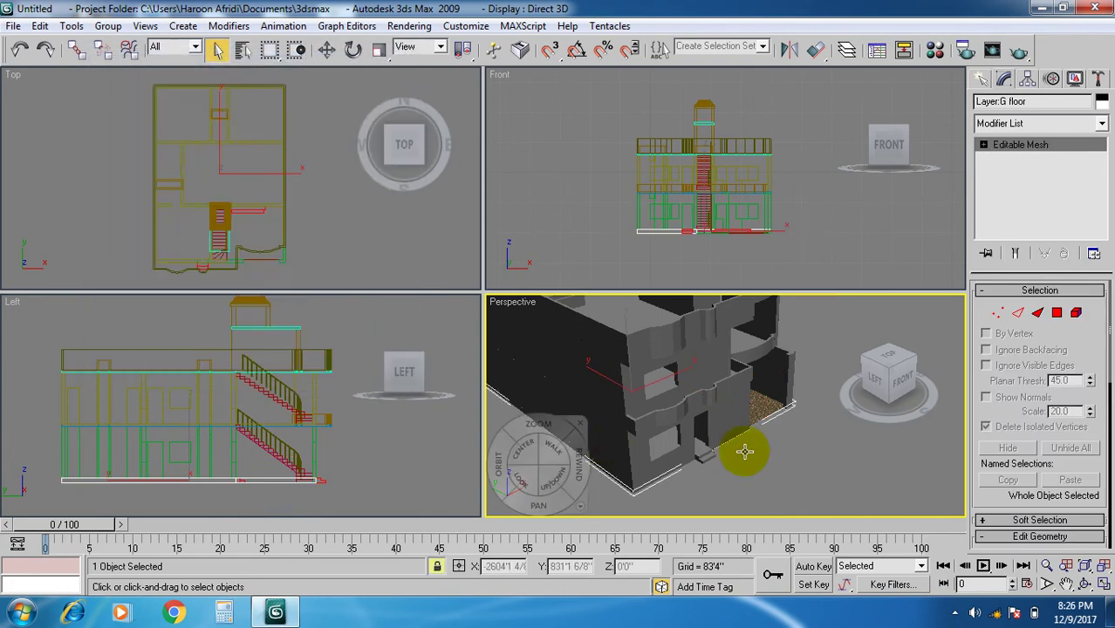
- Clear the selection and pick the ground floor again in the Perspective view, at the doorway above the entrance steps
scroll(744, 451, "up", 10)
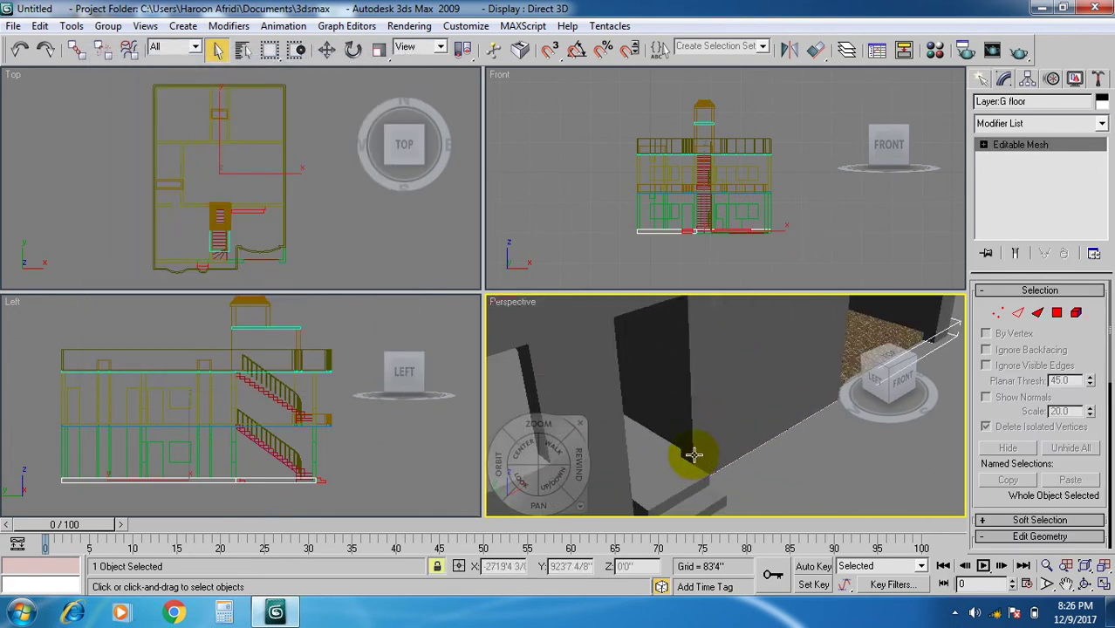
scroll(707, 455, "down", 3)
left_click(695, 425)
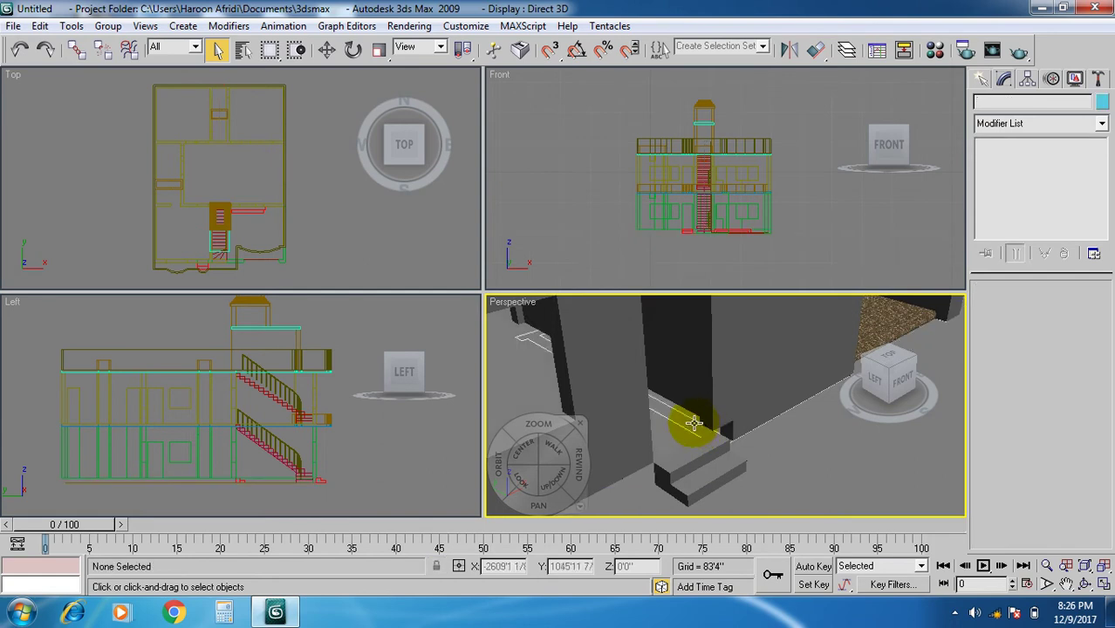
left_click(692, 422)
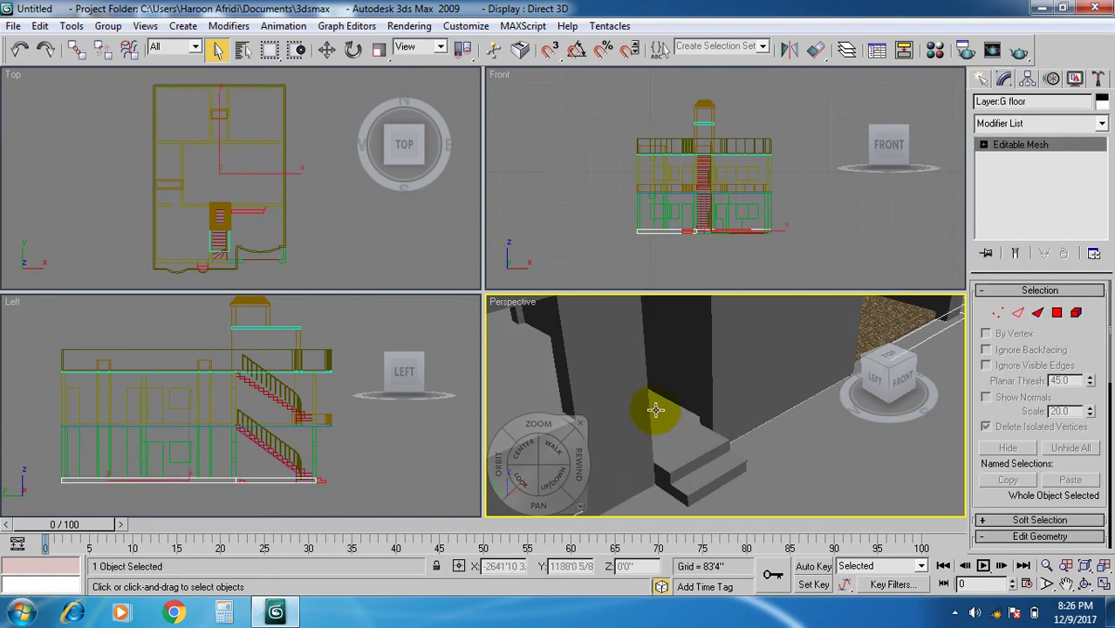
scroll(655, 418, "down", 5)
middle_click_drag(656, 418, 659, 419)
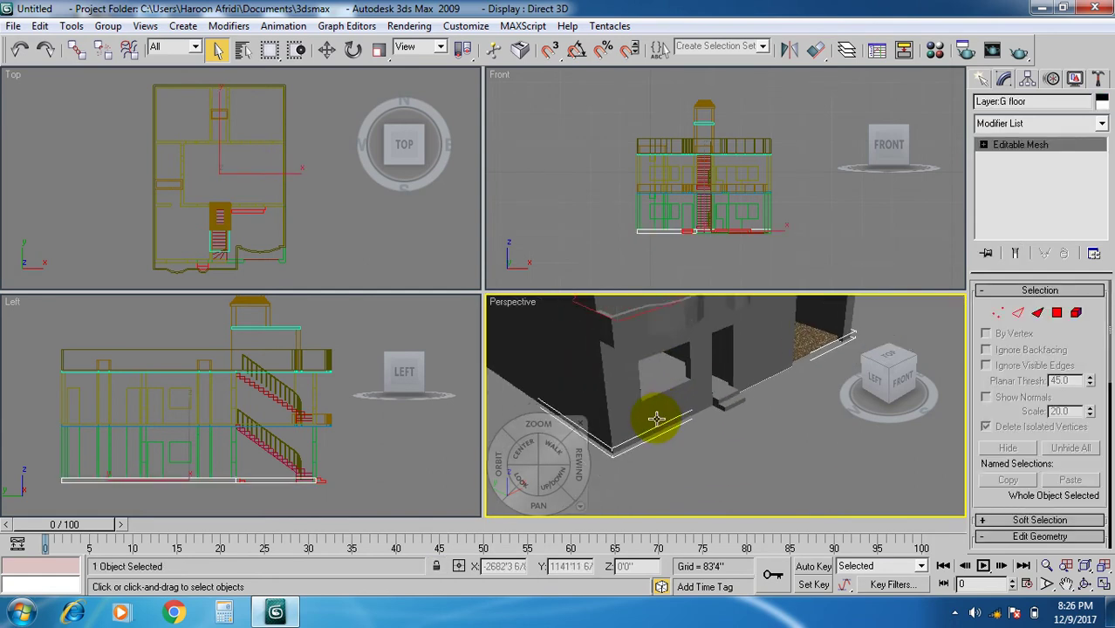
- Give the second material slot a Bitmap diffuse map using Finishes.Flooring.Tile.Diamond.Red.jpg from the ArchMat folder
key("m")
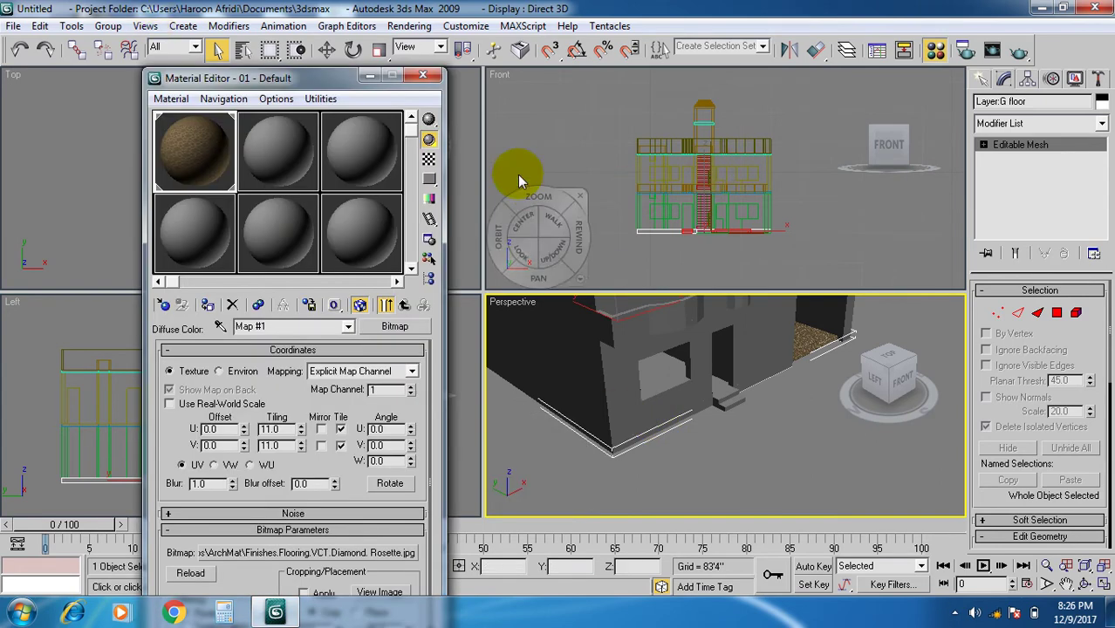
left_click(294, 154)
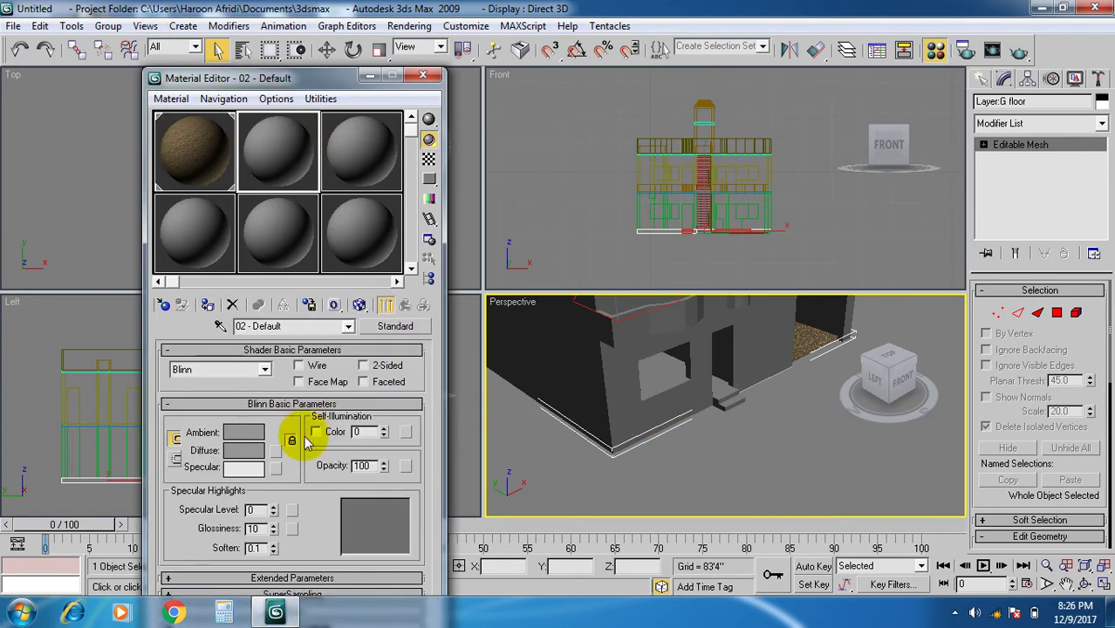
left_click(277, 449)
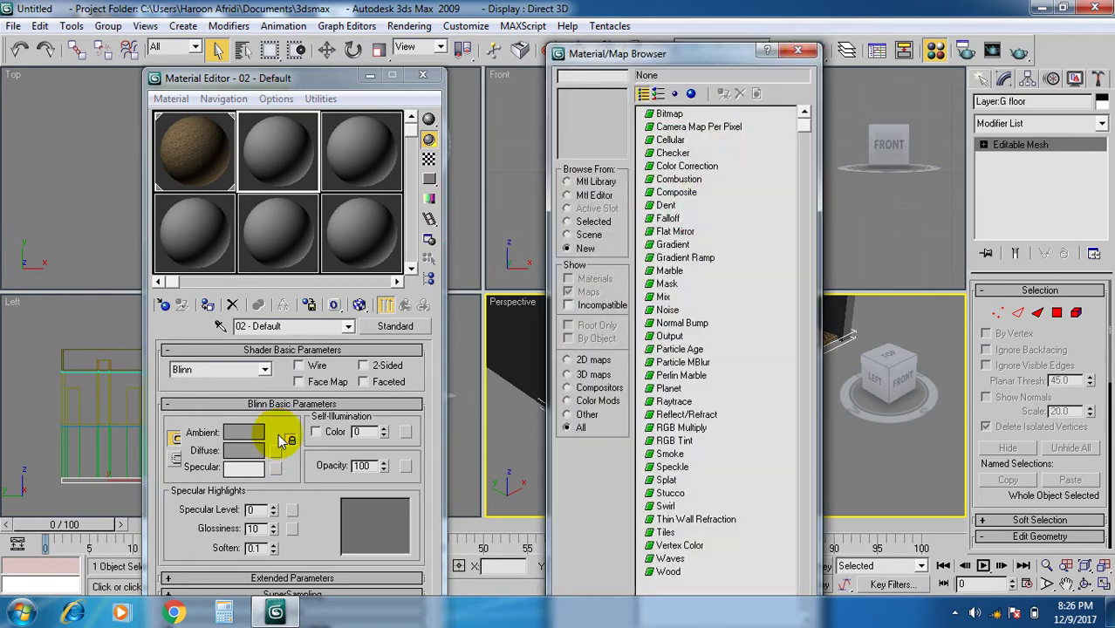
double_click(668, 115)
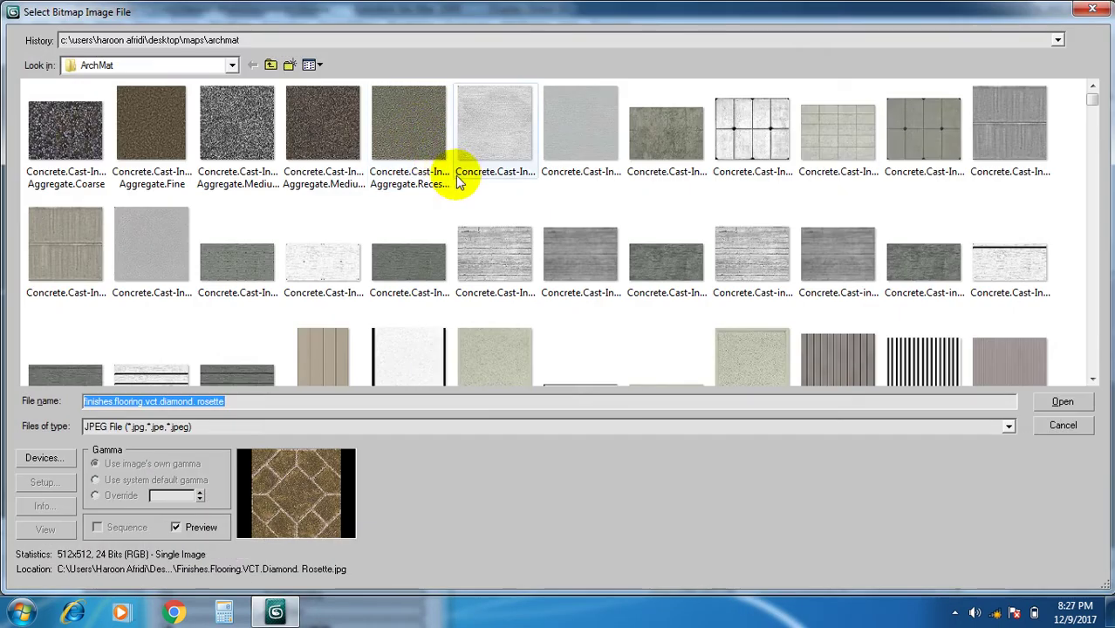
scroll(514, 183, "down", 1)
scroll(528, 194, "down", 3)
scroll(667, 222, "up", 5)
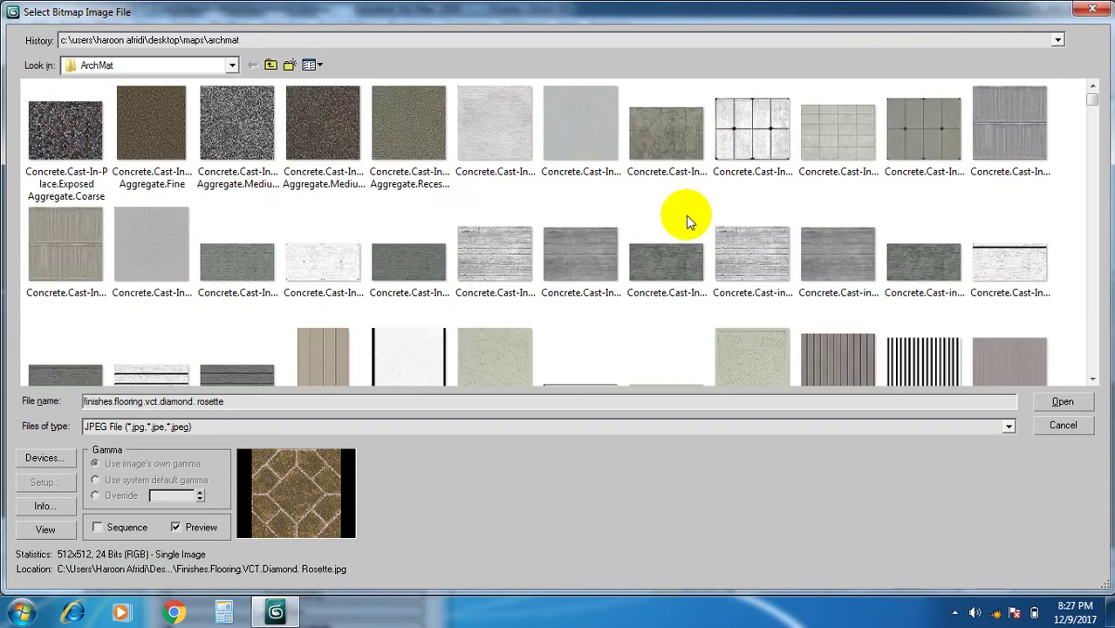
scroll(686, 220, "down", 5)
scroll(686, 220, "down", 5)
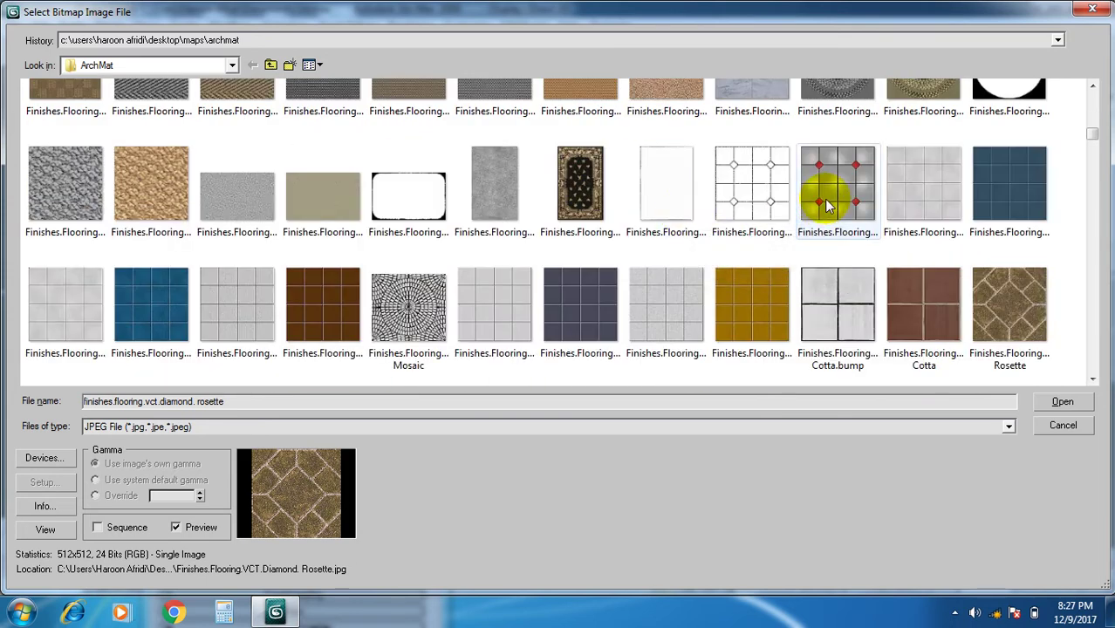
double_click(836, 199)
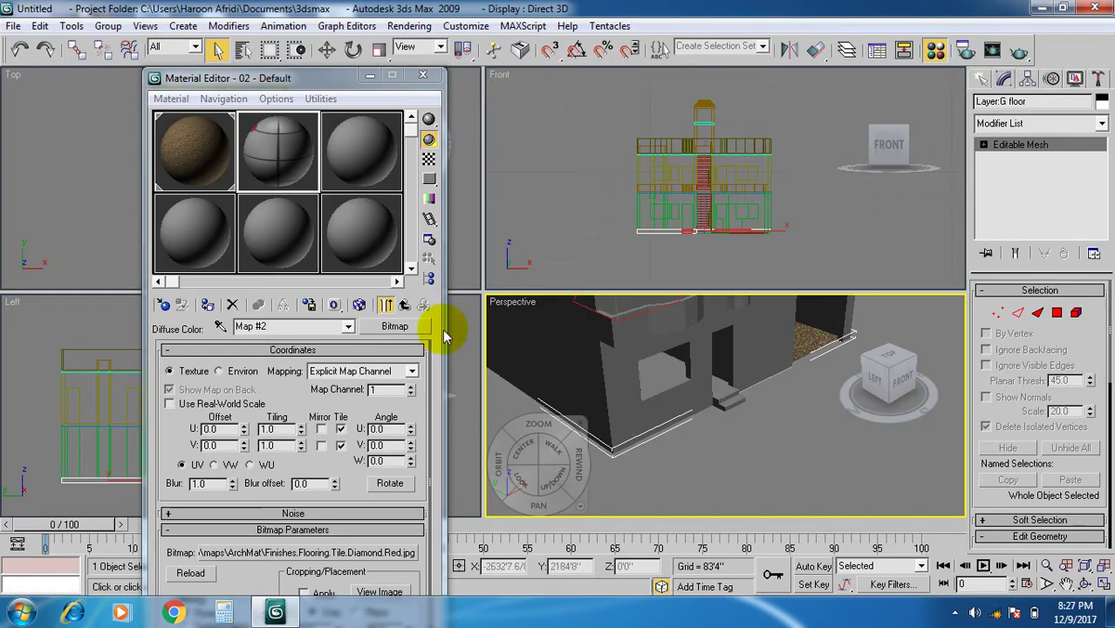
- Assign the diamond-tile material to the selected ground floor and show its map in the viewport
left_click(208, 306)
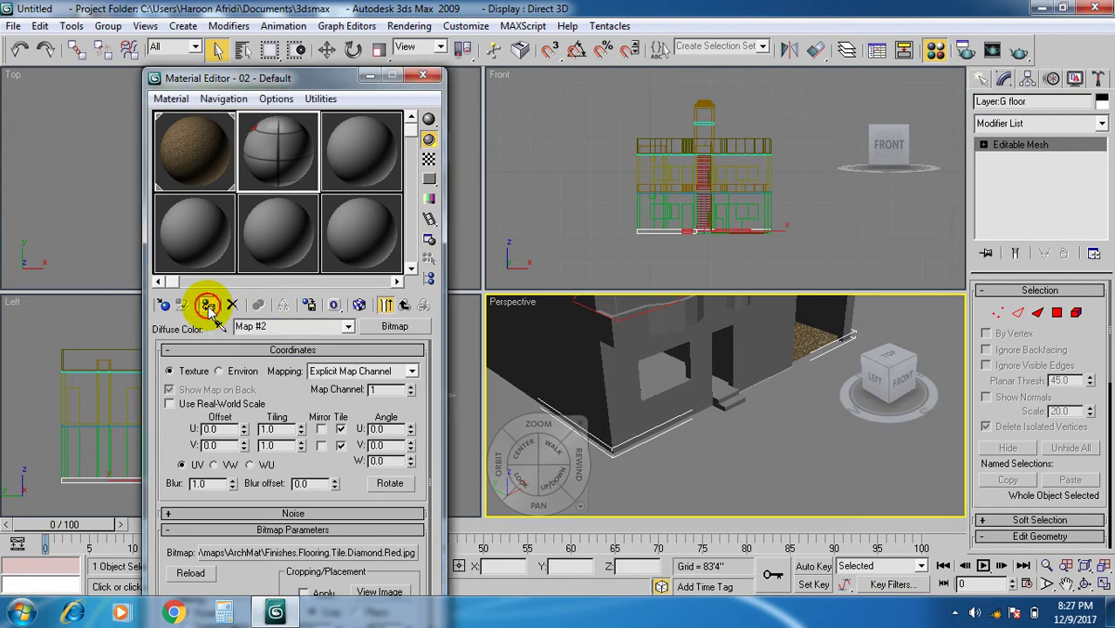
left_click(363, 305)
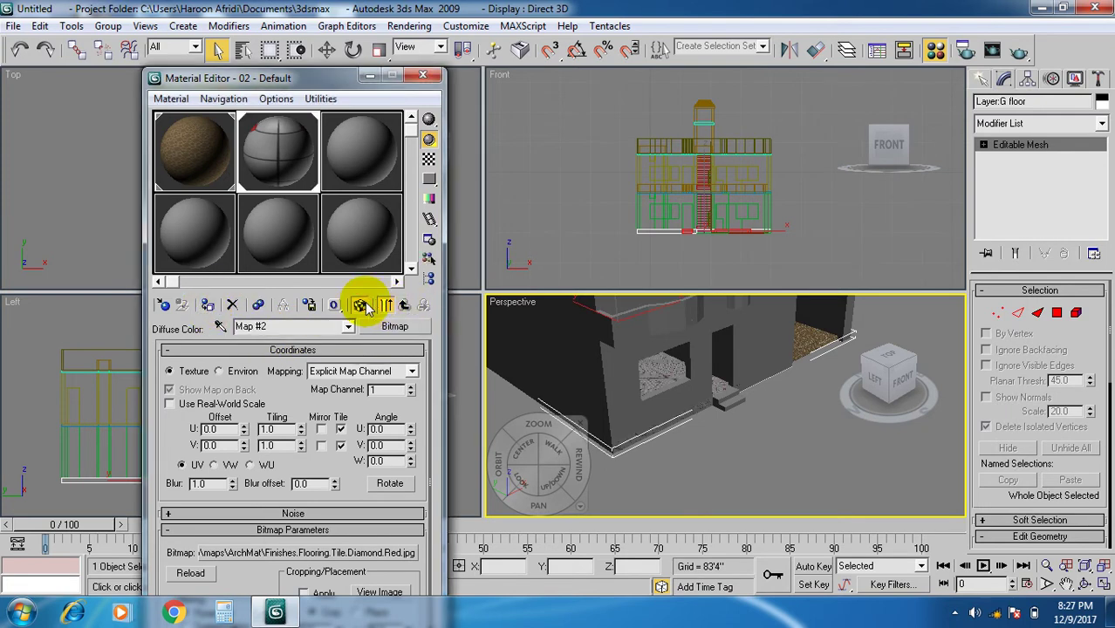
scroll(650, 403, "up", 5)
middle_click_drag(656, 414, 712, 423)
scroll(668, 428, "up", 4)
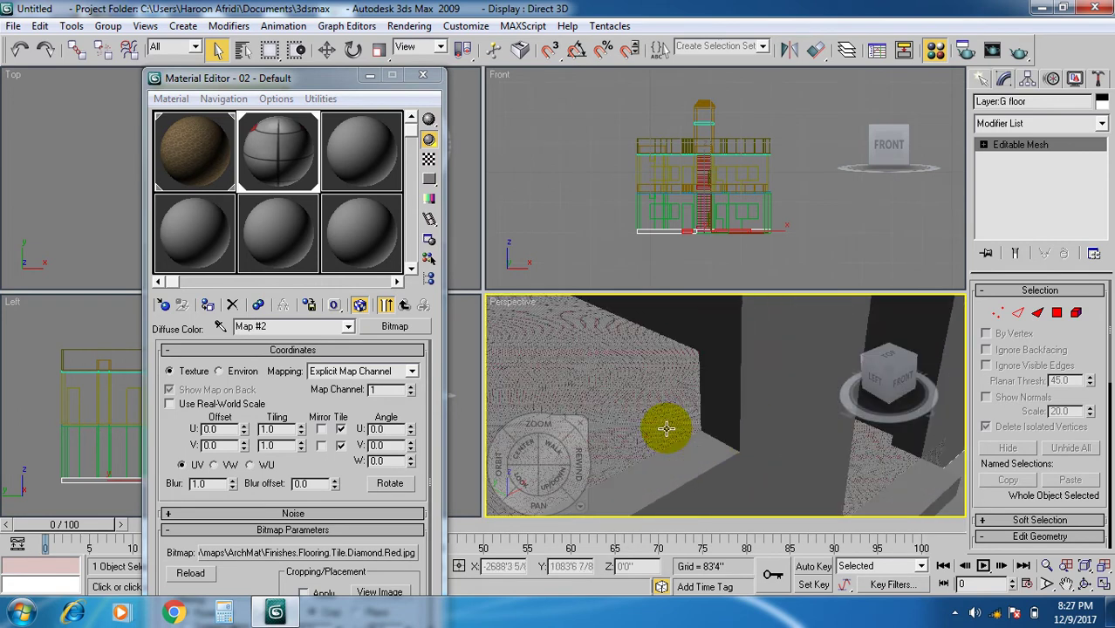
- Apply a UVW Map modifier to the Layer:G floor object
left_click(1043, 124)
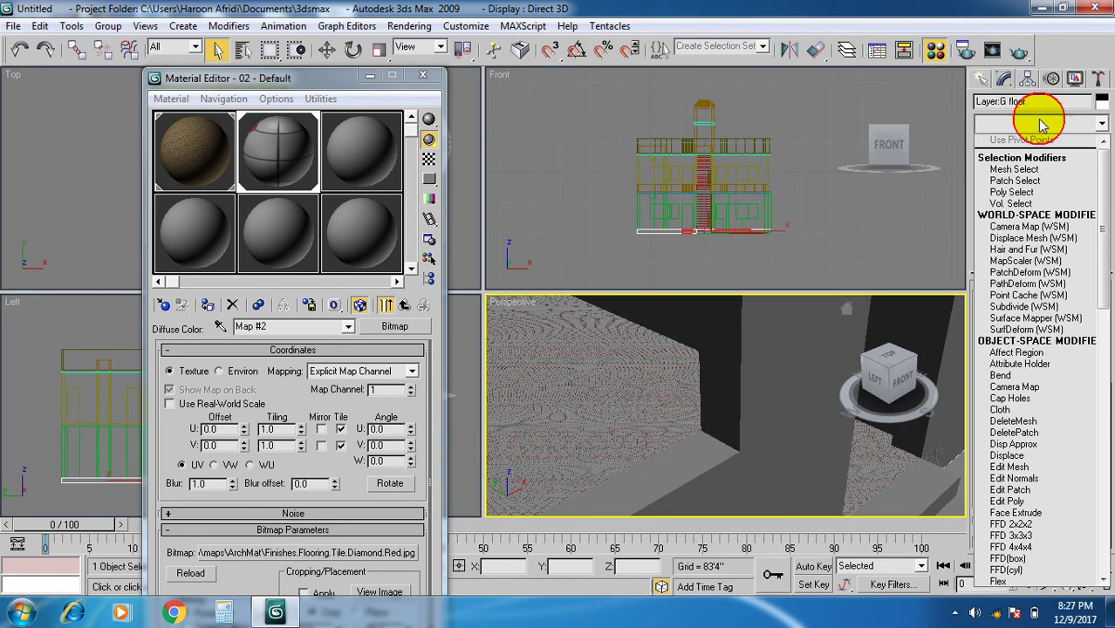
key("u")
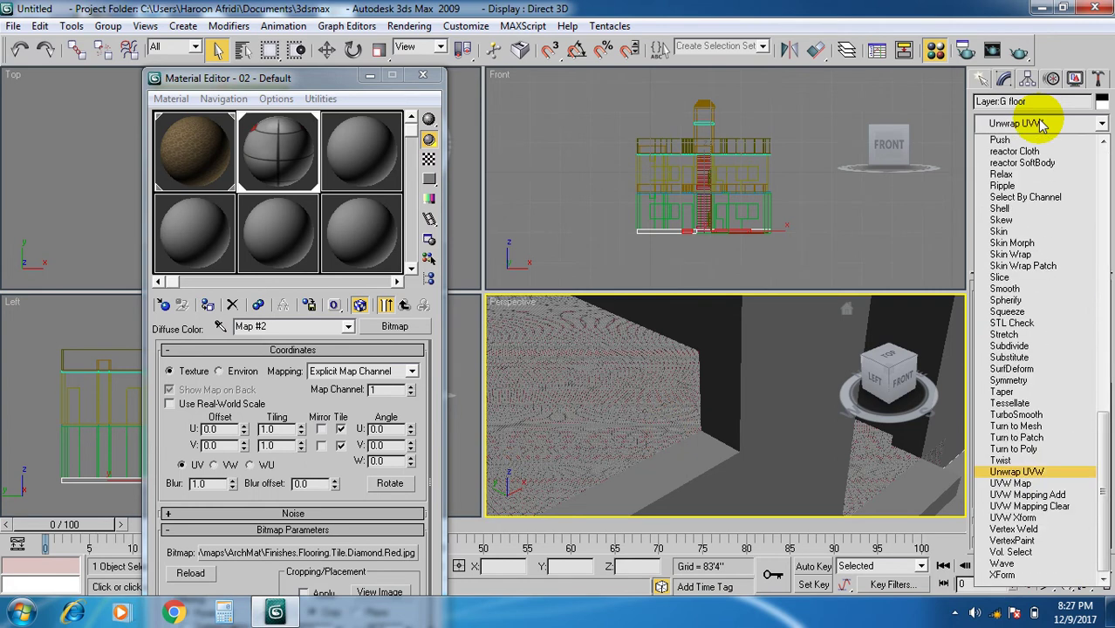
left_click(1010, 483)
- Set the U Tile of the ground floor's UVW mapping to -0.39
middle_click_drag(796, 437, 657, 448)
scroll(639, 388, "down", 5)
scroll(654, 439, "up", 5)
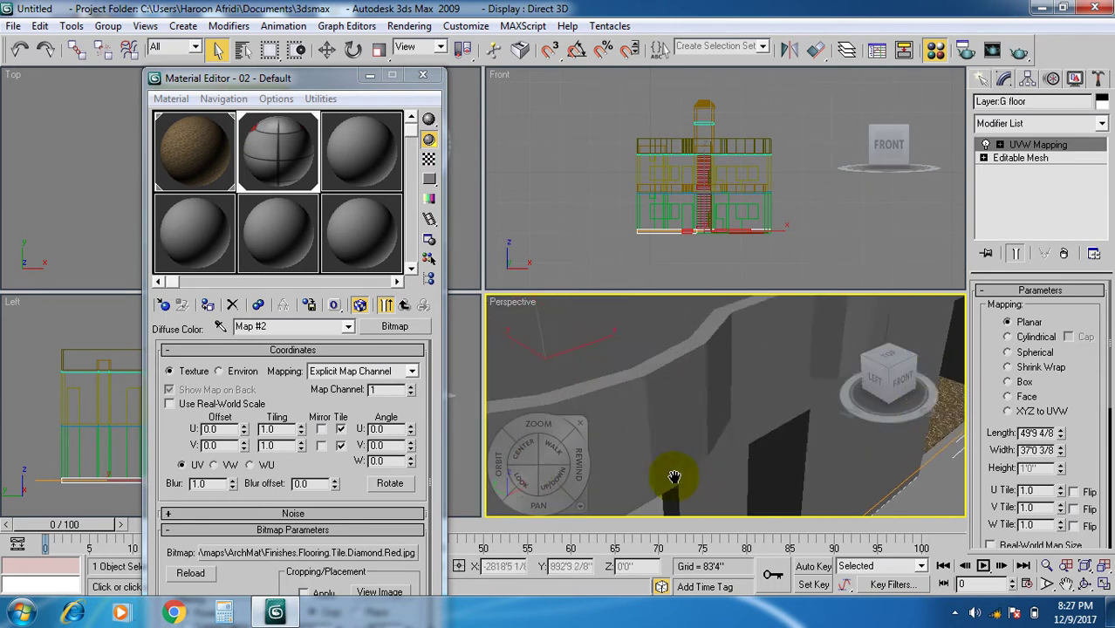
middle_click_drag(629, 410, 698, 379)
scroll(698, 379, "up", 3)
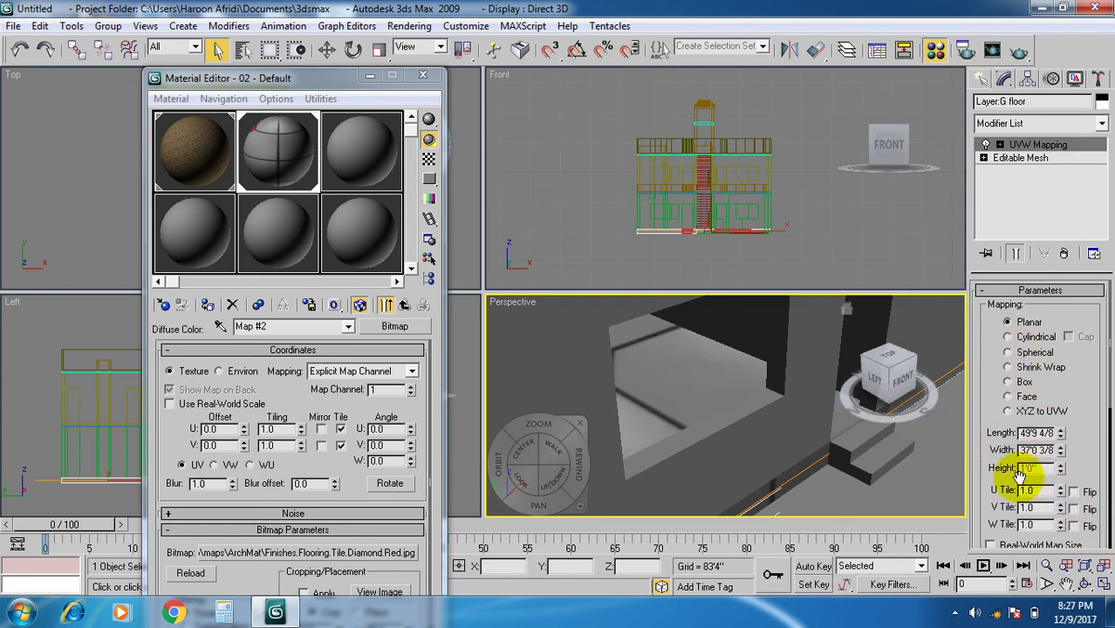
middle_click_drag(701, 442, 671, 445)
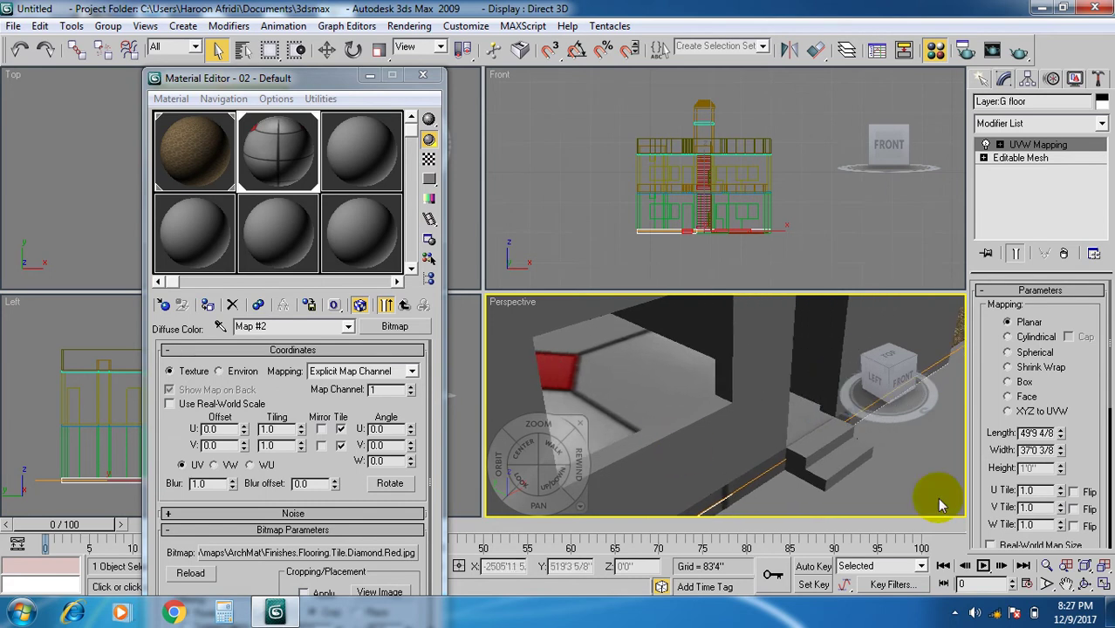
left_click(1062, 492)
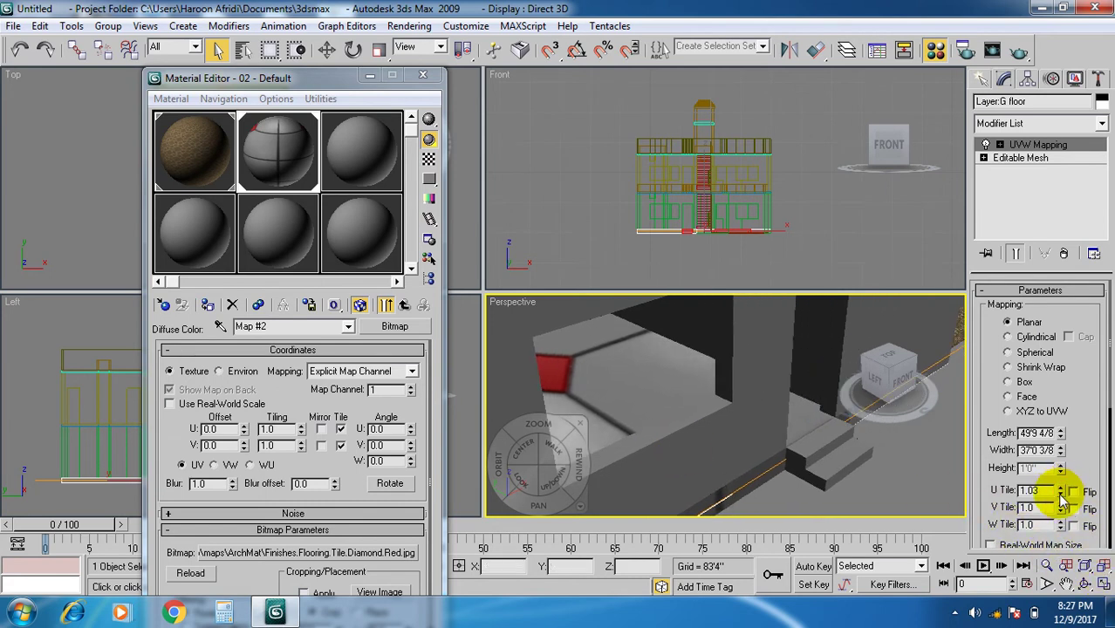
left_click_drag(1060, 491, 1082, 598)
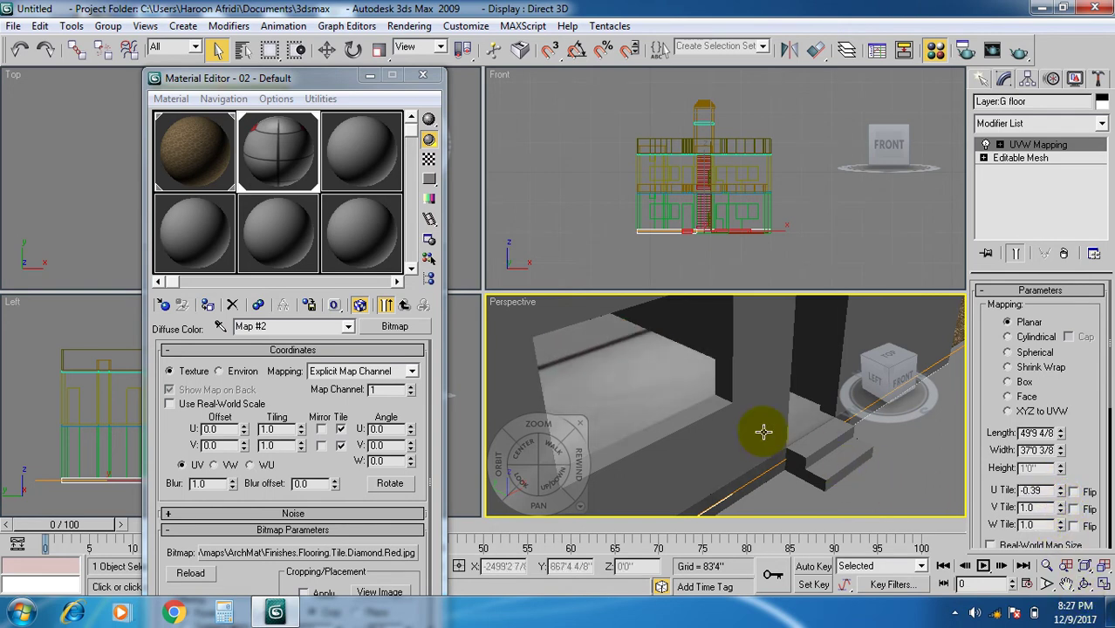
scroll(820, 441, "down", 5)
middle_click_drag(822, 443, 710, 460)
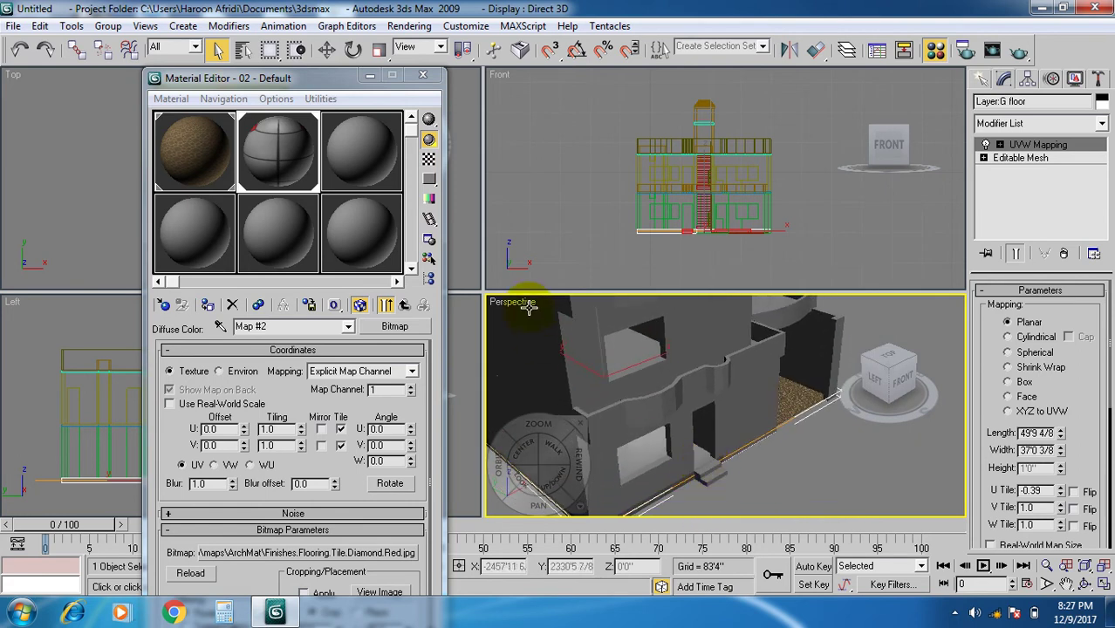
- Try deleting the ground-floor walls, Layer:Wall1, and undo the deletion
left_click(776, 388)
key("Delete")
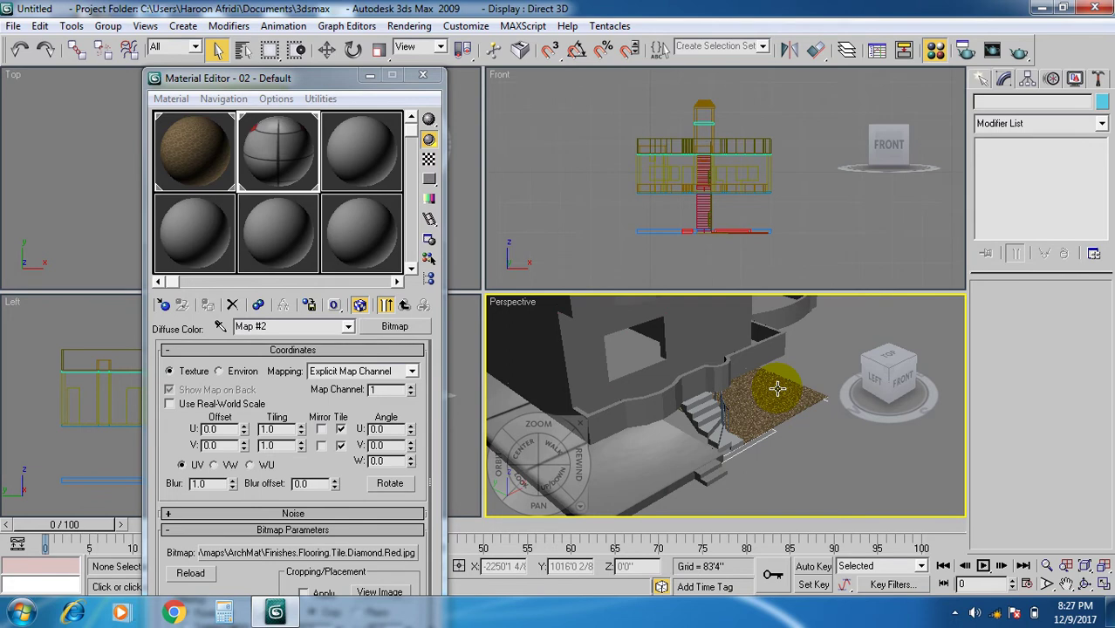
key("ctrl+z")
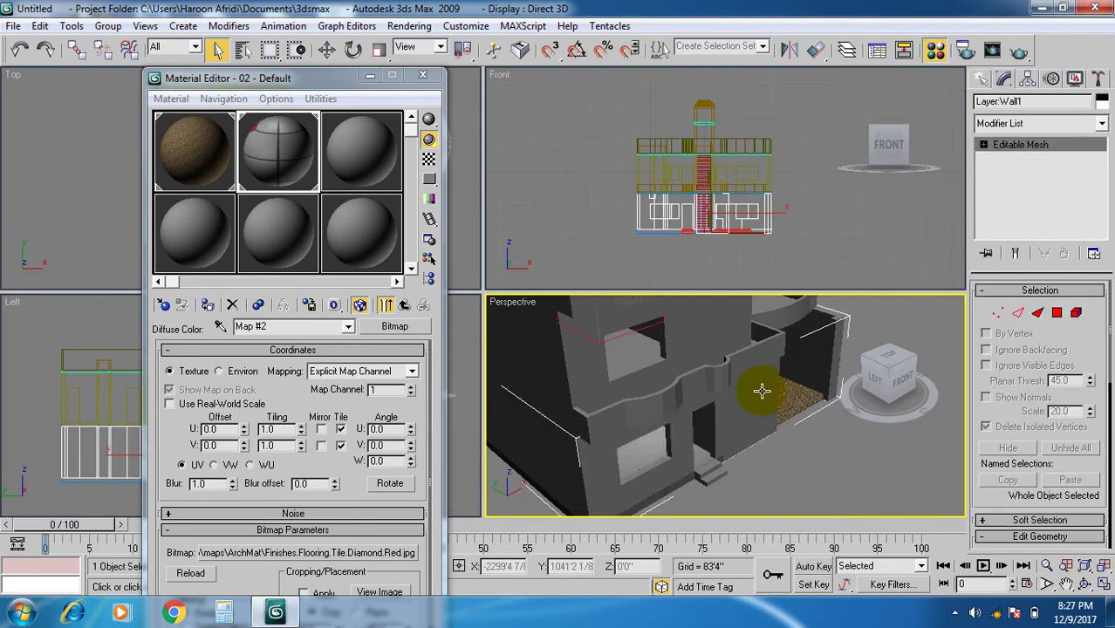
- Hide the selected ground-floor walls and the upper-storey walls, Layer:wall 2
right_click(761, 397)
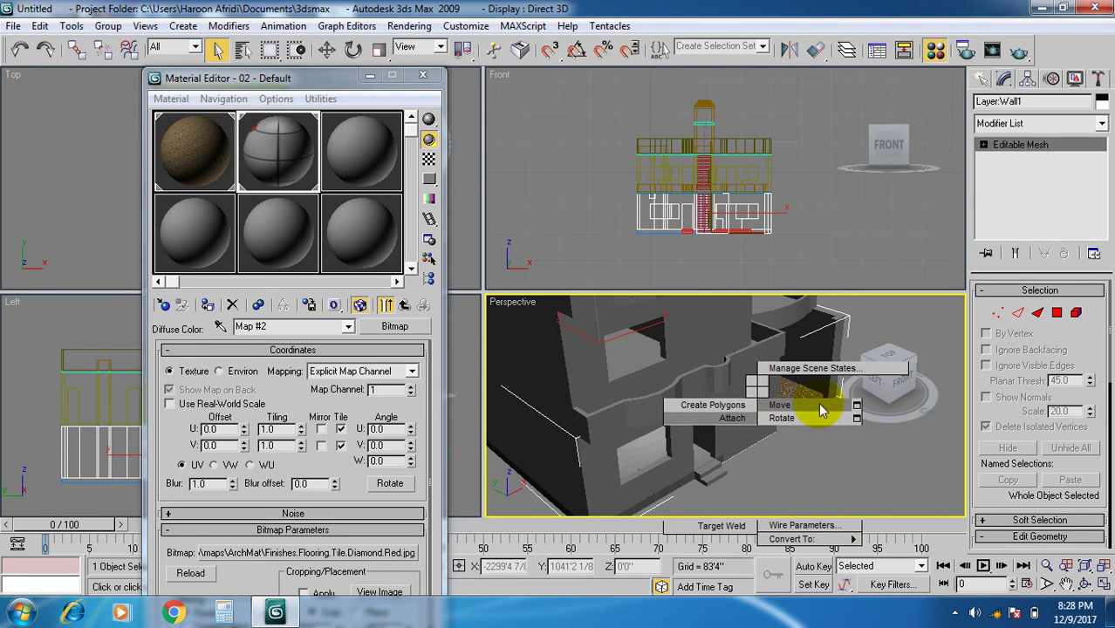
left_click(765, 406)
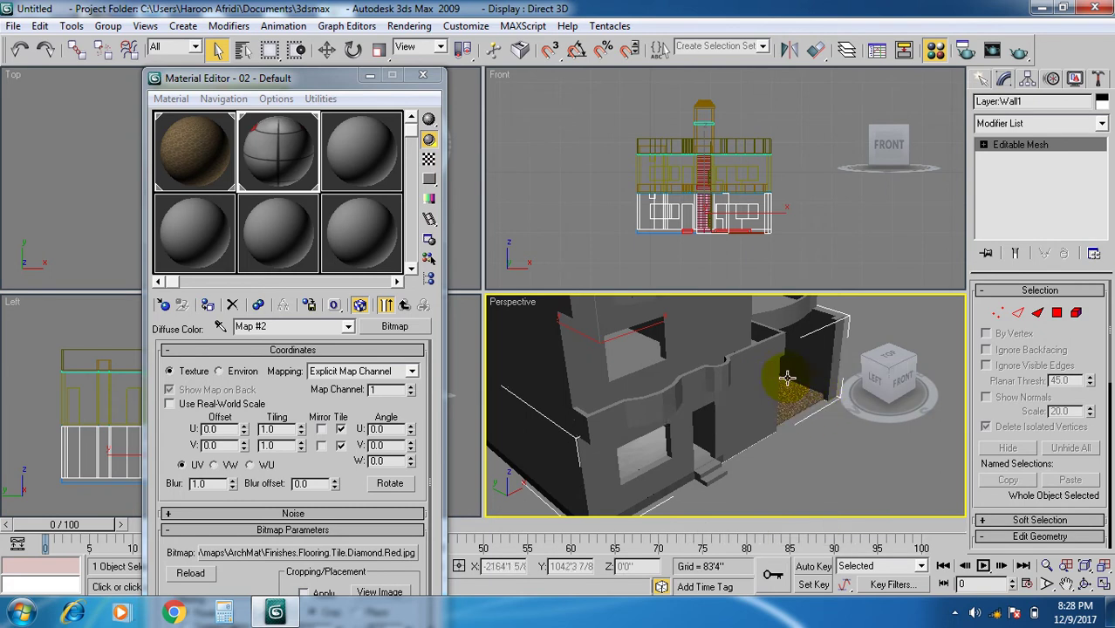
right_click(766, 393)
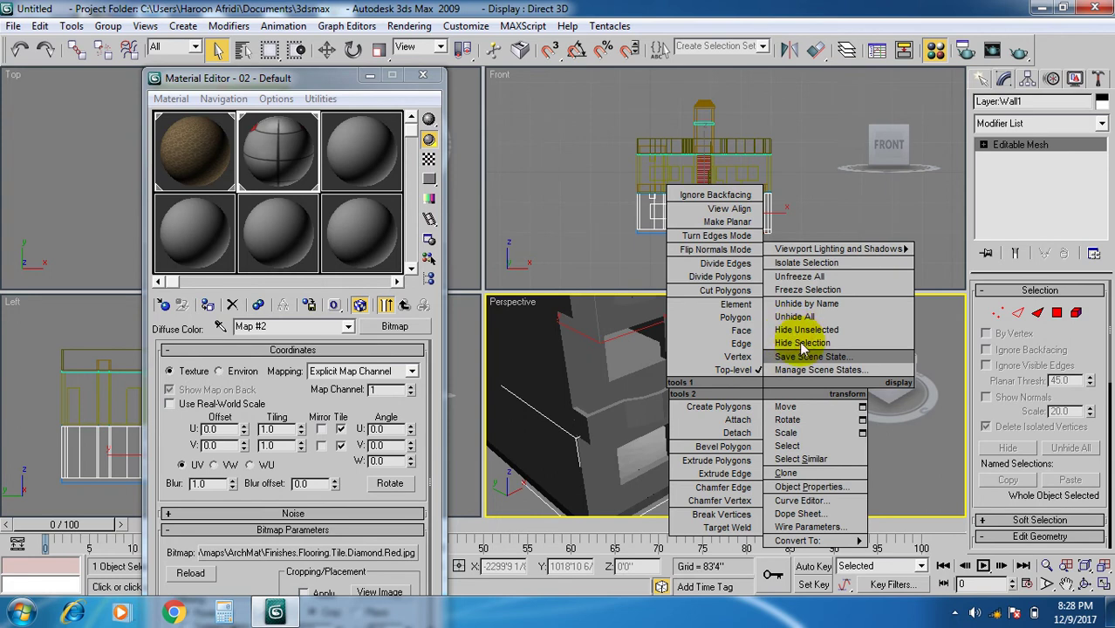
left_click(794, 344)
middle_click_drag(723, 426, 806, 367, "alt")
left_click(794, 363)
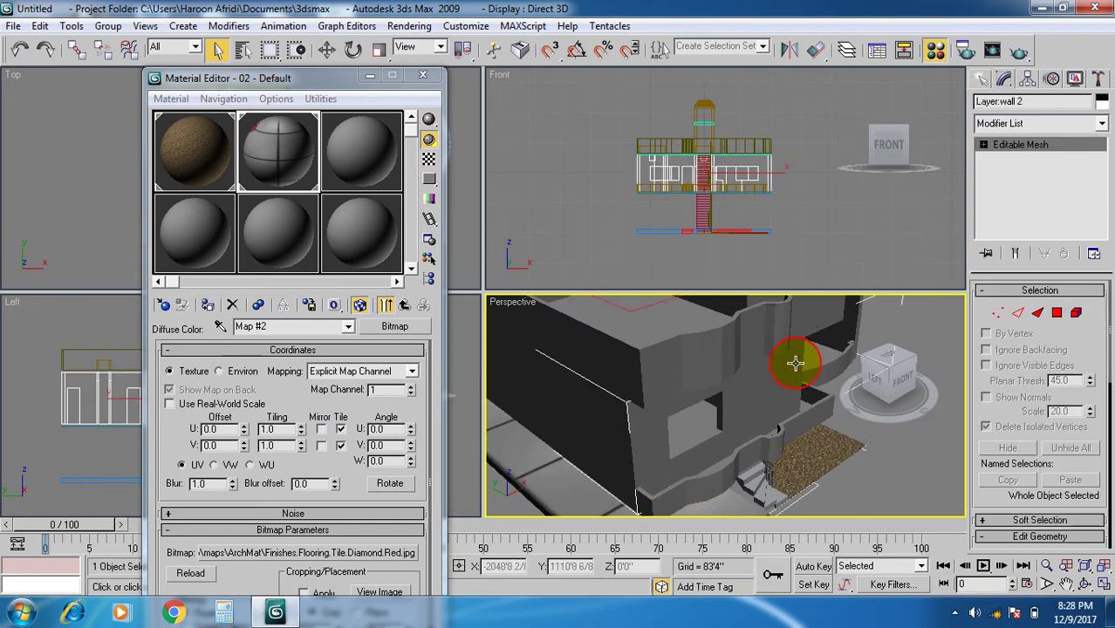
right_click(795, 362)
left_click(817, 319)
- Hide the Layer:F floor slab above the tiled ground floor
middle_click_drag(743, 401, 628, 452, "alt")
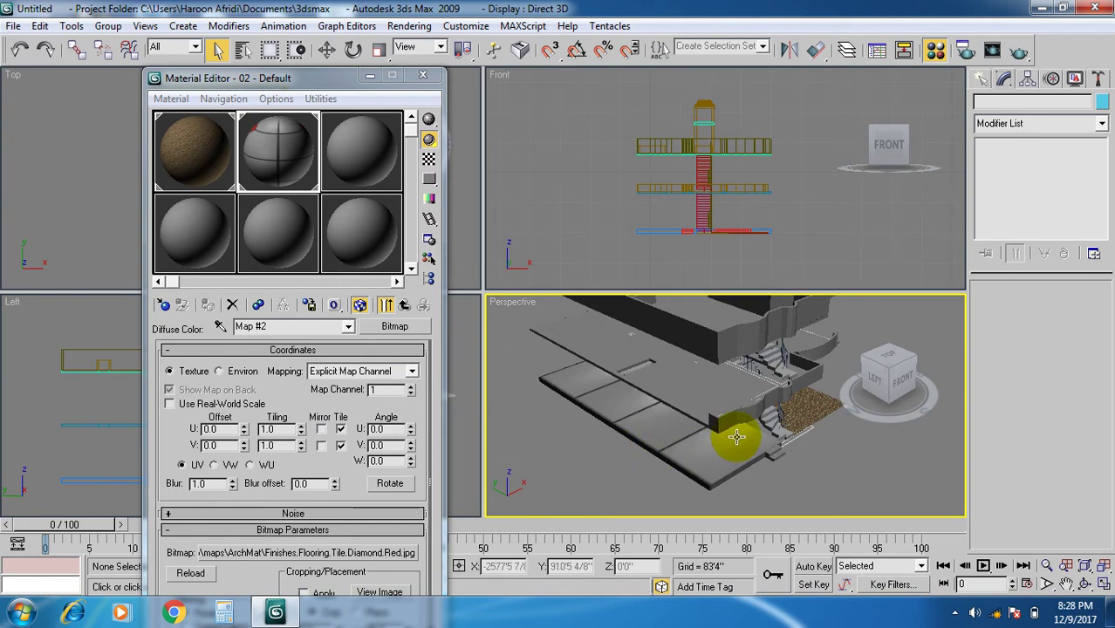
scroll(694, 416, "up", 3)
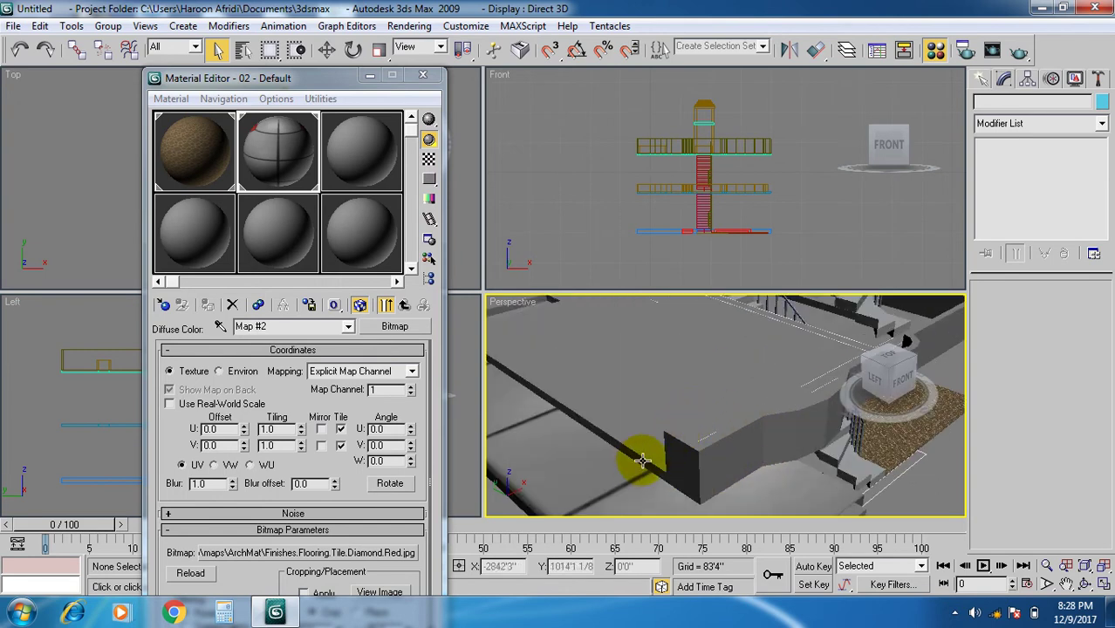
left_click(642, 460)
right_click(647, 455)
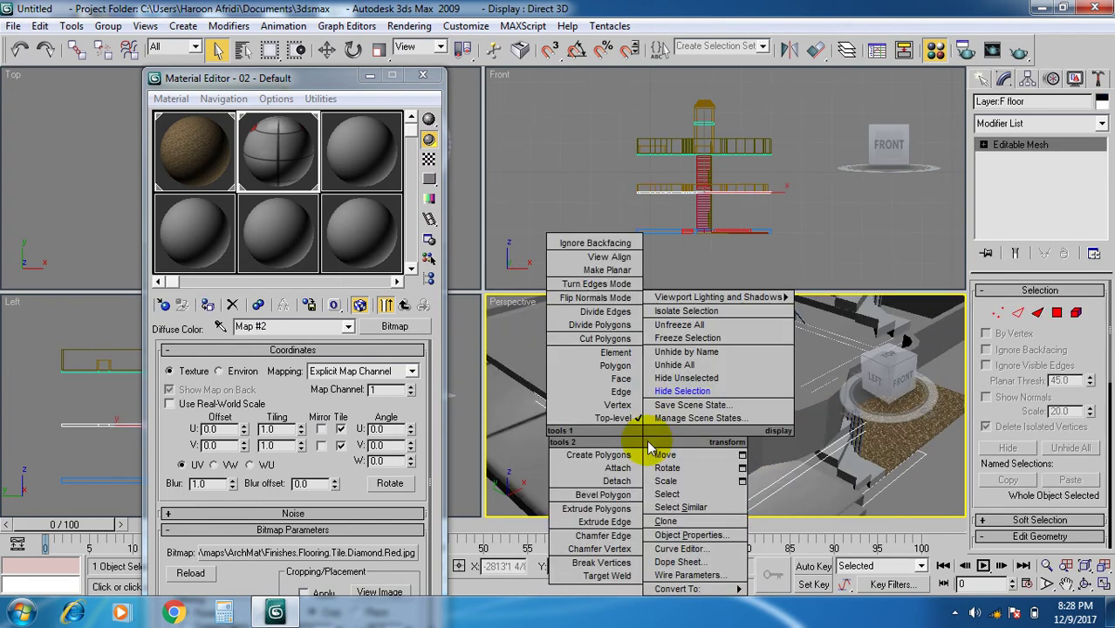
left_click(673, 390)
scroll(694, 416, "down", 5)
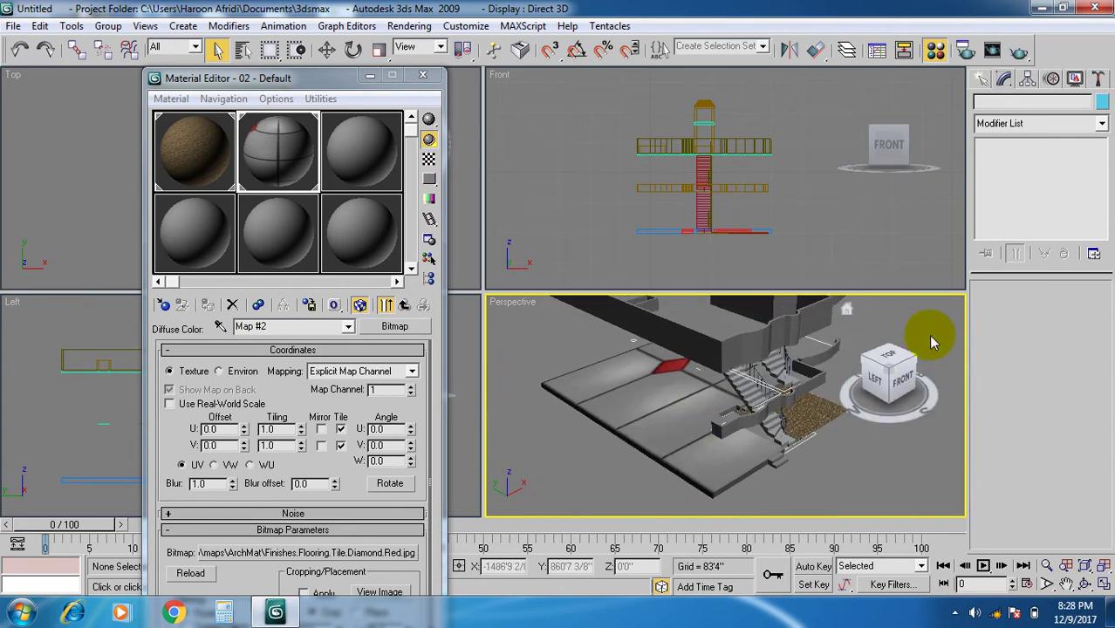
- Select Layer:G floor and set its UVW mapping to U Tile -3.82 and V Tile 5.46
left_click(735, 471)
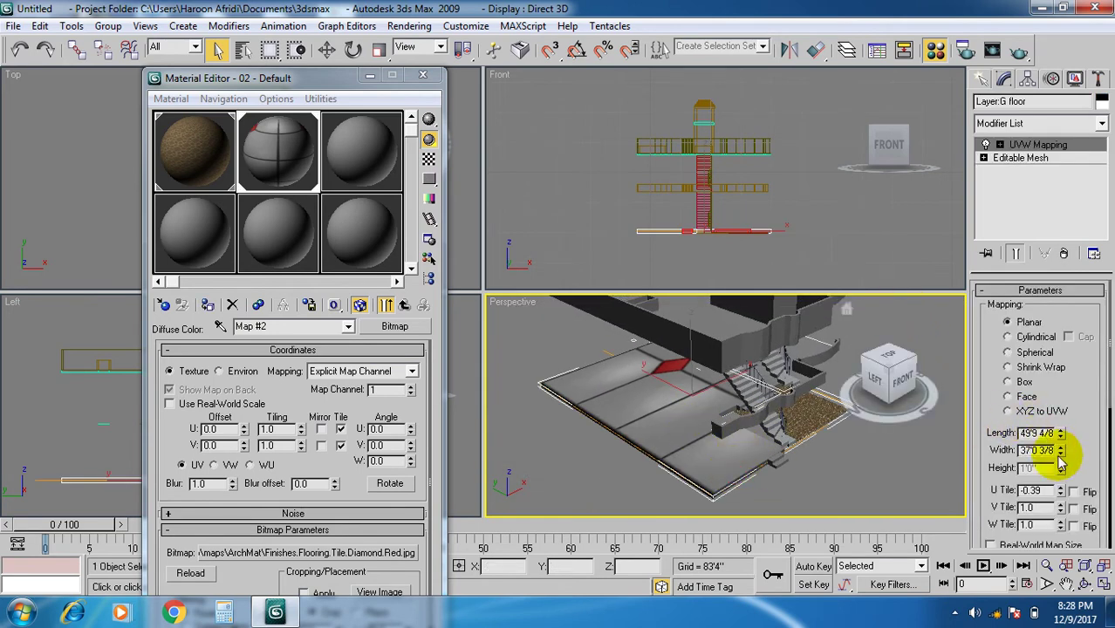
left_click_drag(1063, 493, 1066, 7)
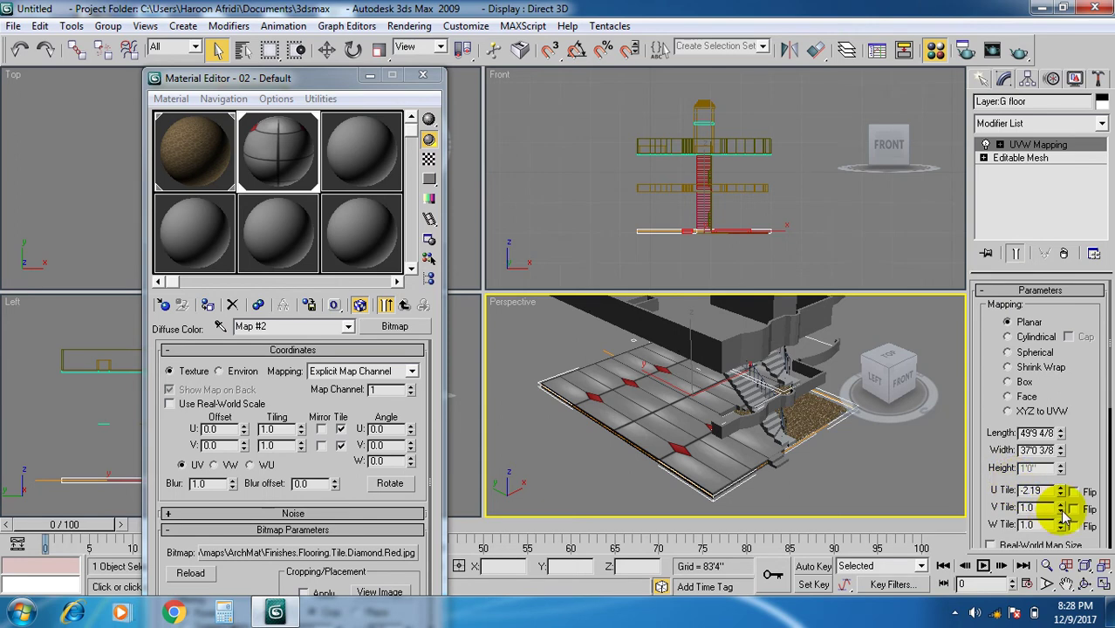
left_click_drag(1063, 513, 663, 482)
scroll(663, 482, "up", 6)
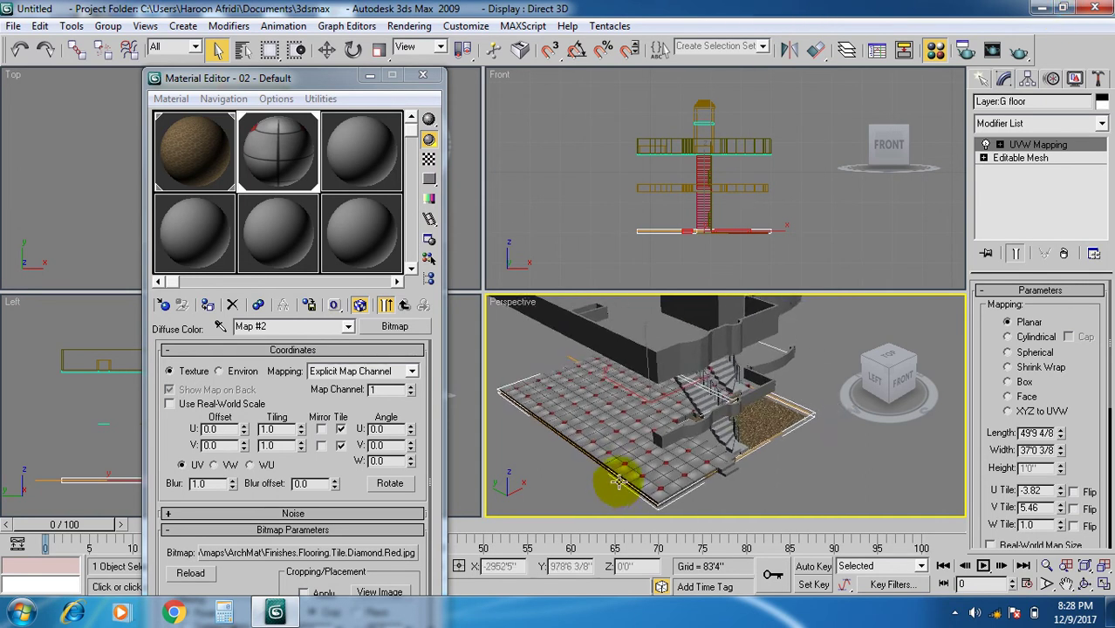
middle_click_drag(657, 410, 659, 411)
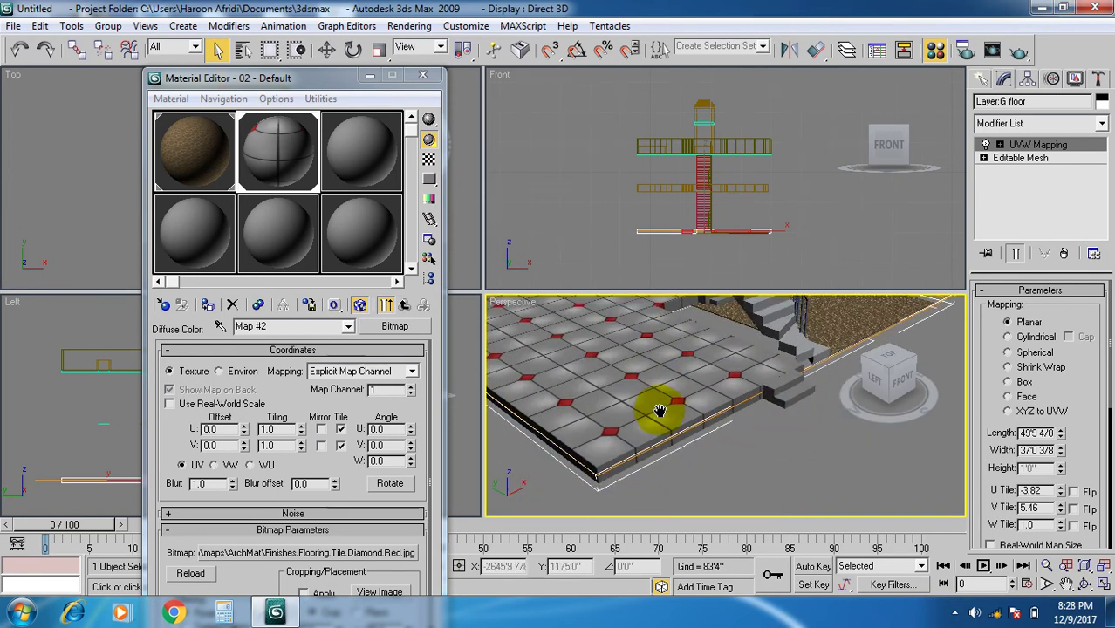
scroll(658, 410, "down", 5)
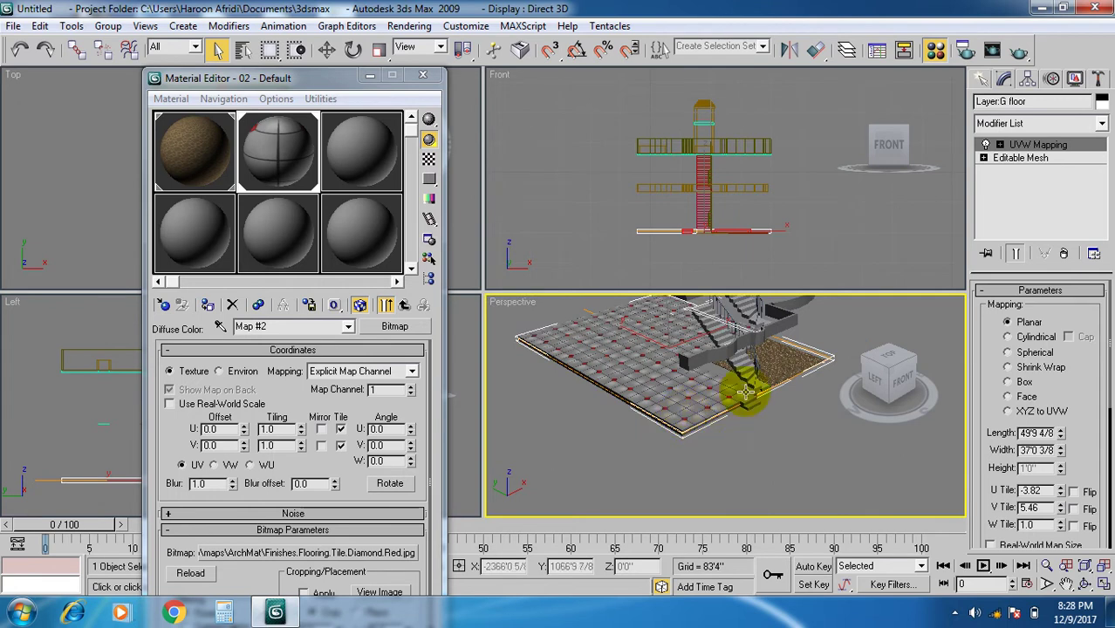
scroll(740, 398, "up", 4)
middle_click_drag(739, 447, 699, 452)
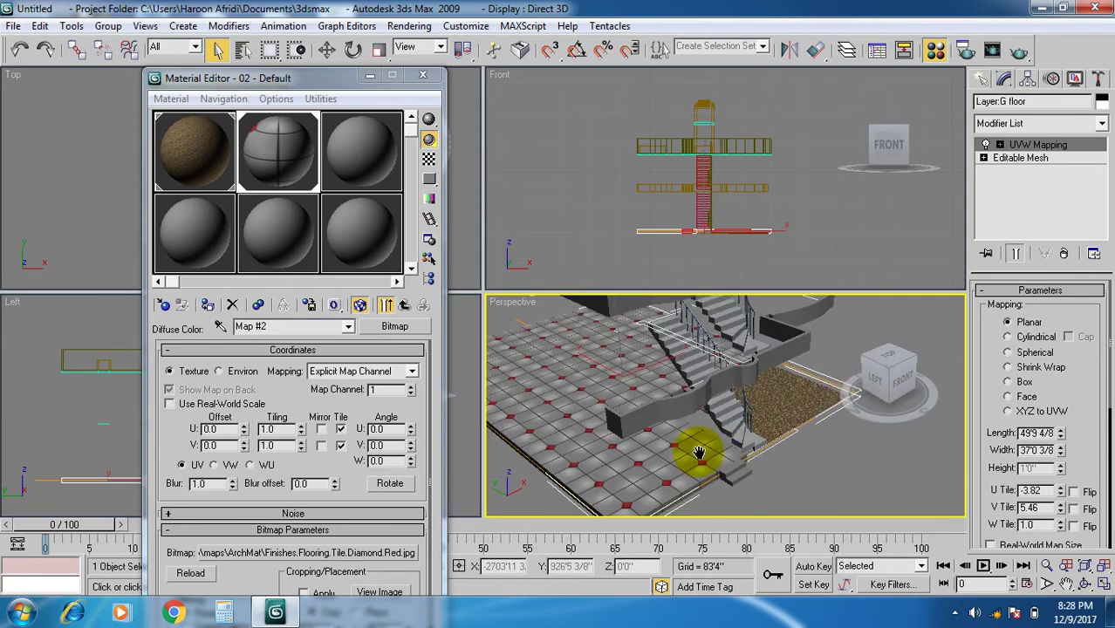
scroll(698, 471, "down", 2)
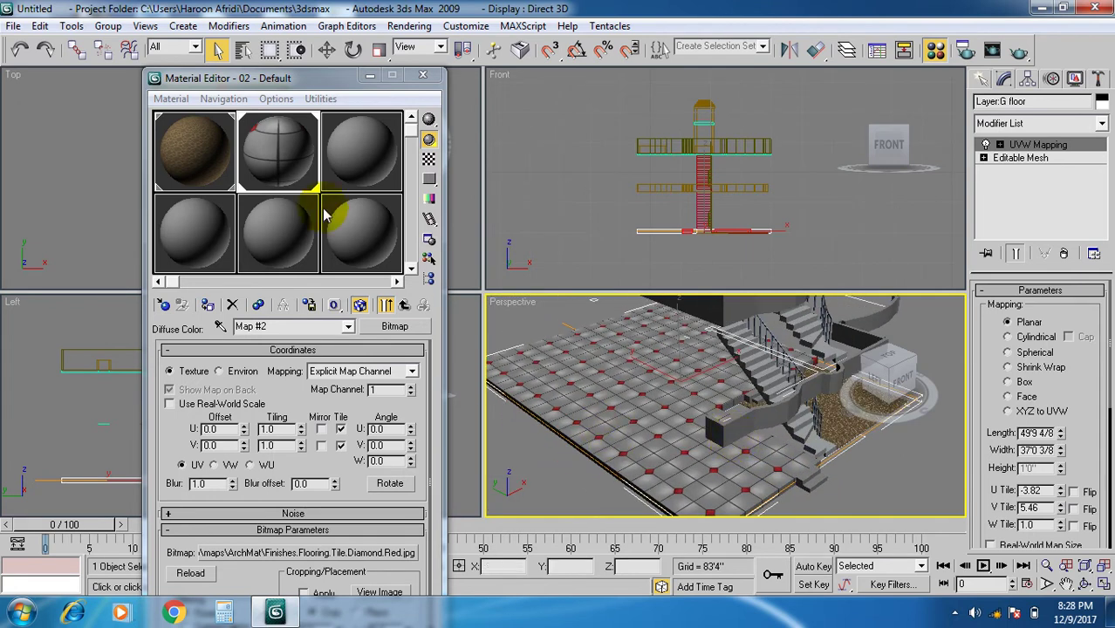
- Unhide all hidden parts of the house and close the Material Editor
middle_click_drag(748, 440, 668, 408)
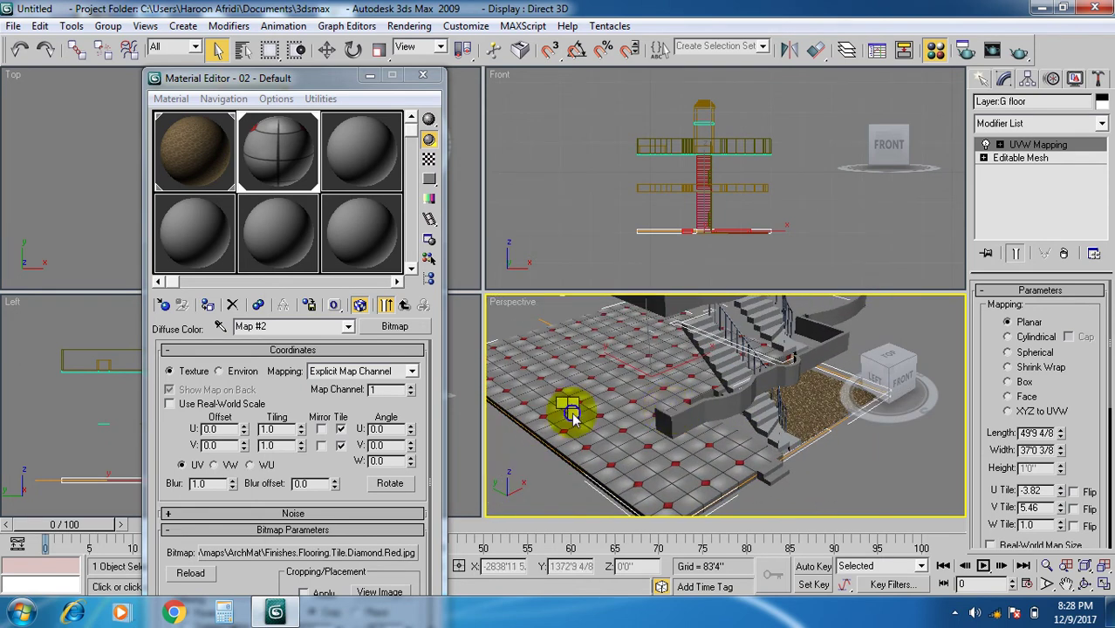
right_click(572, 412)
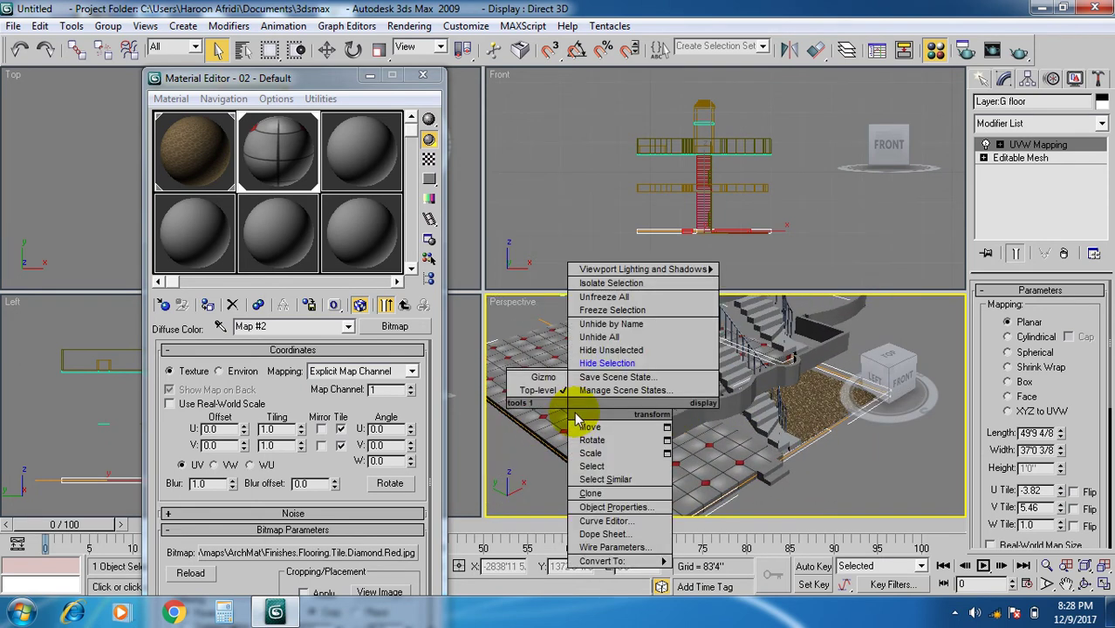
left_click(610, 341)
middle_click_drag(617, 341, 697, 447, "alt")
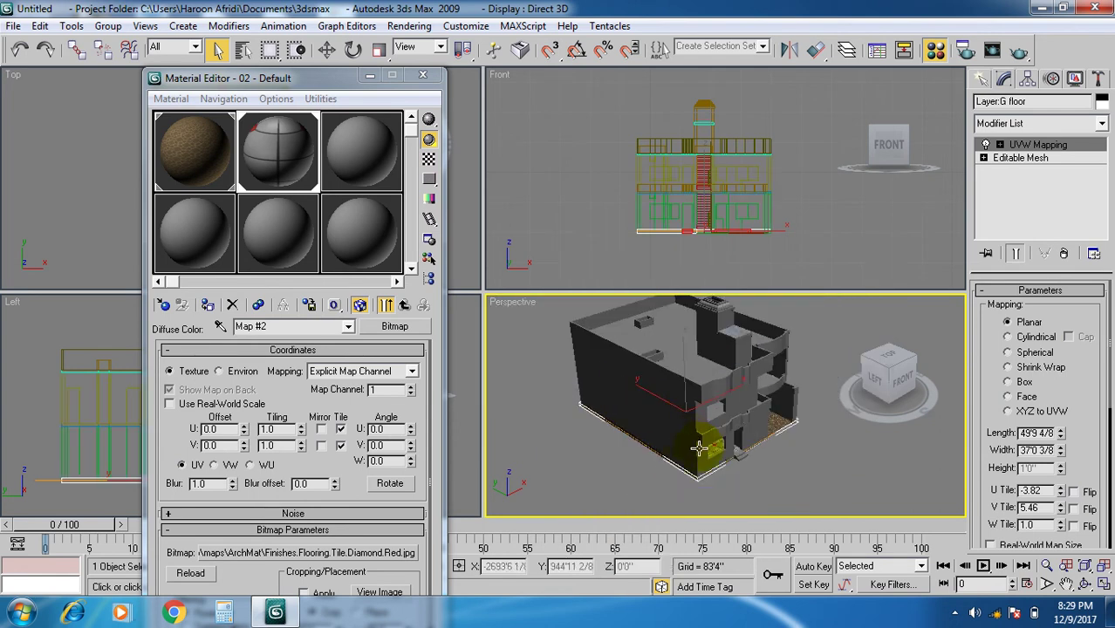
left_click(423, 75)
- Select Layer:Wall1 by name, delete it as a check and undo the deletion
left_click(244, 50)
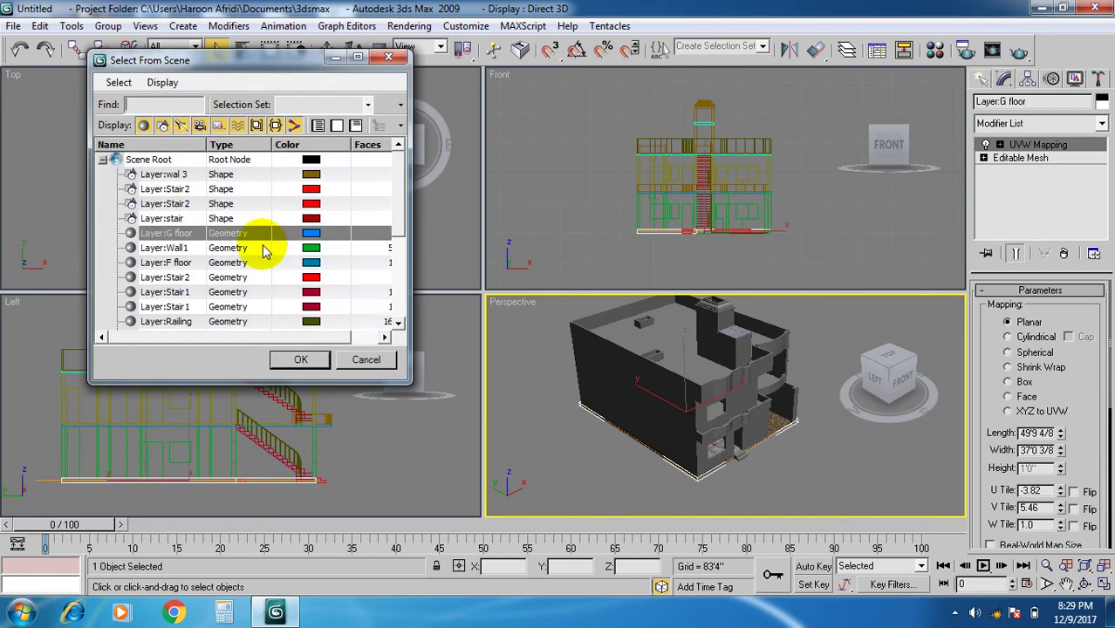
left_click(171, 248)
left_click(301, 358)
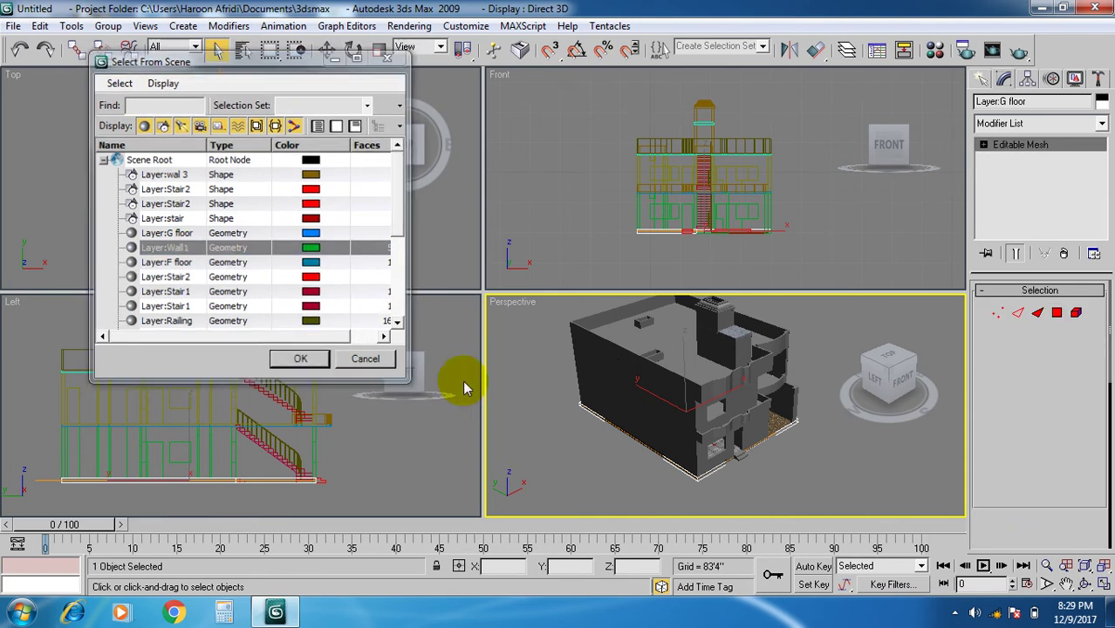
key("Delete")
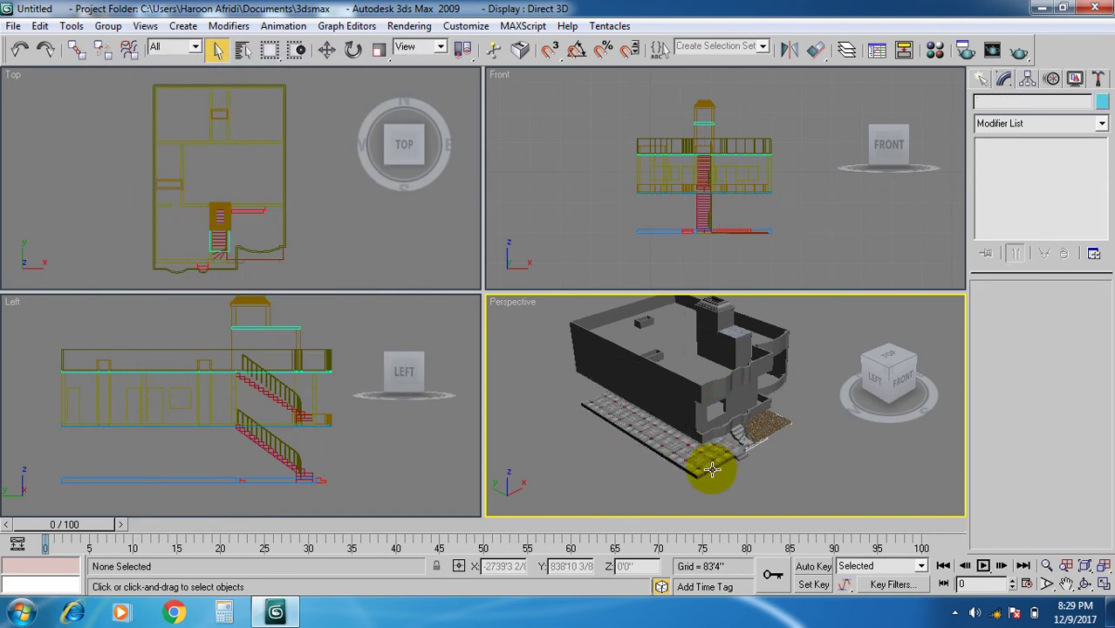
key("ctrl+z")
- Maximize the Perspective viewport and frame the front corner of the house
scroll(676, 410, "up", 6)
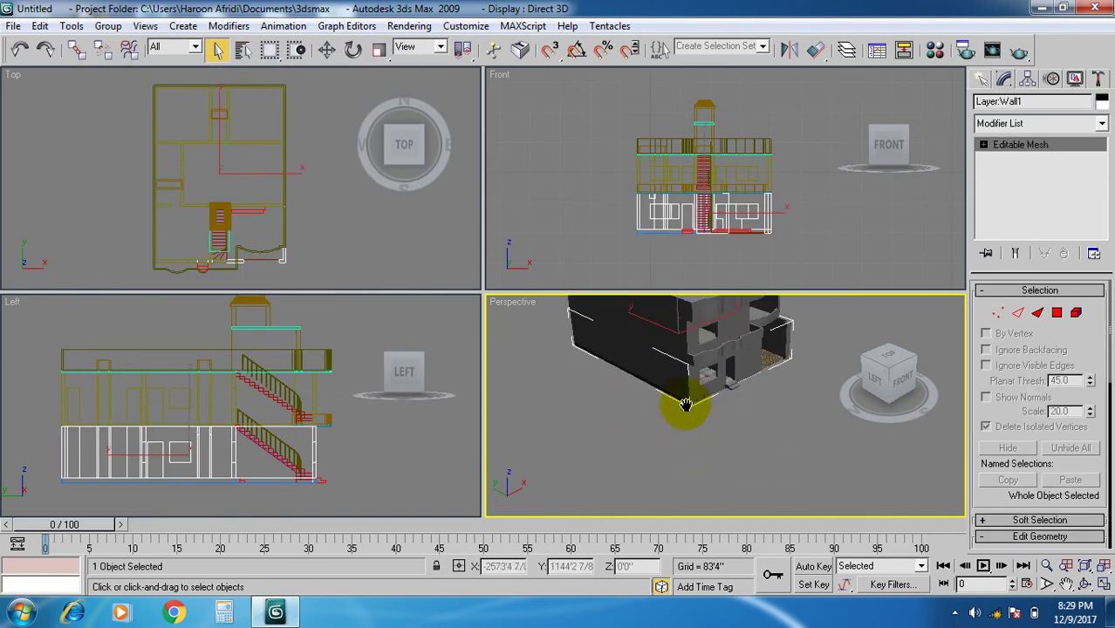
left_click(1104, 584)
scroll(638, 391, "down", 6)
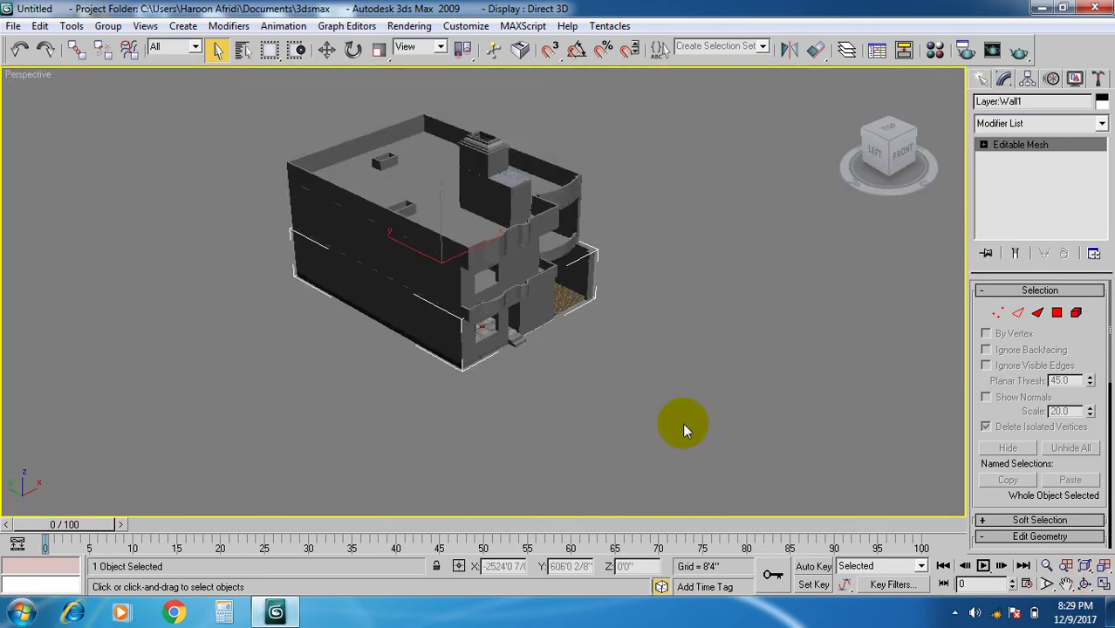
scroll(646, 432, "up", 5)
middle_click_drag(500, 431, 486, 305)
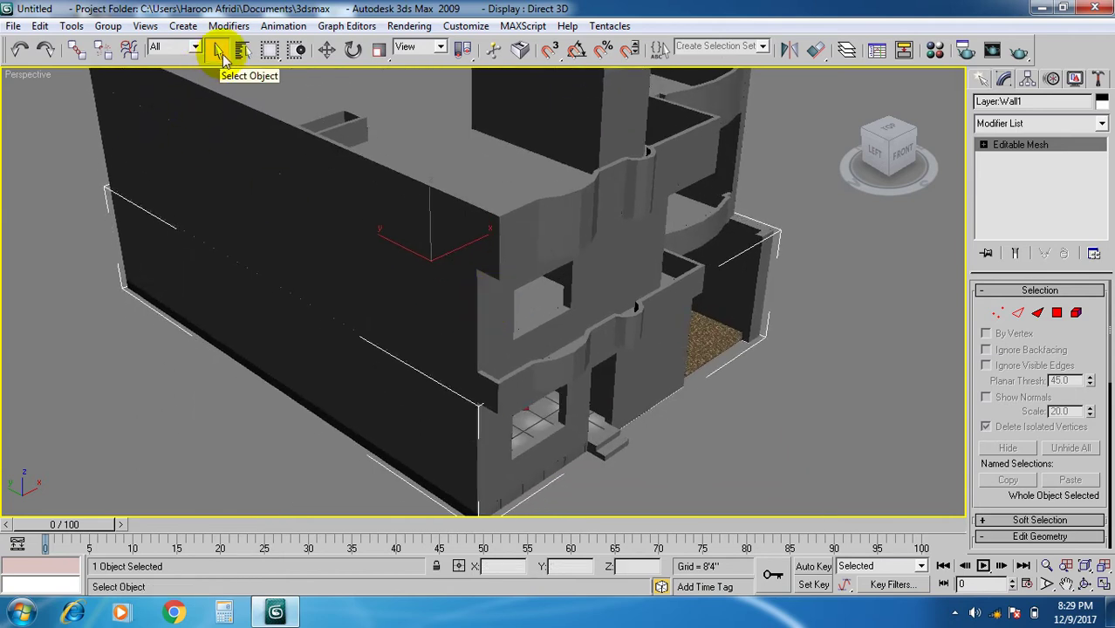
- Assign the third sample material, 03 - Default, to the selected Layer:Wall1 in the Material Editor
key("m")
left_click(350, 166)
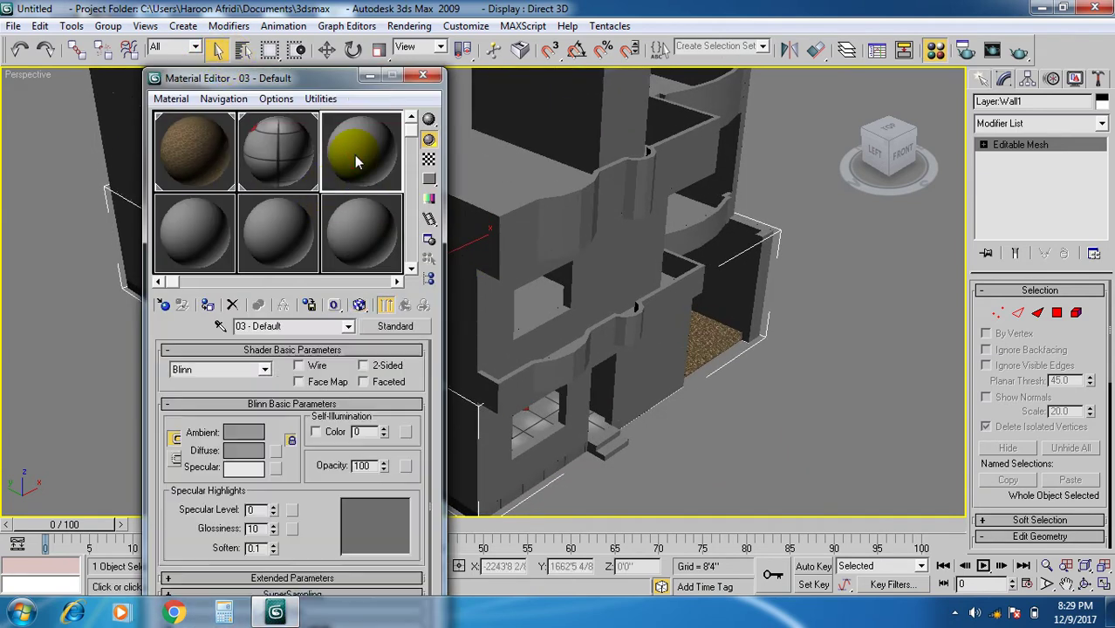
left_click(210, 306)
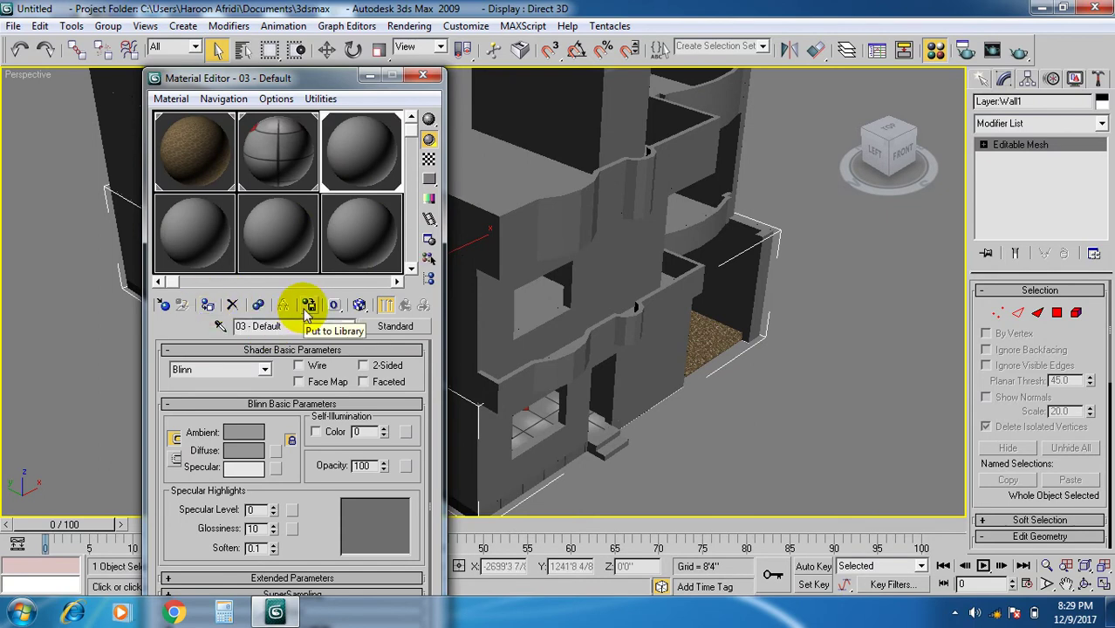
- Load Finishes.Plaster.Venetian.Smooth.jpg from the ArchMat folder as the material's diffuse bitmap
left_click(277, 451)
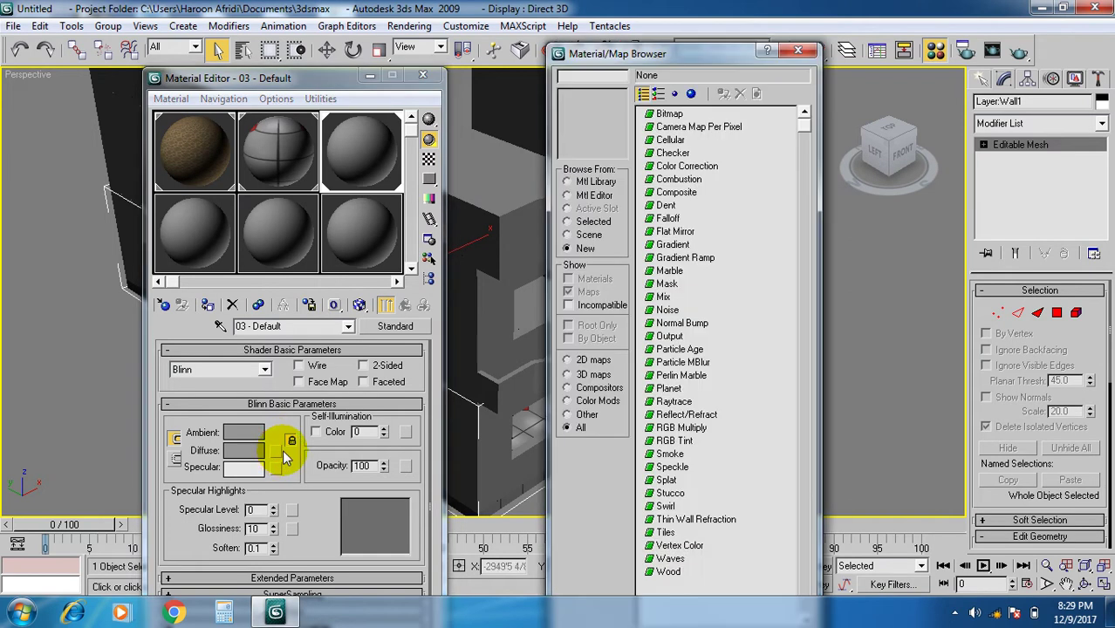
left_click(689, 114)
double_click(670, 114)
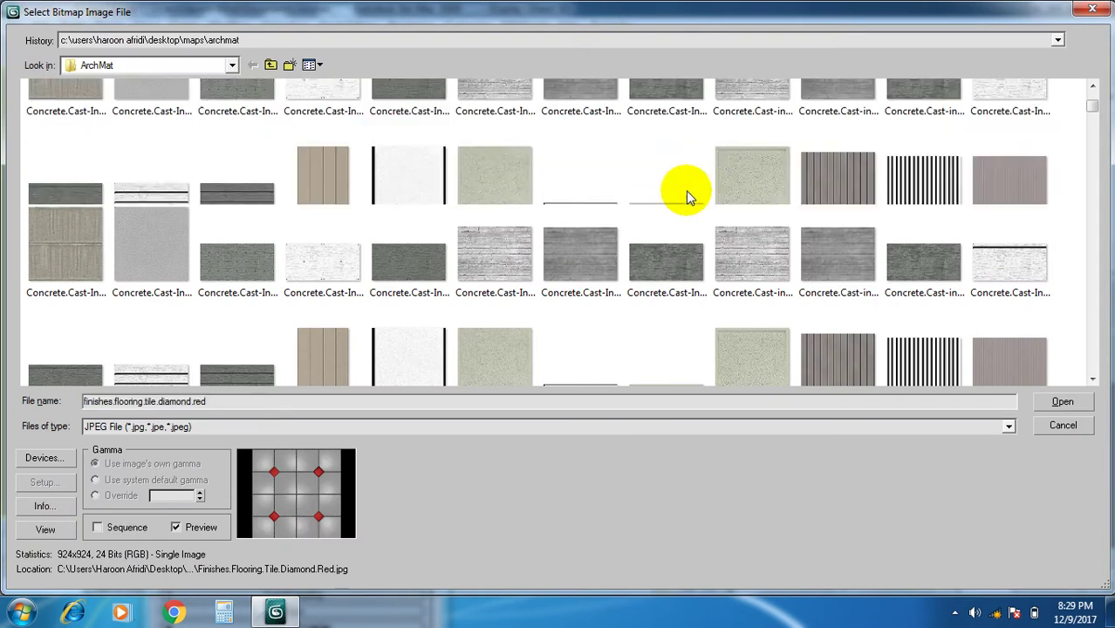
scroll(672, 188, "down", 3)
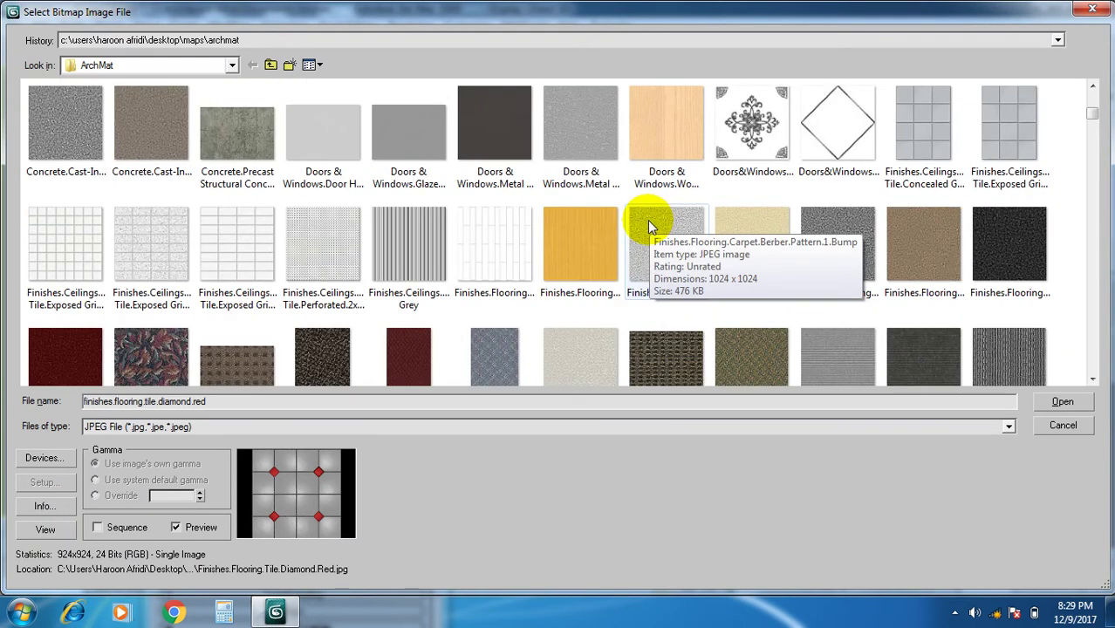
scroll(654, 223, "down", 3)
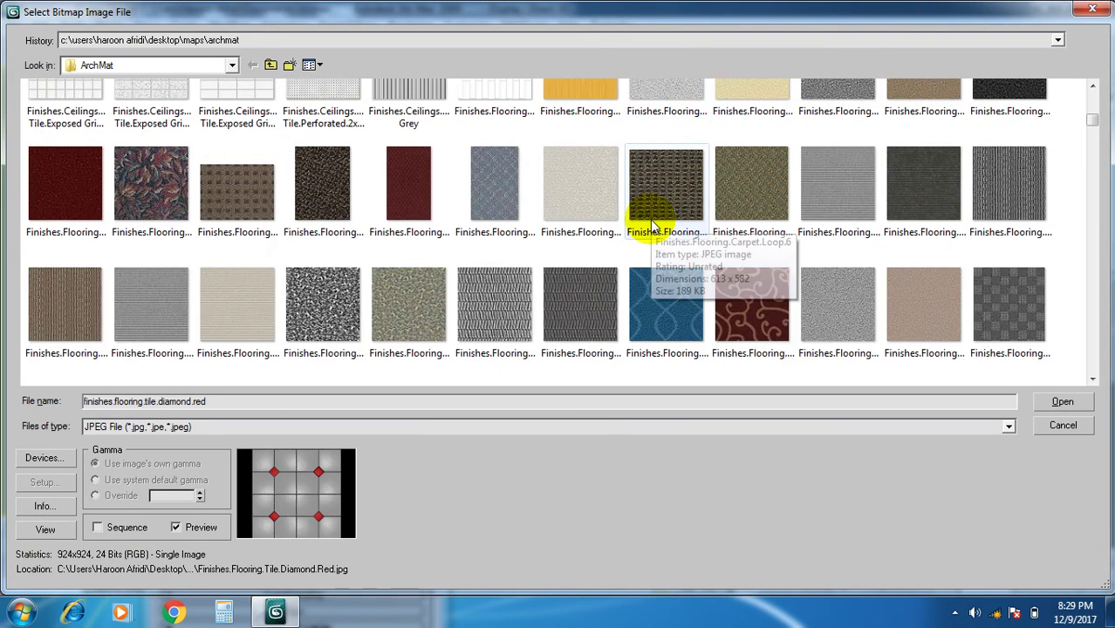
scroll(651, 223, "down", 3)
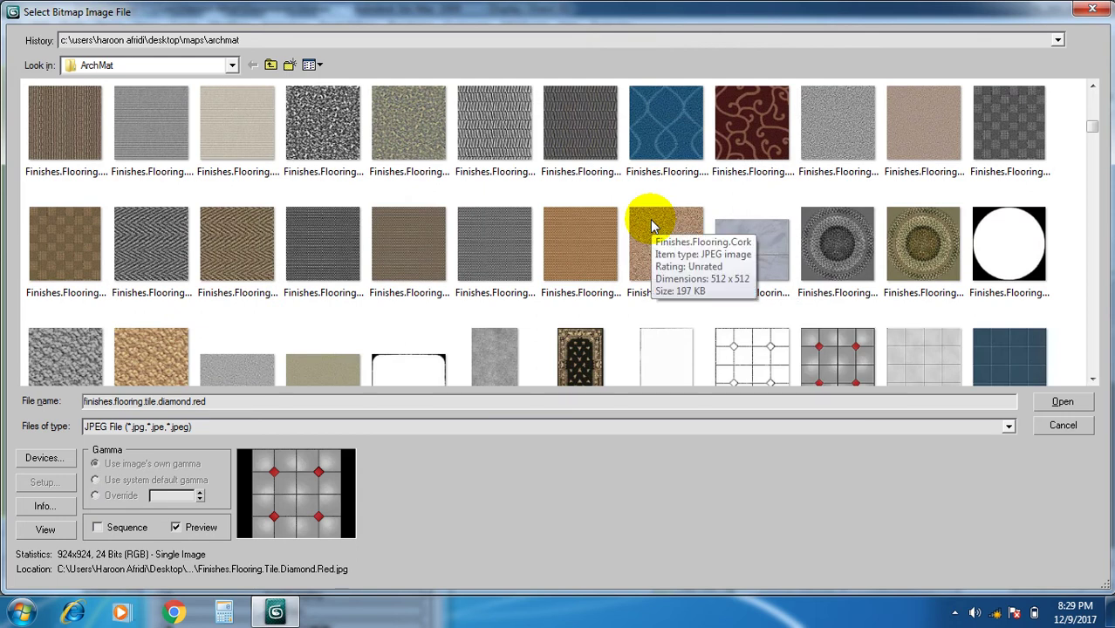
scroll(650, 225, "down", 3)
scroll(650, 221, "down", 3)
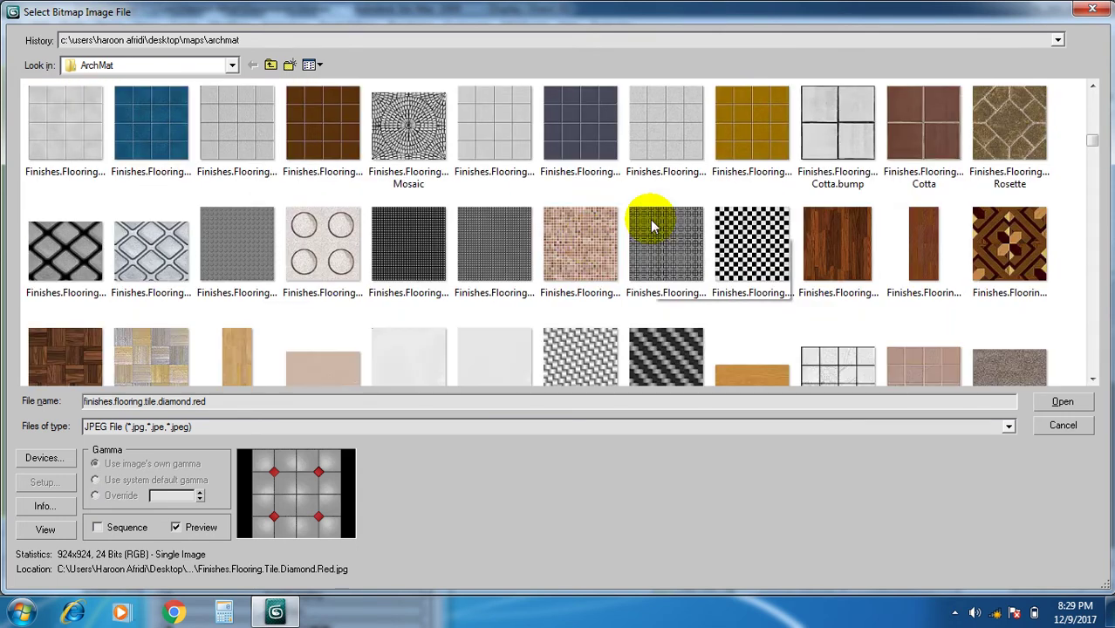
scroll(585, 246, "down", 3)
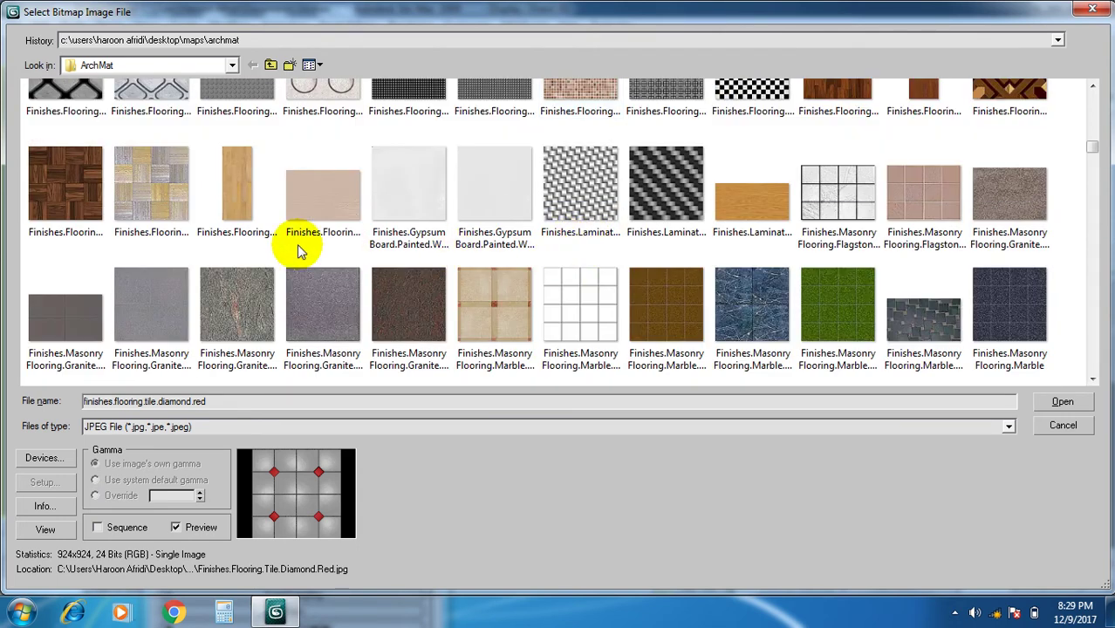
scroll(309, 244, "down", 3)
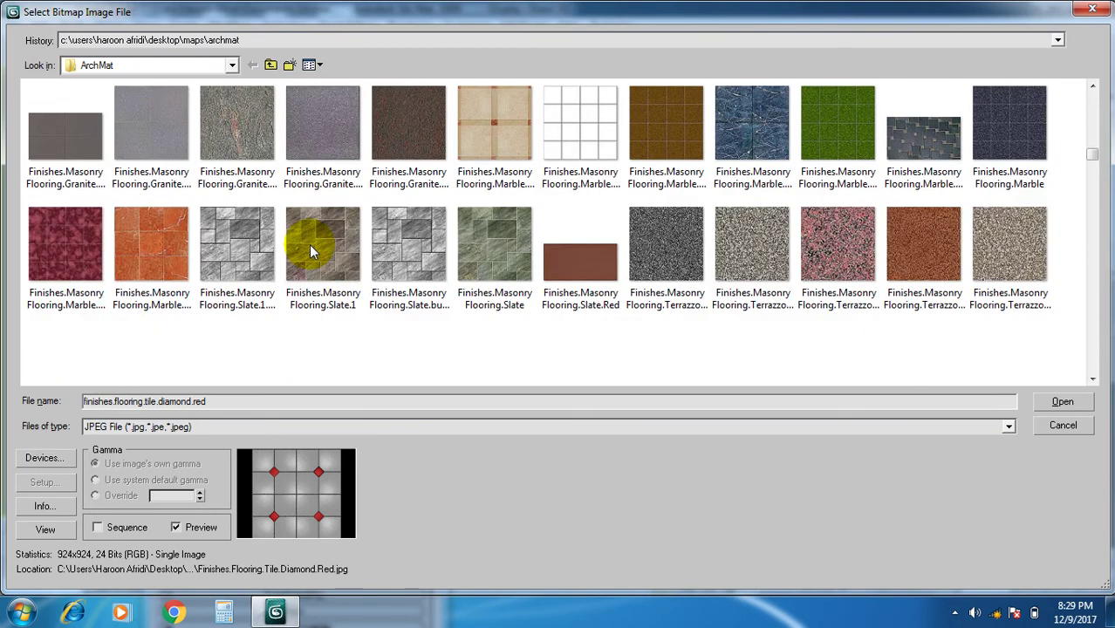
scroll(309, 246, "down", 3)
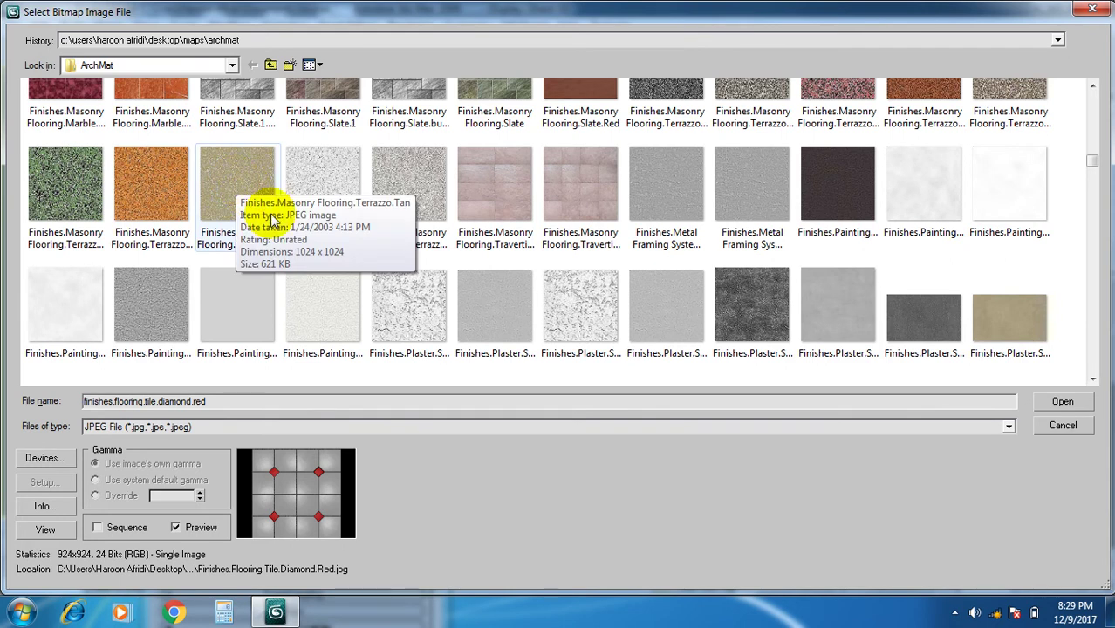
scroll(272, 220, "down", 3)
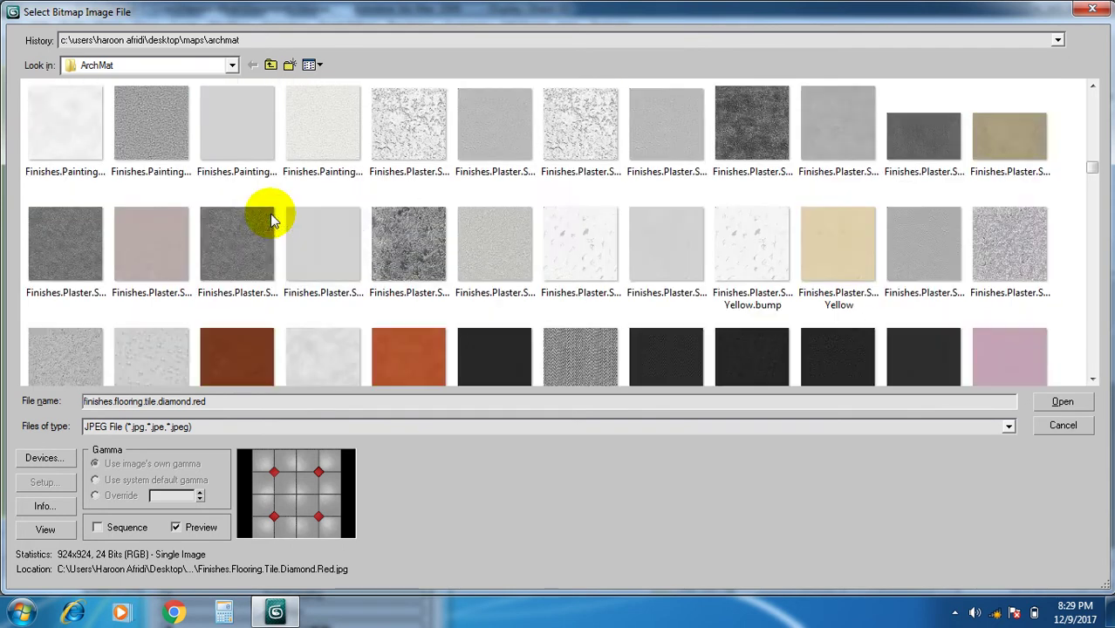
scroll(272, 220, "down", 3)
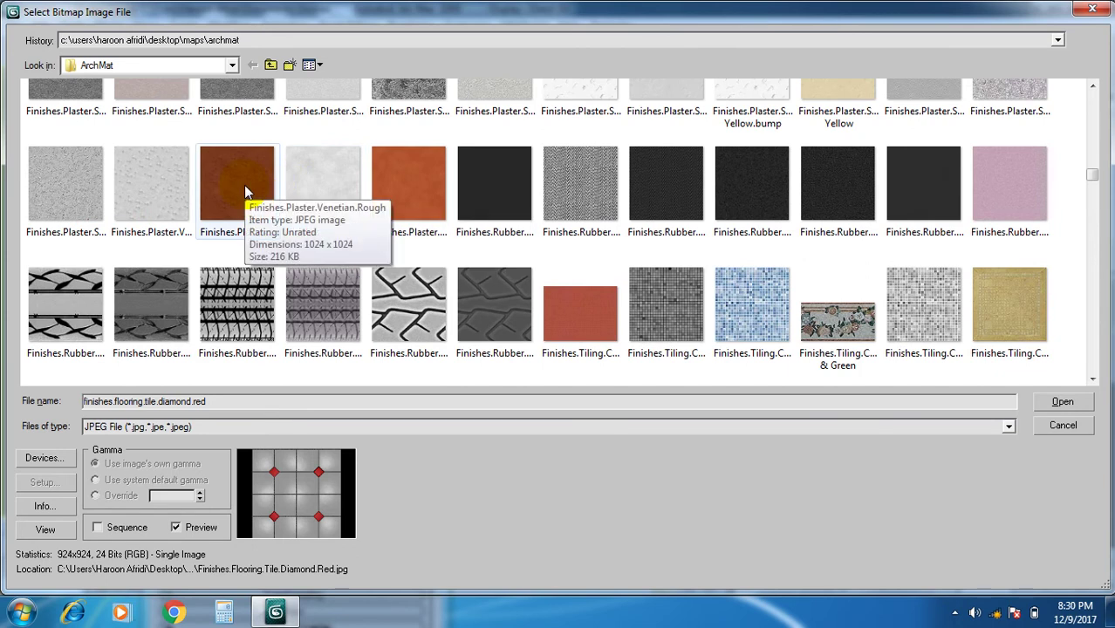
double_click(392, 168)
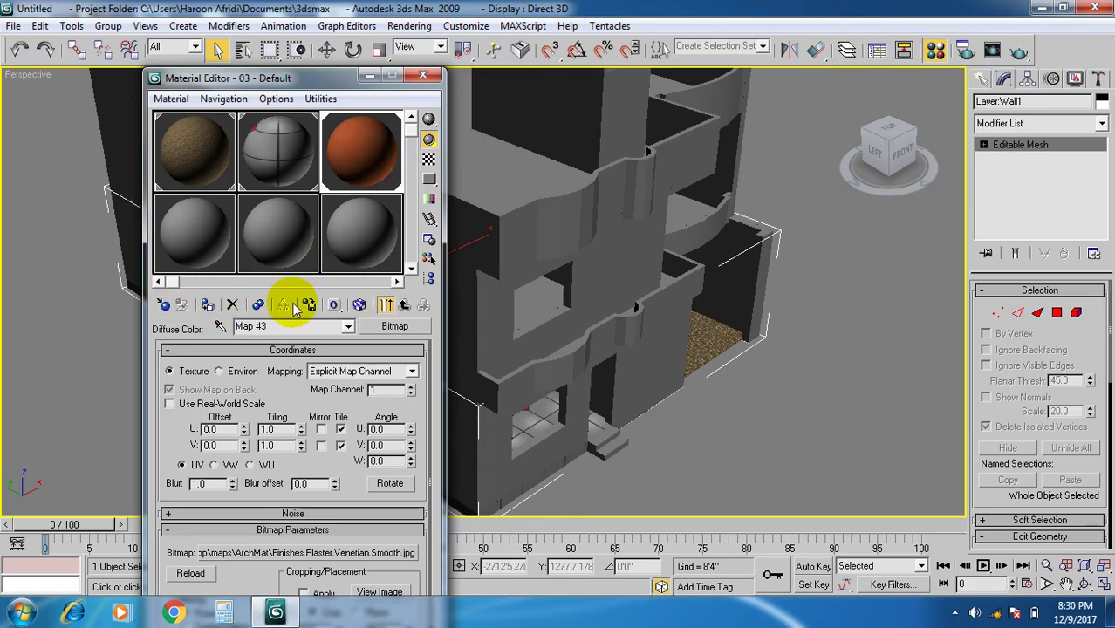
- Show the plaster map in the viewport on the ground-floor walls
left_click(359, 305)
scroll(700, 466, "up", 5)
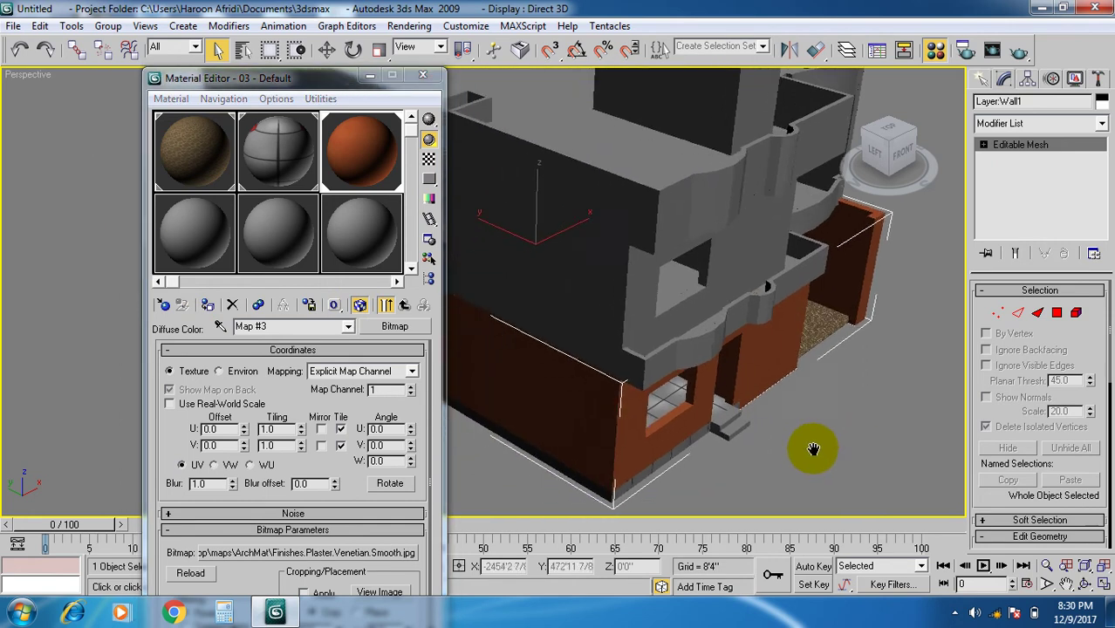
middle_click_drag(687, 411, 663, 393)
scroll(663, 394, "down", 5)
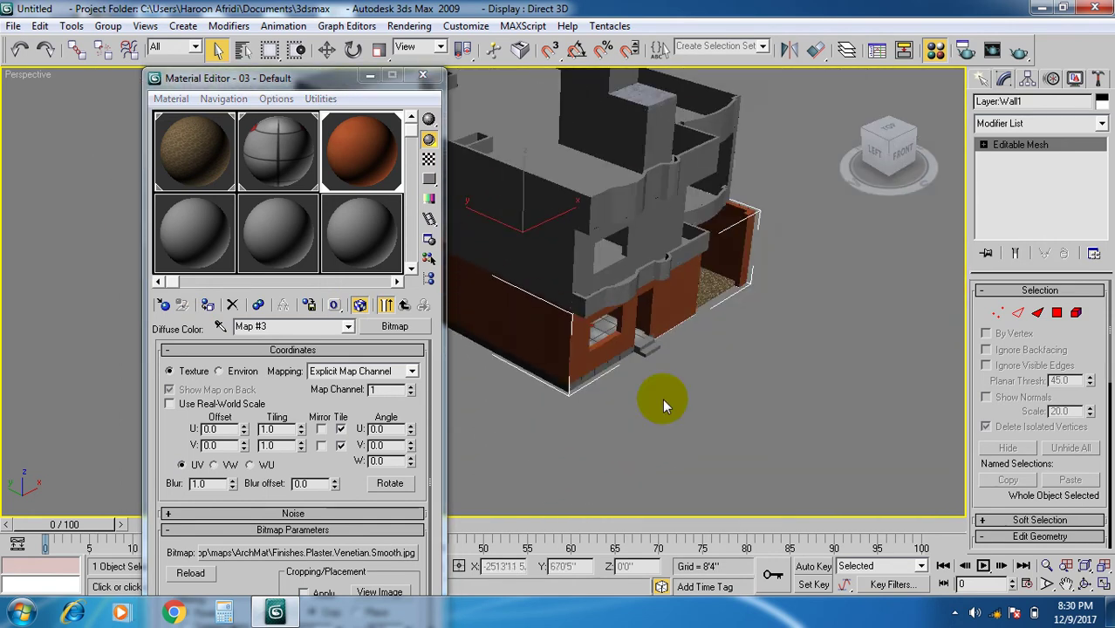
- Move the Material Editor aside and examine the plaster on the side and front walls from a lower angle
left_click(1089, 581)
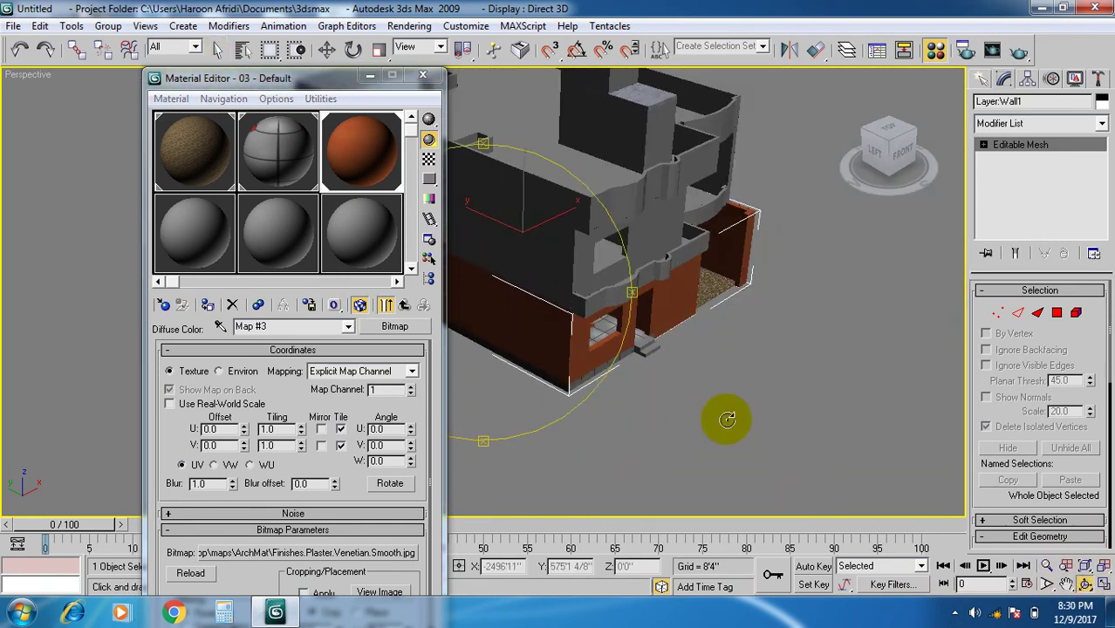
left_click_drag(529, 348, 541, 328)
left_click_drag(623, 325, 583, 323)
left_click_drag(609, 323, 509, 320)
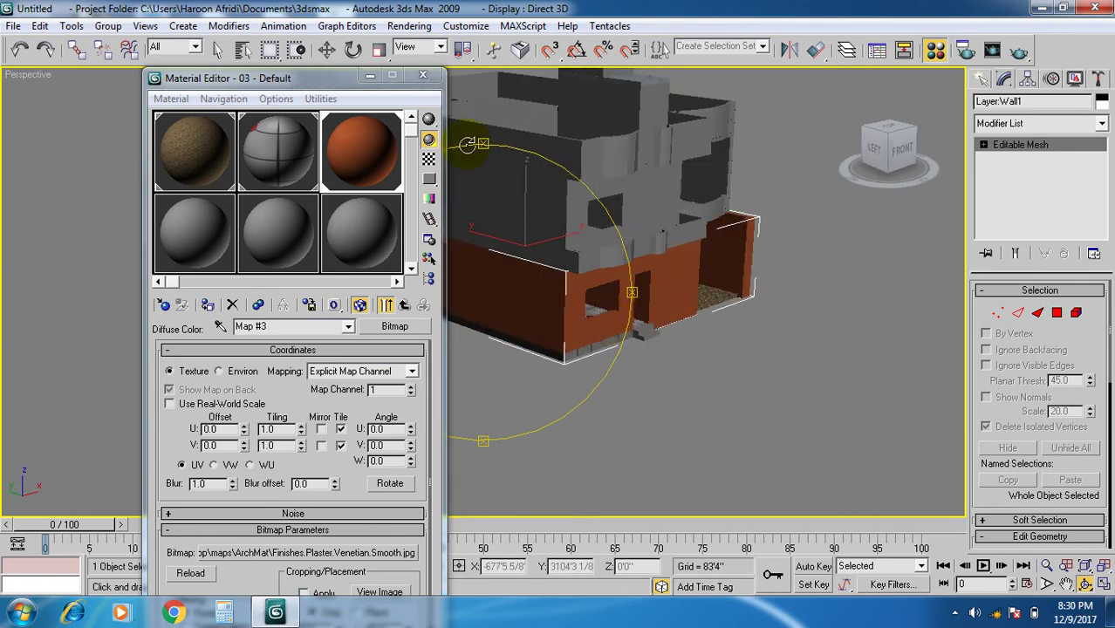
left_click_drag(337, 81, 184, 96)
left_click_drag(468, 263, 482, 338)
scroll(532, 349, "up", 3)
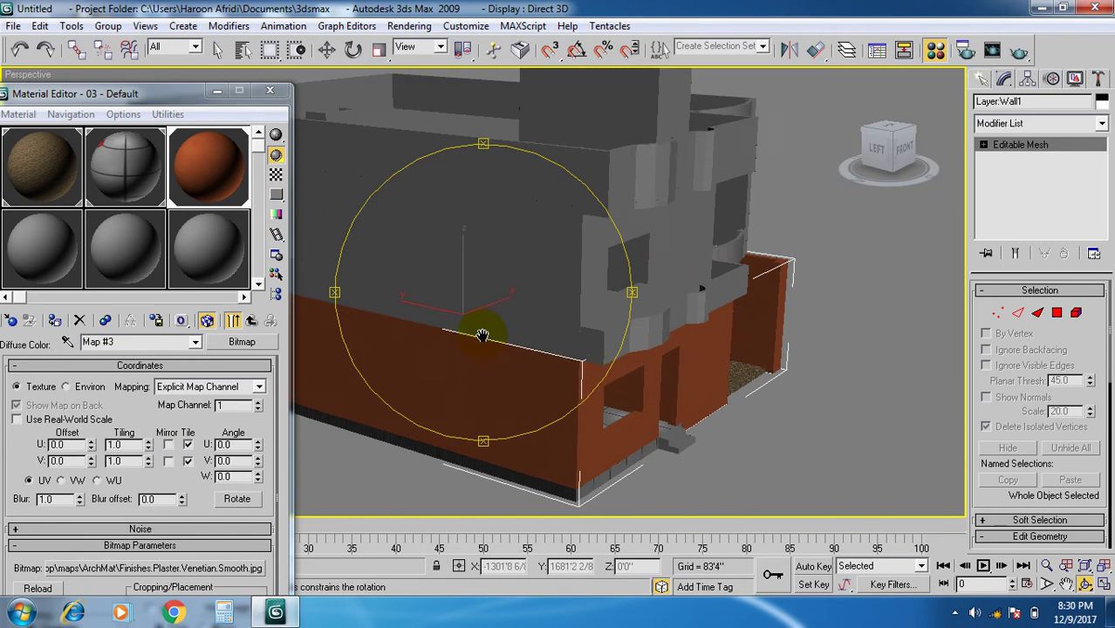
right_click(841, 291)
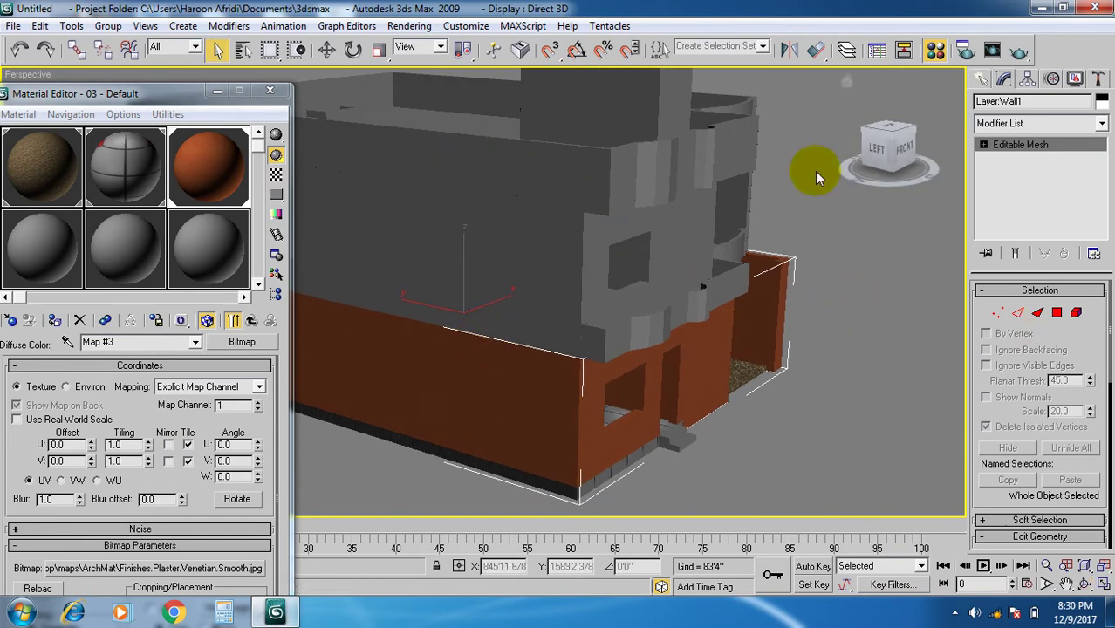
- Add a UVW Map modifier to Layer:Wall1
scroll(625, 376, "up", 3)
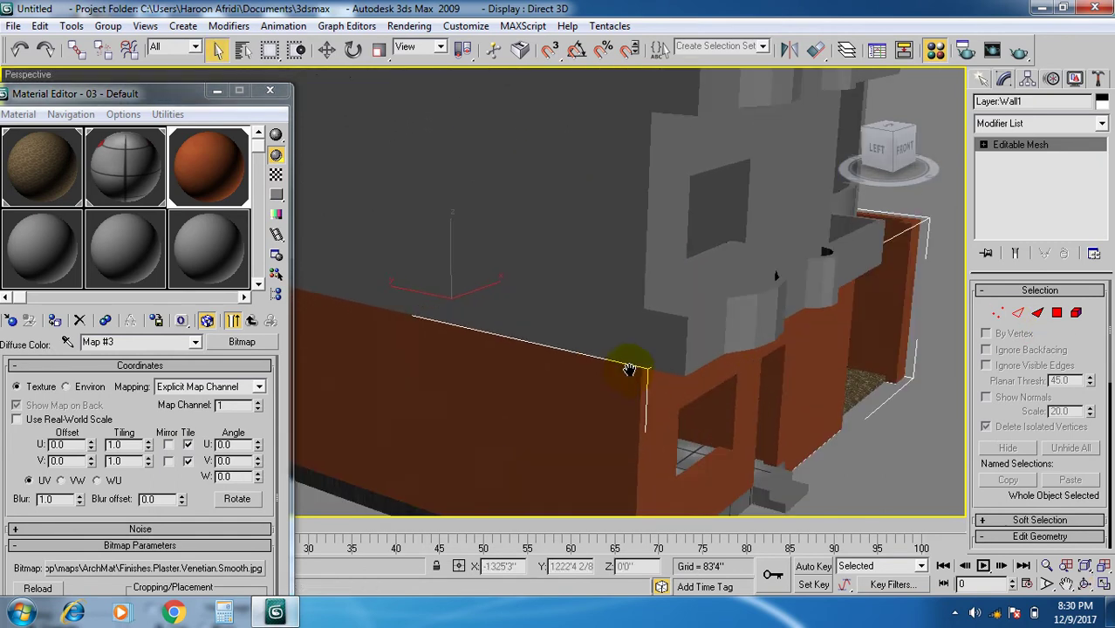
scroll(630, 375, "down", 2)
left_click(1035, 124)
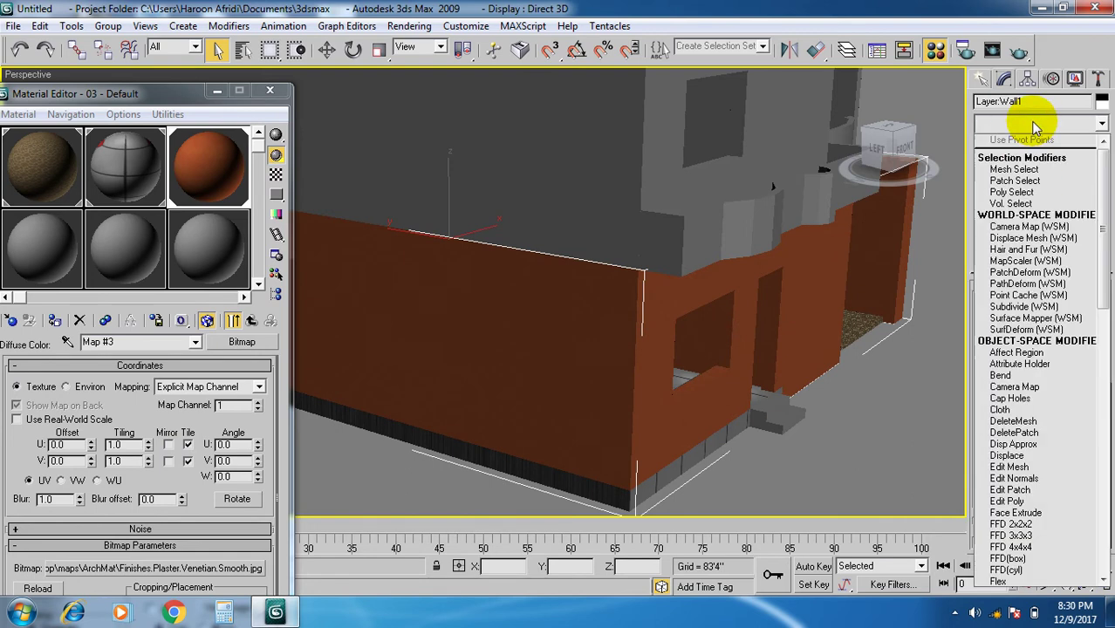
scroll(1038, 113, "down", 20)
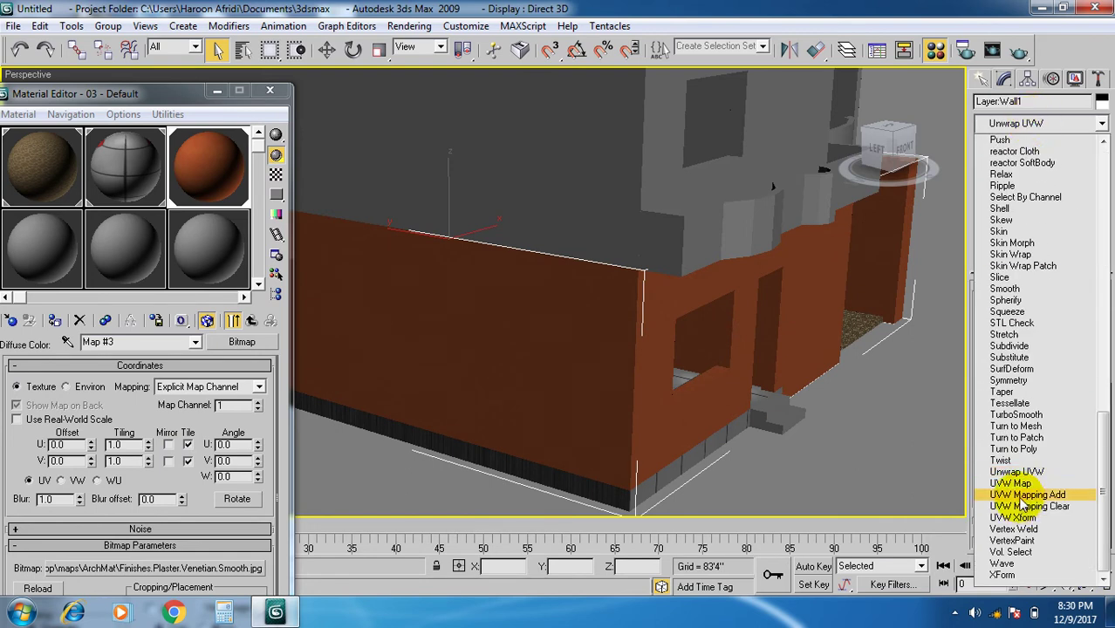
left_click(1012, 484)
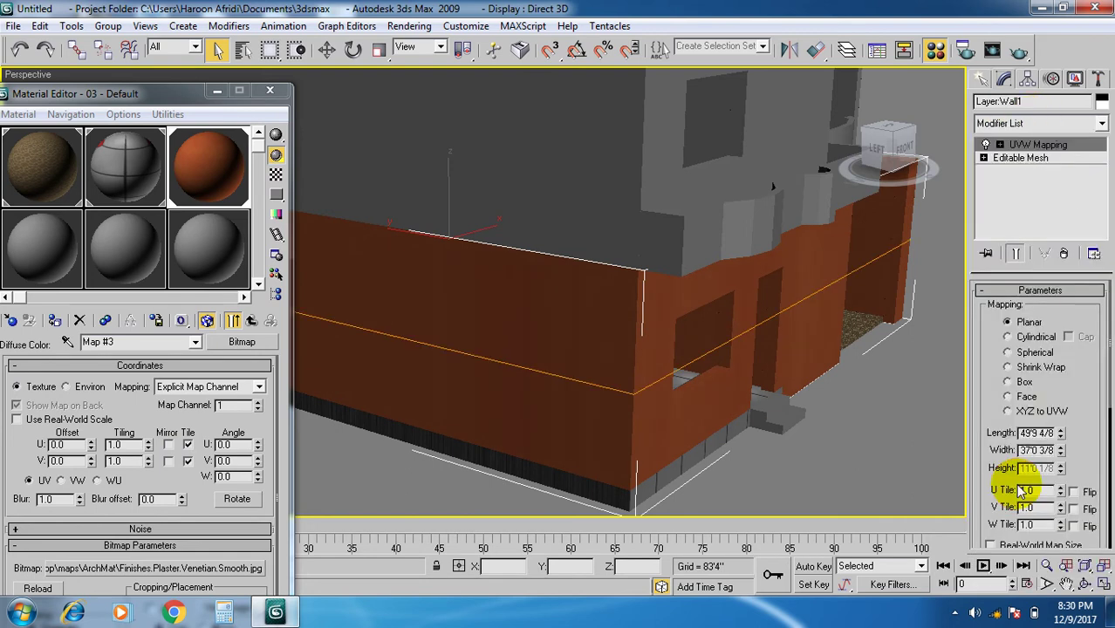
- Try Cylindrical mapping for the plaster on Layer:Wall1 and check the front corner
left_click(1008, 337)
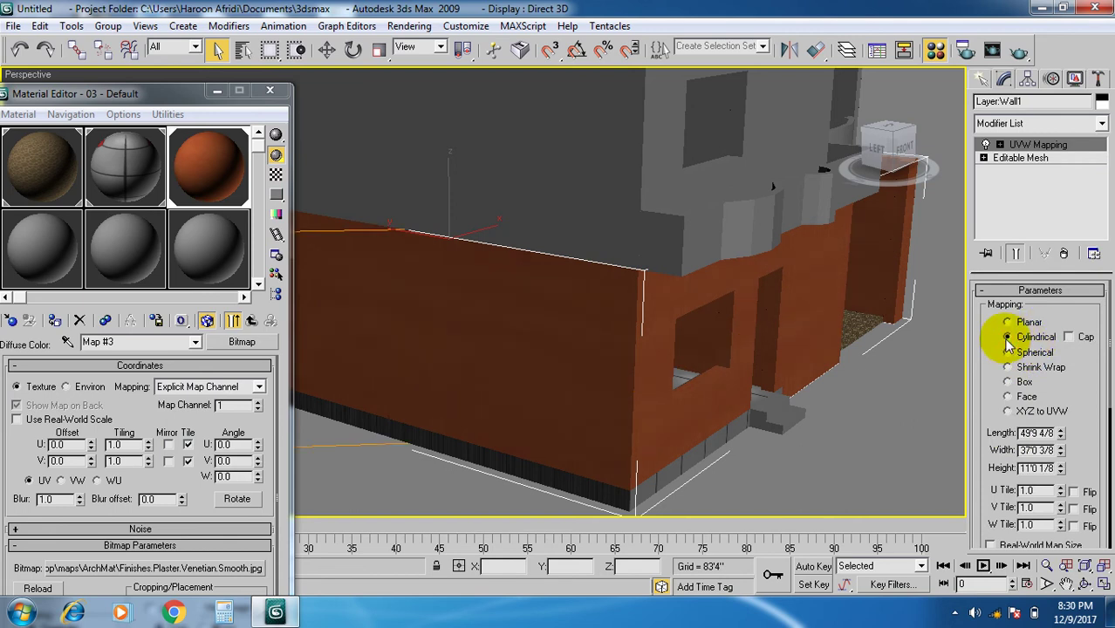
scroll(724, 391, "up", 4)
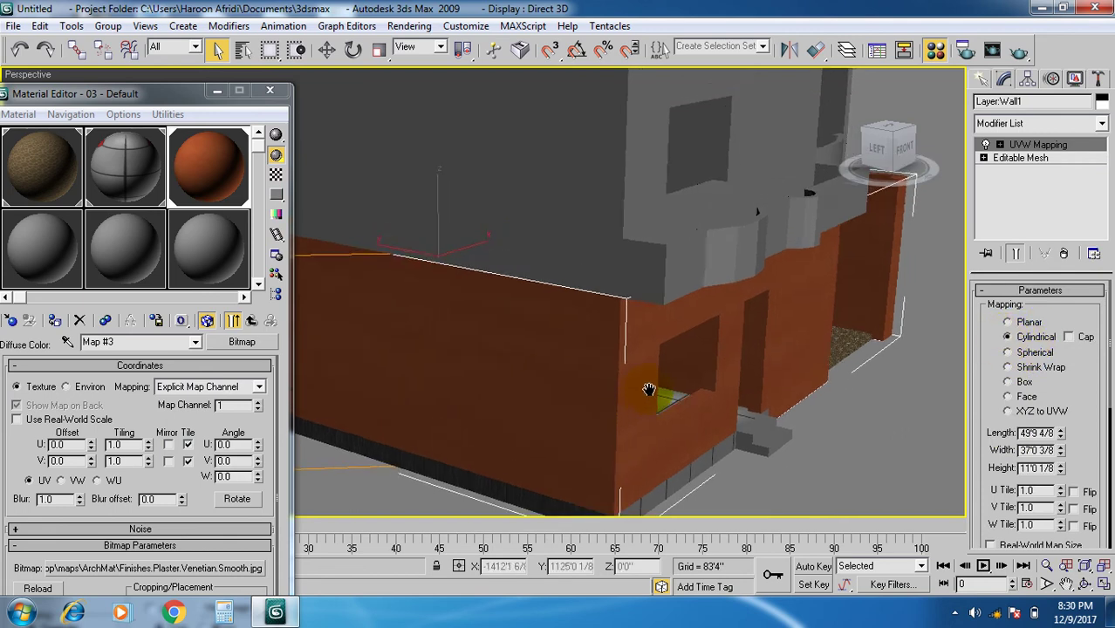
middle_click_drag(648, 388, 593, 304)
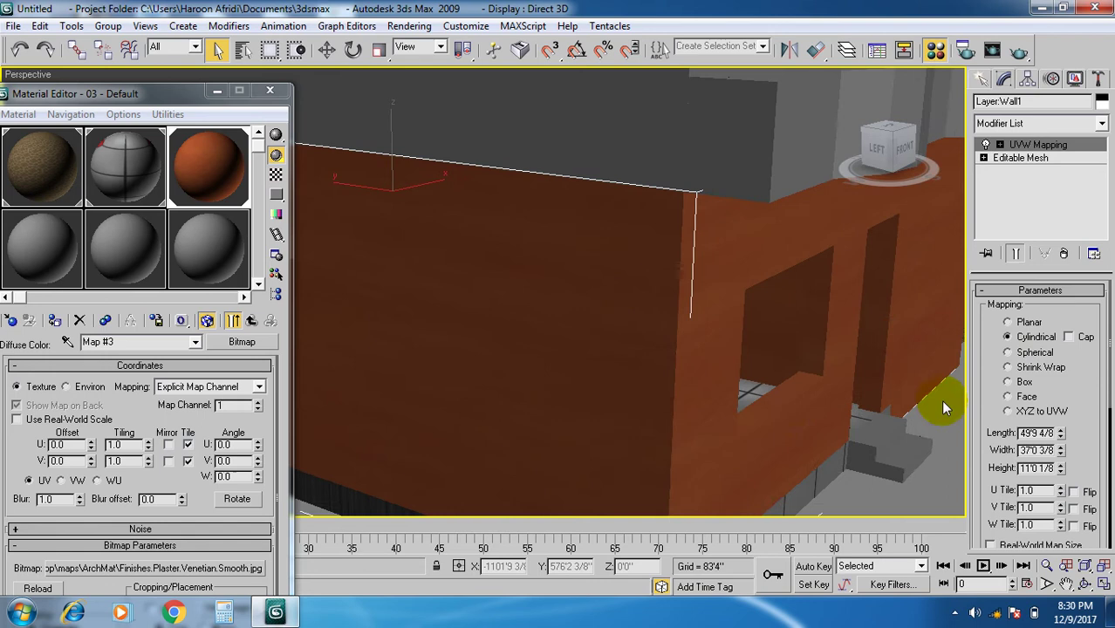
- Set the wall's UVW mapping to Box with U Tile 3.06 and V Tile 2.9
left_click(1009, 382)
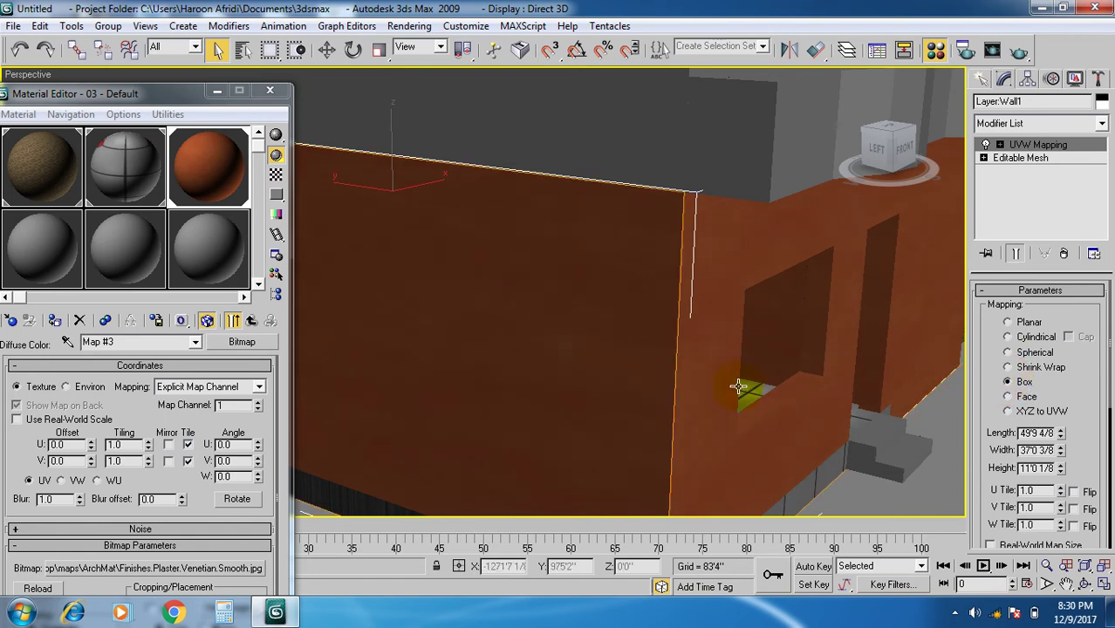
scroll(717, 391, "down", 3)
middle_click_drag(691, 394, 754, 411, "alt")
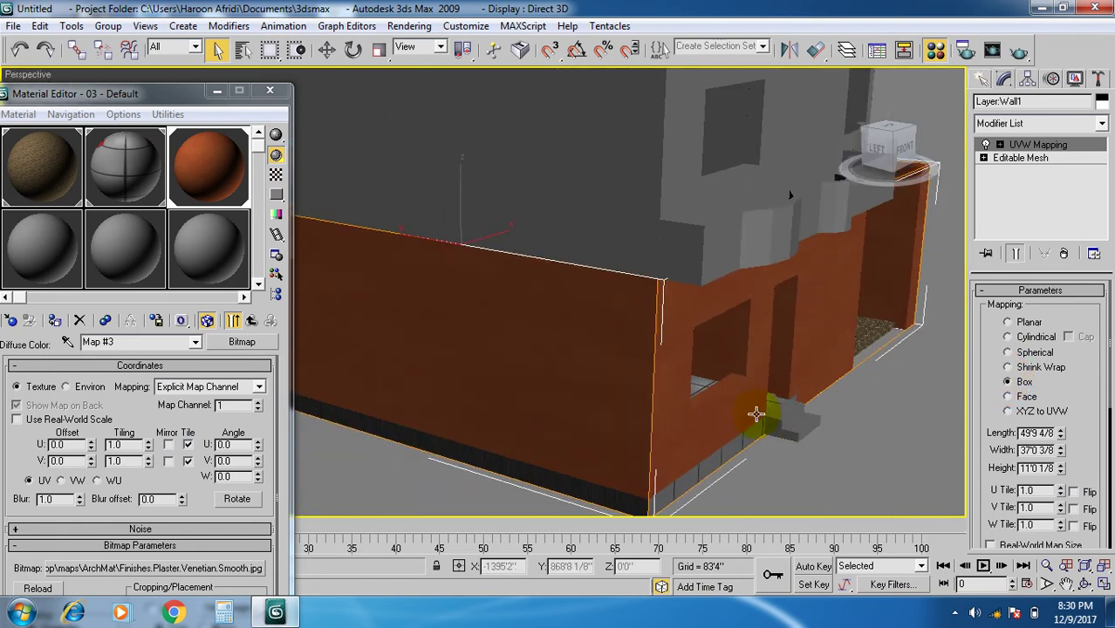
left_click_drag(1062, 493, 1057, 305)
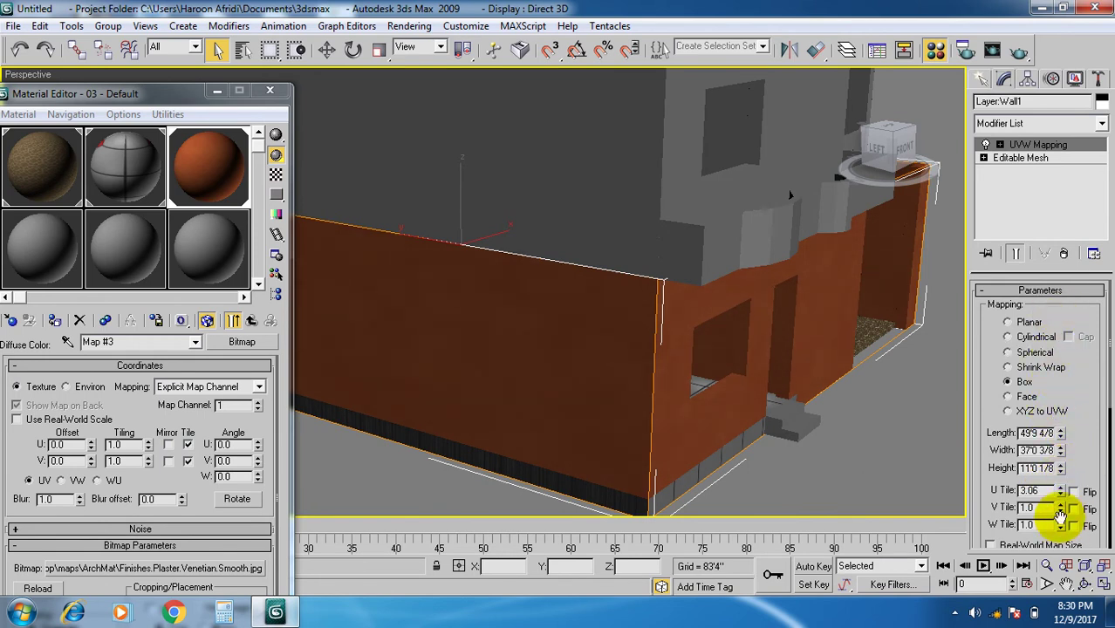
left_click_drag(1061, 509, 1057, 340)
middle_click_drag(814, 386, 495, 357, "alt")
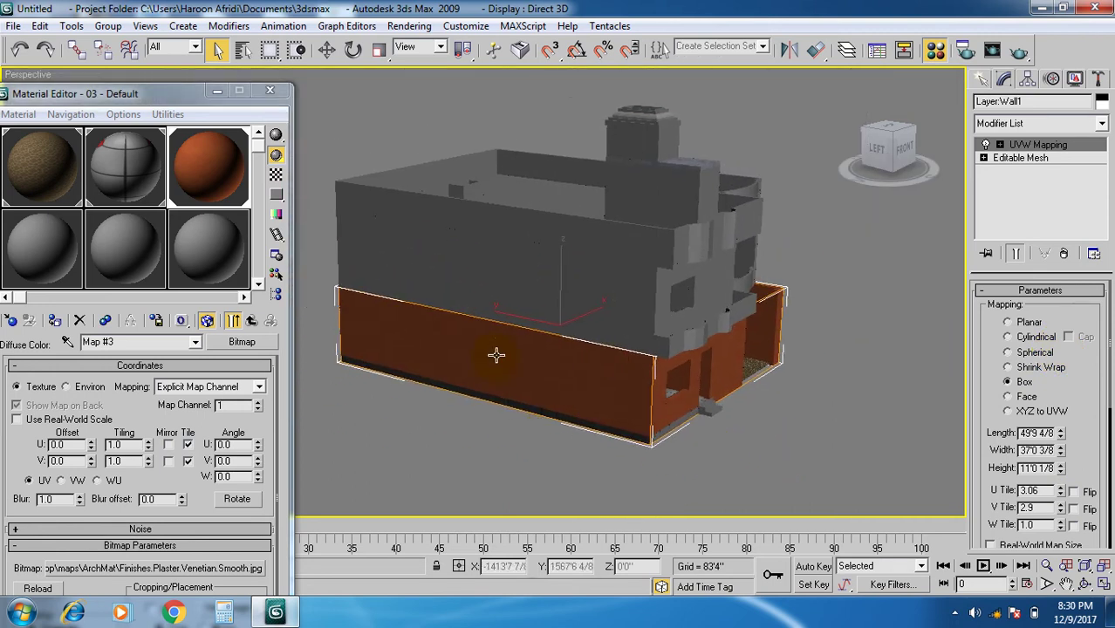
- Close the Material Editor and select Layer:F floor by name
left_click(270, 90)
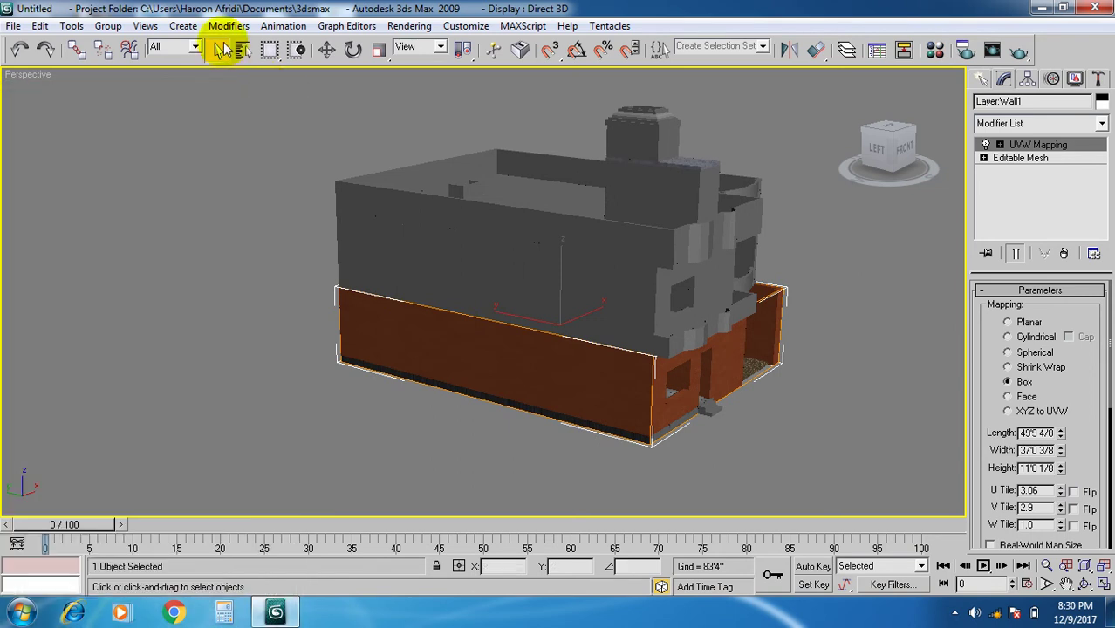
left_click(244, 50)
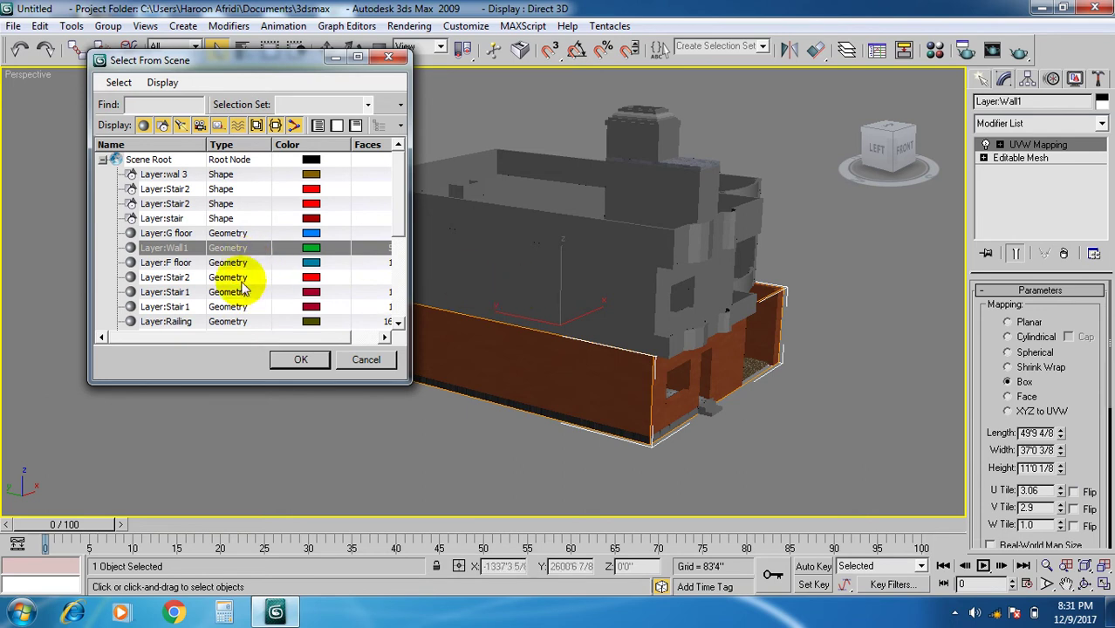
left_click(178, 262)
left_click(304, 361)
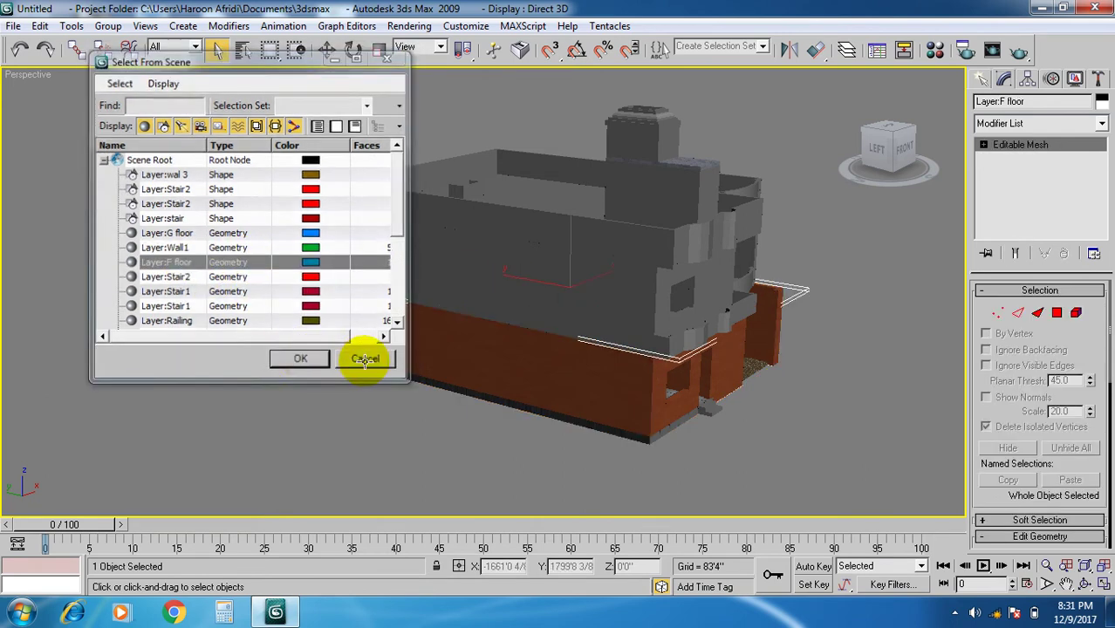
middle_click_drag(652, 370, 607, 383)
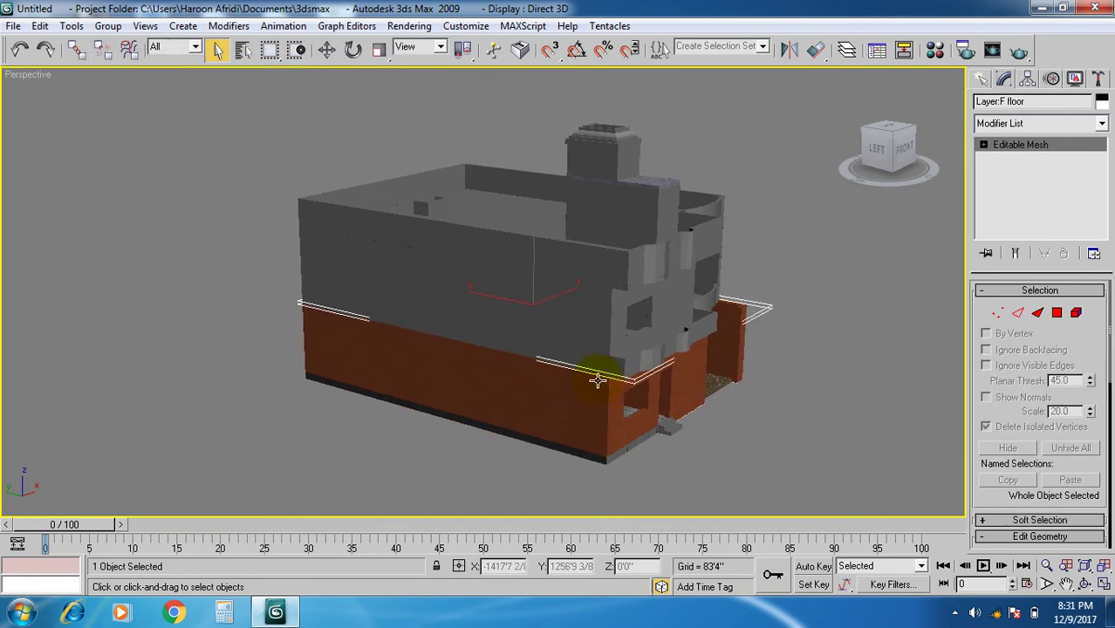
- Select Layer:wall 2 by name and hide it to uncover the first floor slab
left_click(572, 303)
left_click(609, 308)
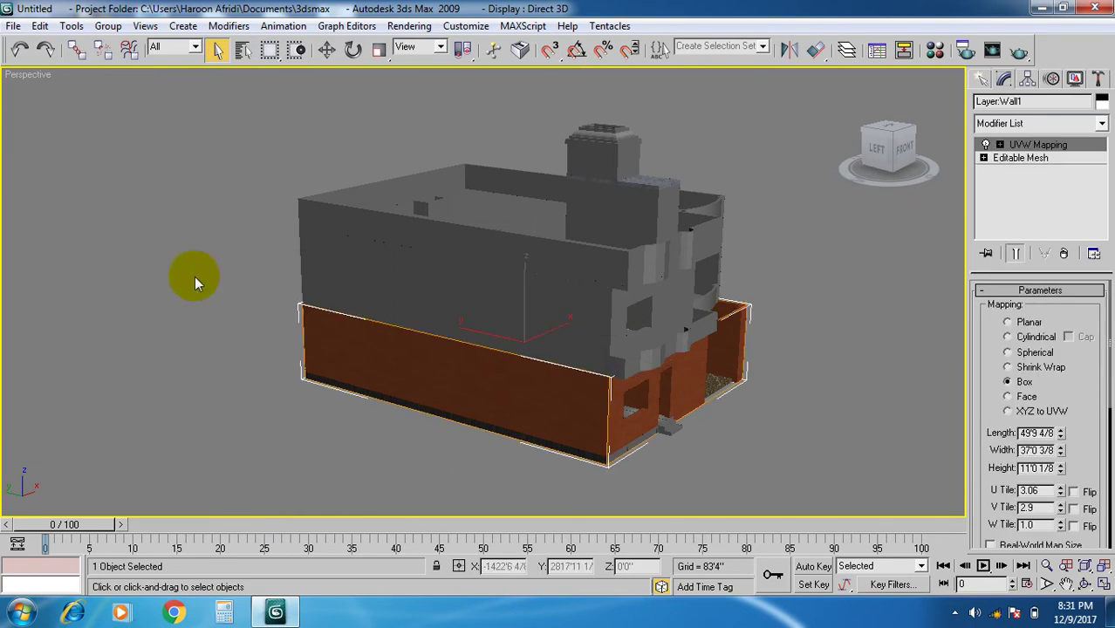
left_click(241, 54)
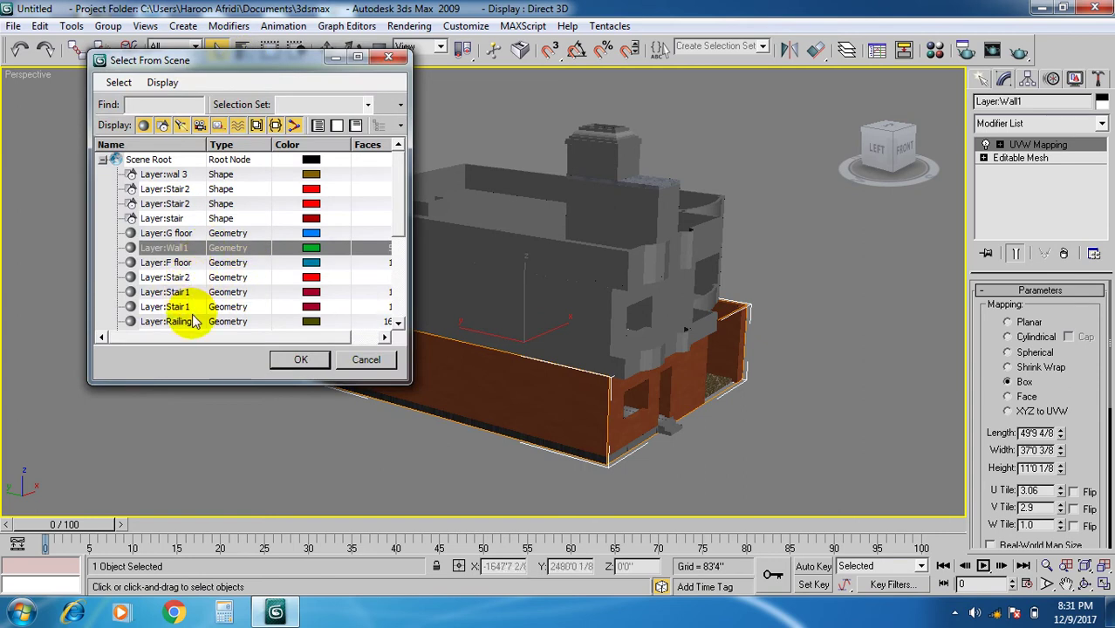
left_click(210, 248)
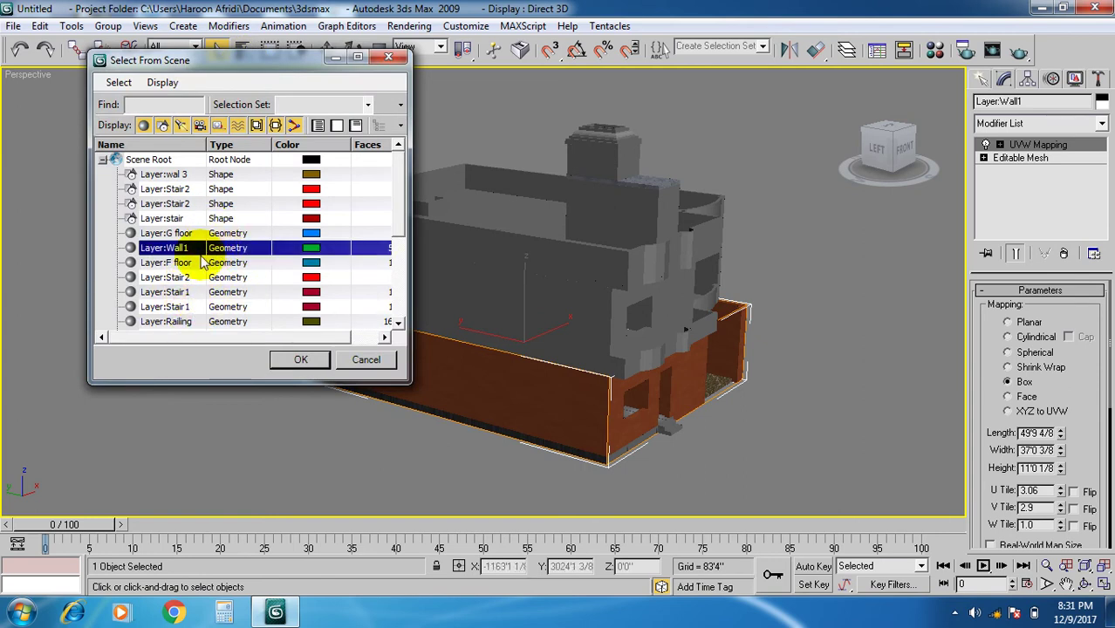
scroll(202, 262, "down", 2)
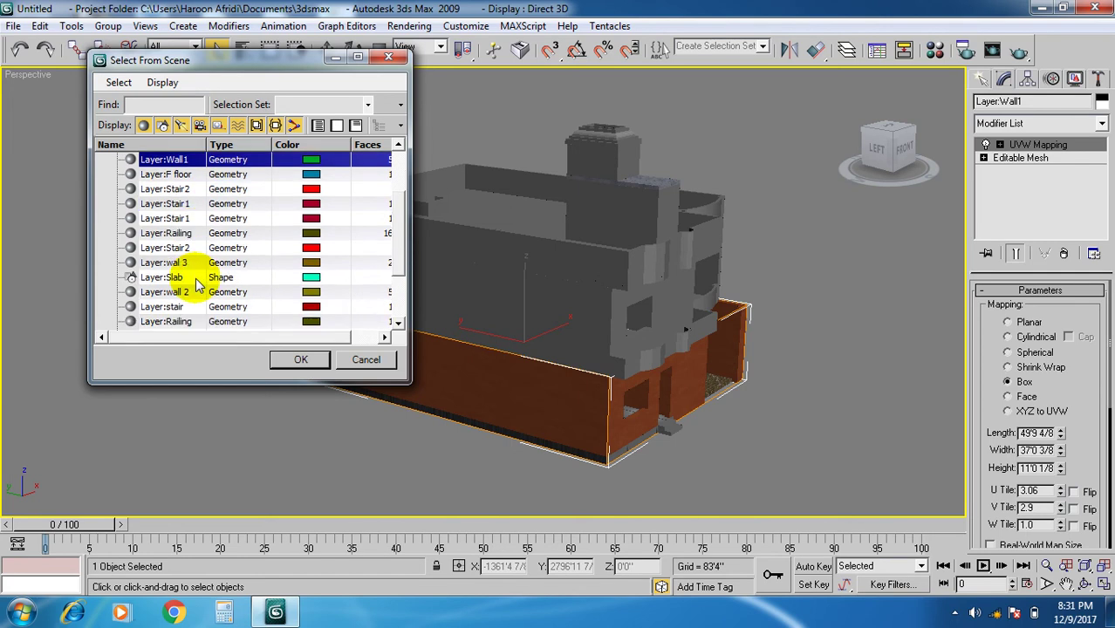
left_click(190, 292)
left_click(288, 358)
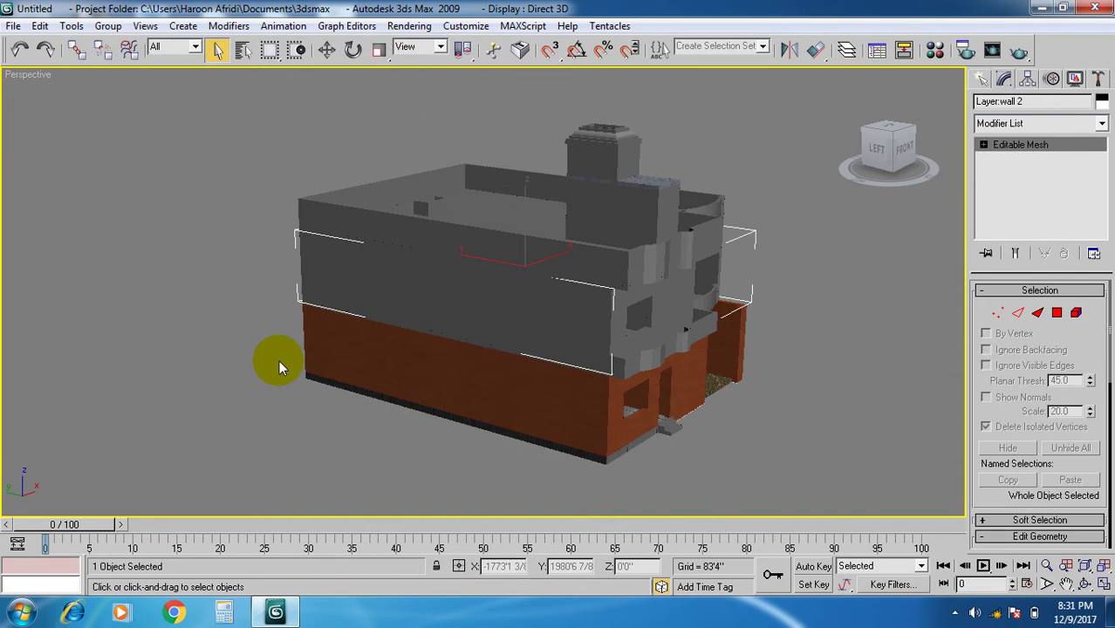
right_click(506, 310)
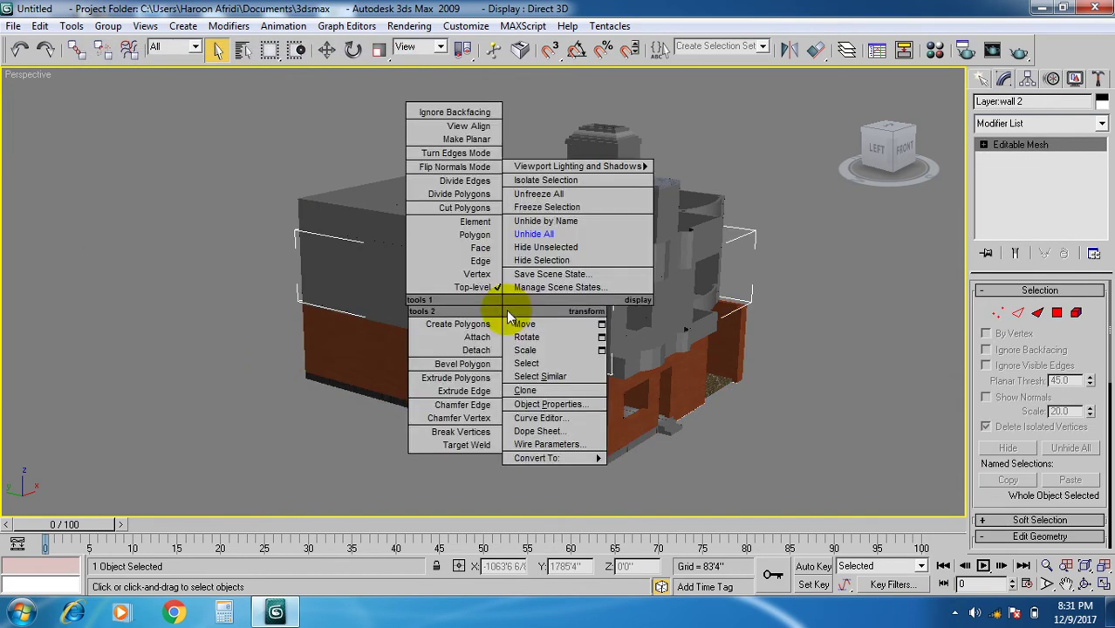
left_click(524, 256)
- Select Layer:F floor by name and assign it the red diamond tile material 02 - Default
scroll(515, 343, "up", 6)
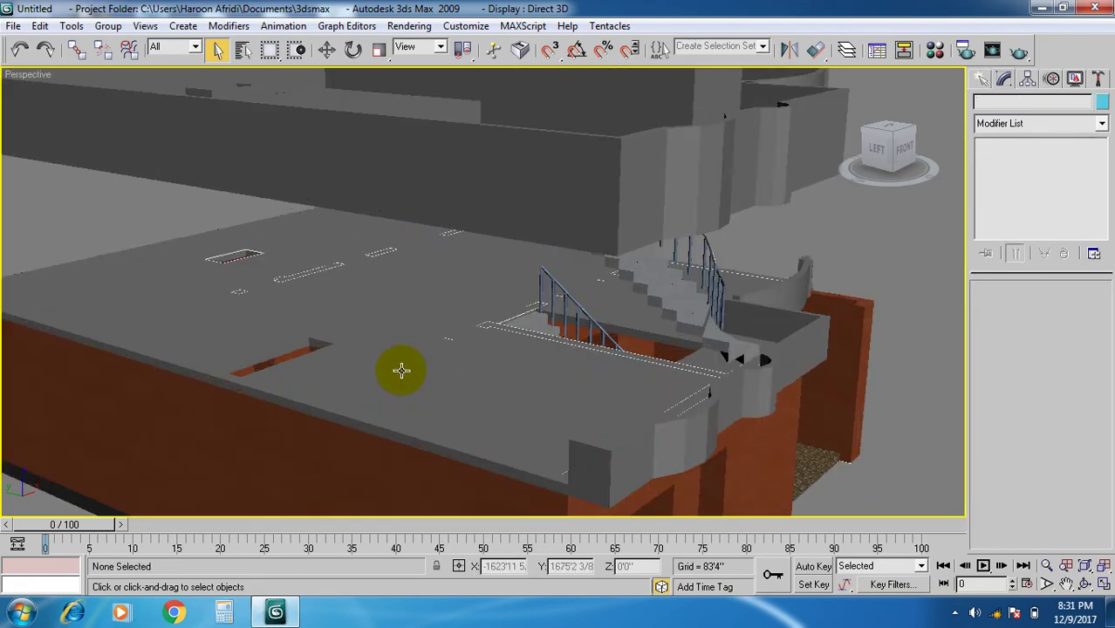
middle_click_drag(401, 371, 435, 360)
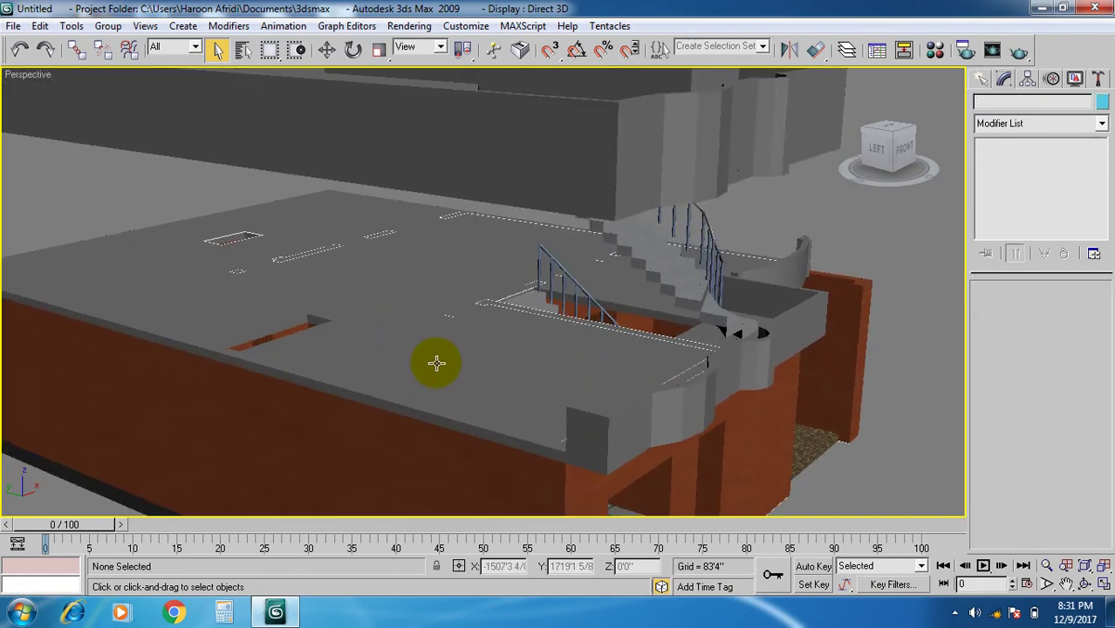
left_click(237, 52)
left_click(243, 219)
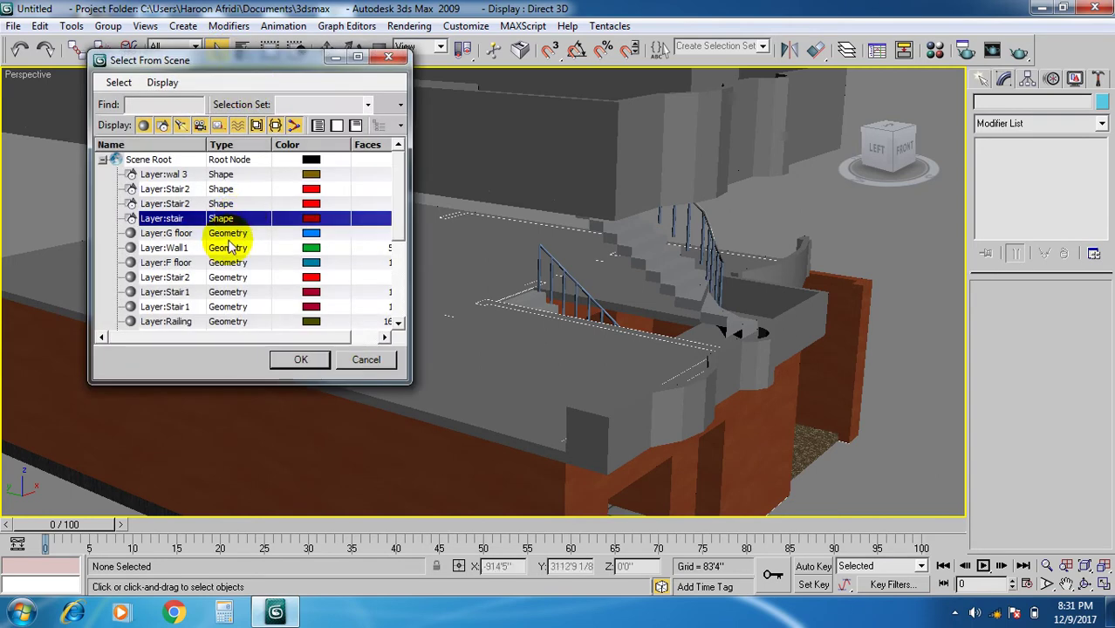
left_click(208, 263)
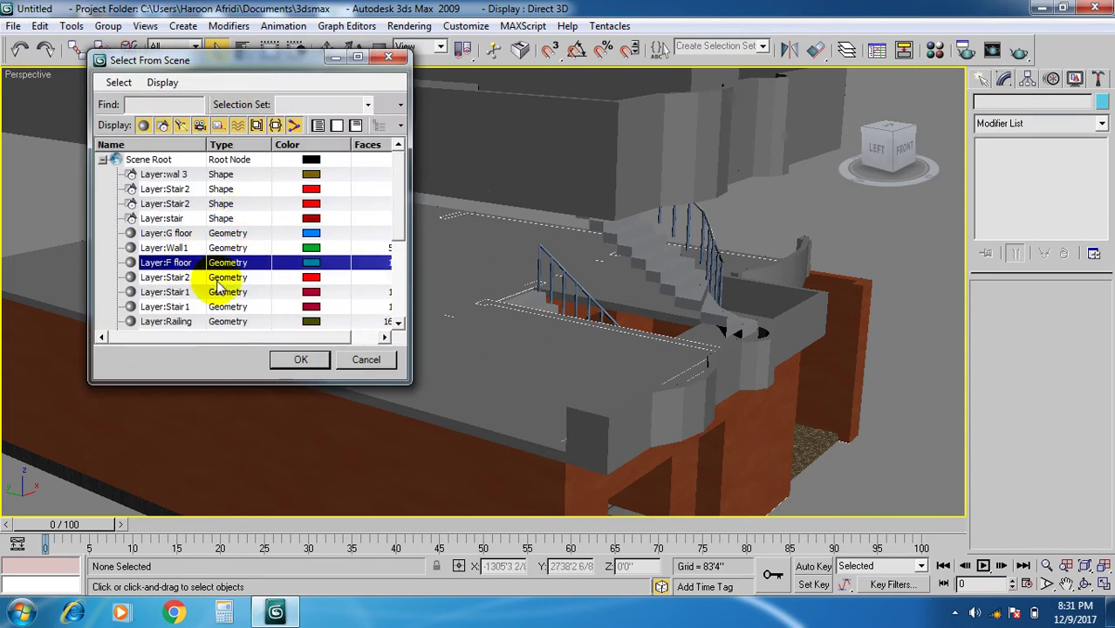
left_click(301, 360)
key("m")
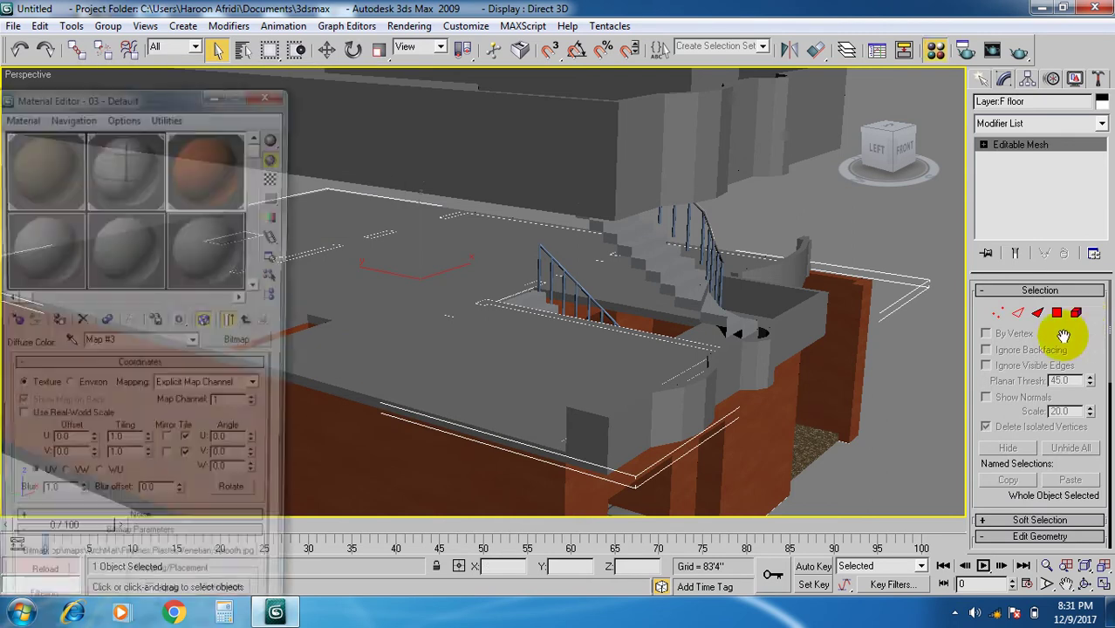
left_click(127, 170)
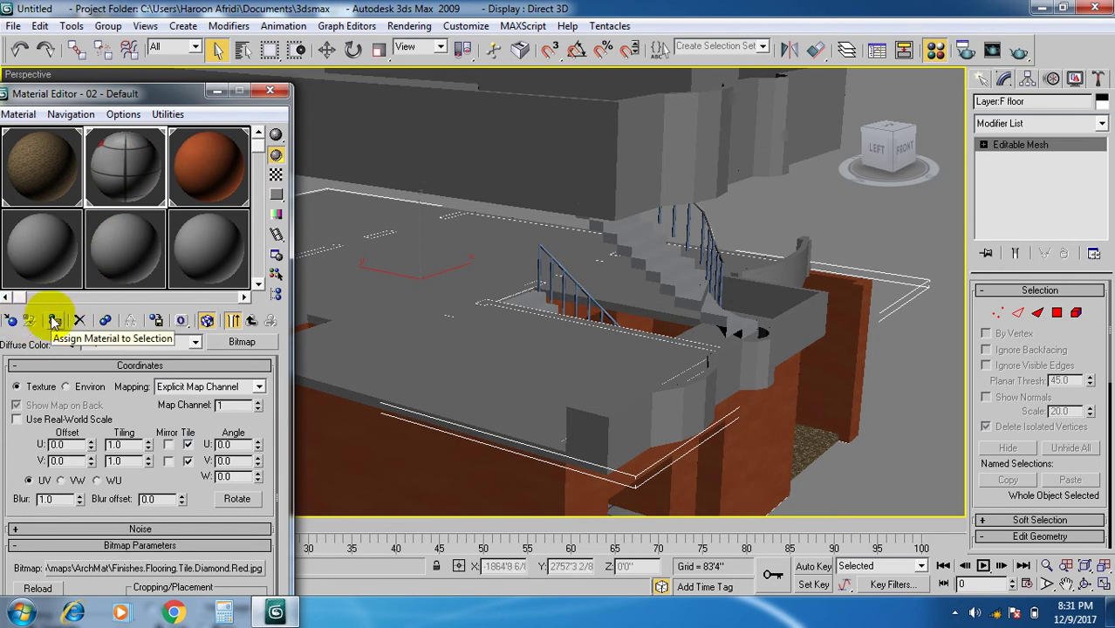
left_click(207, 321)
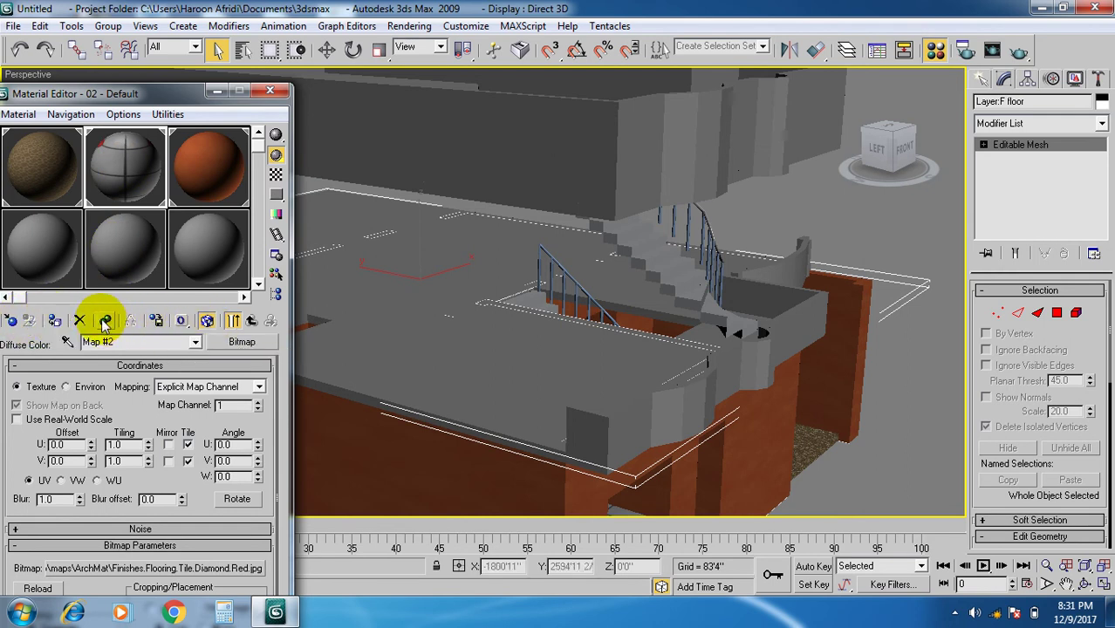
left_click(54, 321)
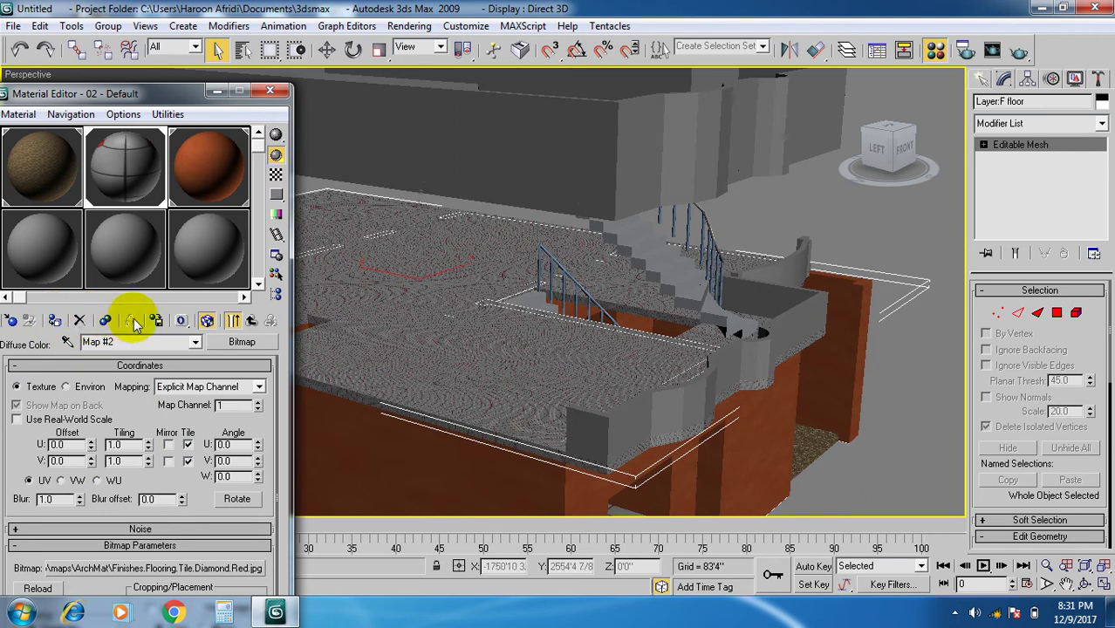
- Add a UVW Map modifier to Layer:F floor with U Tile 3.66 and V Tile 5.94, and close the Material Editor
left_click(1046, 124)
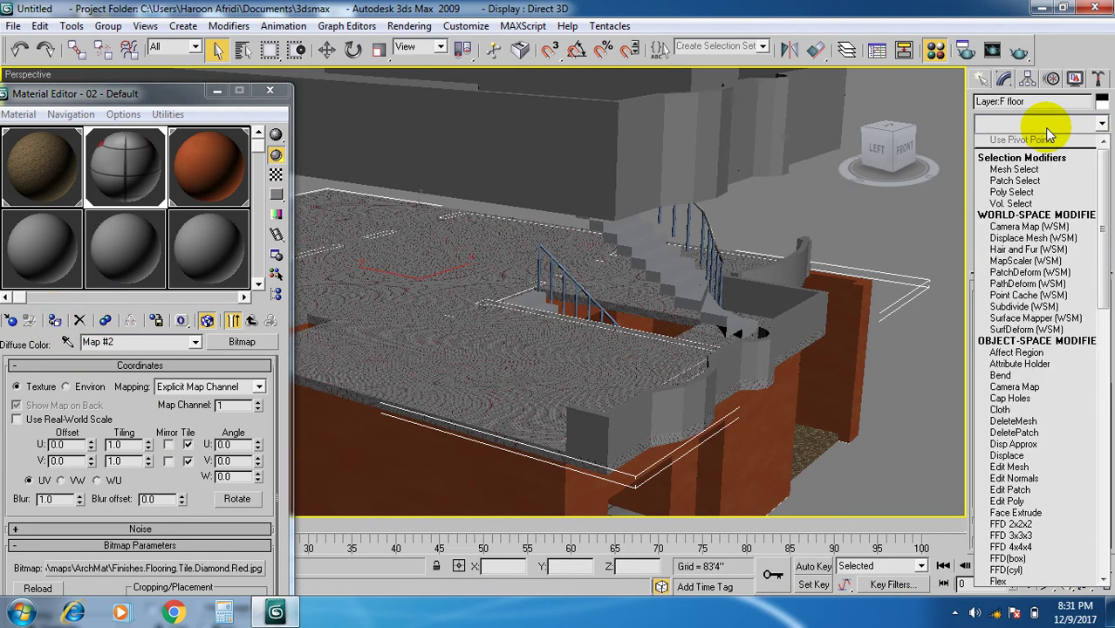
key("u")
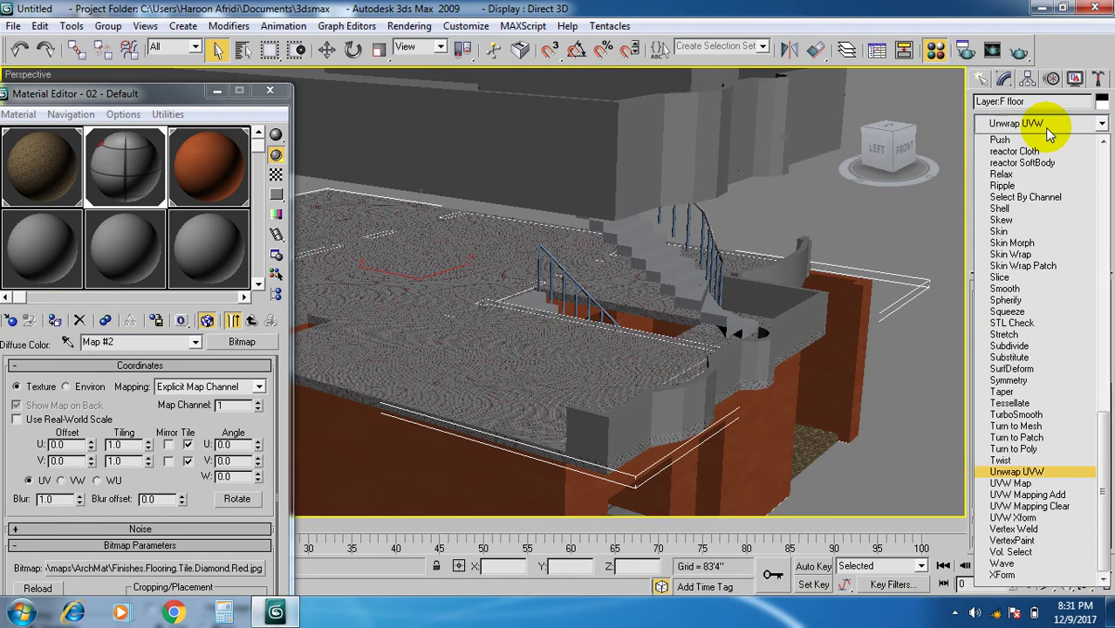
left_click(1010, 483)
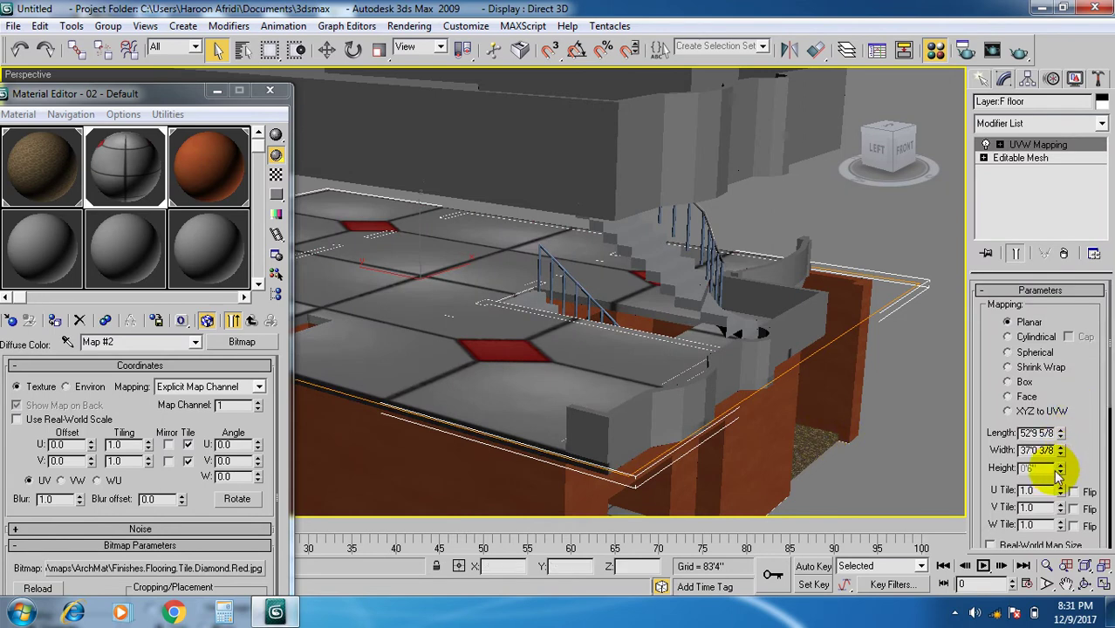
left_click_drag(1060, 493, 1074, 87)
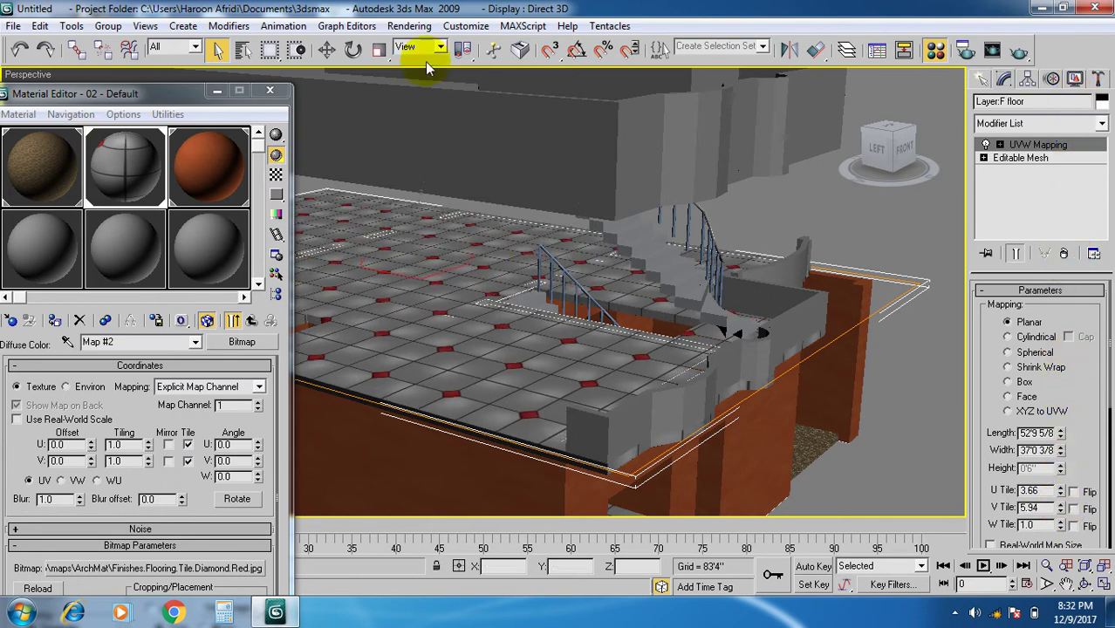
left_click(271, 91)
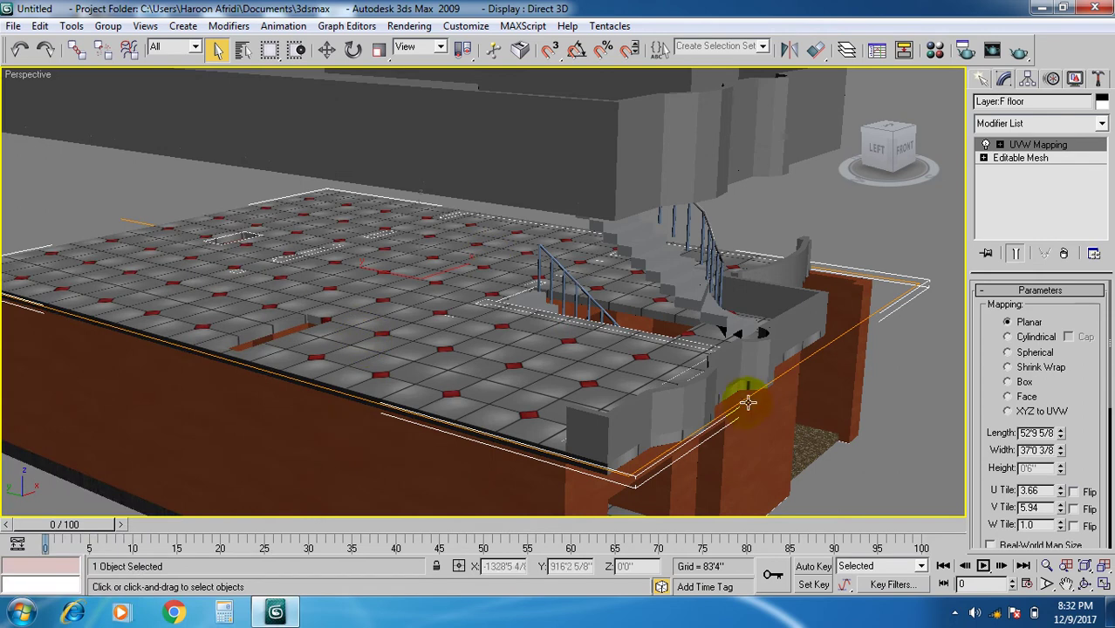
scroll(744, 403, "down", 10)
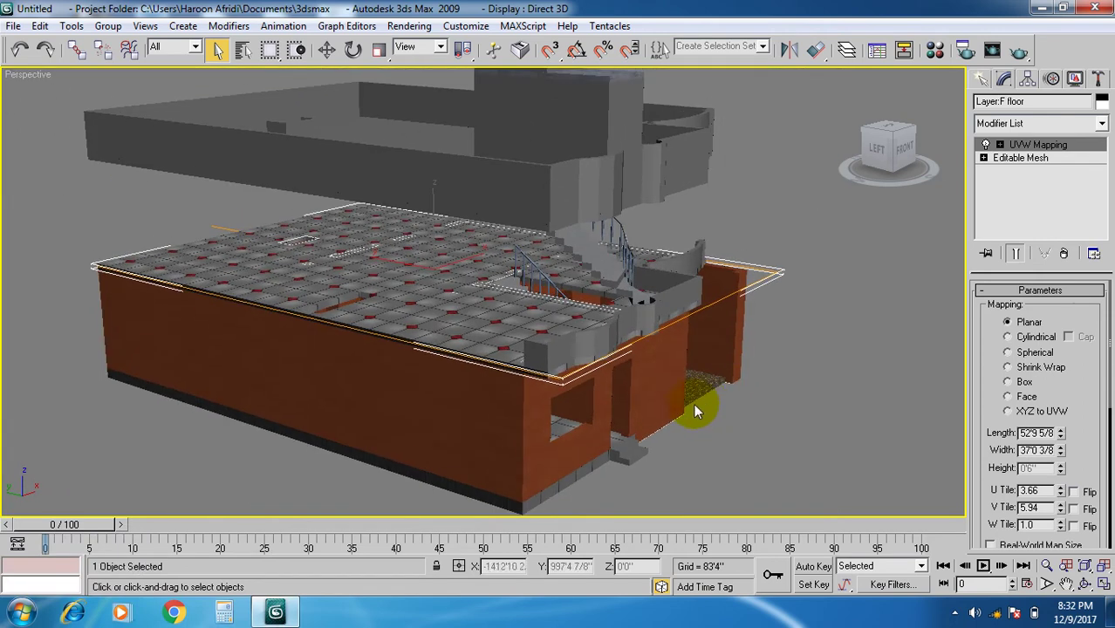
right_click(488, 264)
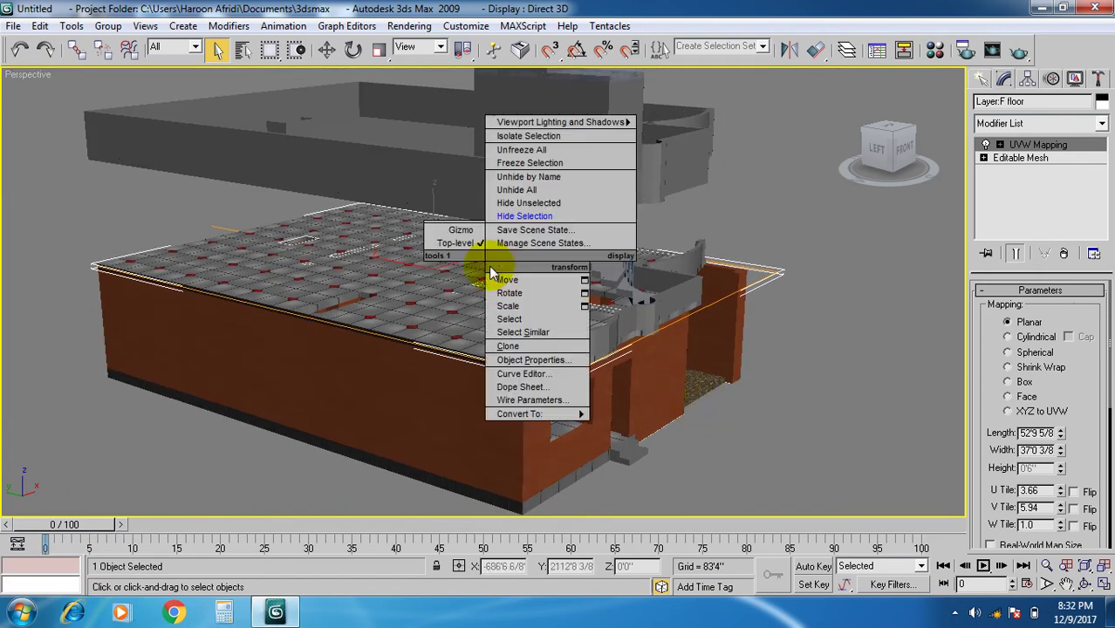
left_click(517, 204)
right_click(509, 219)
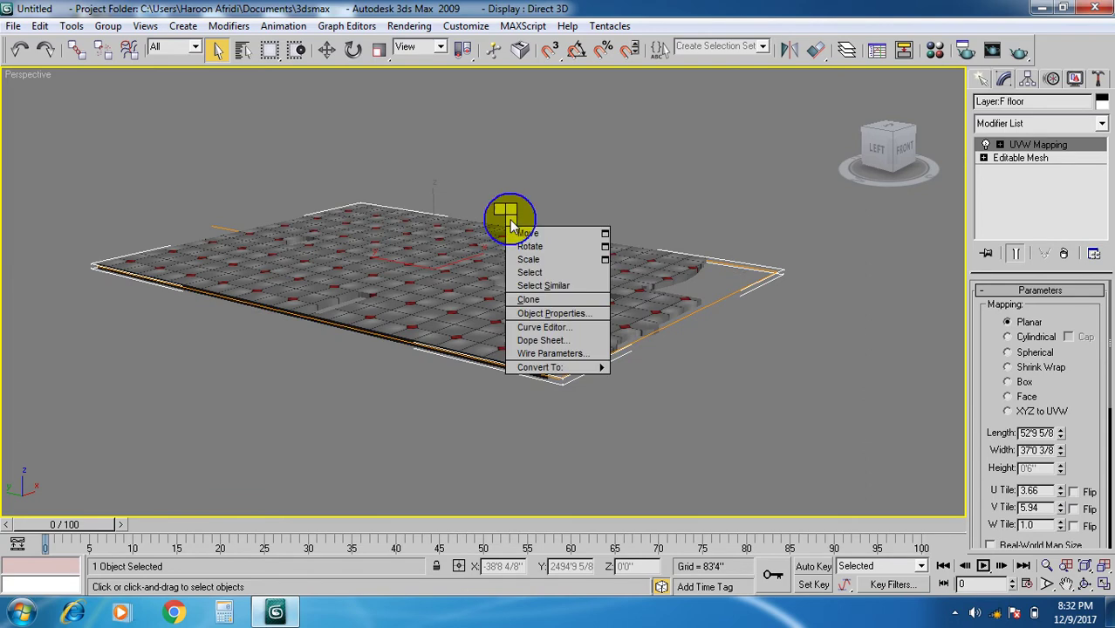
left_click(455, 281)
- Unhide all objects of the house and clear the selection
right_click(442, 287)
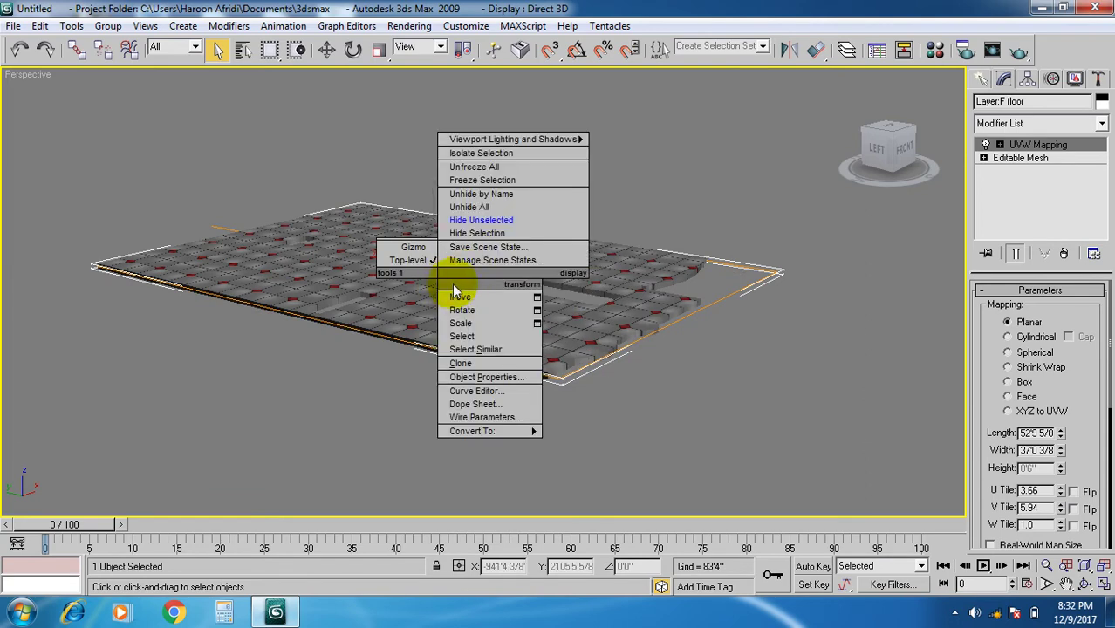
left_click(479, 207)
middle_click_drag(495, 274, 503, 299)
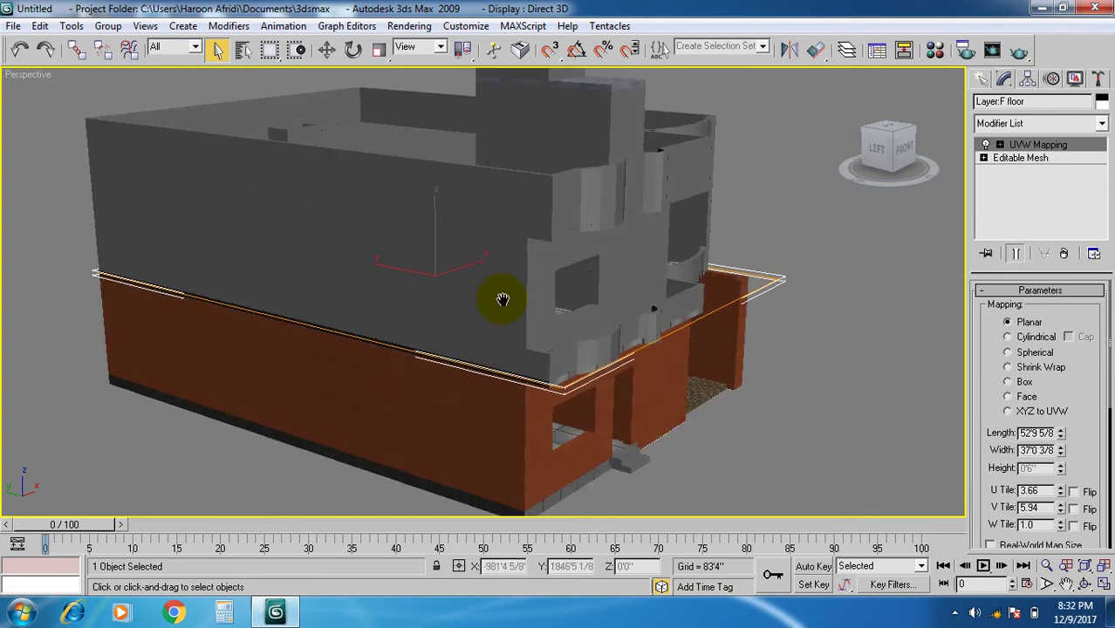
left_click(826, 382)
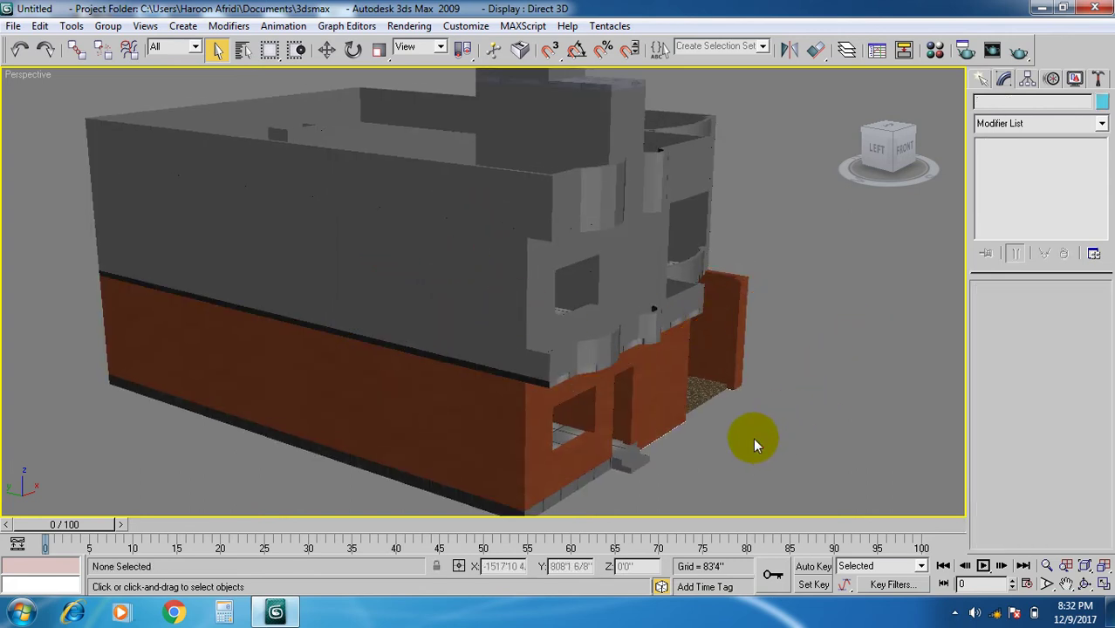
- Select Layer:wall 2 by name and assign it the Venetian smooth plaster material 03 - Default
scroll(777, 417, "down", 3)
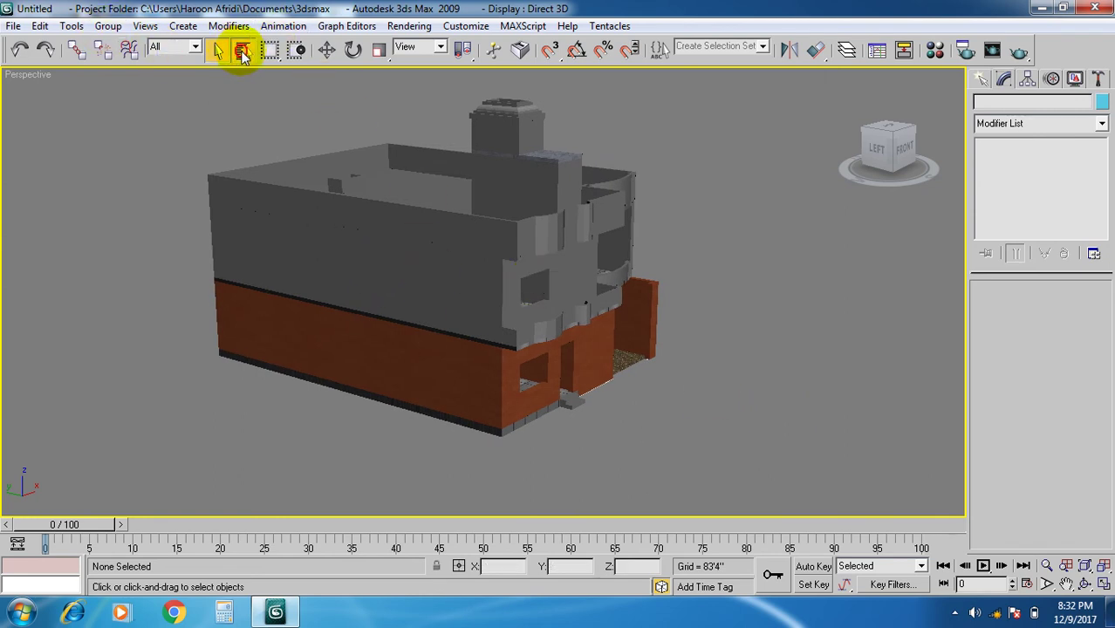
left_click(243, 53)
left_click(258, 259)
scroll(235, 288, "down", 2)
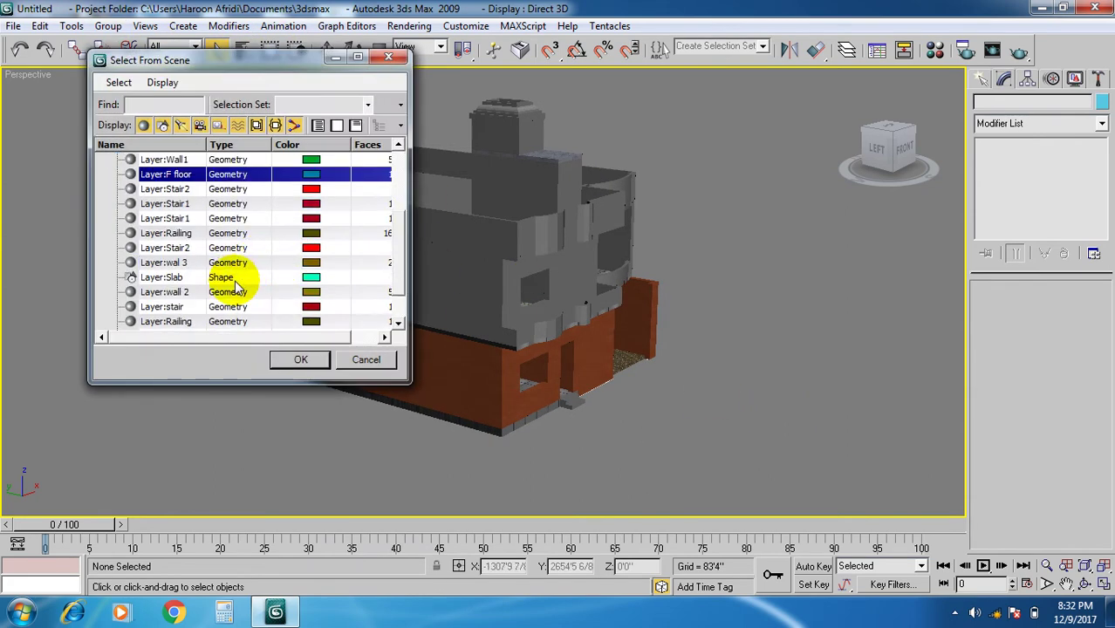
scroll(234, 288, "down", 1)
left_click(223, 248)
left_click(298, 356)
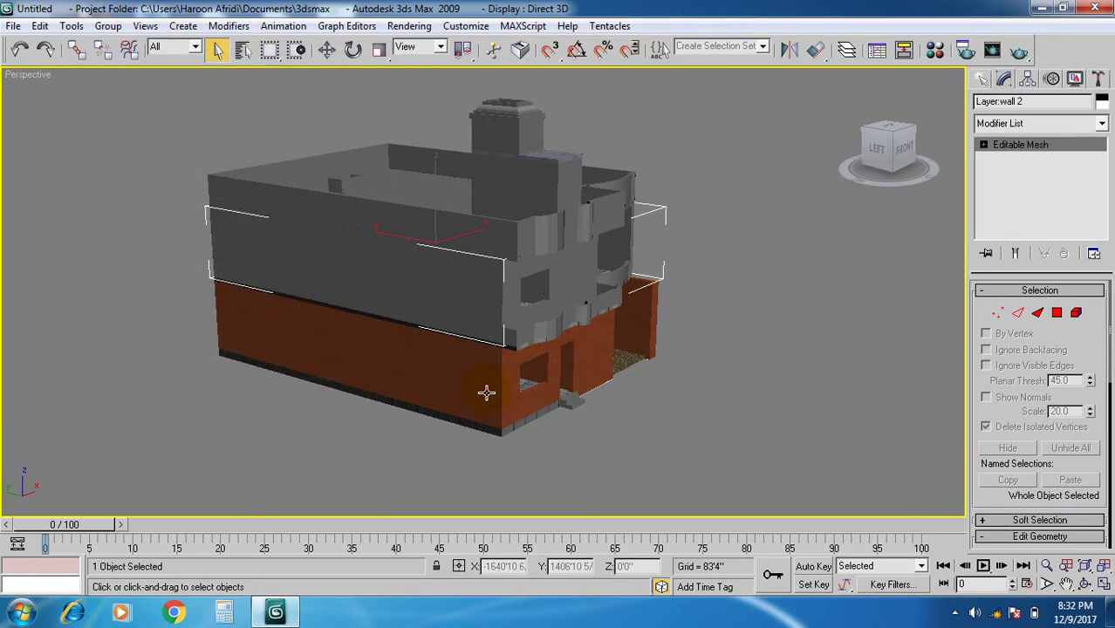
key("m")
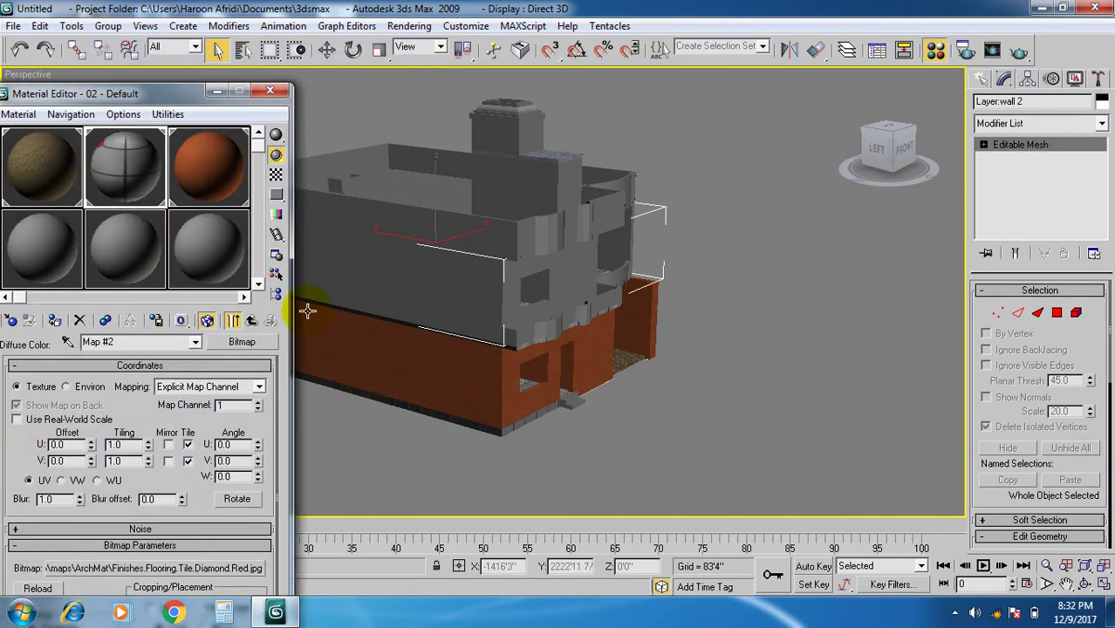
left_click_drag(144, 93, 168, 83)
left_click(173, 157)
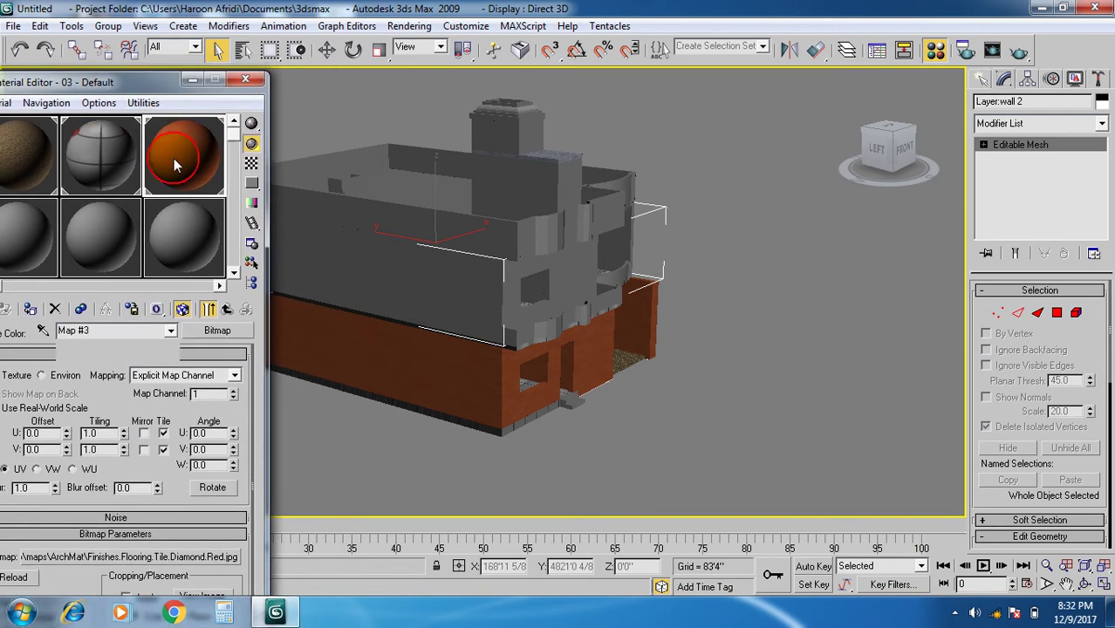
left_click(31, 310)
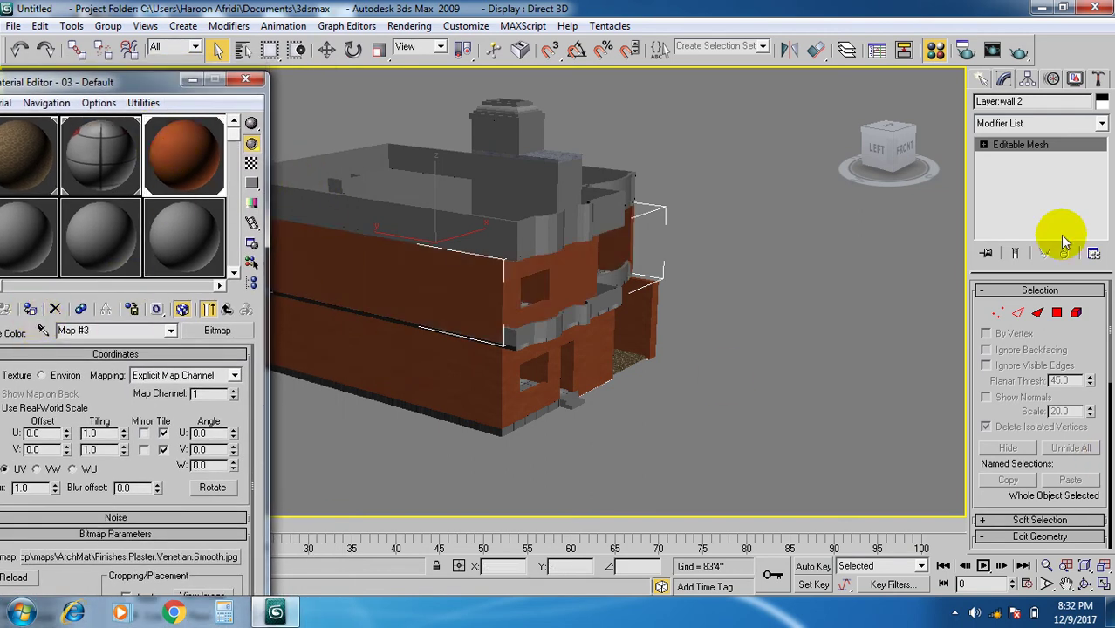
- Add a UVW Map modifier to Layer:wall 2 with Box mapping and U Tile 4.33
left_click(1055, 128)
key("u")
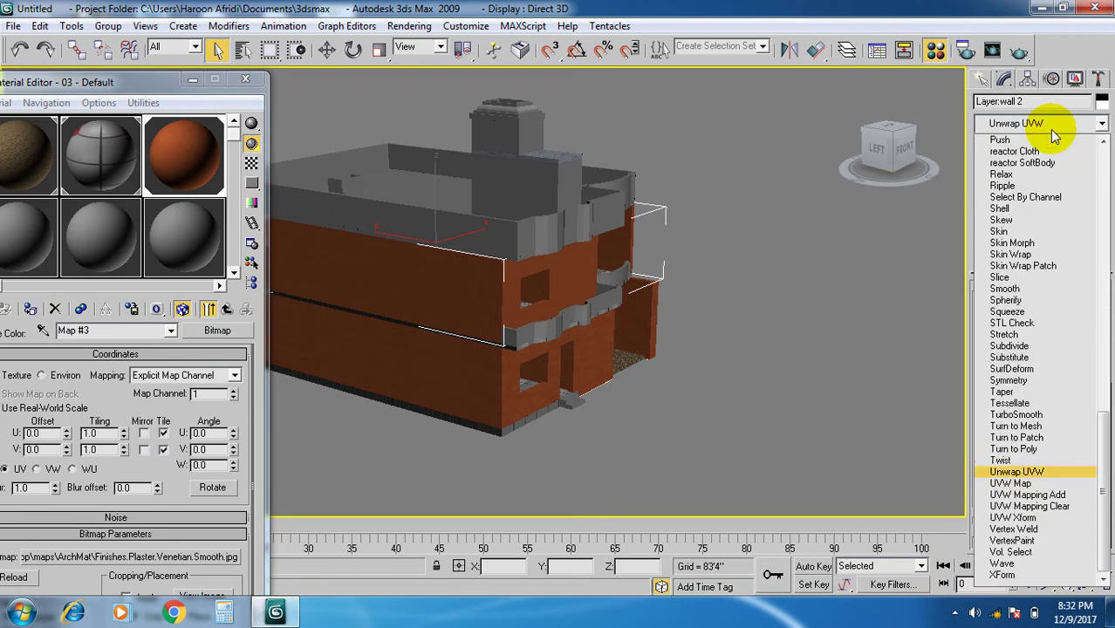
left_click(1012, 483)
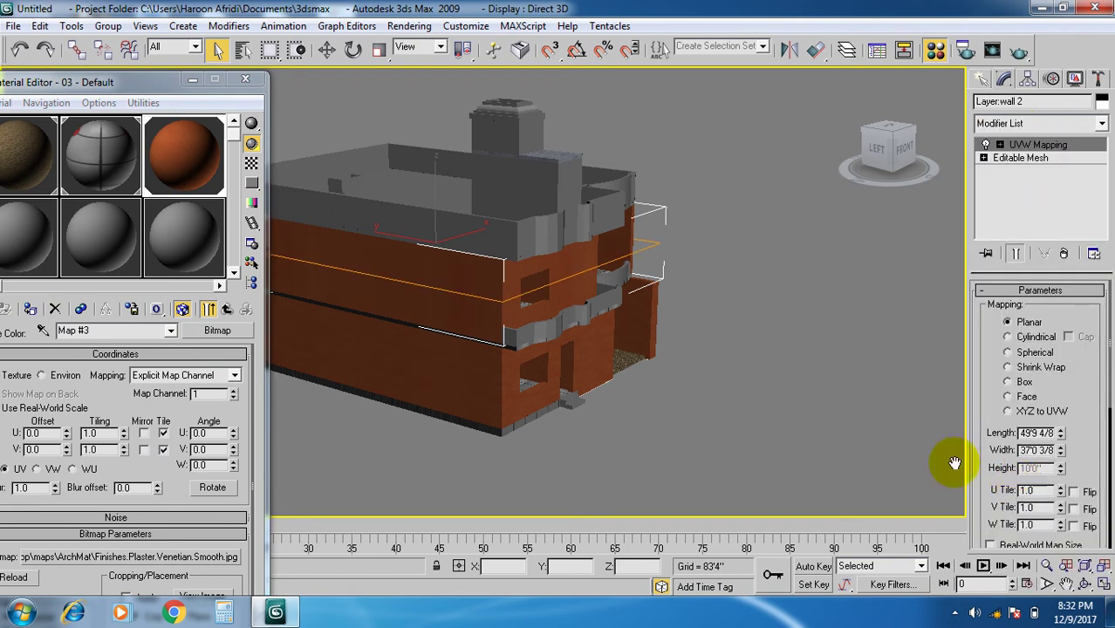
left_click(1007, 384)
scroll(633, 398, "up", 2)
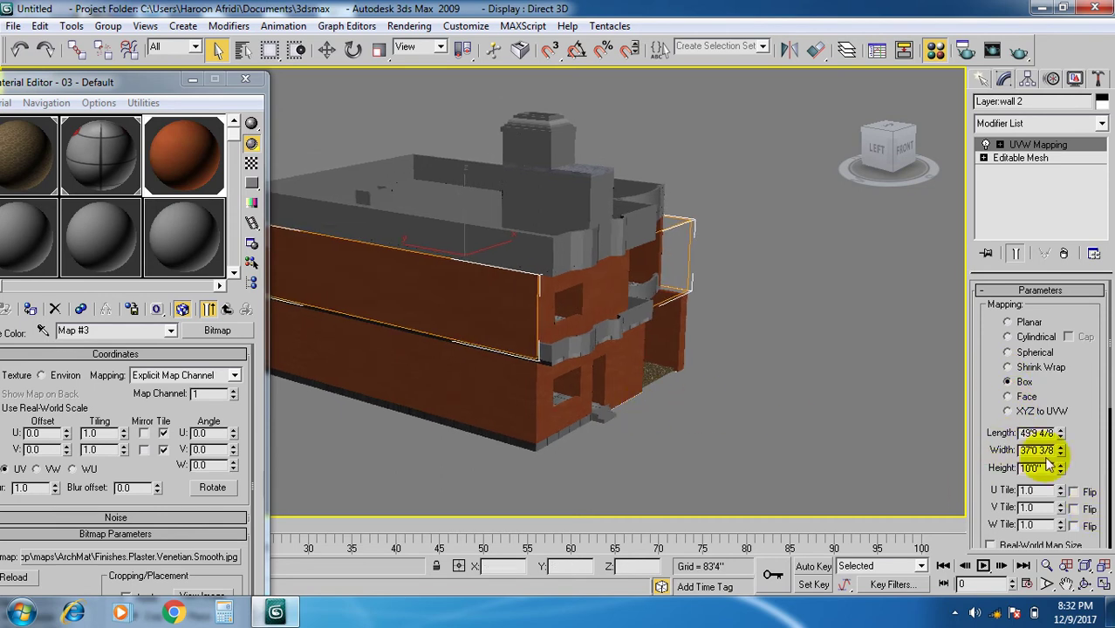
left_click_drag(1062, 491, 1060, 219)
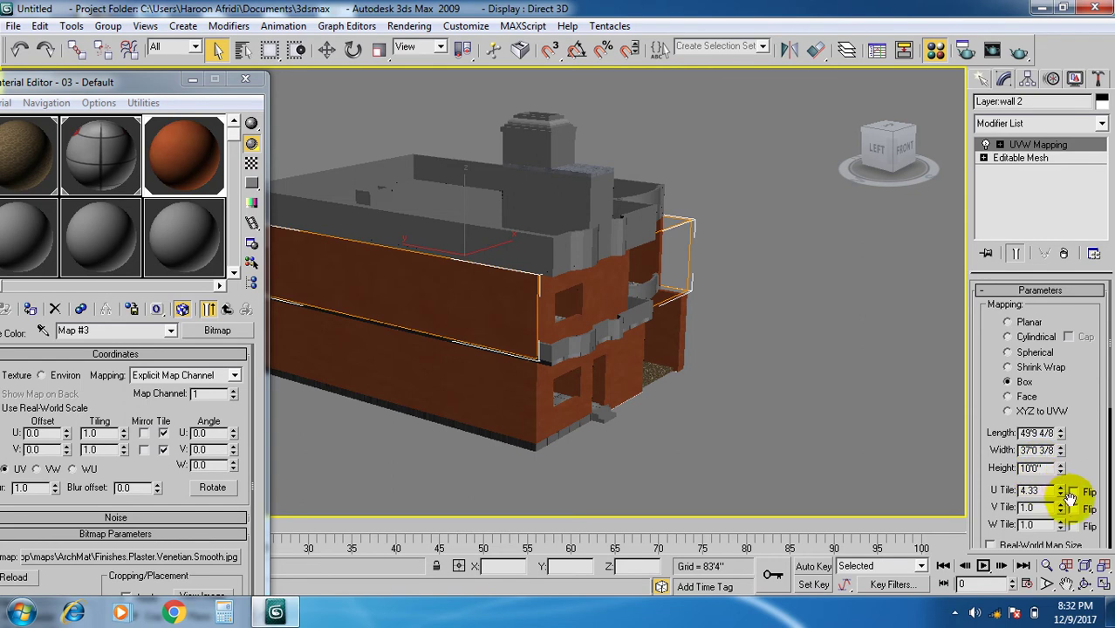
- Set the V Tile of Layer:wall 2's UVW mapping to 3.51 and close the Material Editor
left_click_drag(1059, 504, 1067, 304)
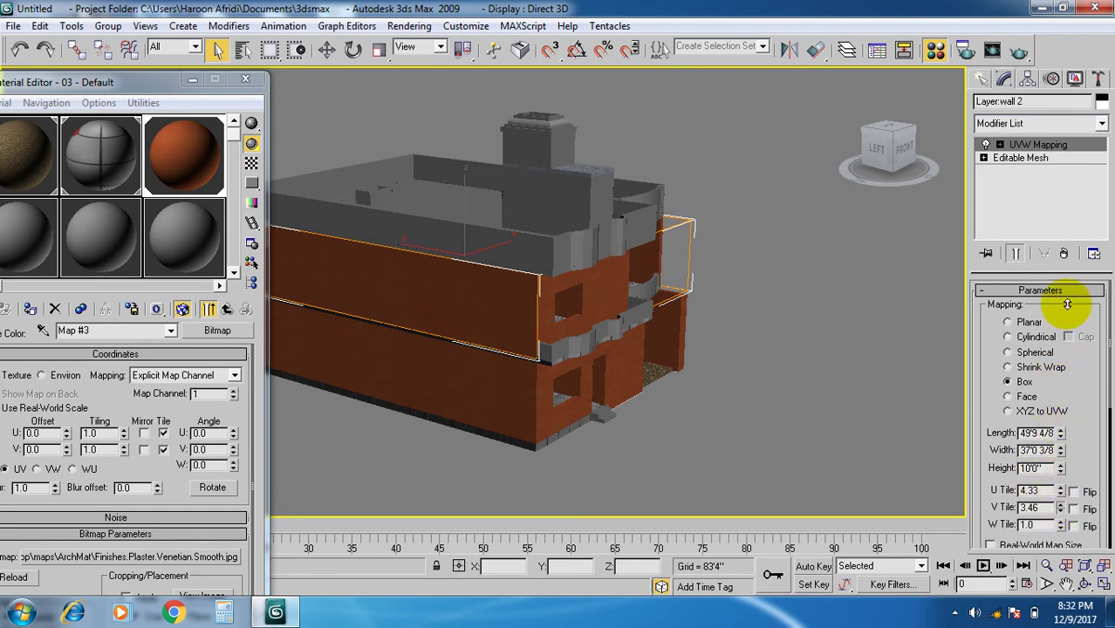
middle_click_drag(651, 319, 608, 410, "alt")
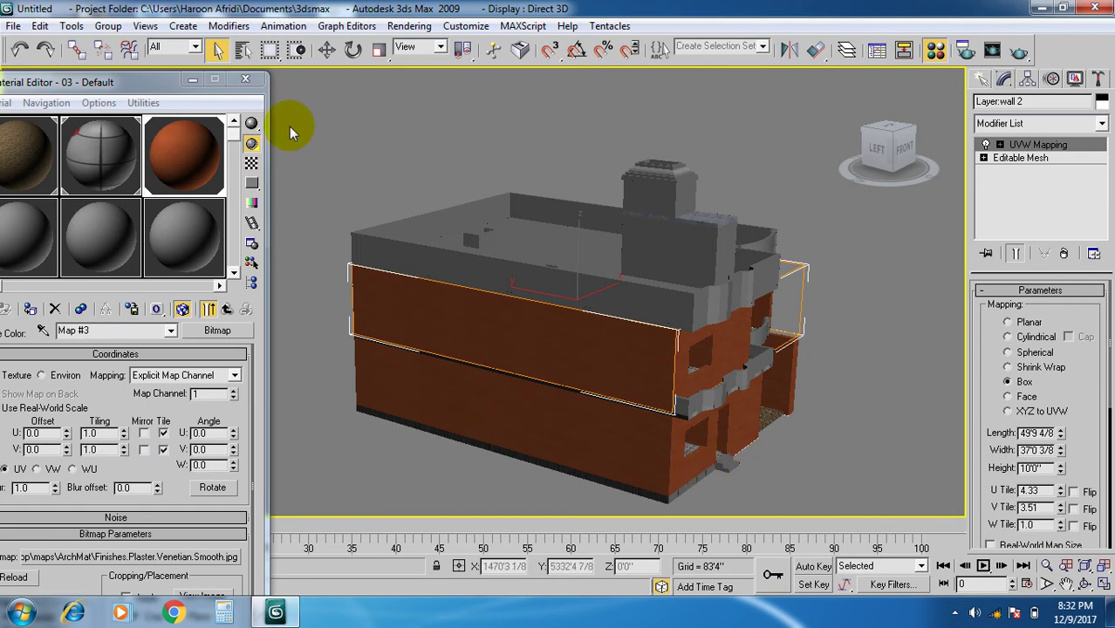
left_click(249, 81)
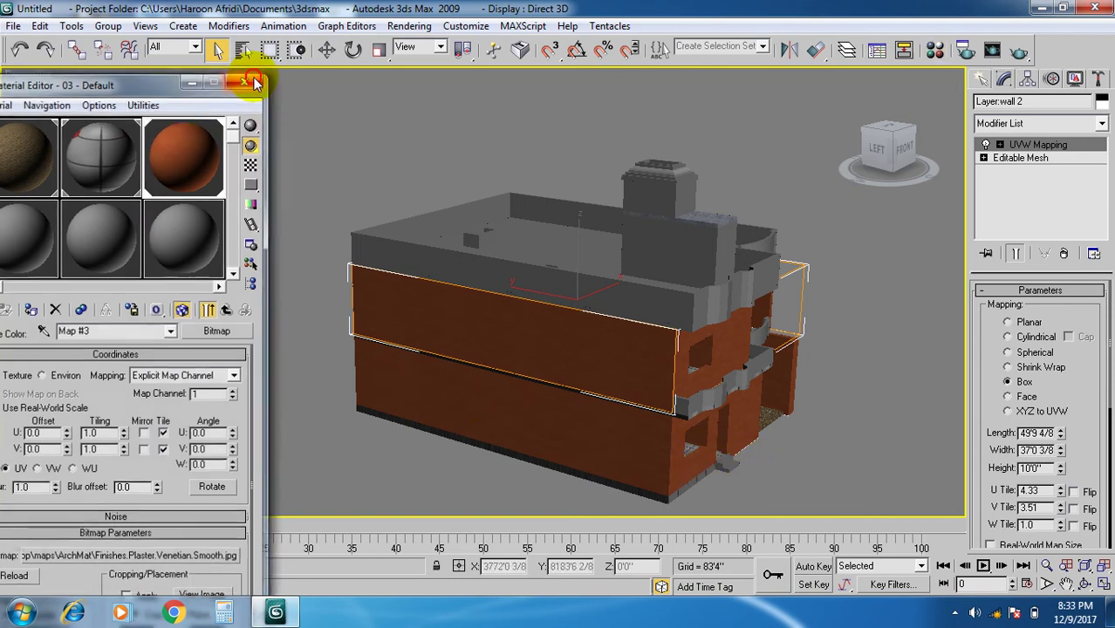
- Select the roof-level Layer:wal 3 by name, try deleting it, and undo the deletion
left_click(241, 51)
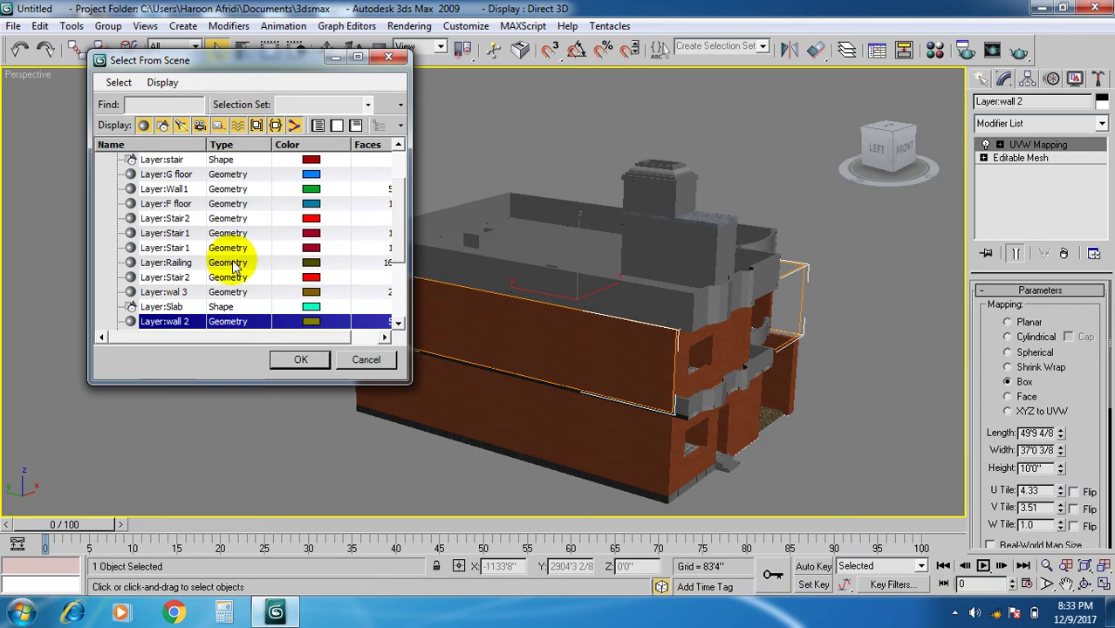
scroll(230, 260, "down", 2)
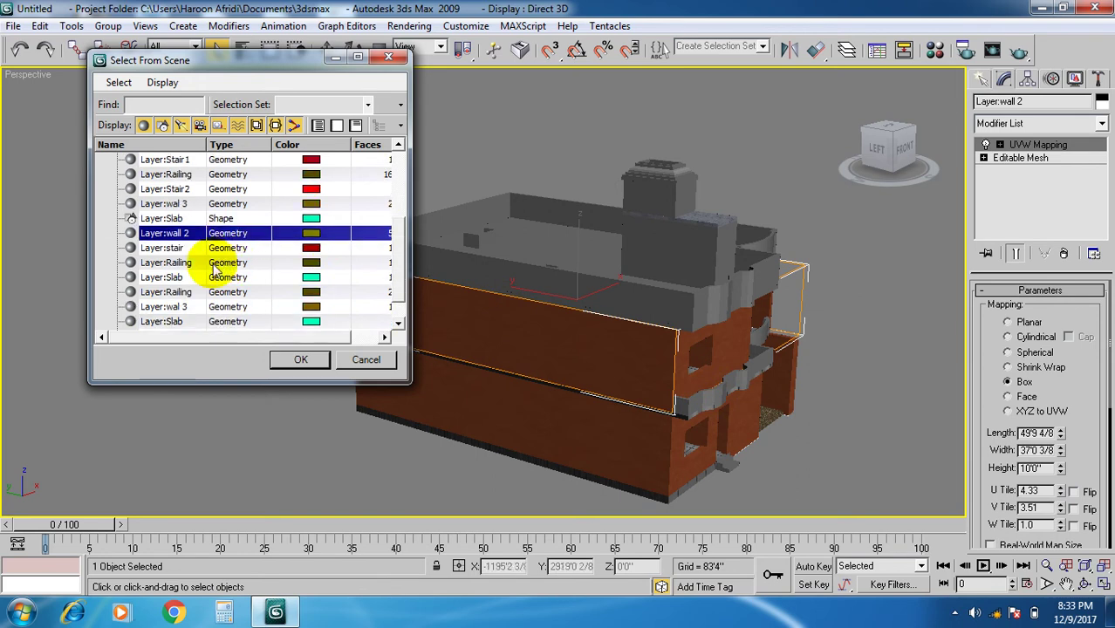
left_click(188, 307)
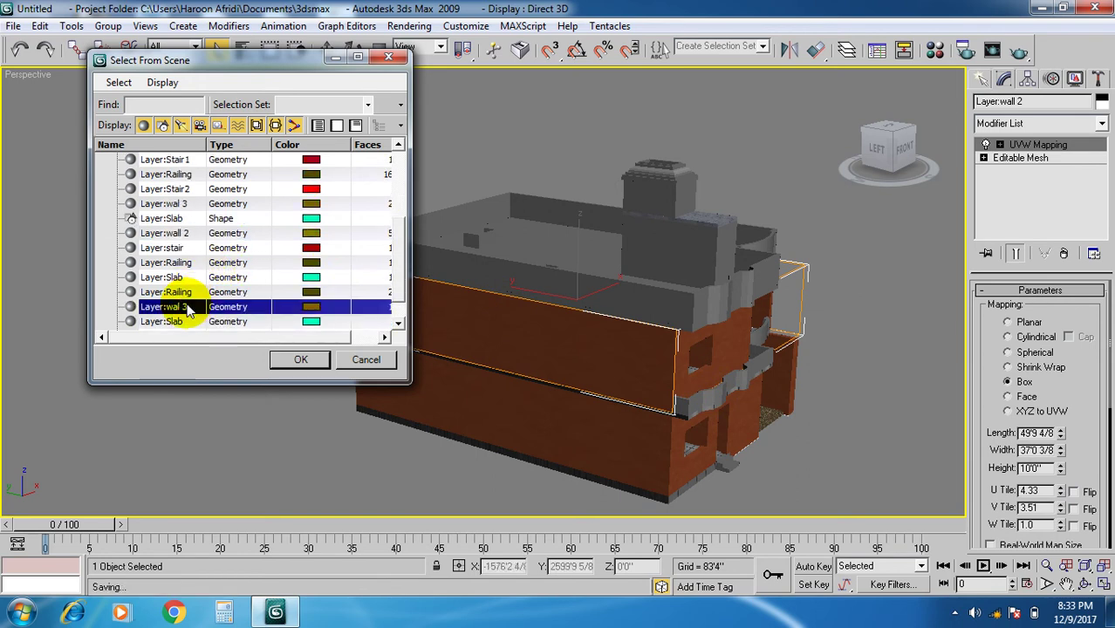
left_click(299, 357)
key("Delete")
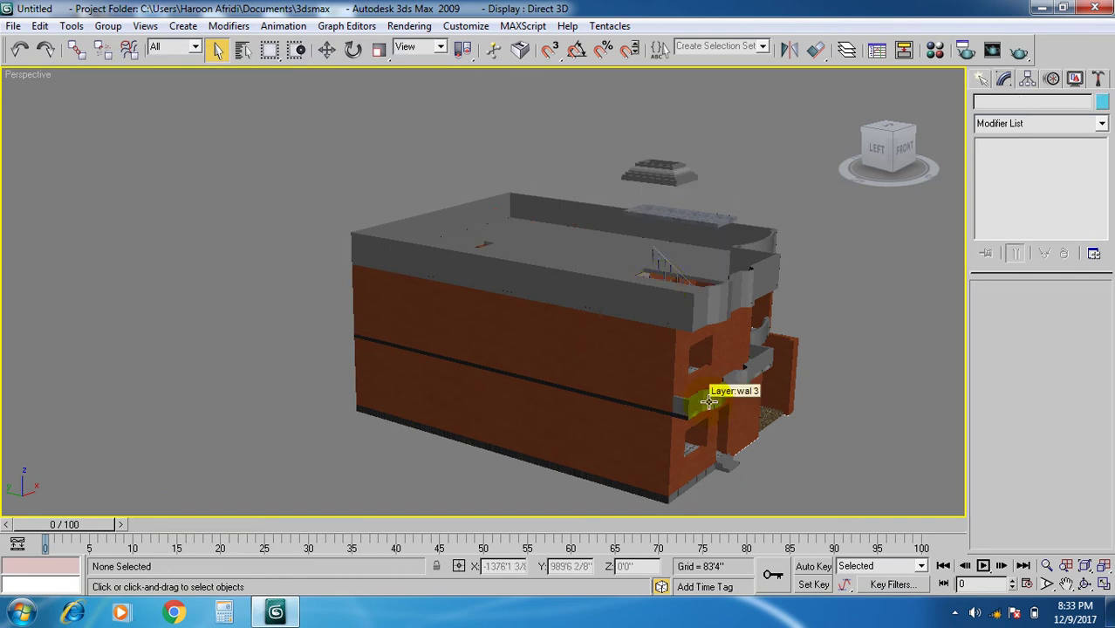
key("ctrl+z")
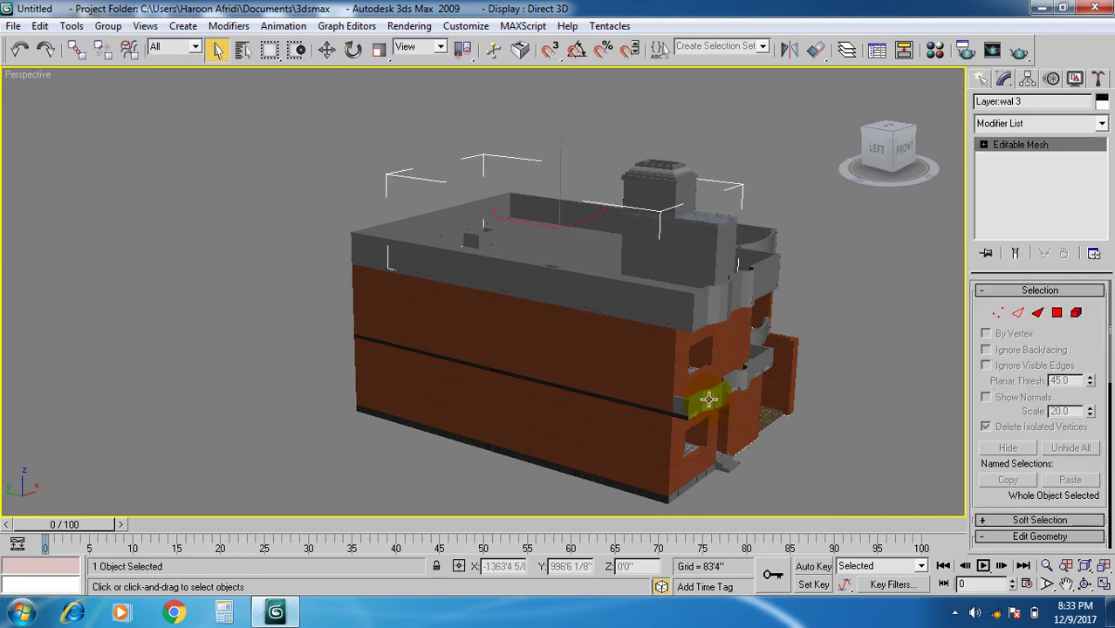
- Select the grey first-floor parapet wall (Layer:wal 3) along the house front in the viewport
scroll(708, 399, "up", 8)
middle_click_drag(682, 418, 375, 231)
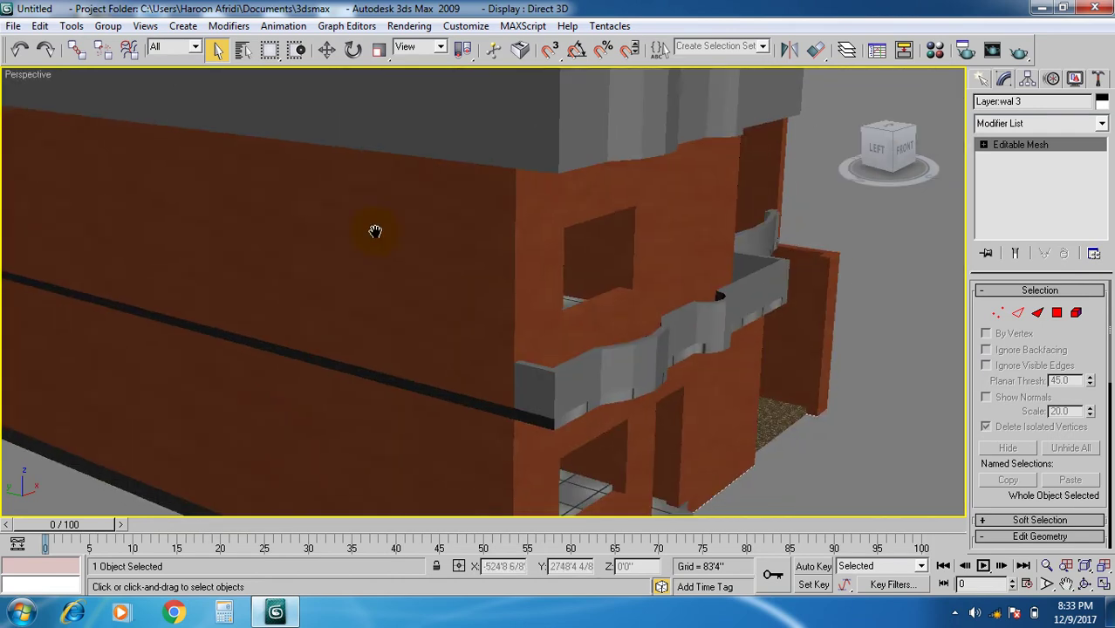
left_click(636, 347)
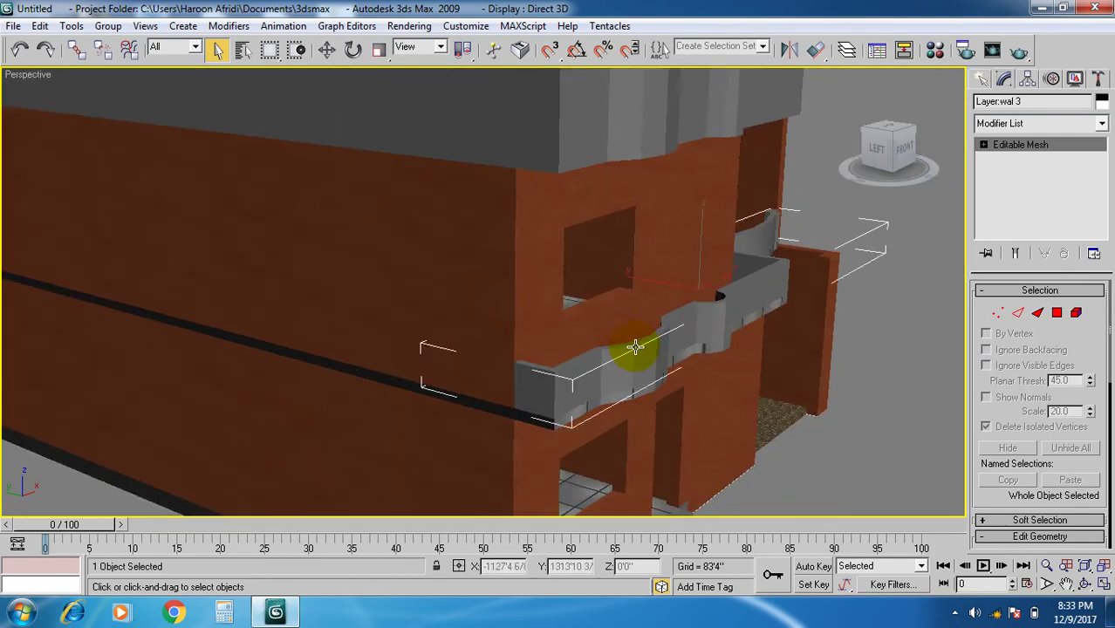
scroll(635, 348, "down", 6)
middle_click_drag(605, 326, 609, 345)
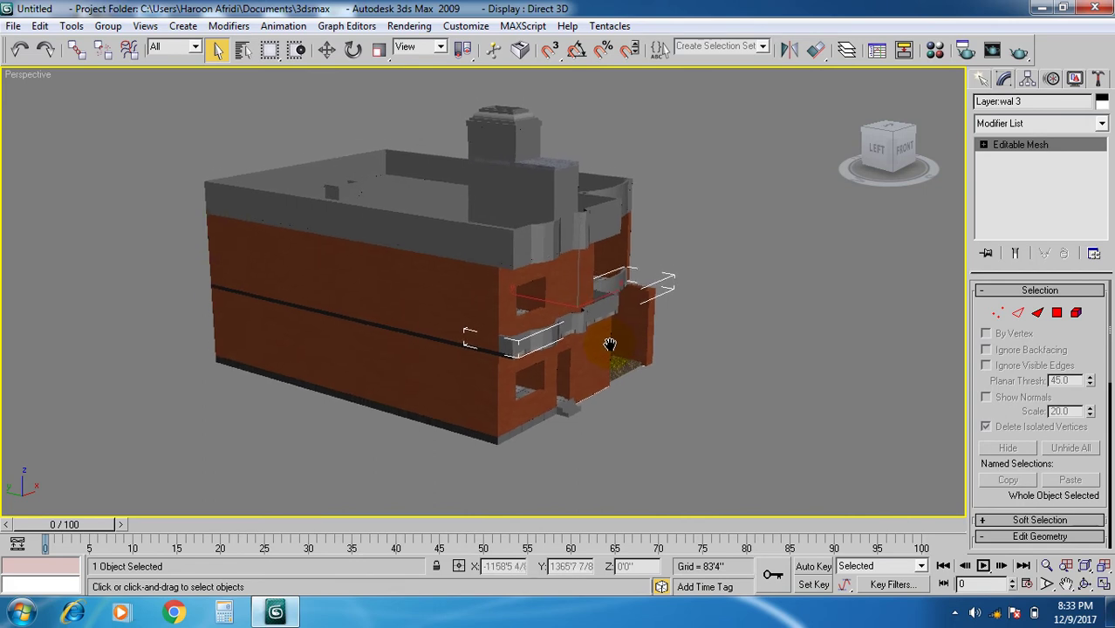
left_click(242, 50)
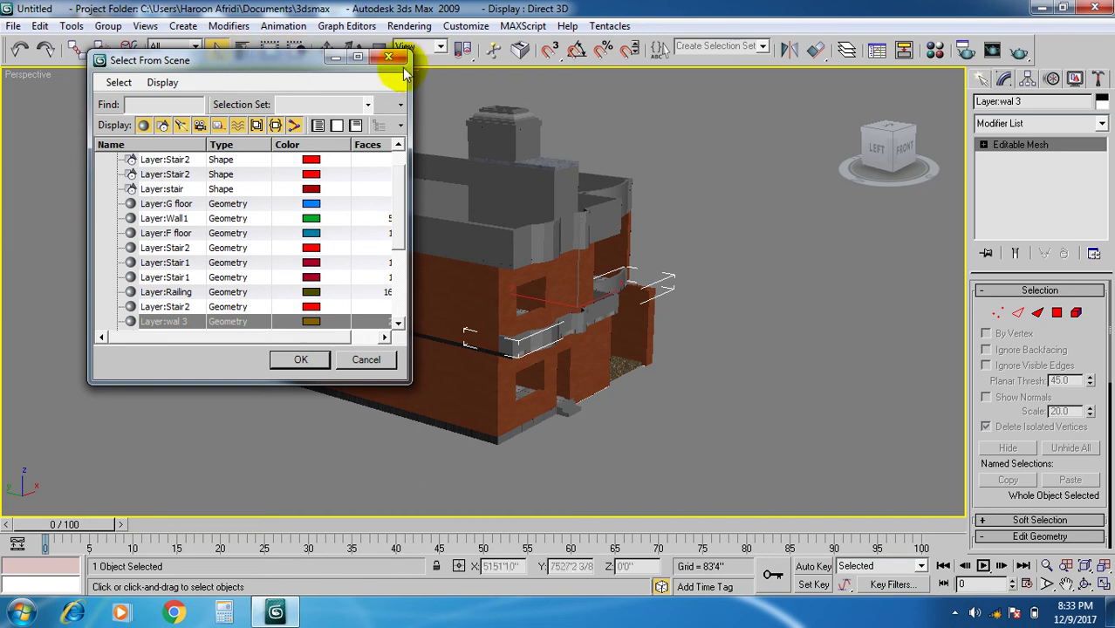
left_click(279, 248)
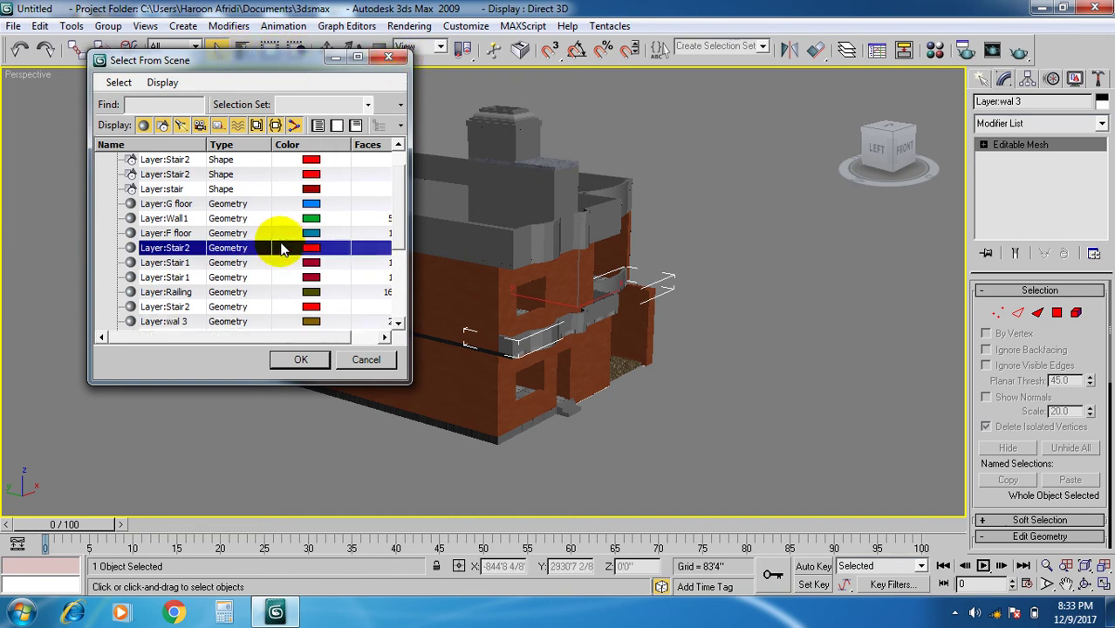
left_click(383, 61)
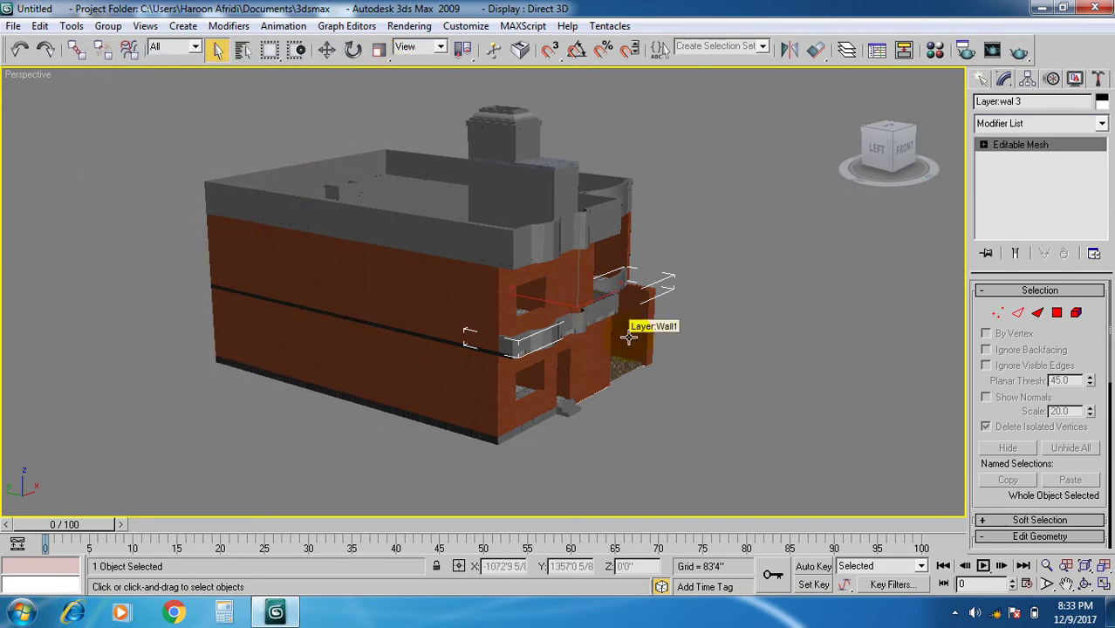
- Try deleting the selected first-floor front parapet, then restore it and inspect it up close
key("ctrl+d")
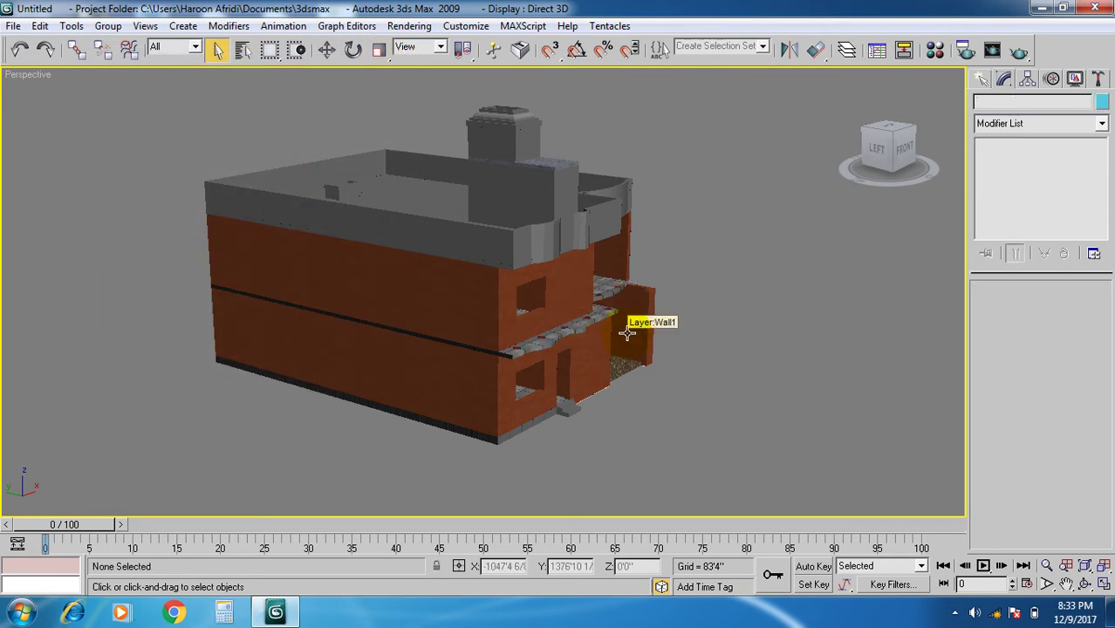
left_click(626, 334)
scroll(583, 403, "up", 8)
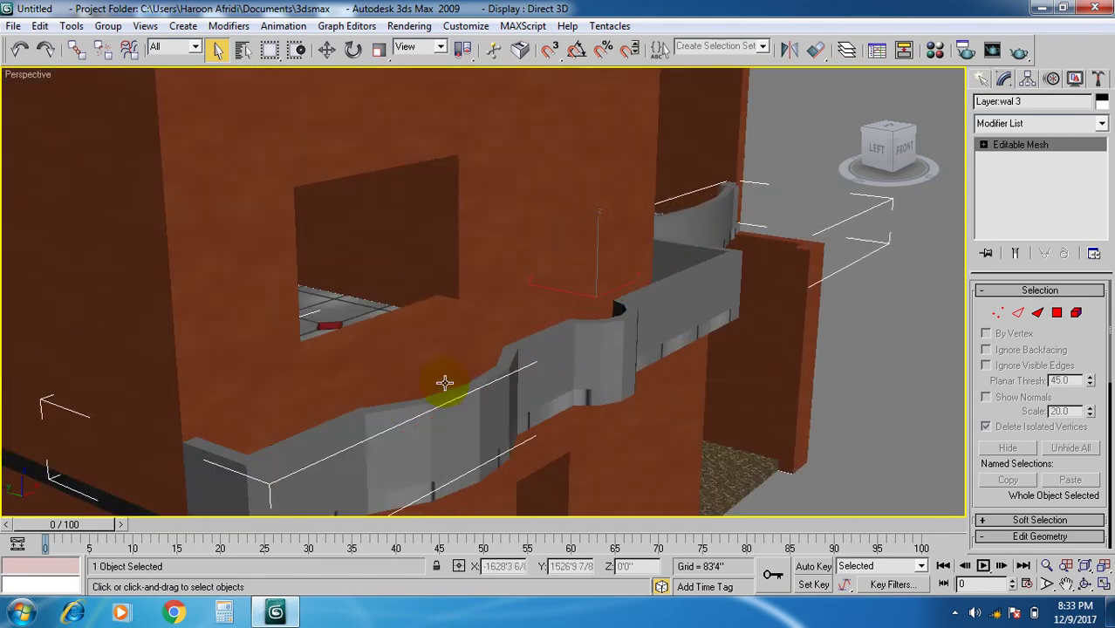
middle_click_drag(444, 382, 469, 374, "alt")
scroll(450, 389, "up", 5)
scroll(450, 388, "down", 5)
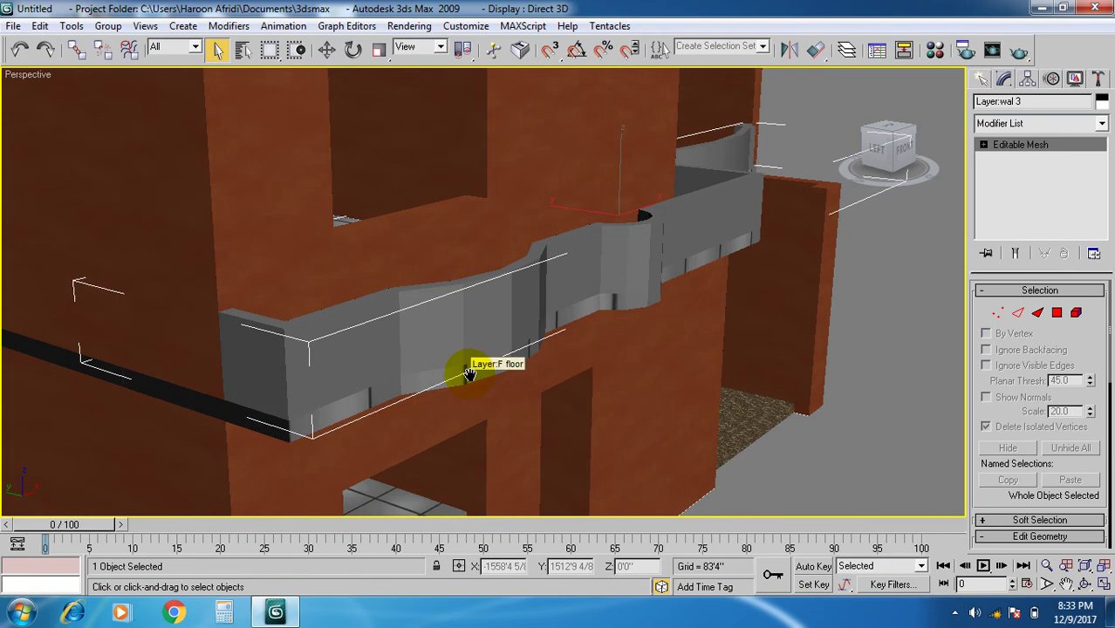
- Choose the unused material 04 - Default in the Material Editor and add a Bitmap map to its Diffuse colour
key("m")
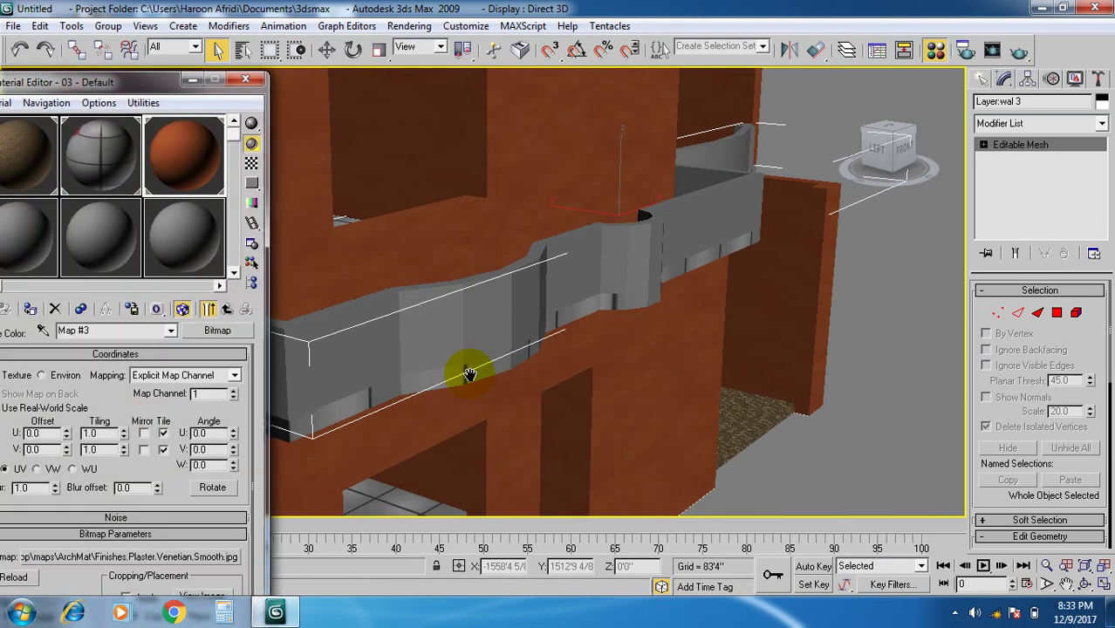
left_click(221, 288)
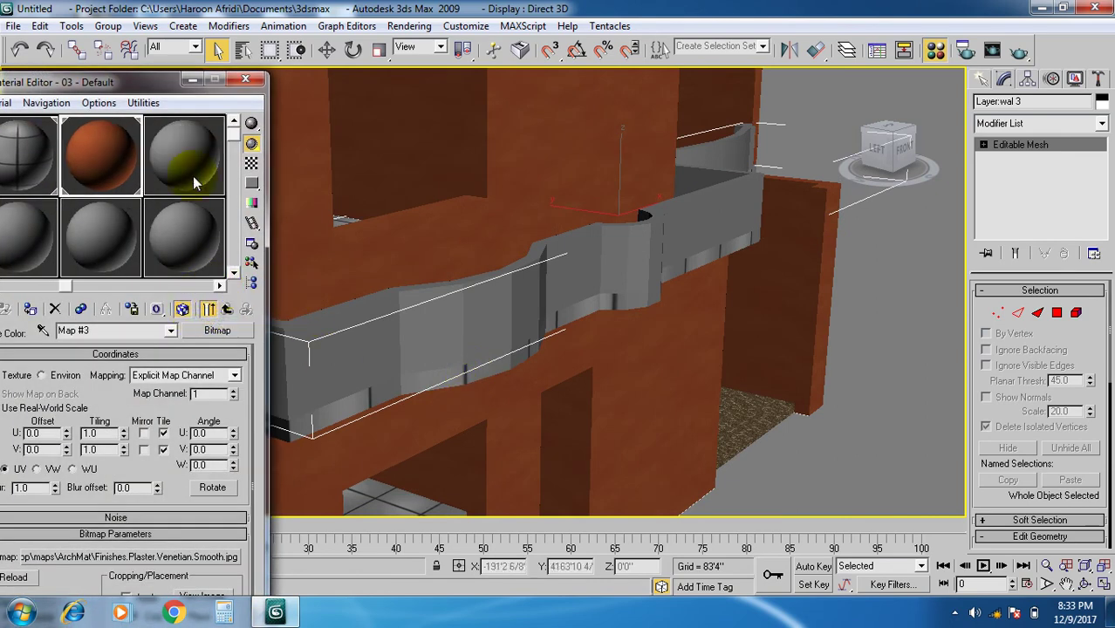
left_click(194, 155)
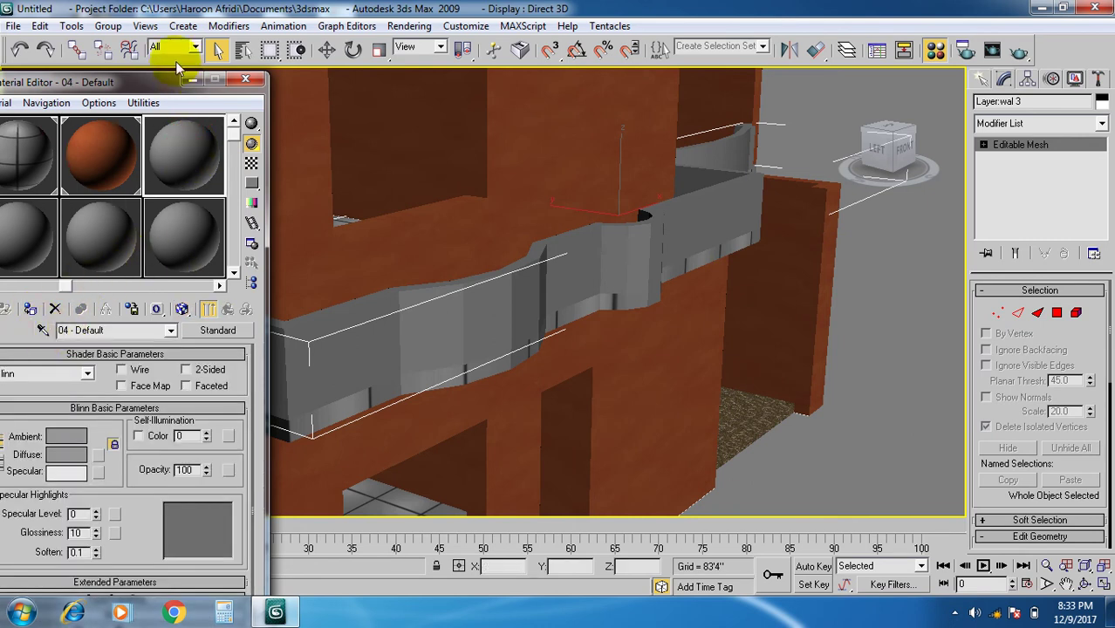
left_click_drag(160, 85, 212, 58)
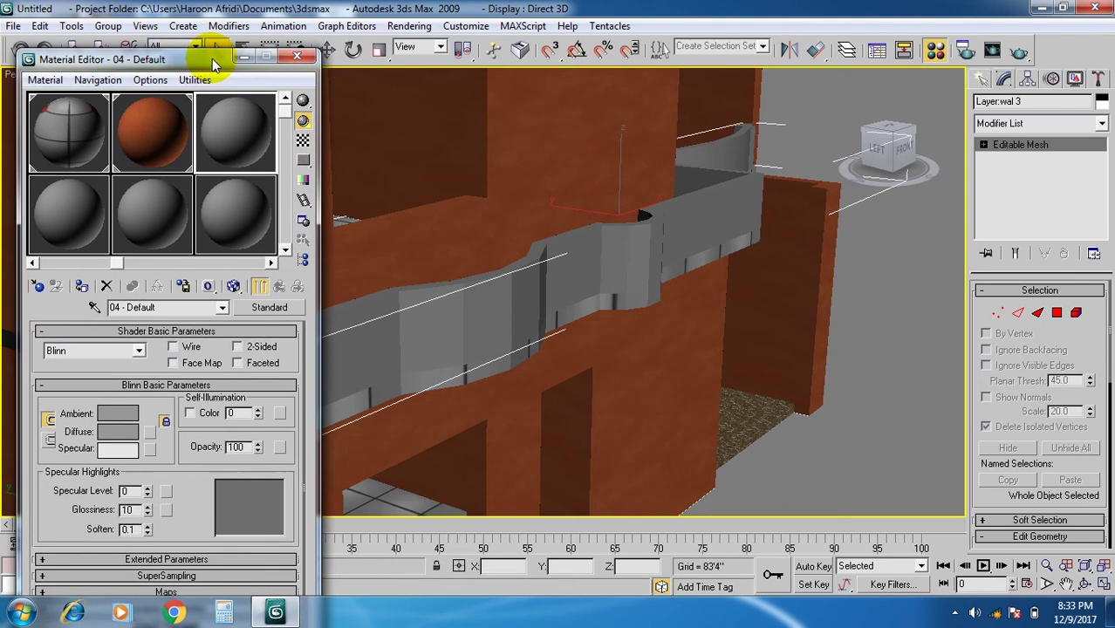
left_click(149, 431)
left_click(669, 115)
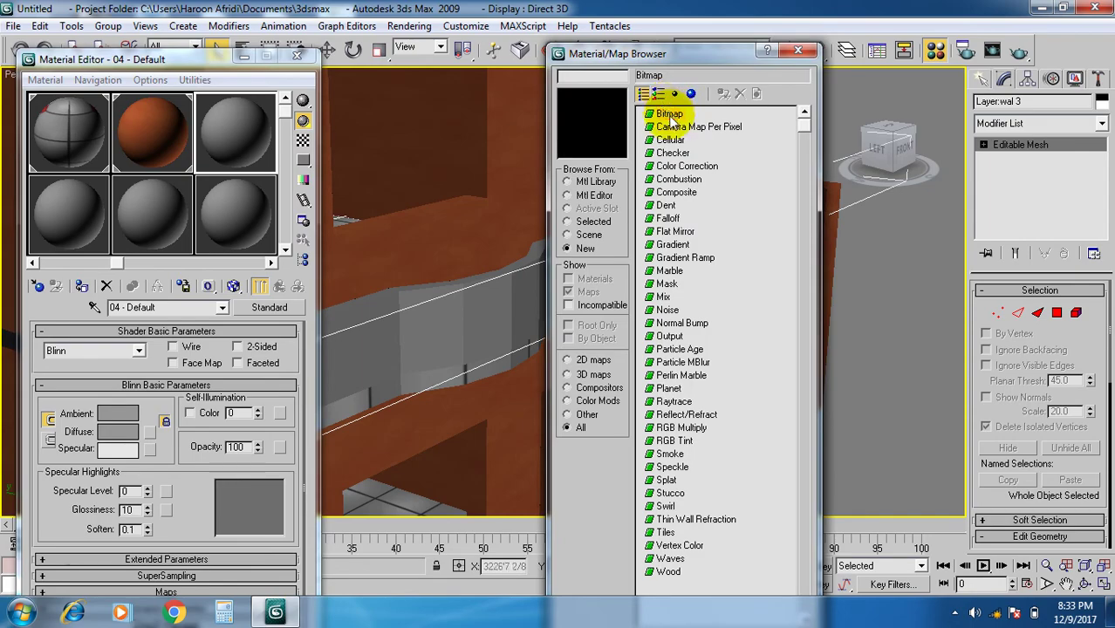
double_click(669, 115)
- Load the Masonry.Unit Masonry.Brick.Modular.Flemish Diagonal.jpg image from the ArchMat folder as the diffuse bitmap
scroll(503, 225, "down", 10)
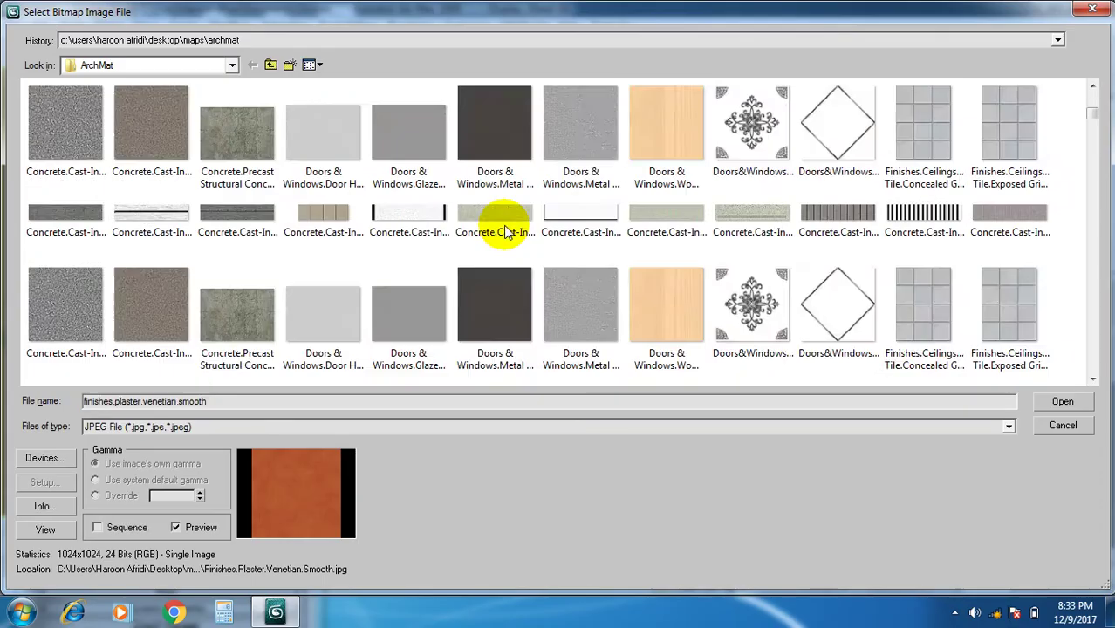
scroll(511, 231, "down", 5)
scroll(511, 230, "down", 5)
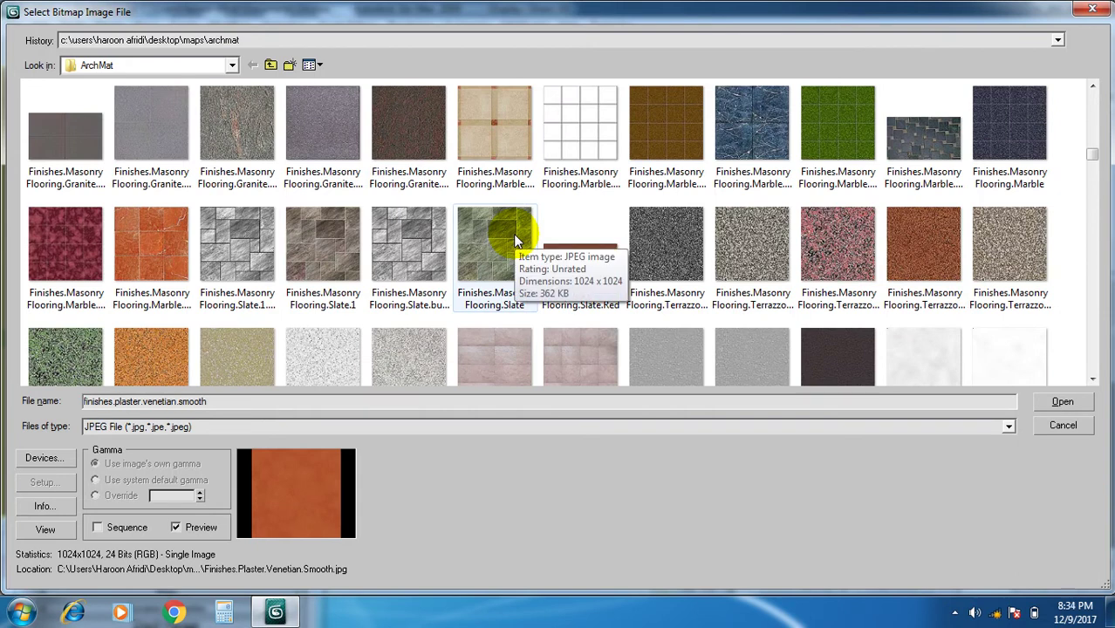
scroll(515, 241, "down", 3)
scroll(515, 238, "down", 3)
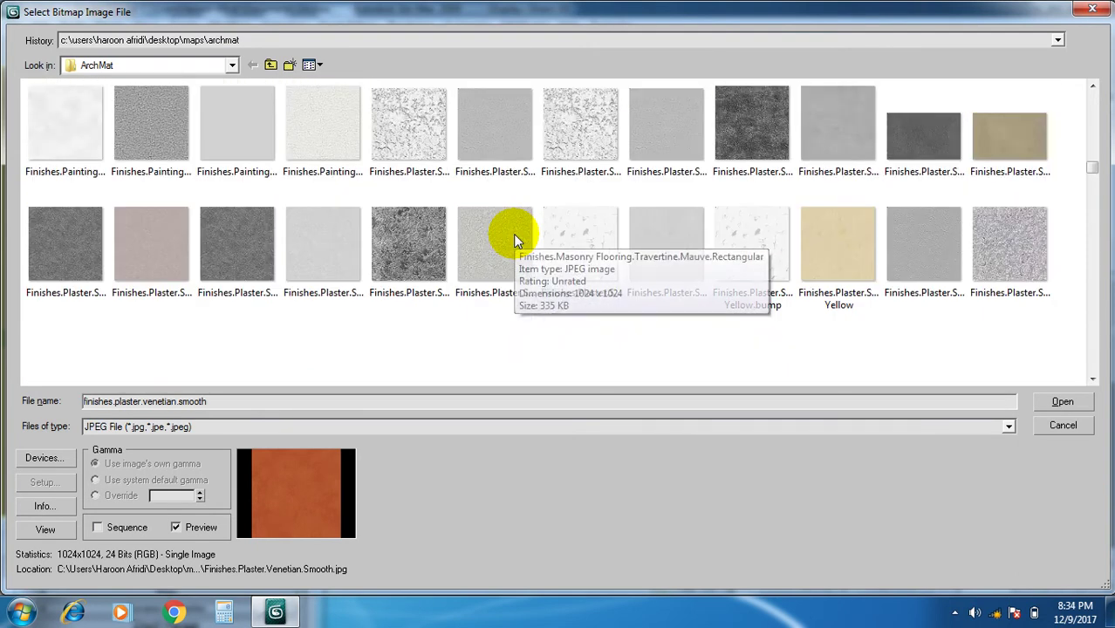
scroll(514, 235, "down", 3)
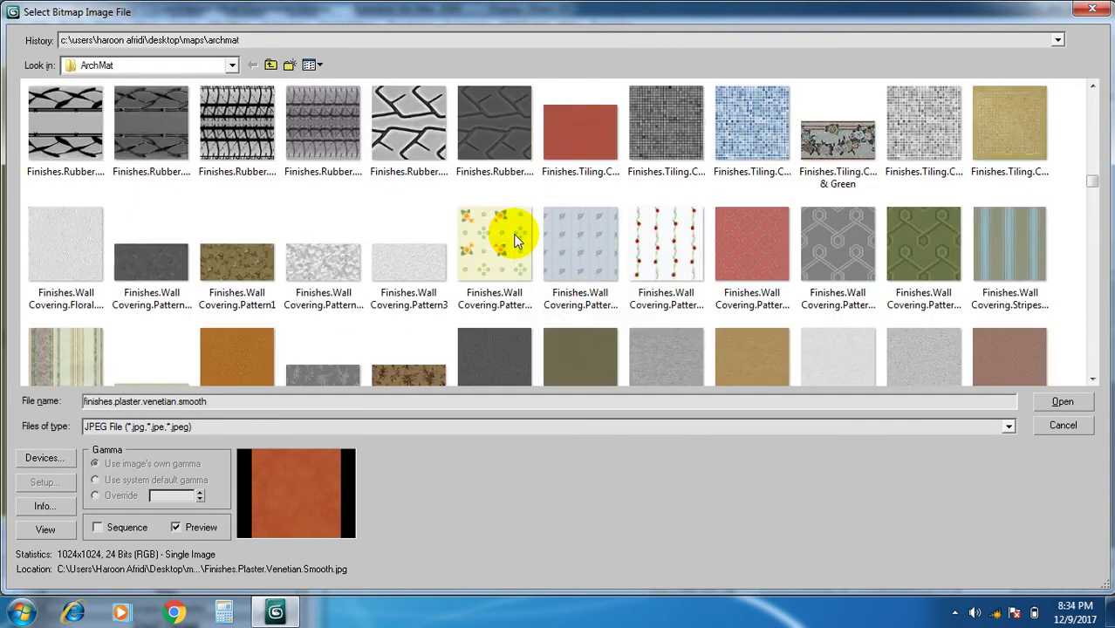
scroll(517, 240, "down", 3)
scroll(526, 252, "down", 6)
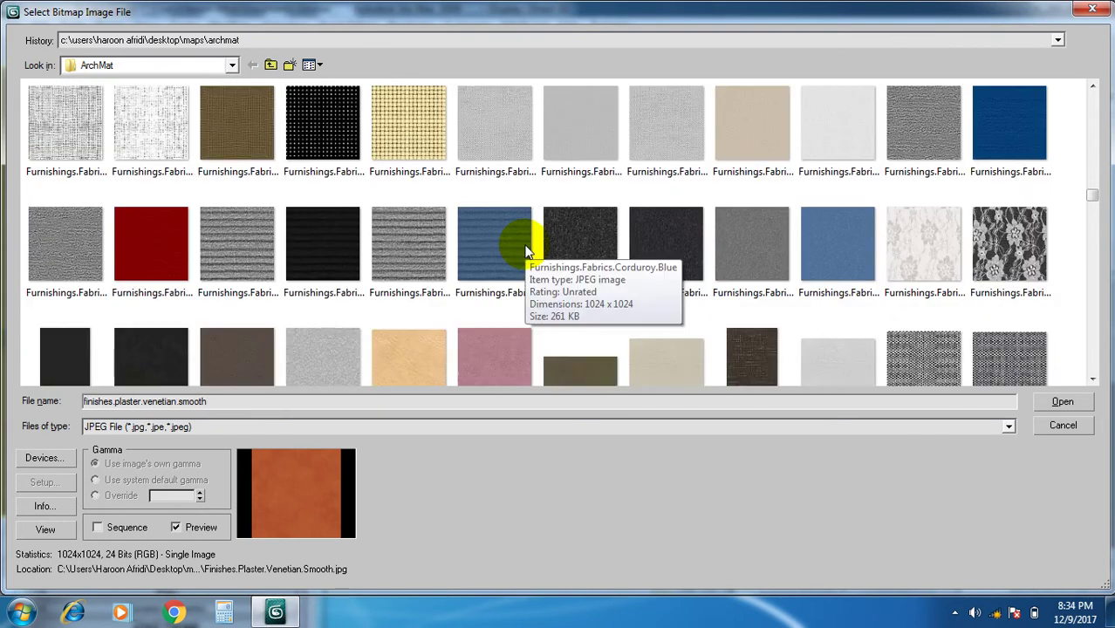
scroll(526, 251, "down", 3)
scroll(526, 251, "down", 3)
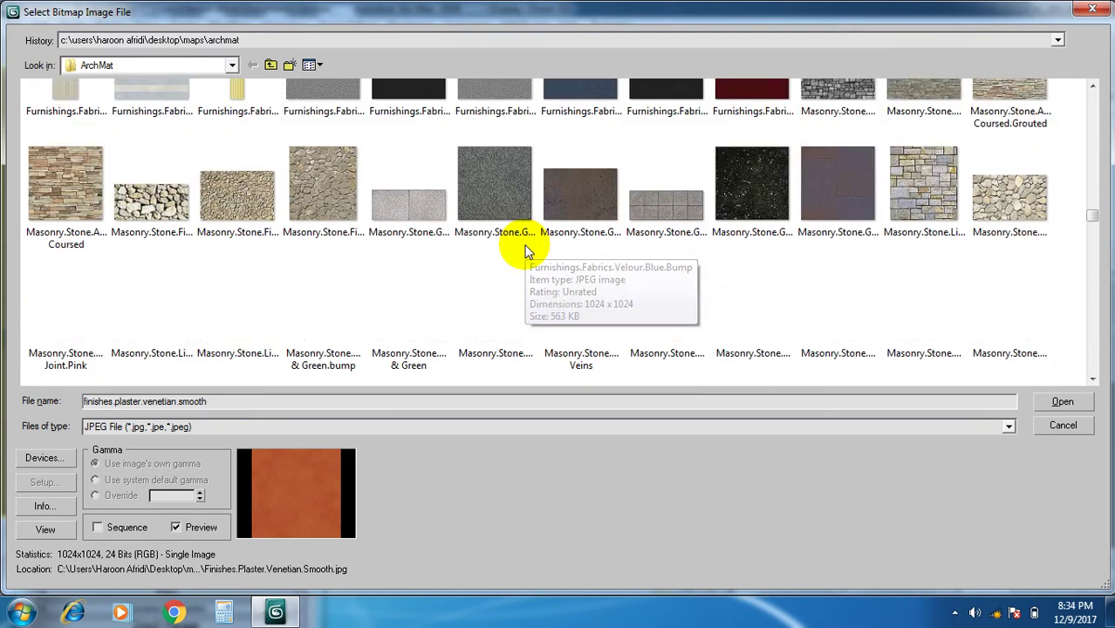
scroll(526, 251, "down", 3)
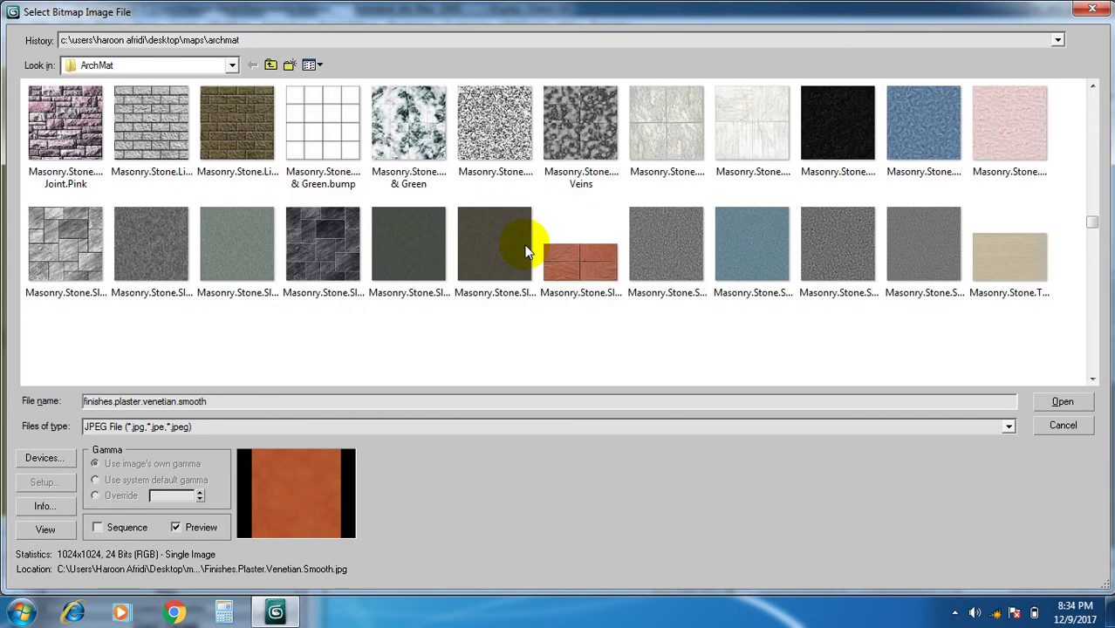
scroll(526, 251, "down", 3)
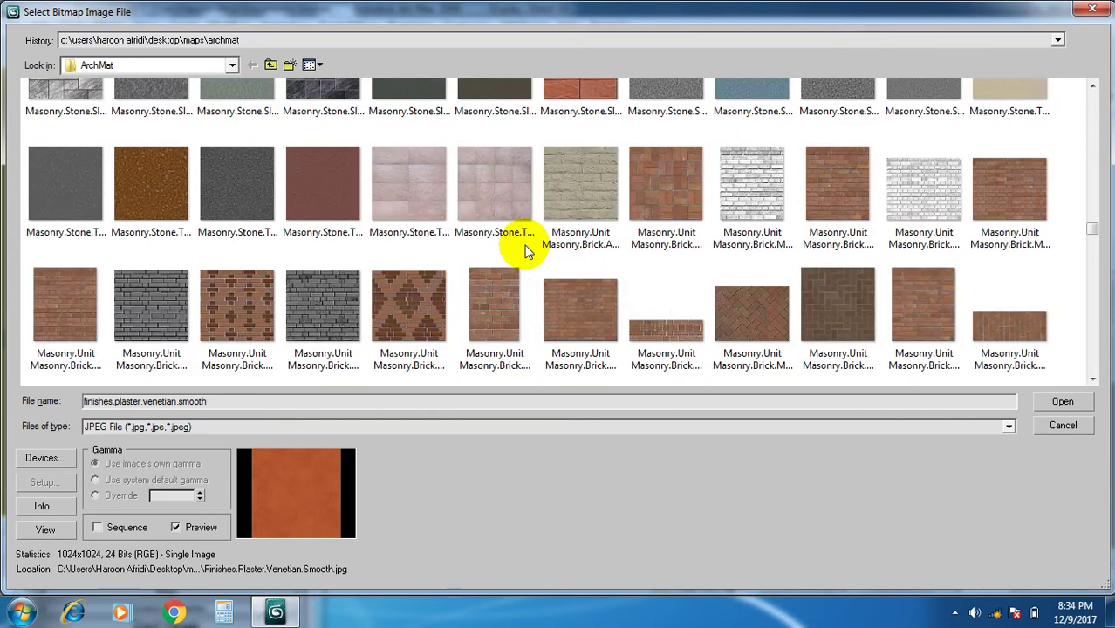
double_click(404, 307)
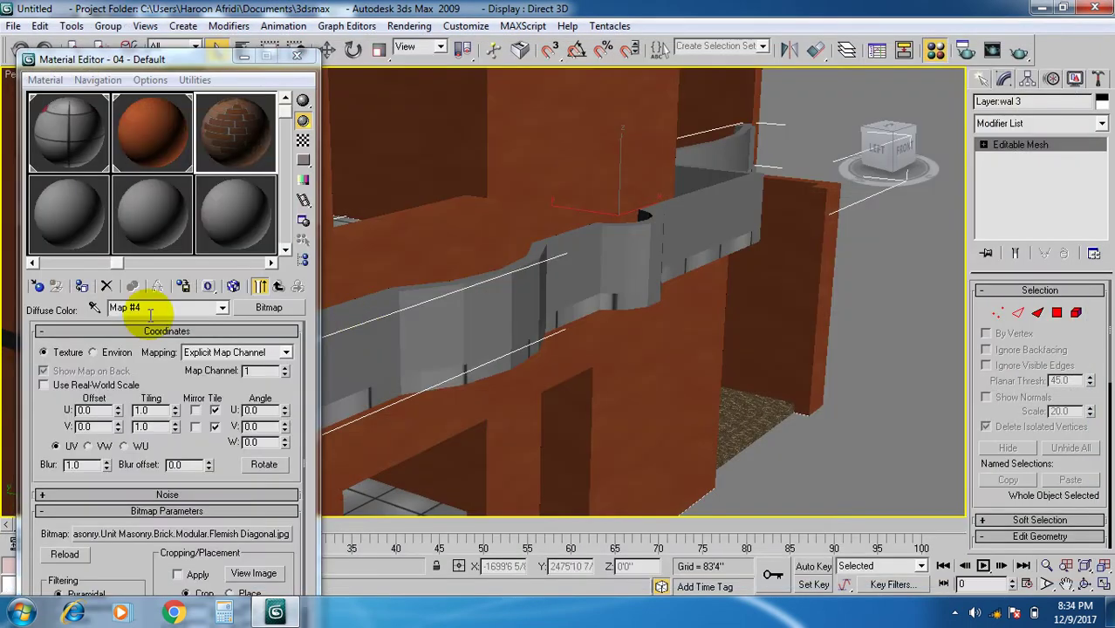
- Assign the brick material to the first-floor front parapet with its map shown in the viewport, and add a UVW Map modifier
left_click(82, 287)
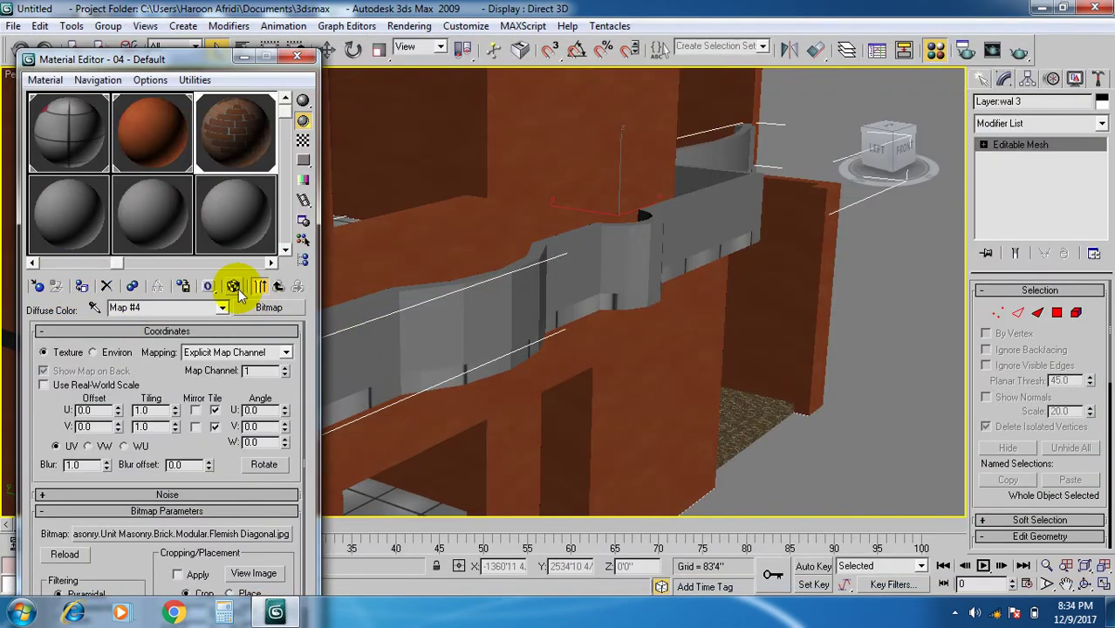
left_click(234, 287)
left_click(1061, 123)
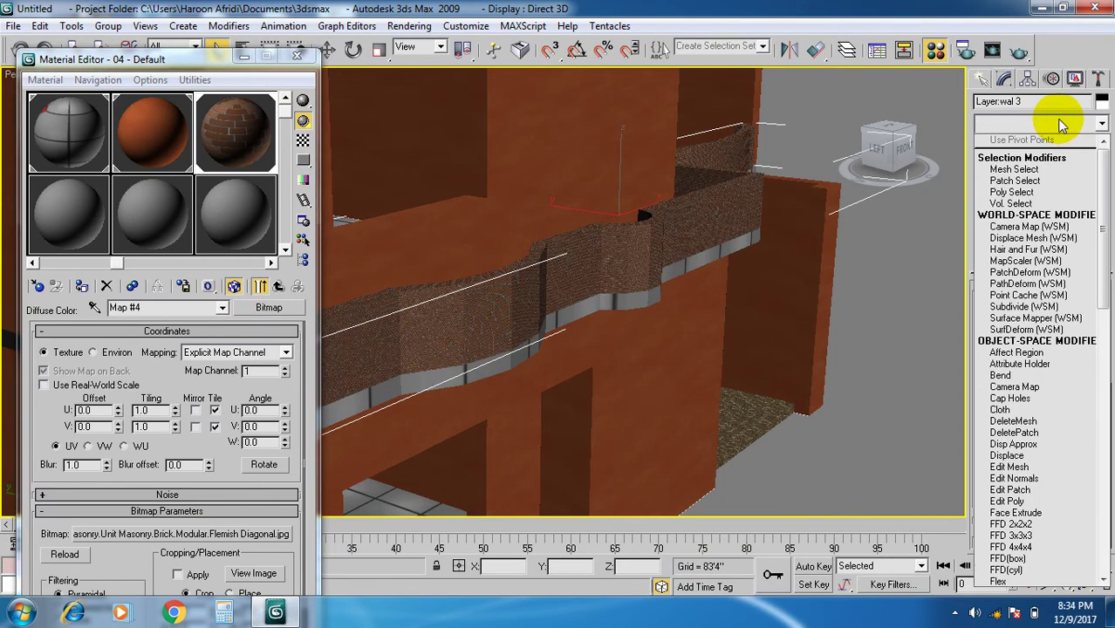
key("u")
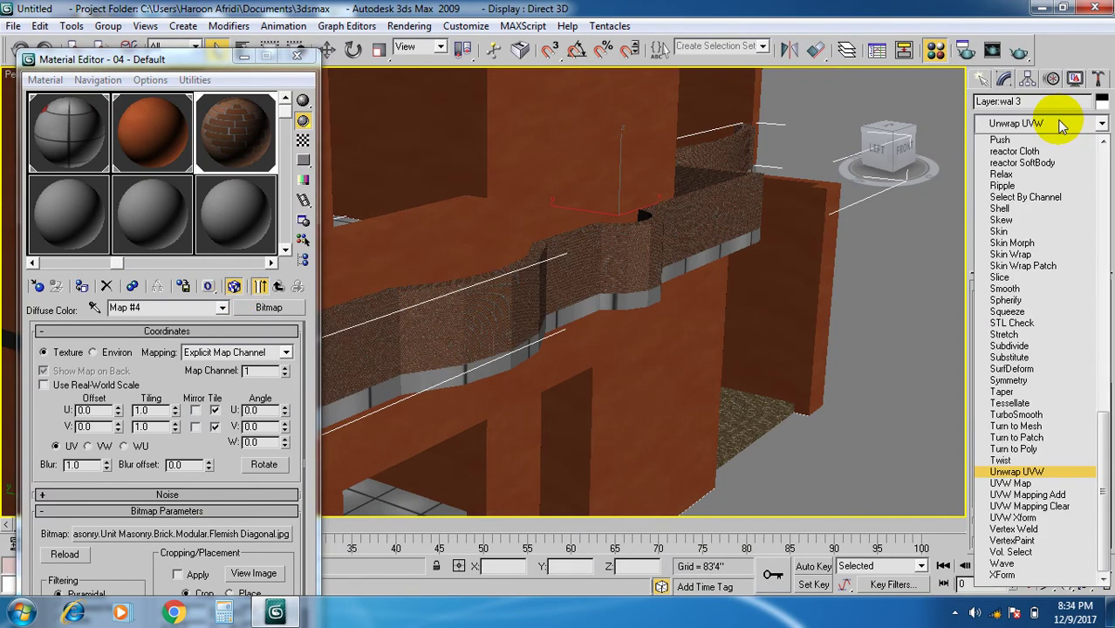
left_click(1011, 483)
scroll(811, 377, "up", 3)
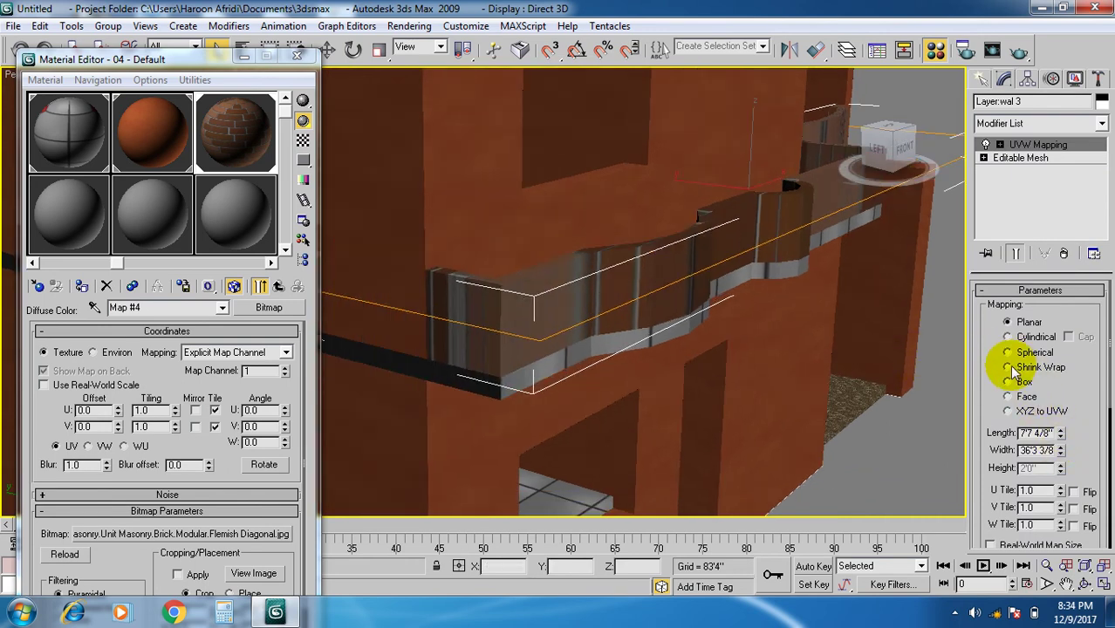
- Try Cylindrical and Spherical mapping on the first-floor front parapet, then set Box mapping with U Tile 4.9 and V Tile 6.18
left_click(1008, 337)
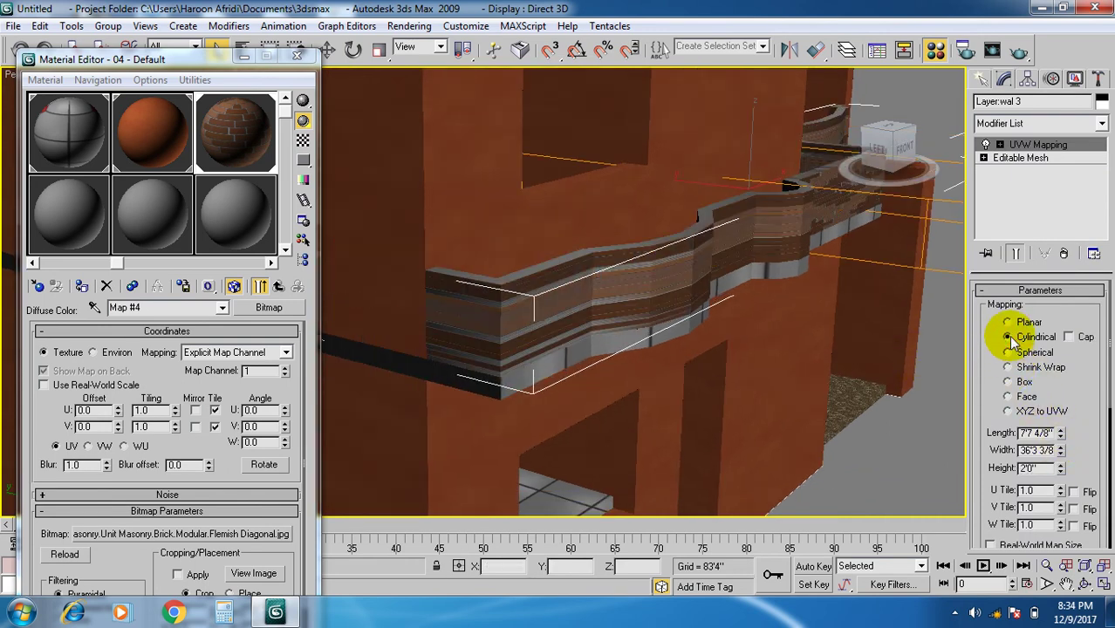
left_click(1007, 352)
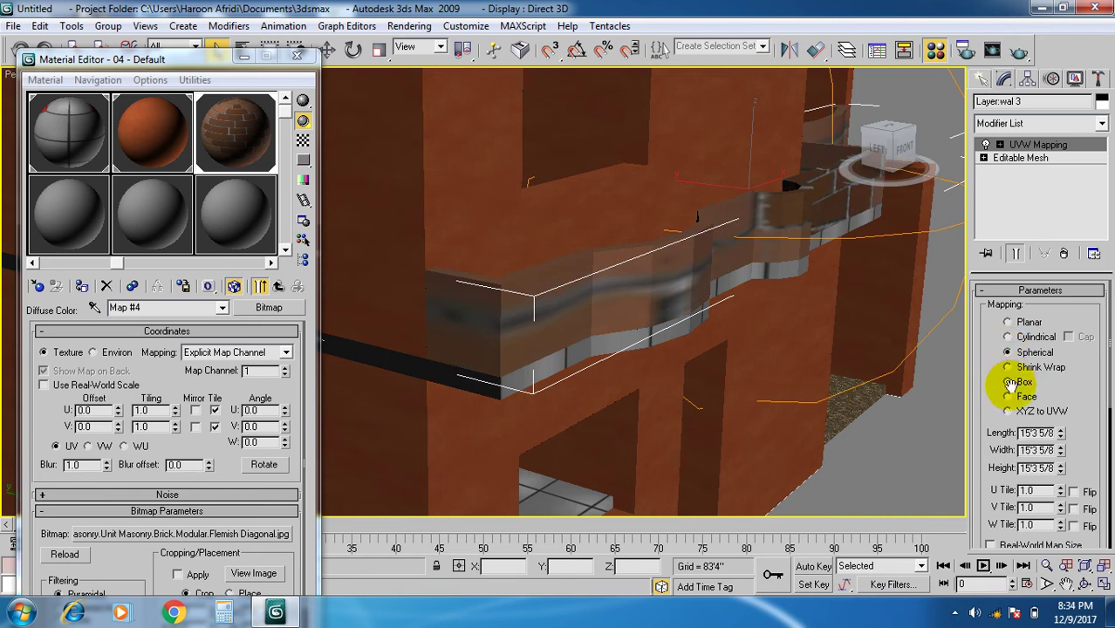
left_click(1008, 383)
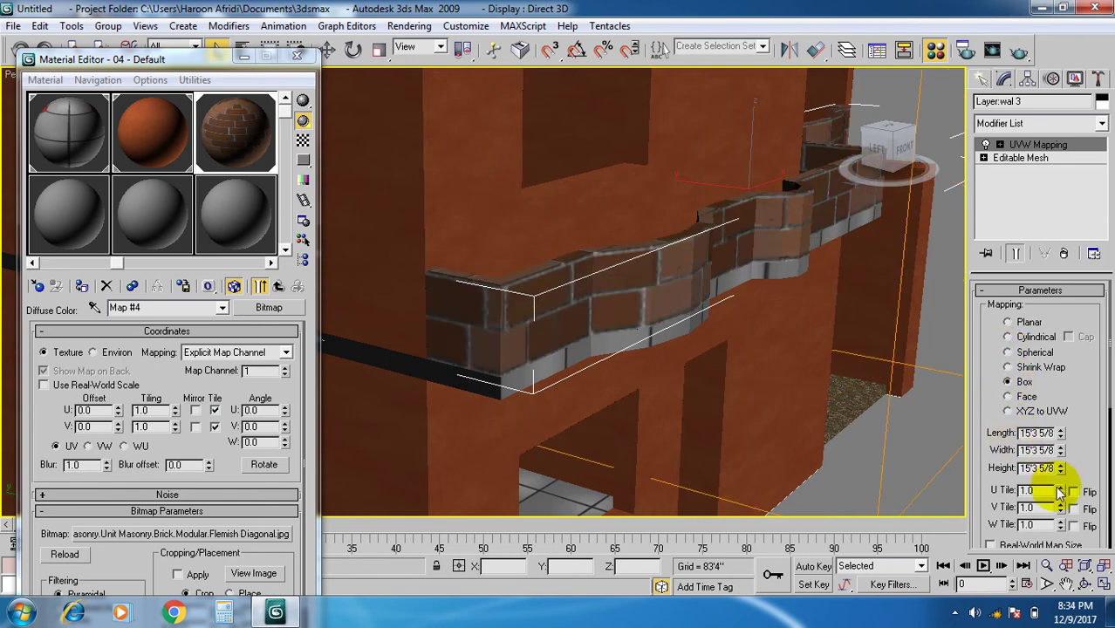
left_click_drag(1062, 491, 1053, 79)
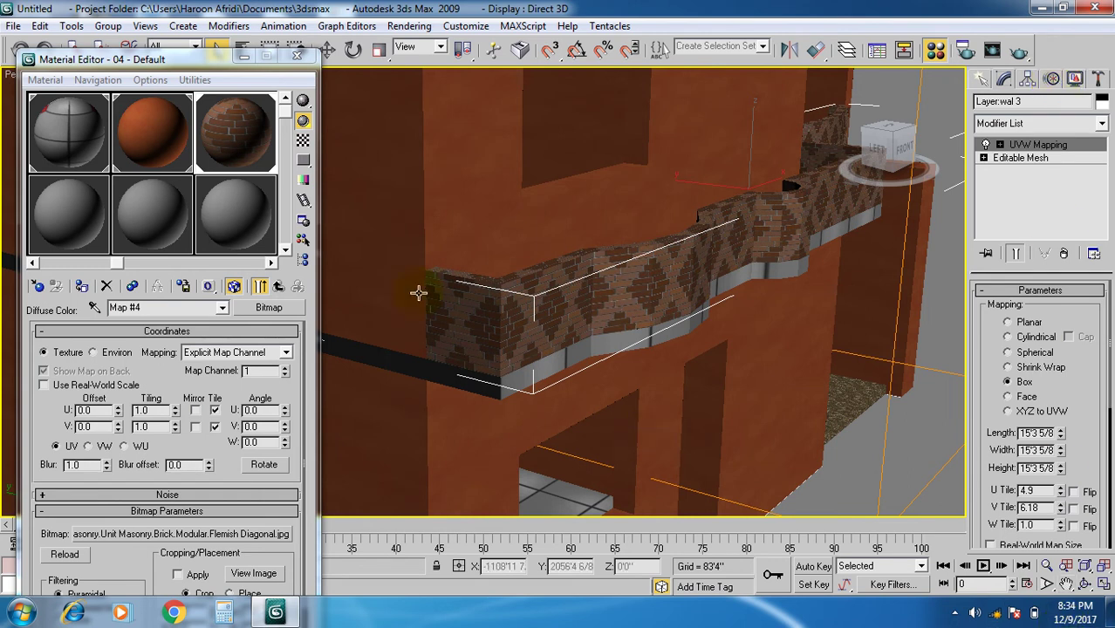
left_click(296, 55)
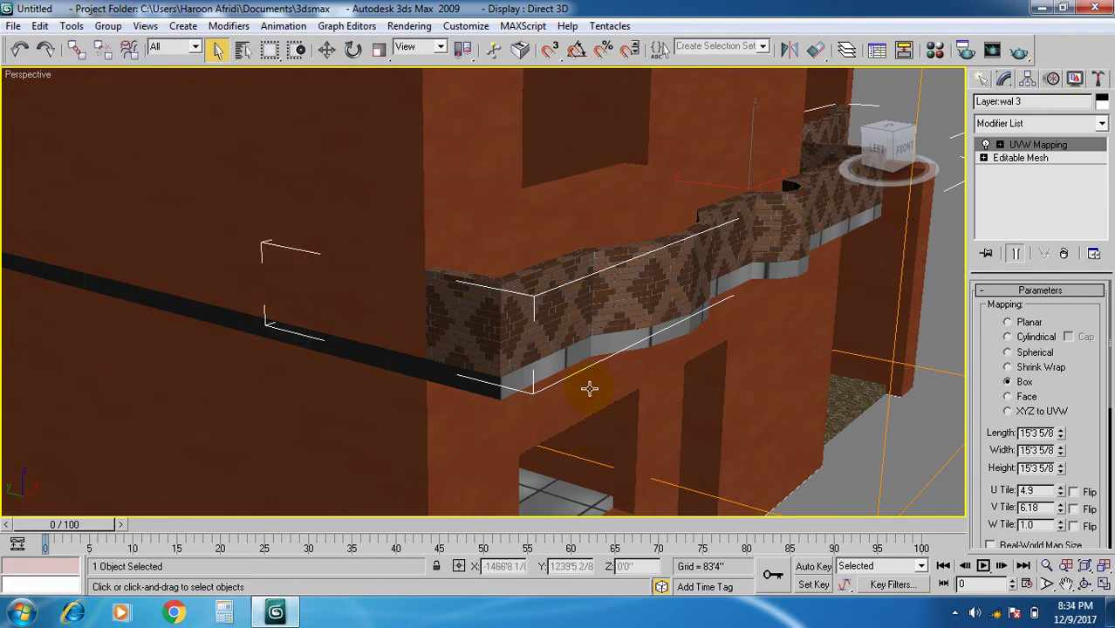
- Select the grey parapet that runs around the roof of the house
scroll(590, 389, "down", 5)
scroll(590, 381, "up", 6)
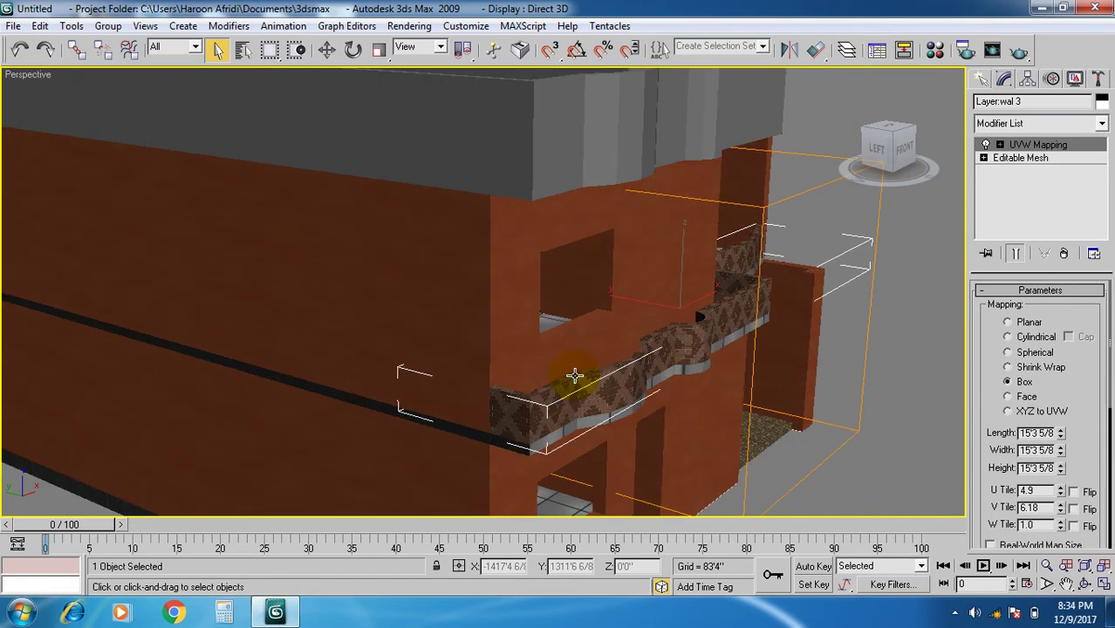
scroll(594, 373, "down", 4)
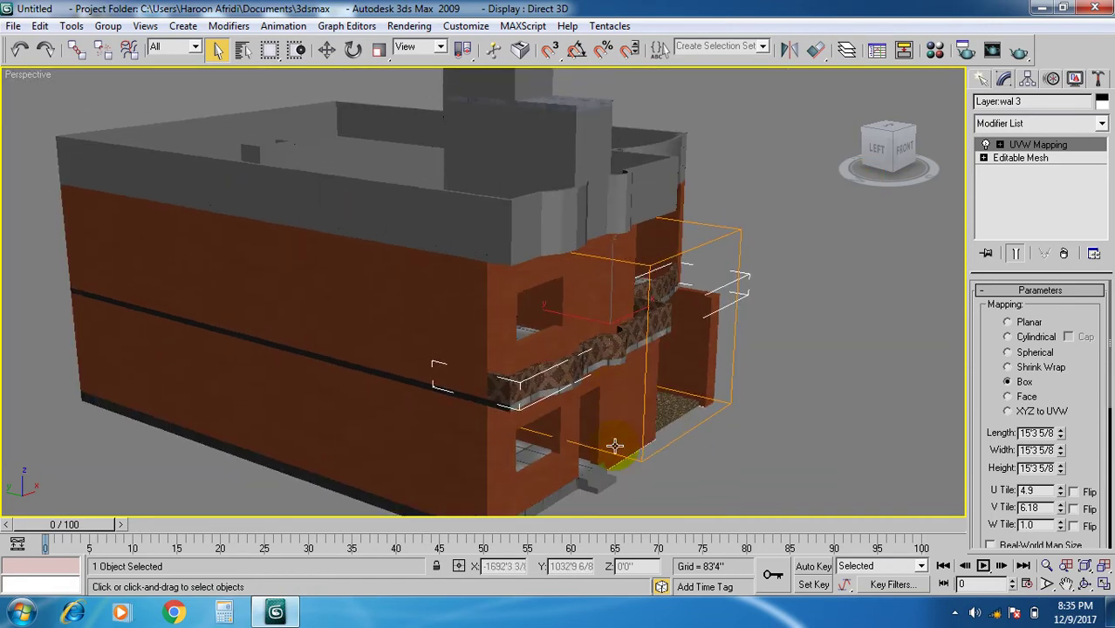
scroll(608, 439, "down", 4)
scroll(604, 438, "up", 5)
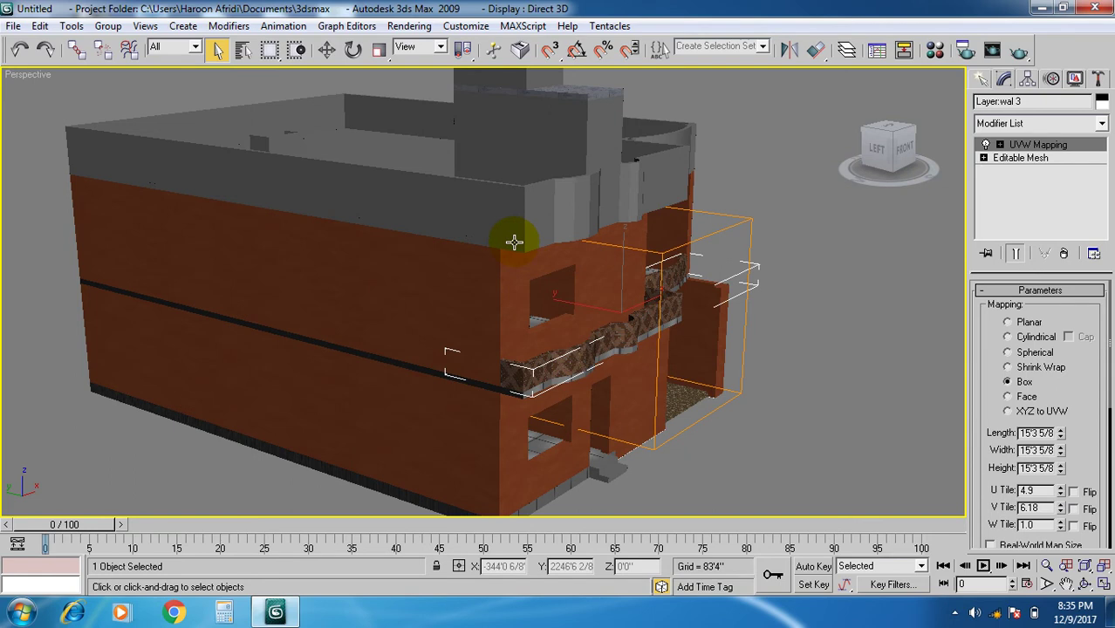
left_click(244, 49)
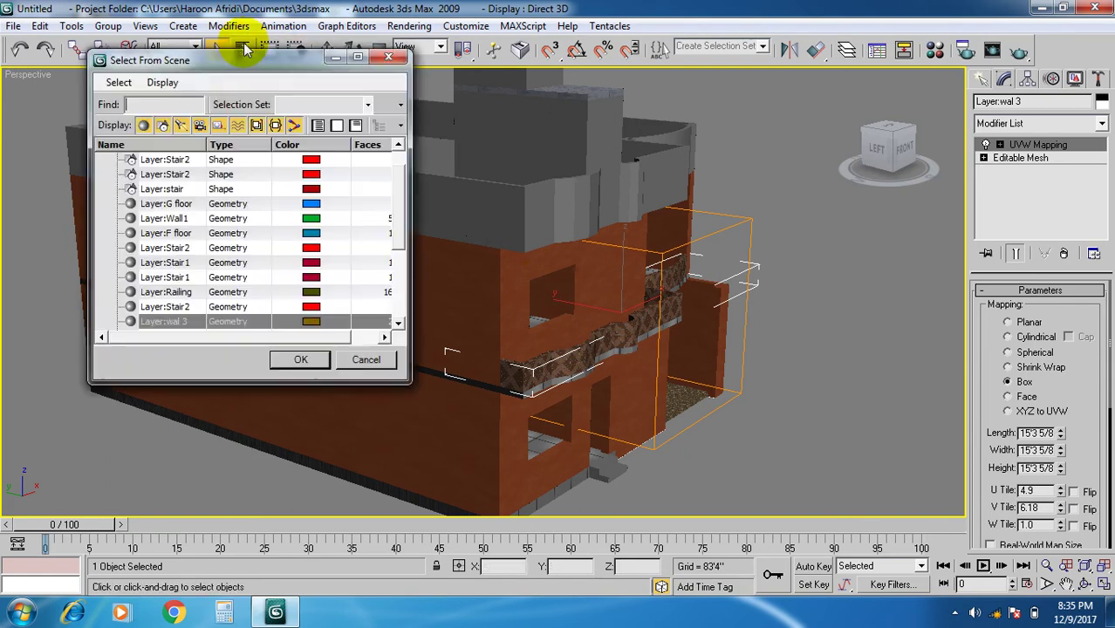
left_click(388, 57)
left_click(511, 191)
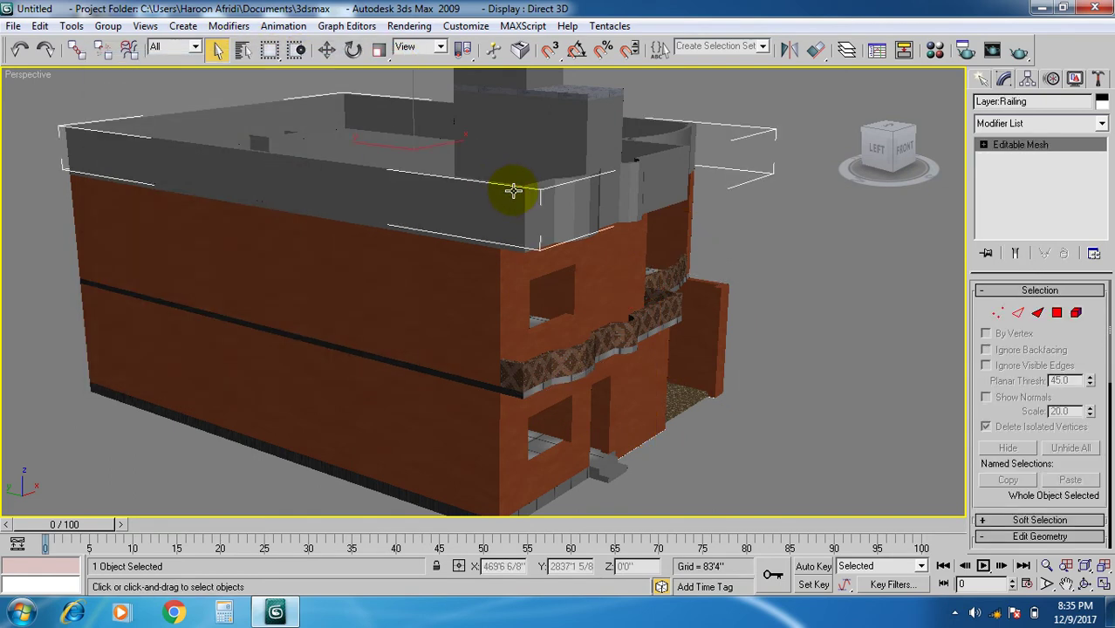
- Choose the last Layer:Railing geometry from the scene object list, delete it to identify it, and undo the deletion
left_click(243, 52)
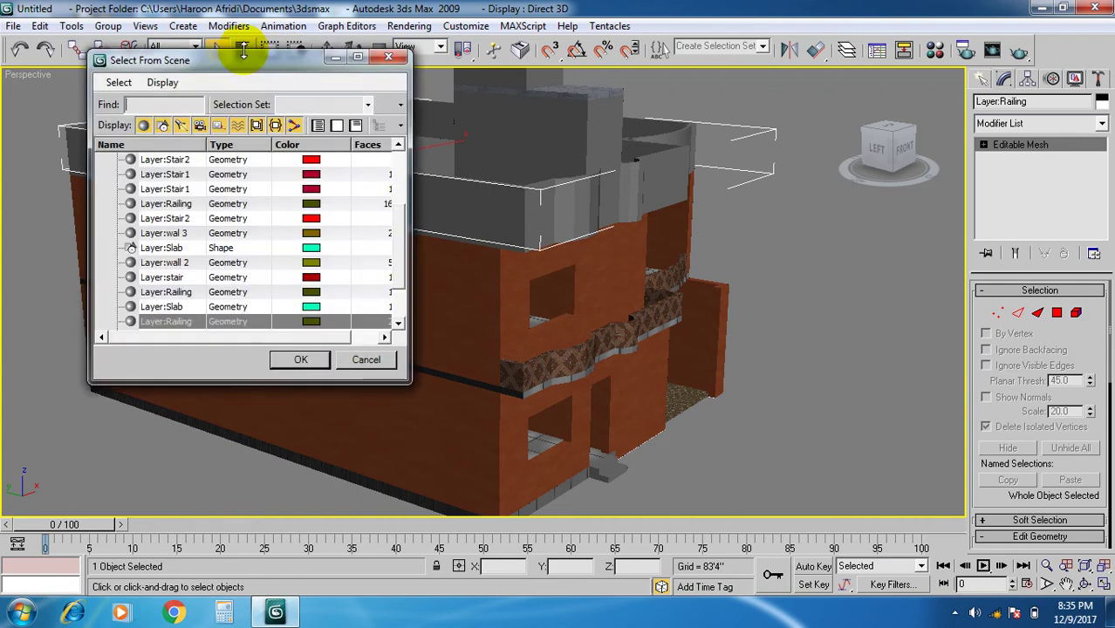
left_click(264, 322)
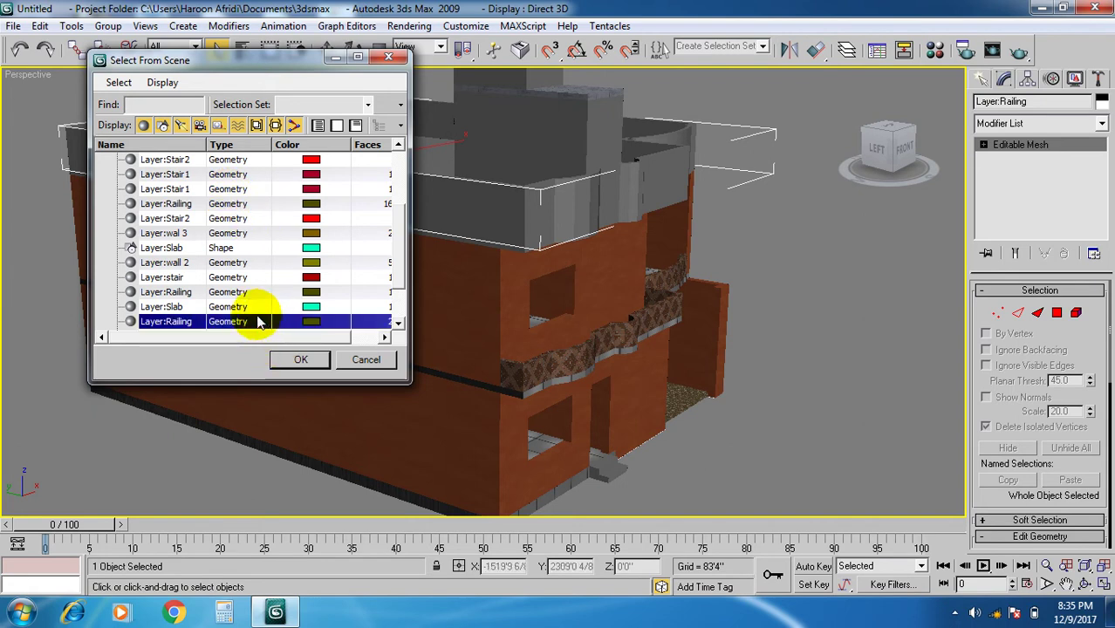
left_click(249, 308)
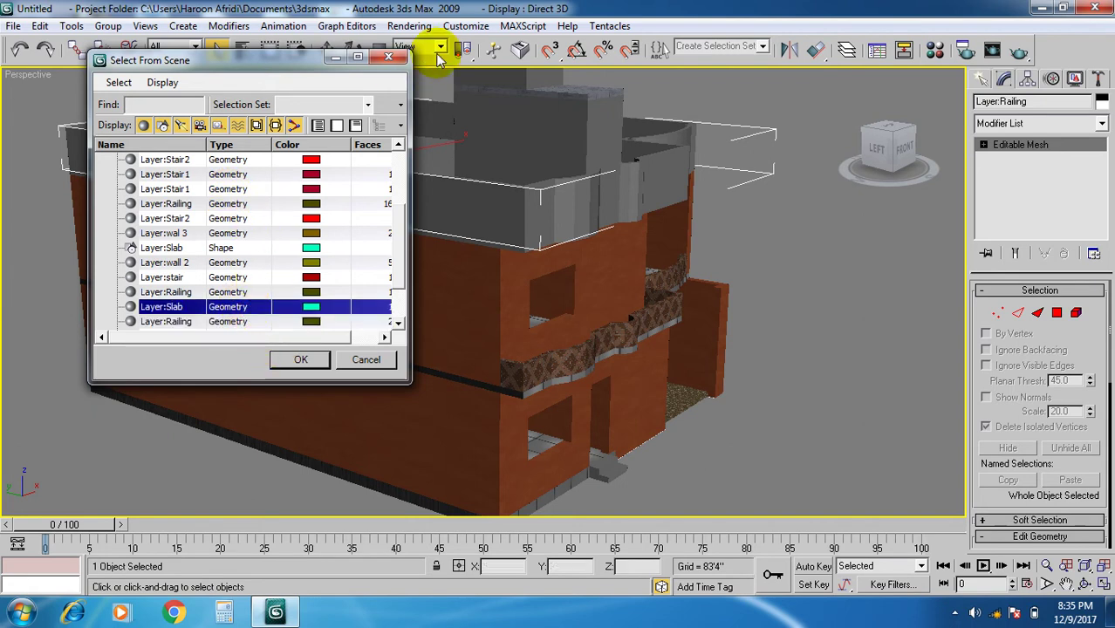
left_click(228, 322)
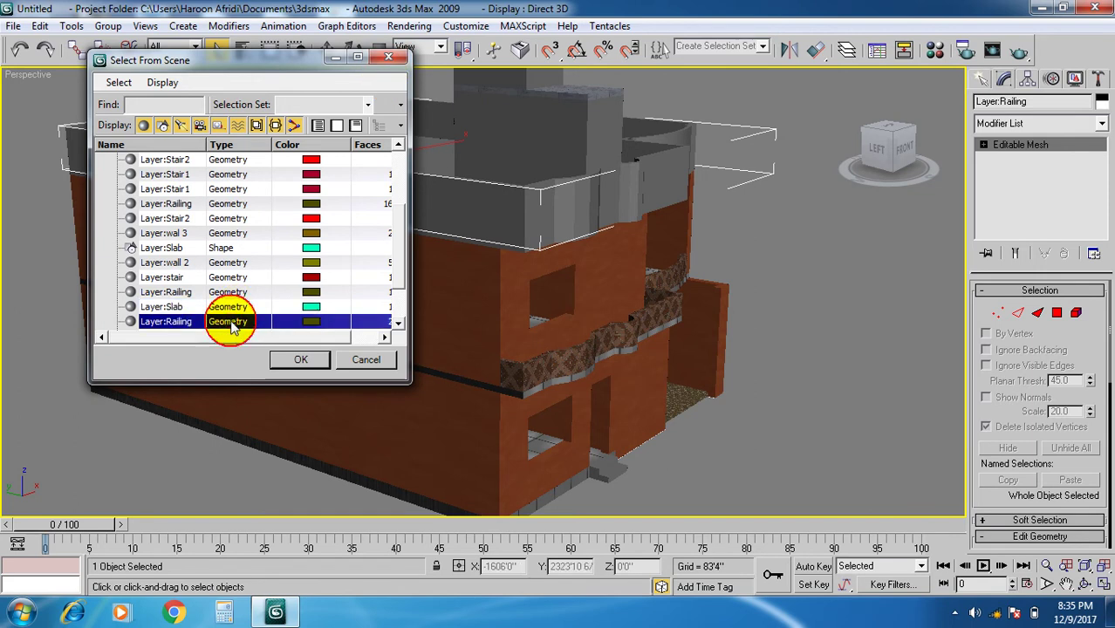
left_click(301, 359)
key("Delete")
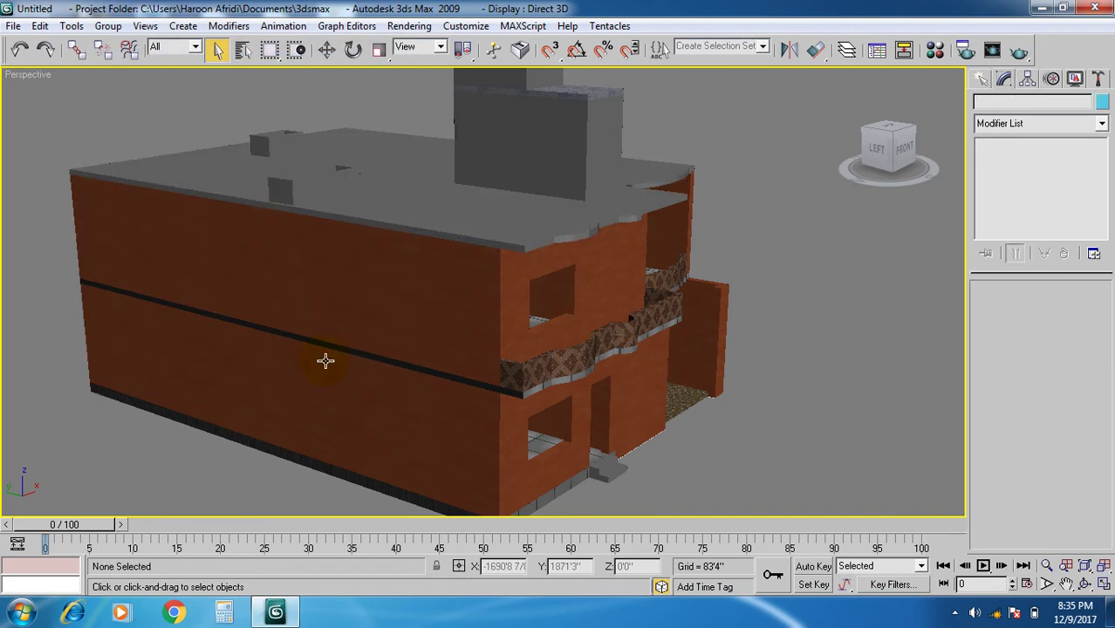
key("ctrl+z")
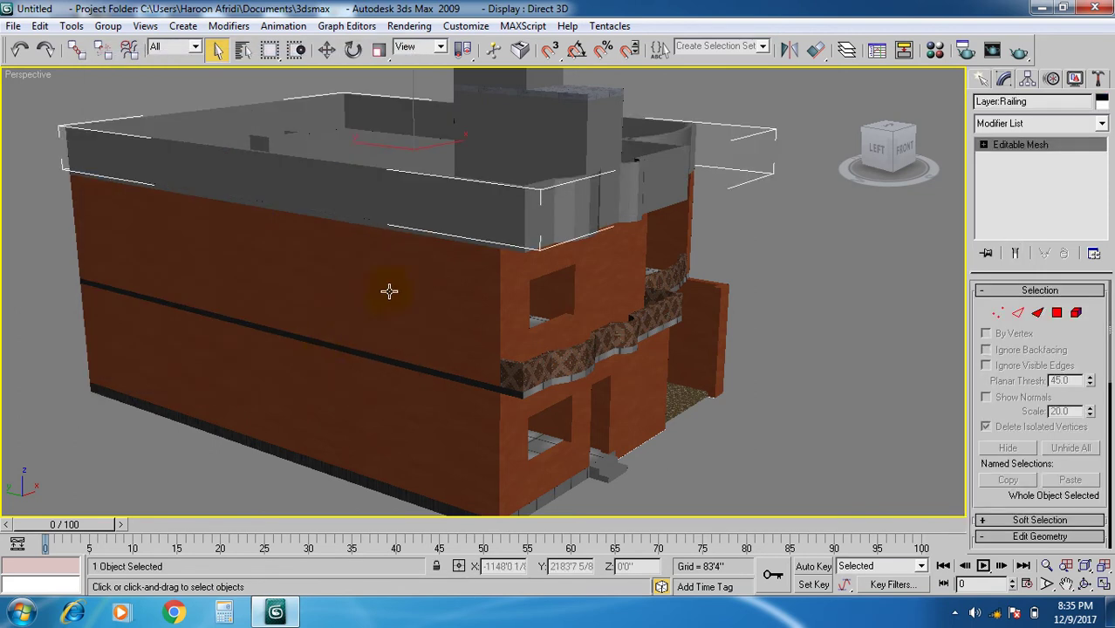
- Assign the Flemish Diagonal brick material 04 - Default to the selected roof parapet and close the Material Editor
middle_click_drag(407, 283, 405, 328)
scroll(553, 388, "down", 3)
scroll(523, 379, "up", 8)
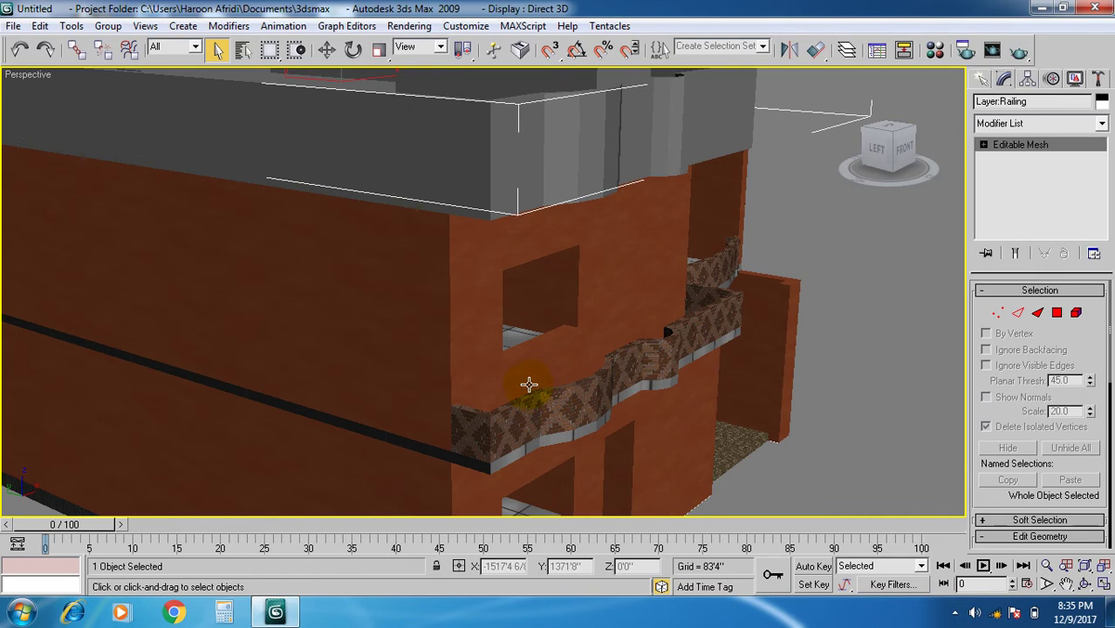
key("m")
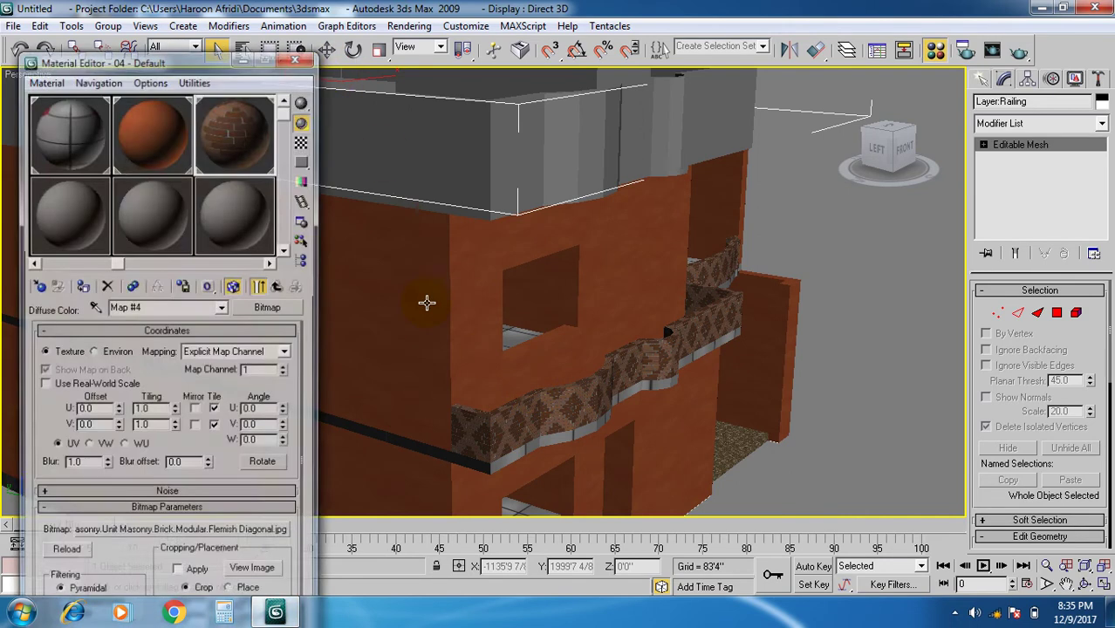
left_click(82, 287)
left_click(297, 57)
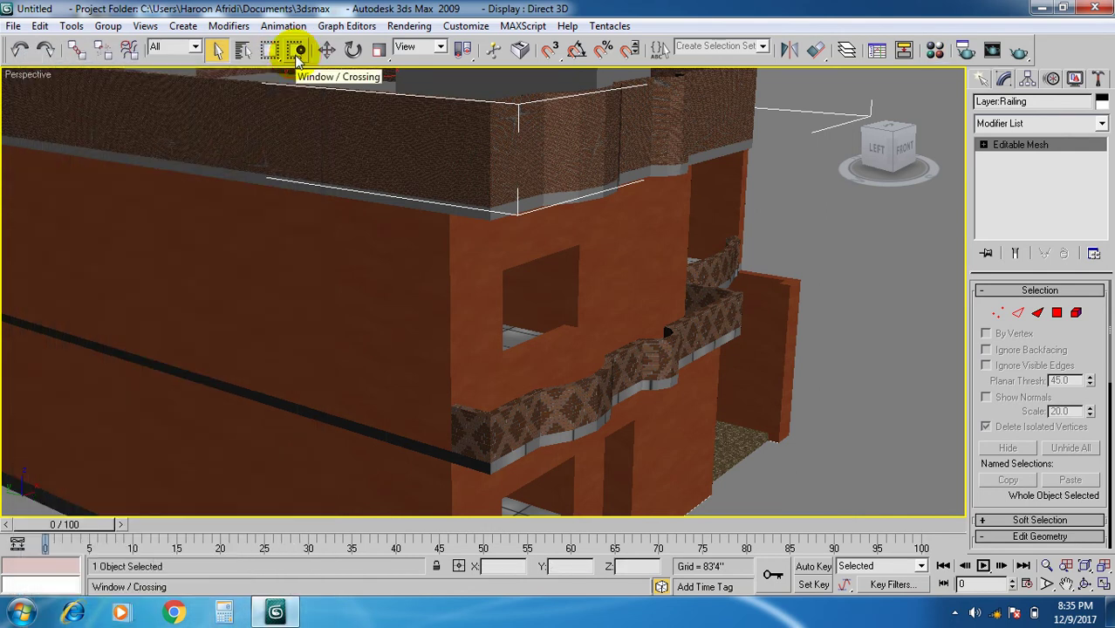
- Switch the viewport to orthographic projection and add a UVW Map modifier to the roof parapet
key("u")
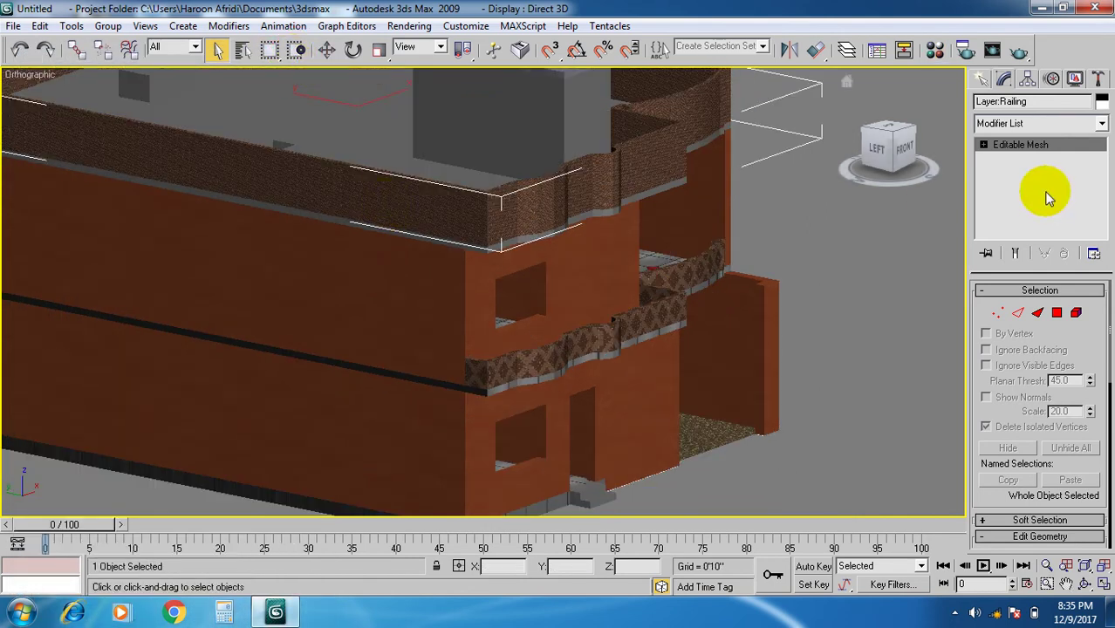
left_click(1038, 123)
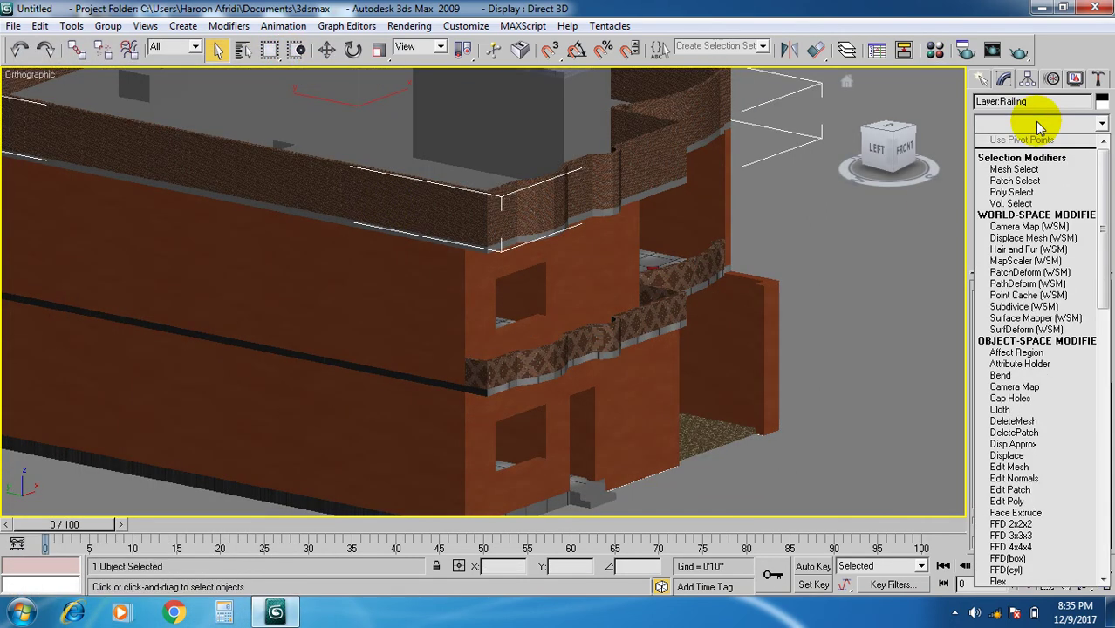
key("u")
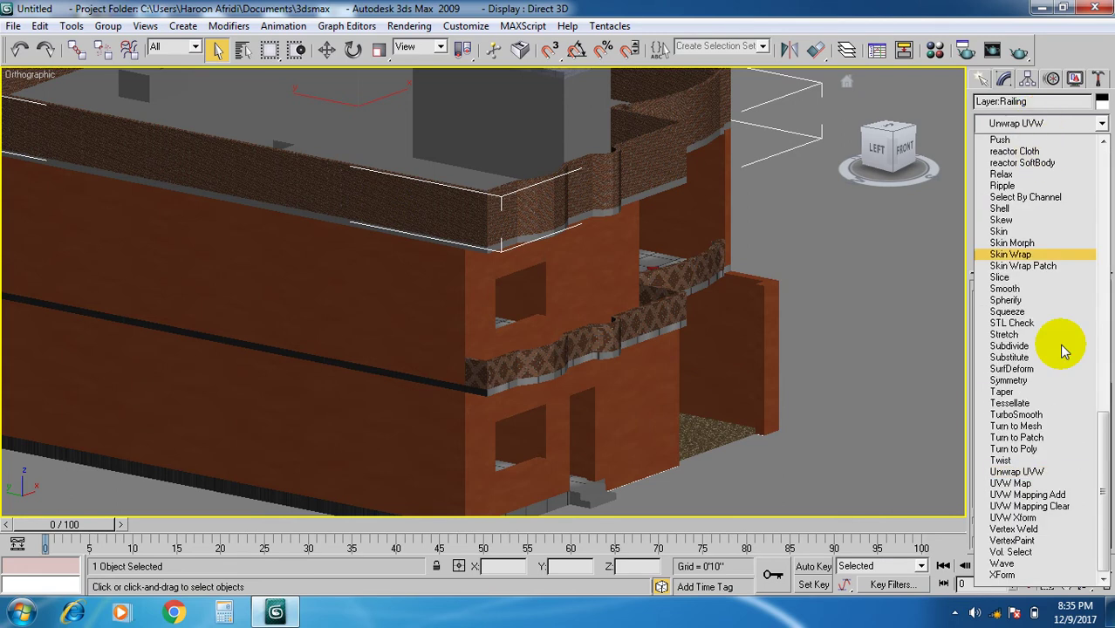
left_click(1012, 483)
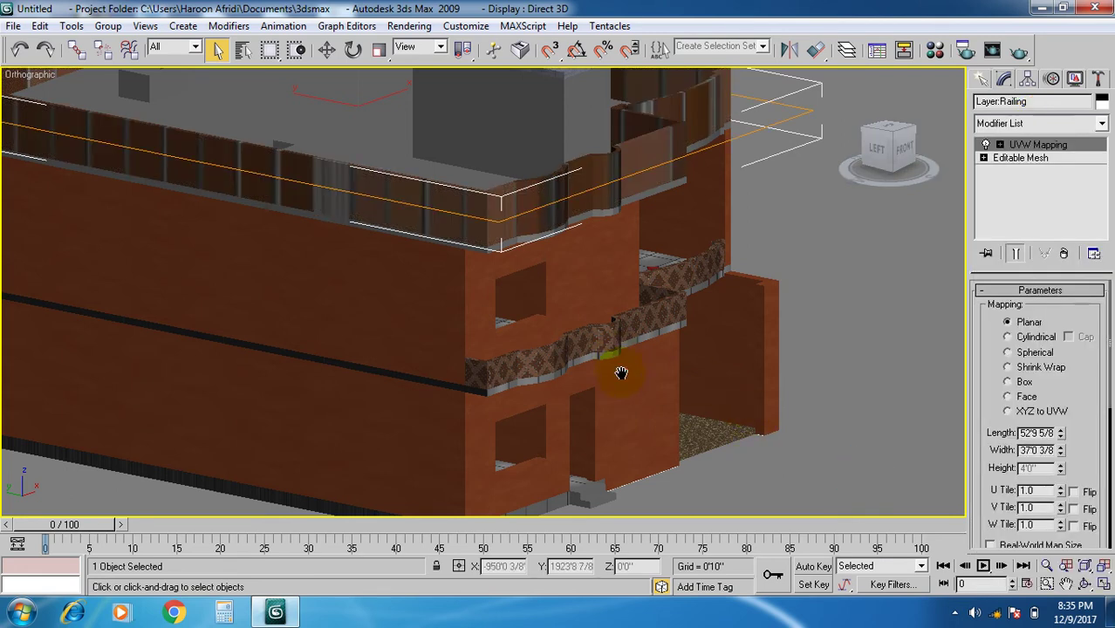
- Set the roof railing's UVW Mapping to Box, with U Tile 4.13 and V Tile 1.14
middle_click_drag(617, 361, 663, 349, "alt")
left_click(1010, 382)
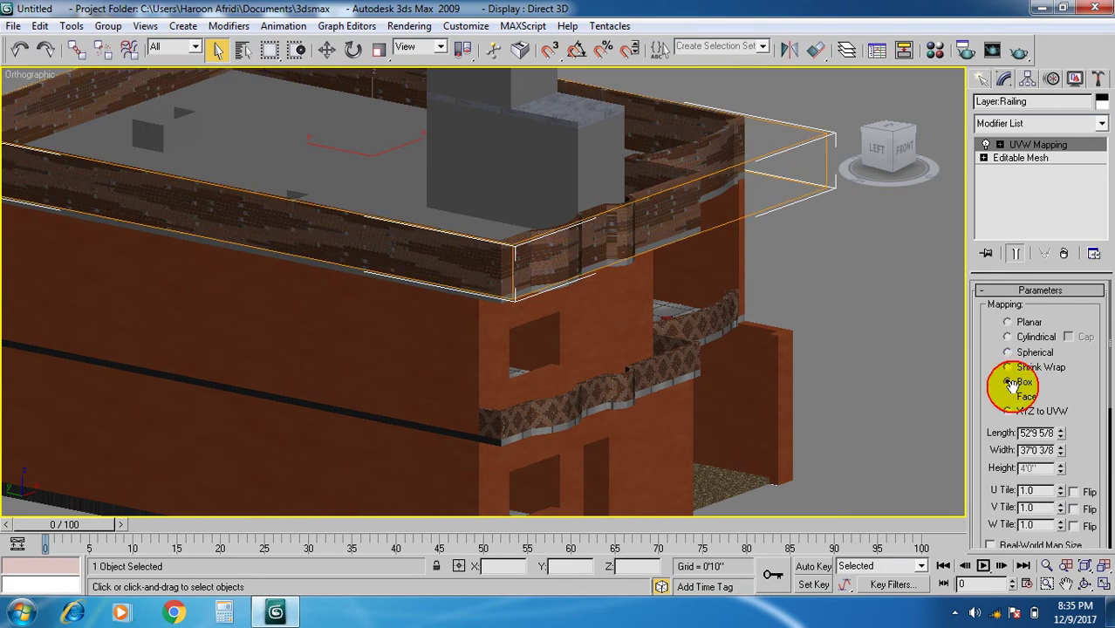
left_click_drag(1063, 493, 1056, 239)
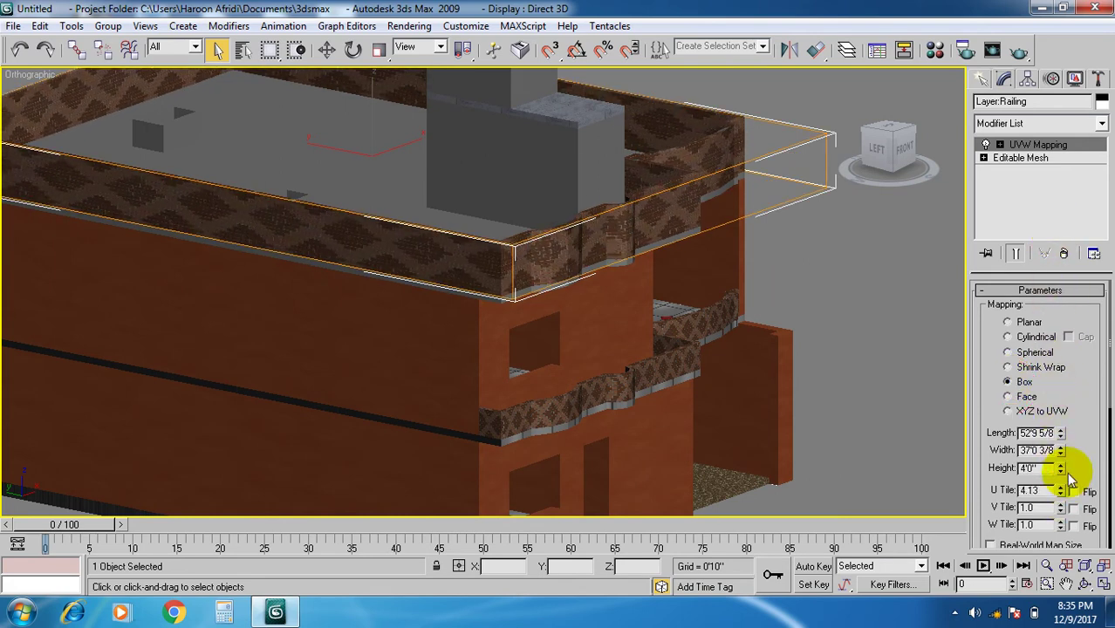
mouse_move(1063, 508)
left_mouse_down()
mouse_move(1078, 418)
mouse_move(1063, 491)
left_mouse_up()
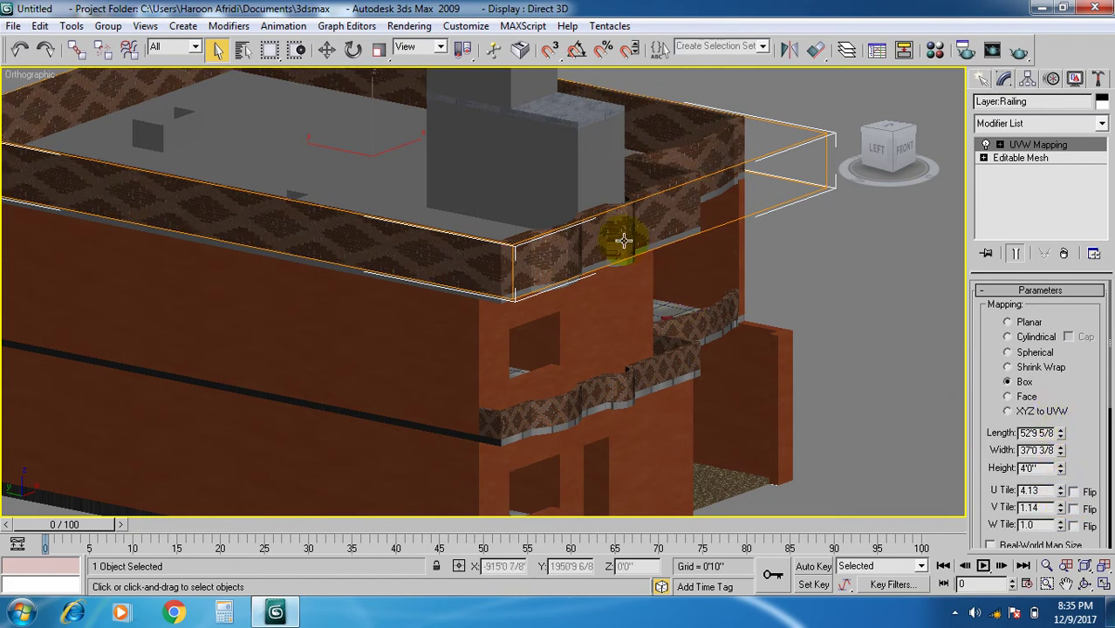
scroll(634, 251, "up", 4)
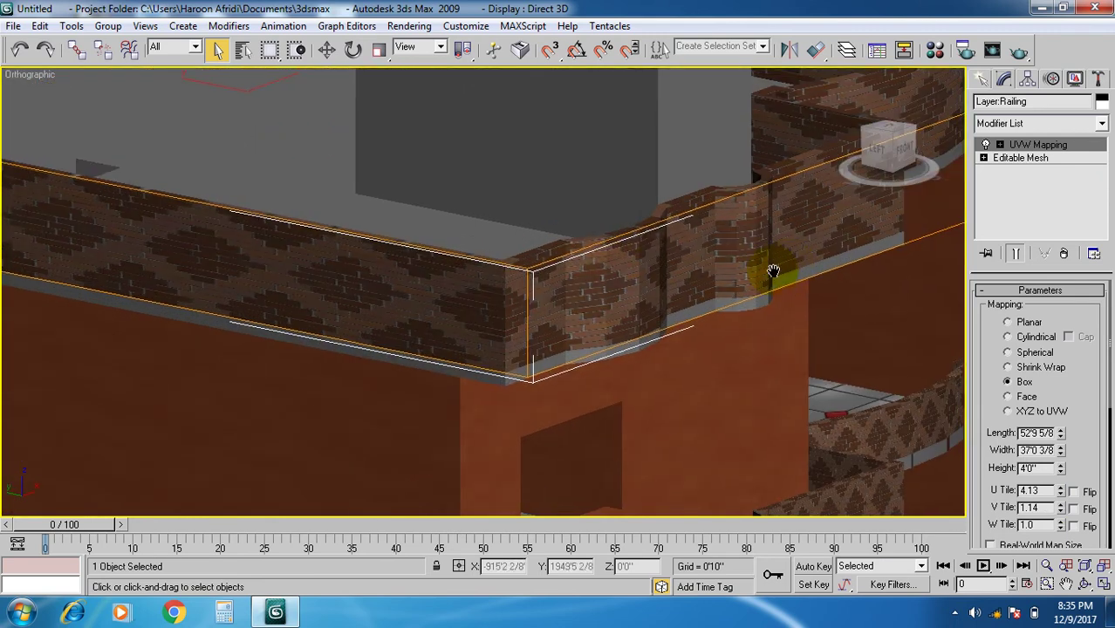
scroll(788, 262, "up", 3)
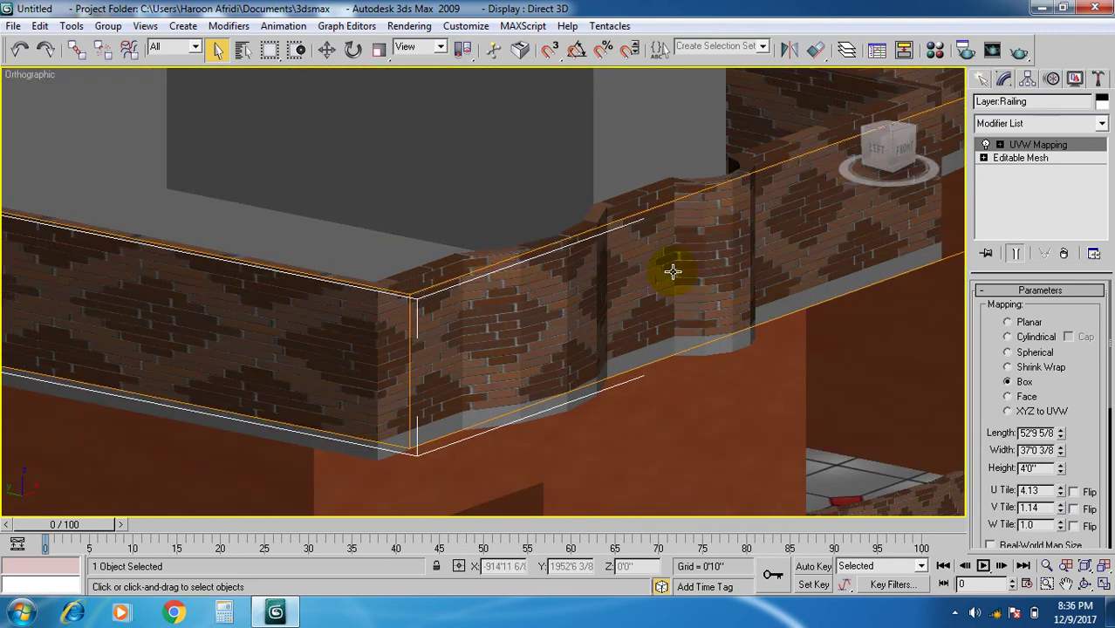
scroll(672, 272, "down", 8)
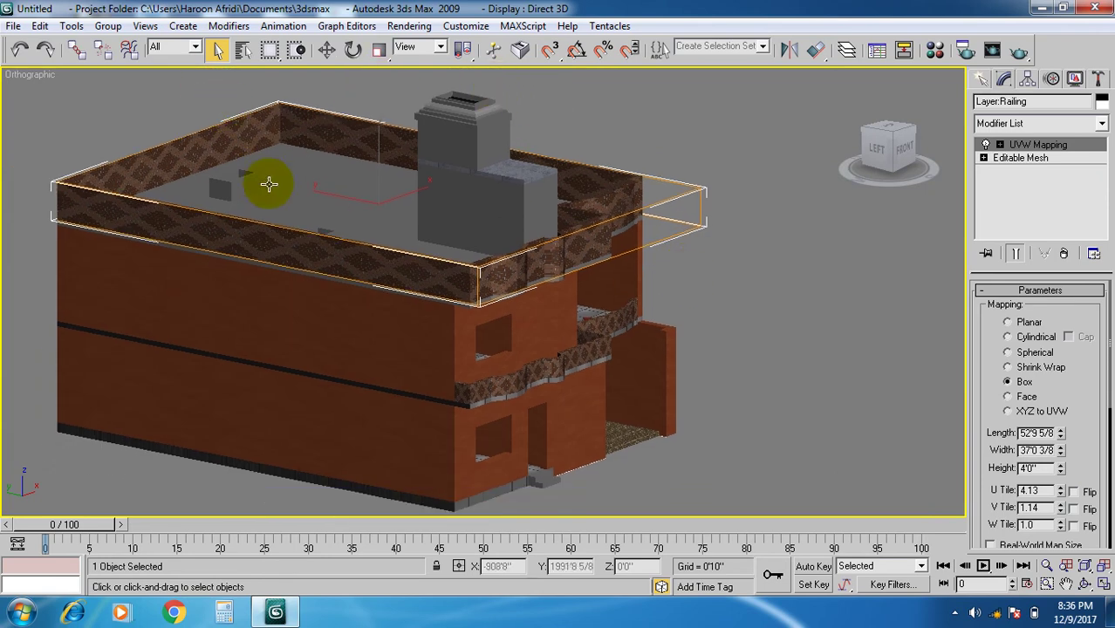
- Select the Layer:wal 3 mesh listed below the selected railing, delete it to identify it, and undo the deletion
left_click(241, 50)
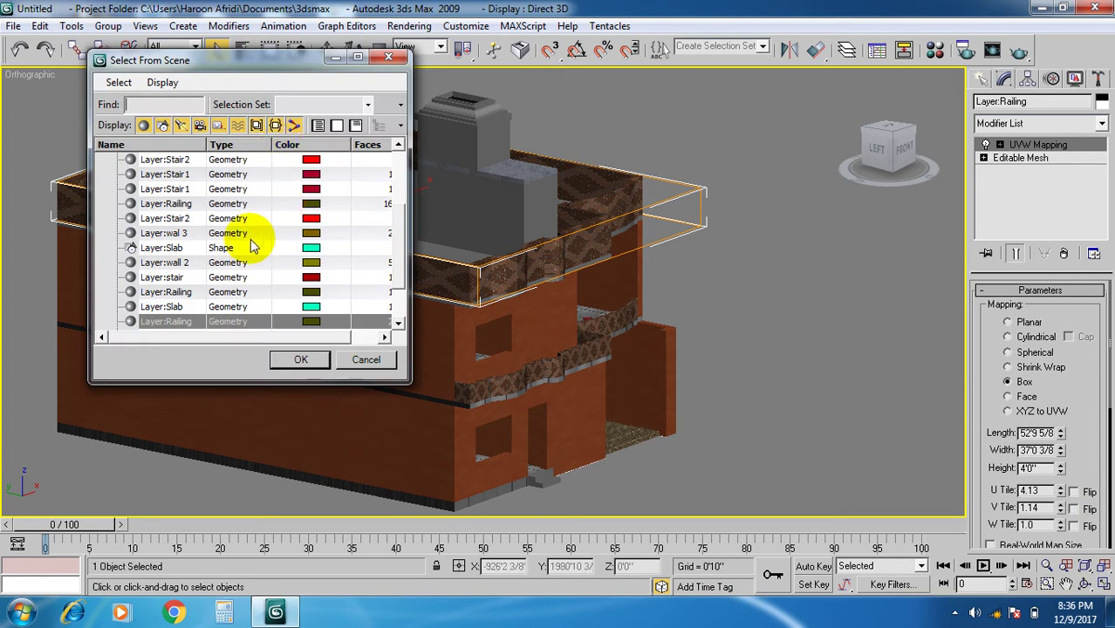
scroll(252, 247, "down", 1)
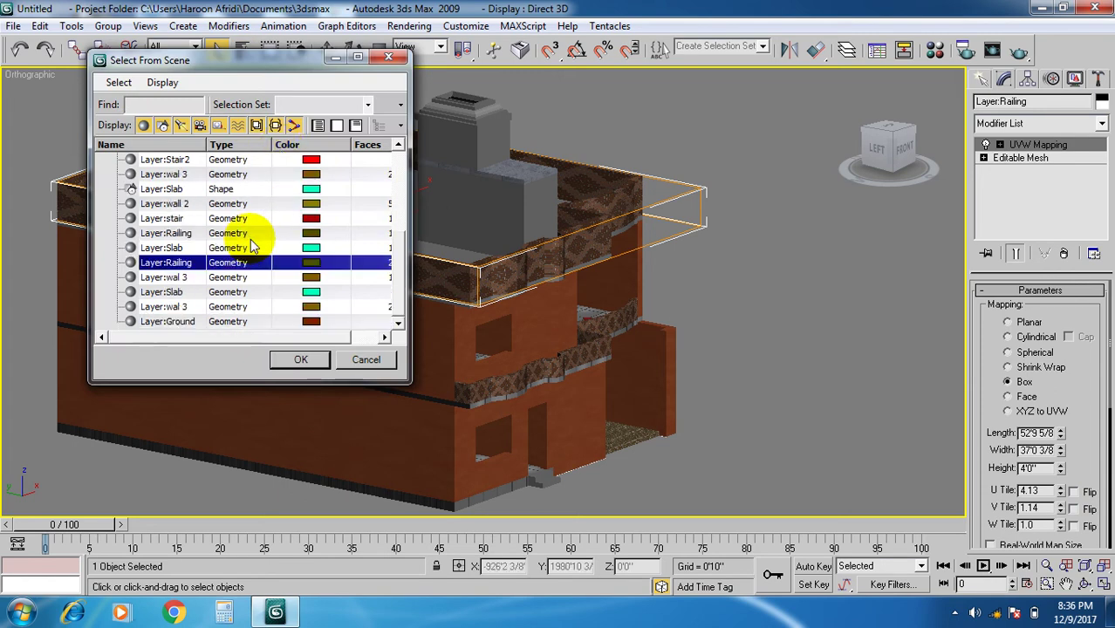
left_click(199, 276)
left_click(297, 357)
middle_click_drag(356, 316, 366, 351)
key("Delete")
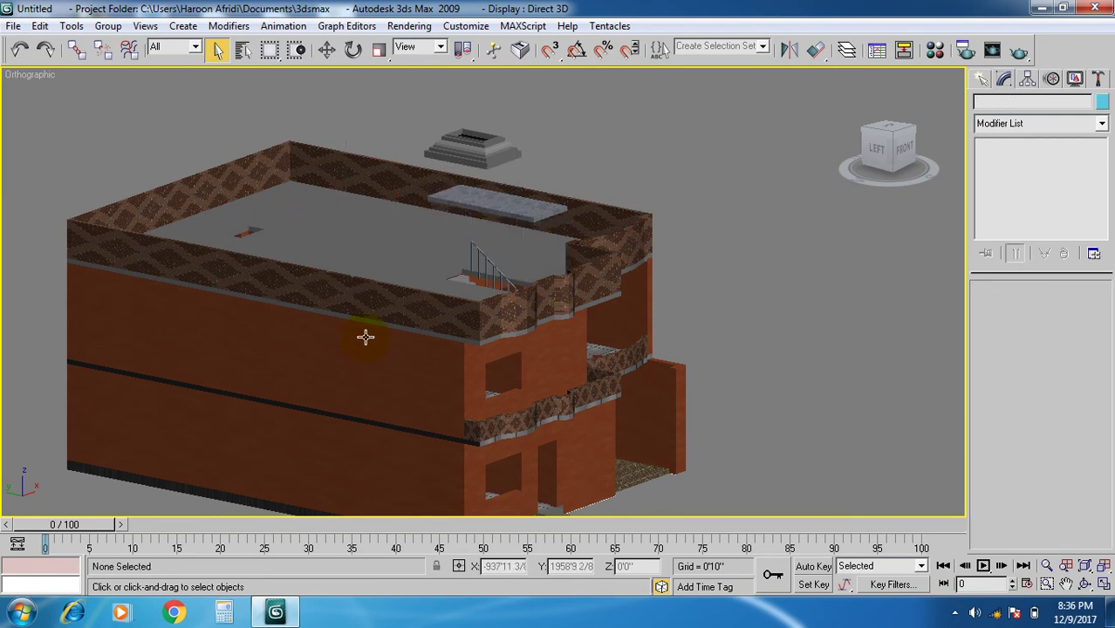
key("ctrl+z")
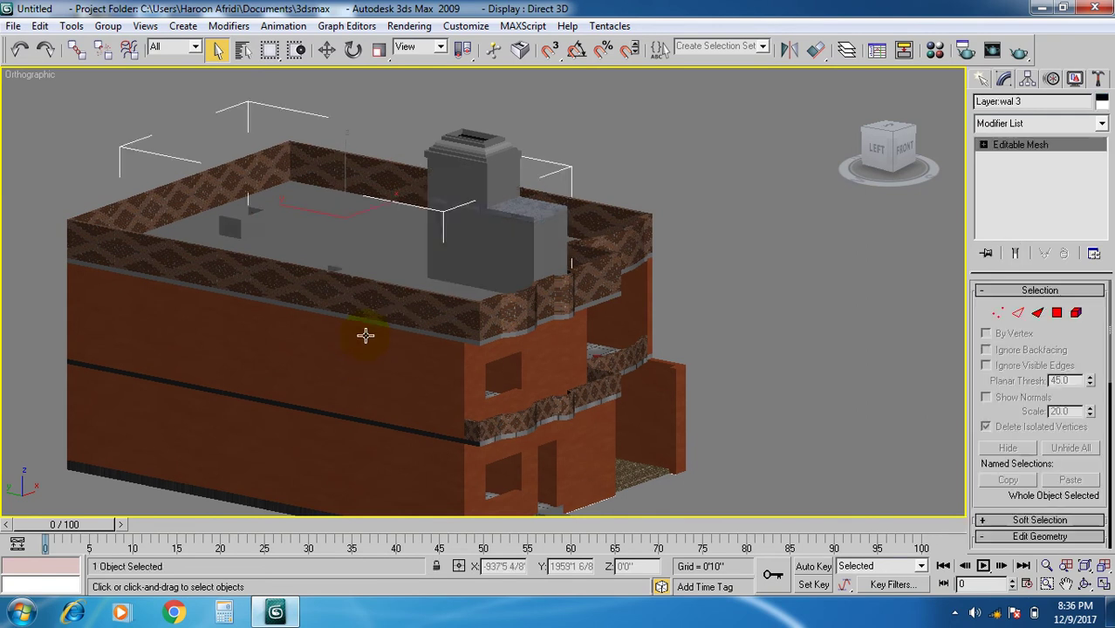
- Select the stepped cap on top of the roof tower, delete it as a check, and undo the deletion
left_click(468, 138)
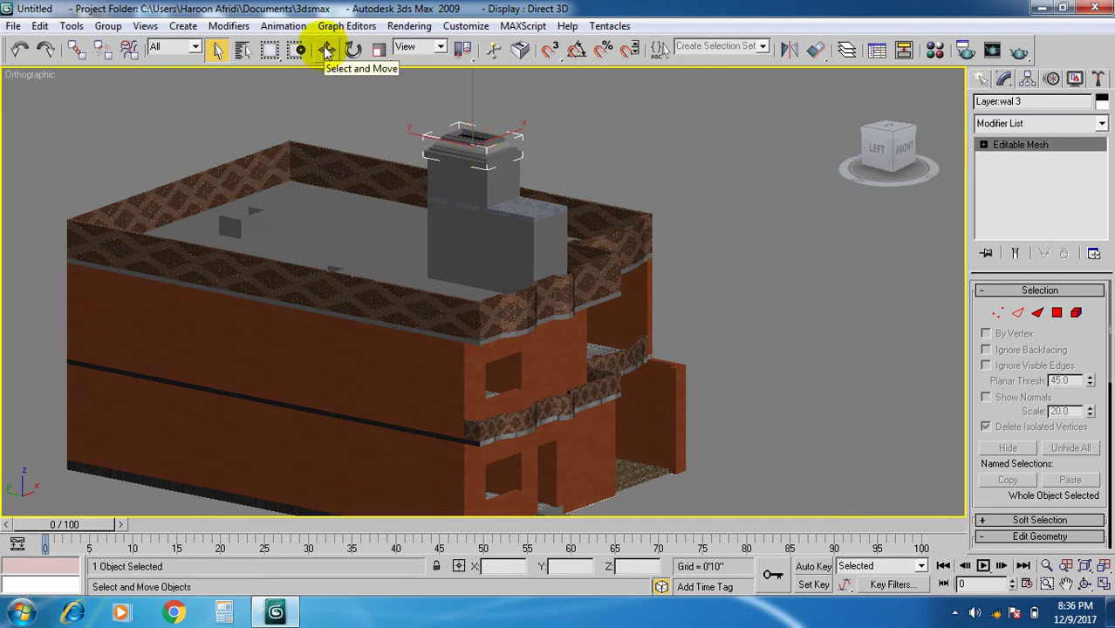
left_click(244, 49)
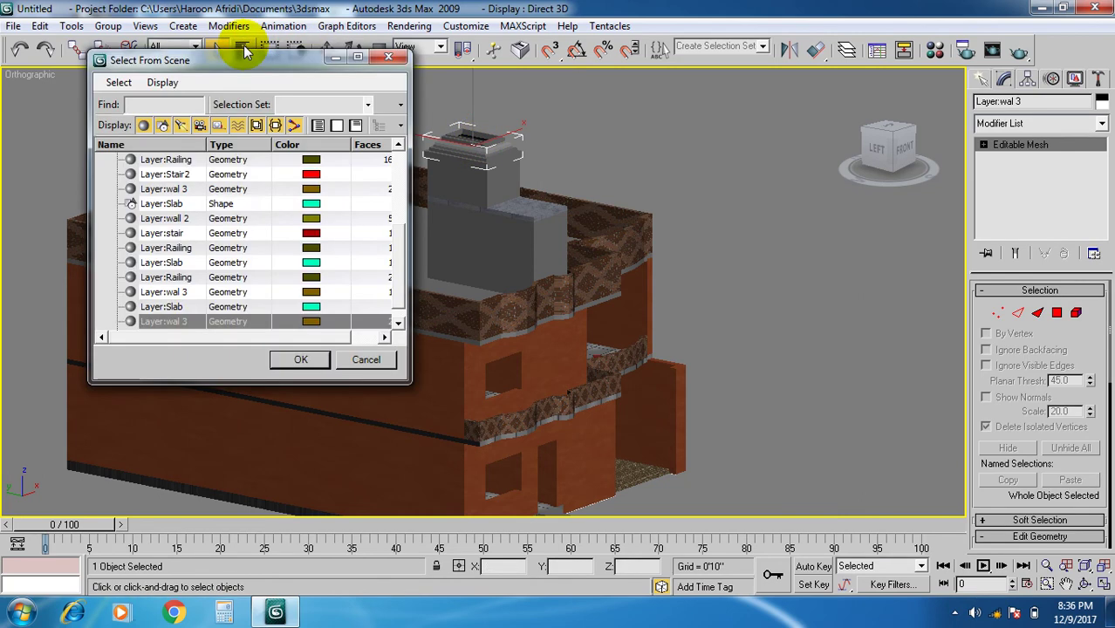
left_click(388, 57)
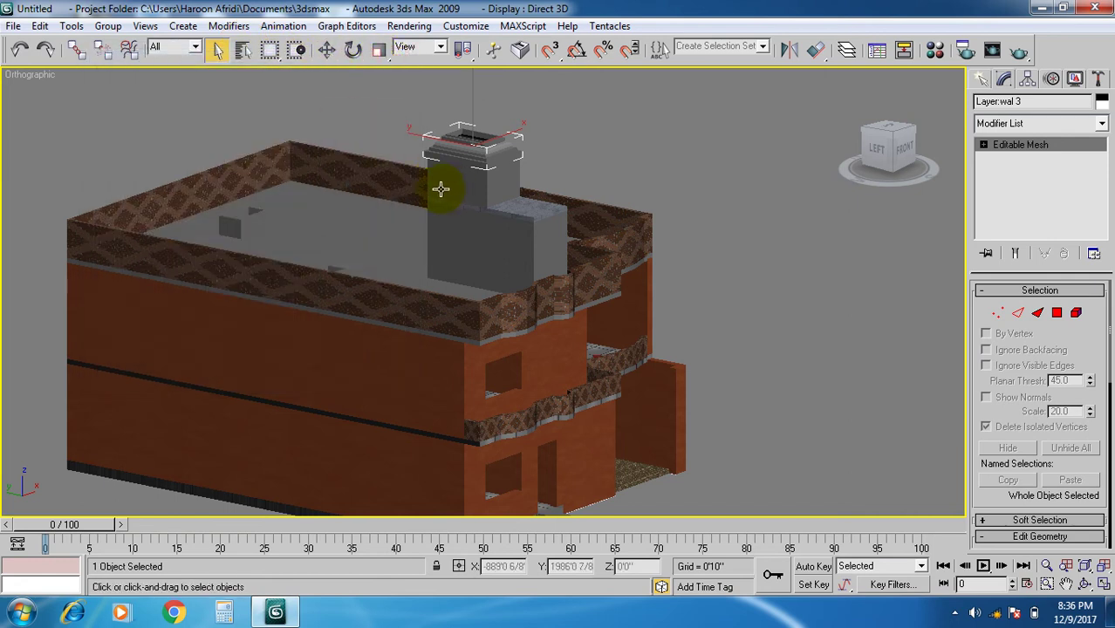
left_click(238, 52)
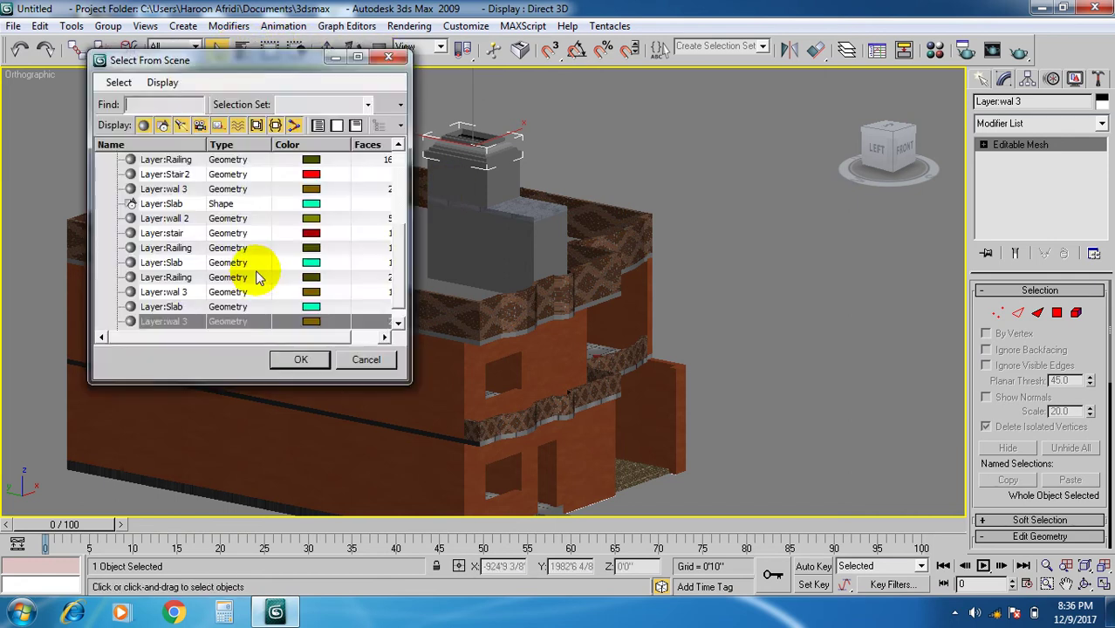
left_click(170, 321)
left_click(304, 360)
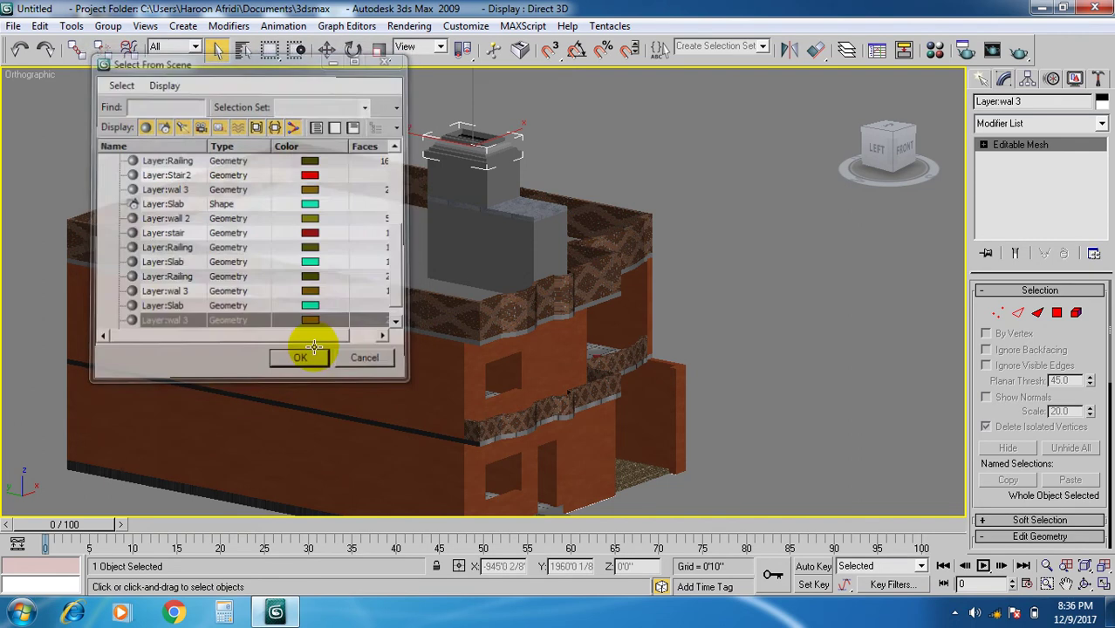
key("ctrl+d")
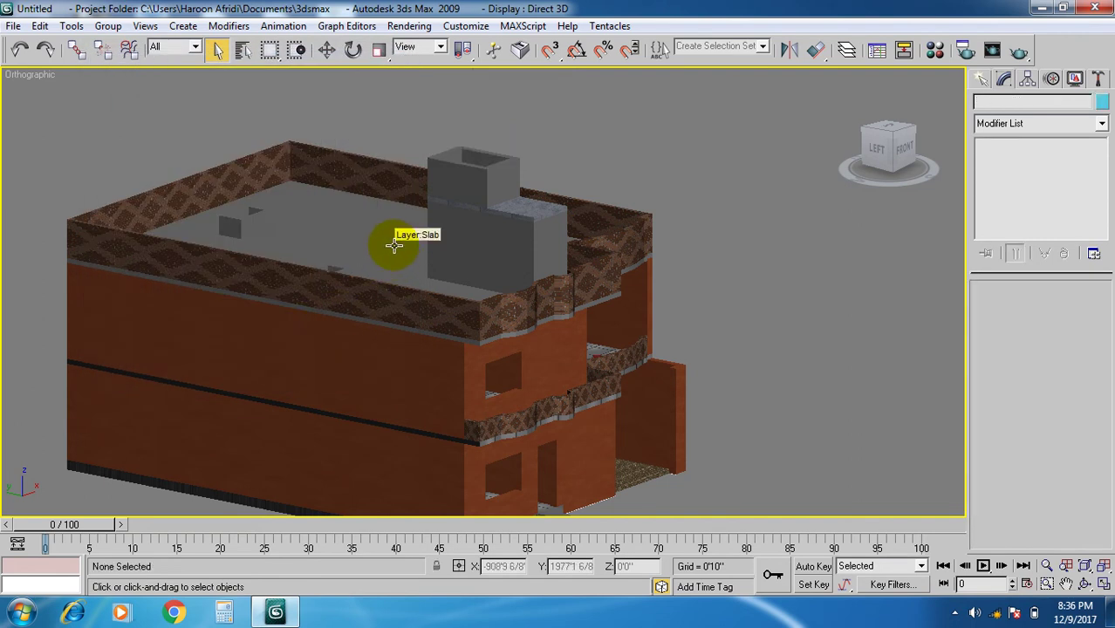
key("ctrl+z")
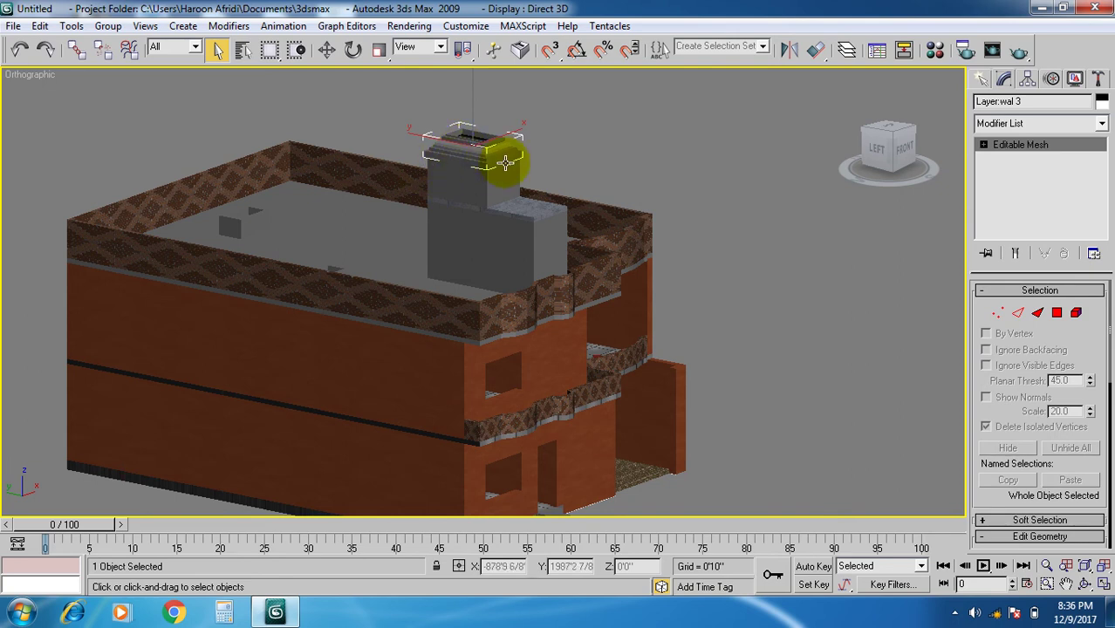
- Select the Layer:wal 3 shape from the scene list, delete it as a check, and undo the deletion
left_click(567, 136)
left_click(244, 49)
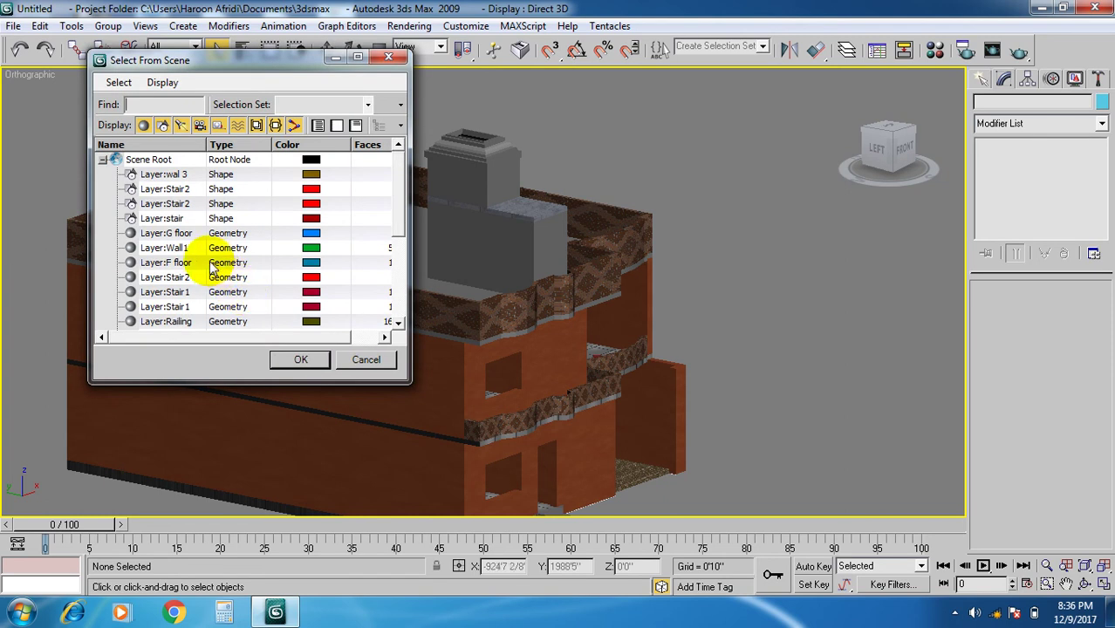
left_click(179, 162)
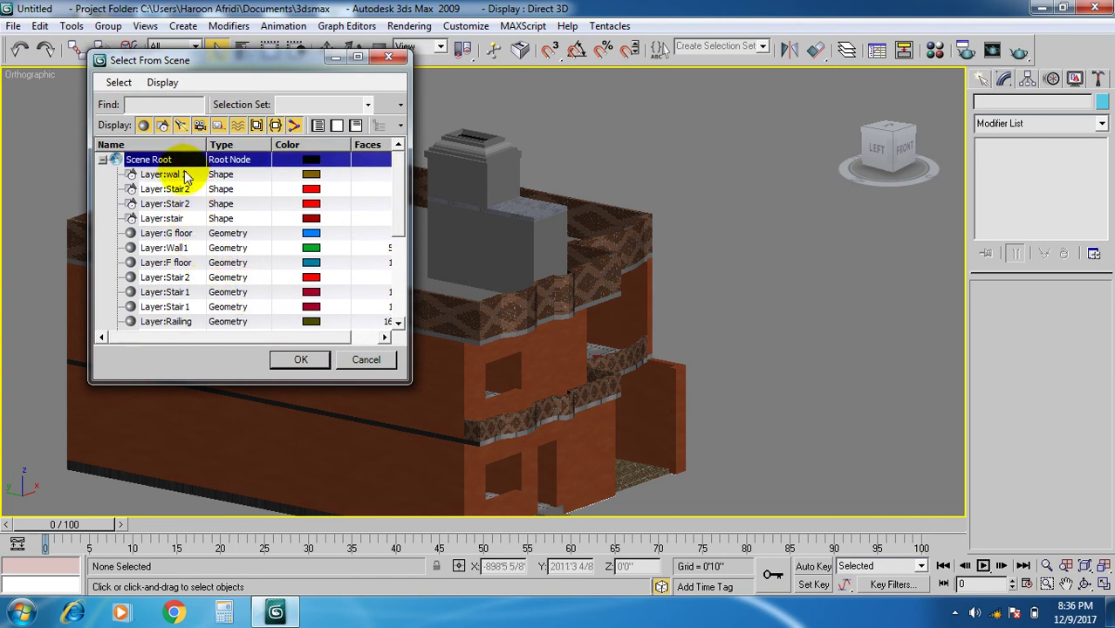
left_click(185, 176)
left_click(289, 361)
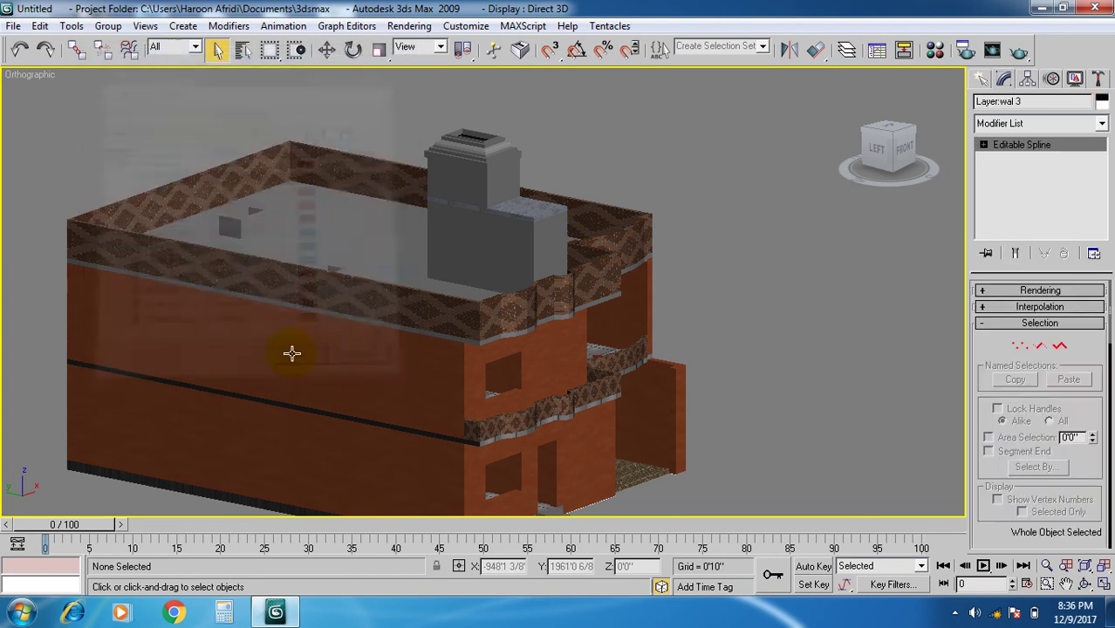
key("ctrl+d")
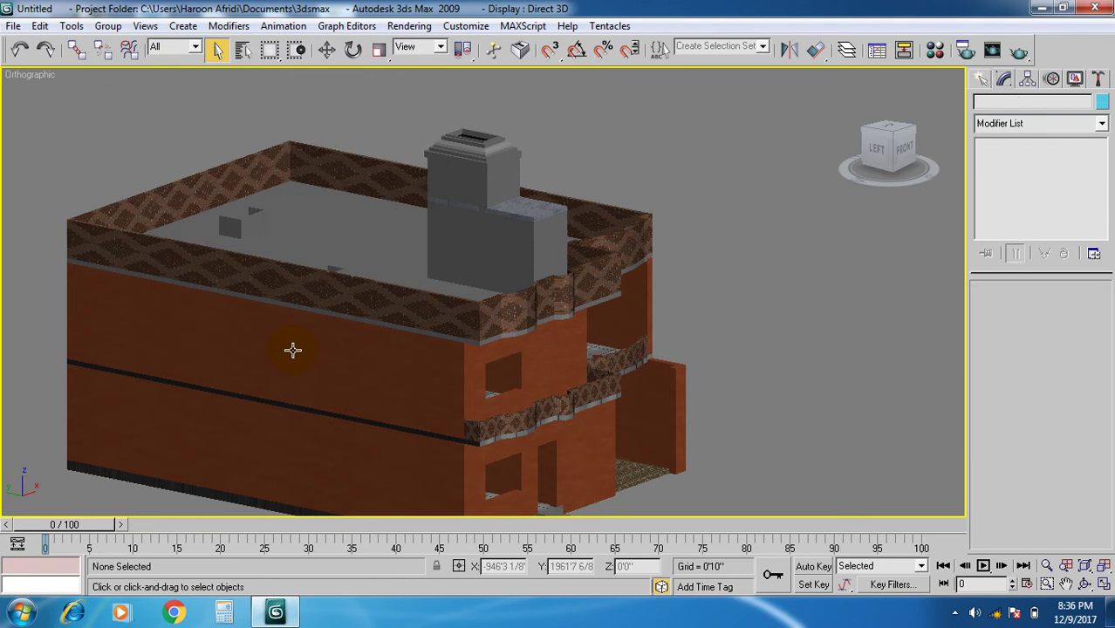
key("ctrl+z")
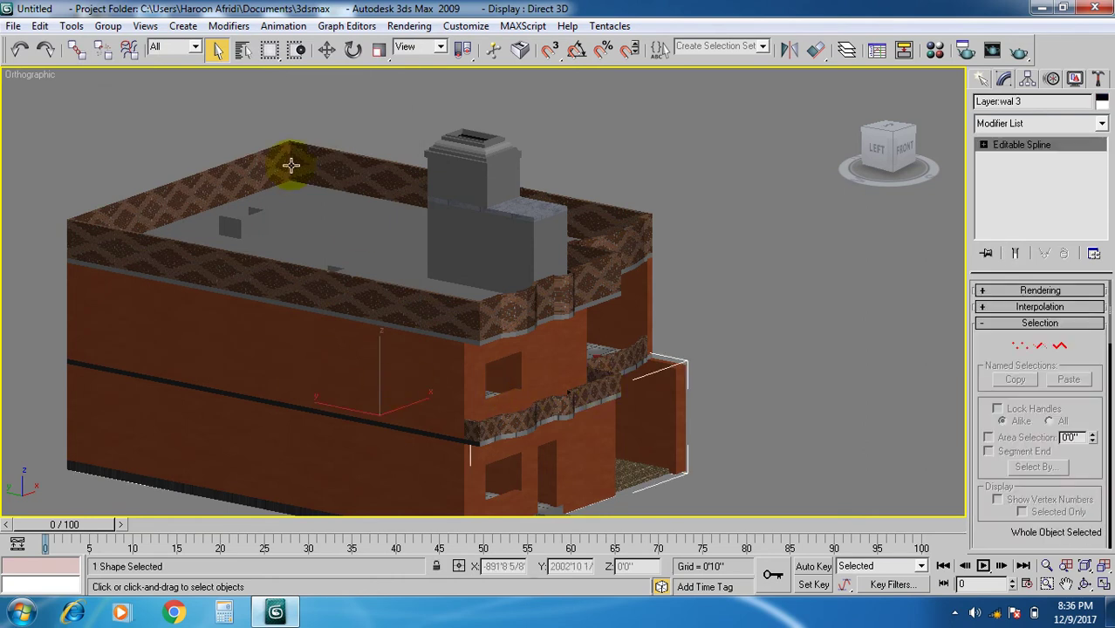
- Select the Layer:wal 3 mesh forming the rooftop tower walls, delete it to verify the choice, and restore it
left_click(245, 49)
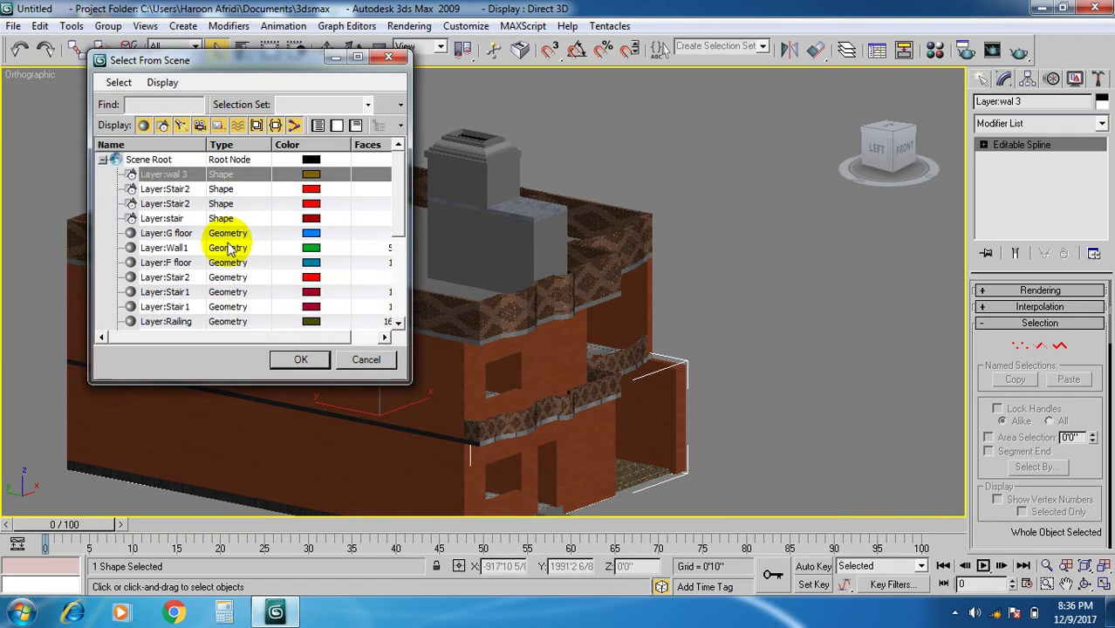
left_click(229, 248)
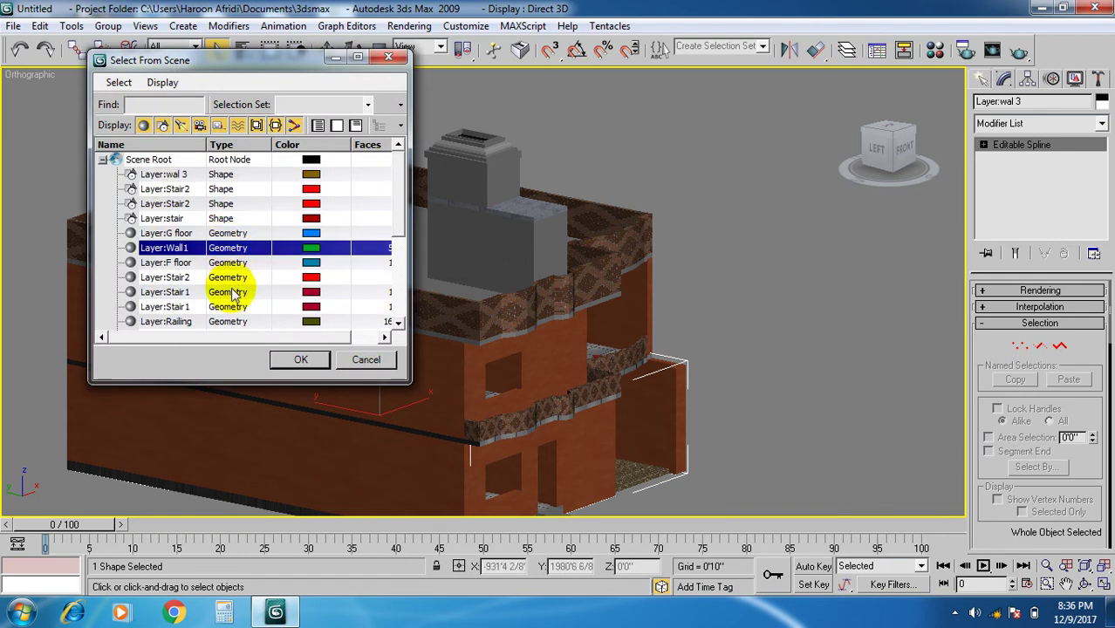
scroll(182, 294, "down", 3)
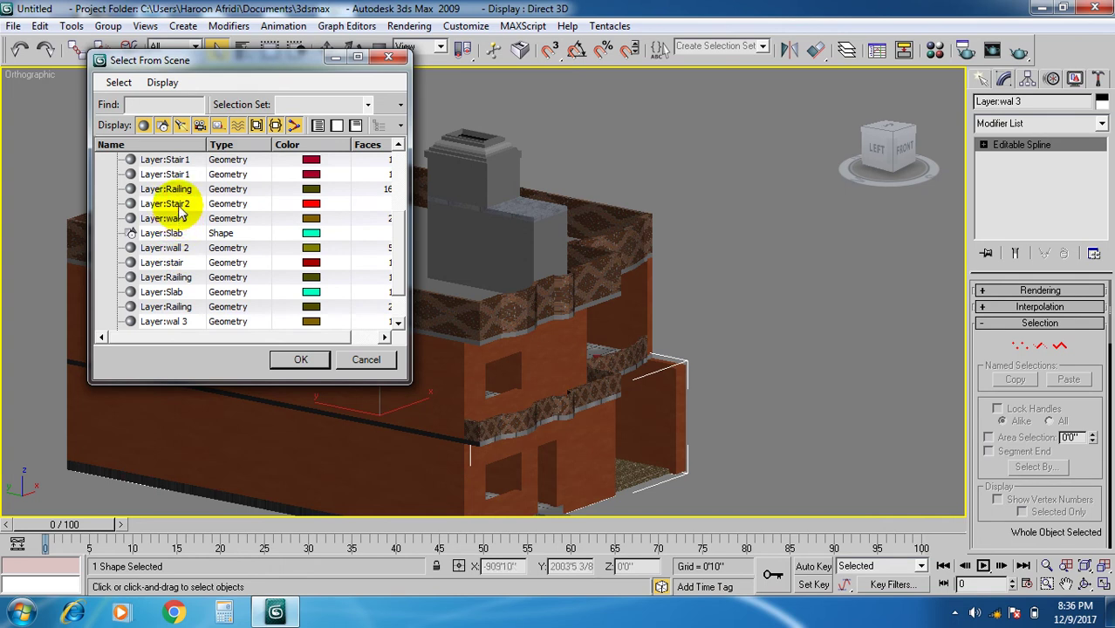
scroll(183, 190, "down", 1)
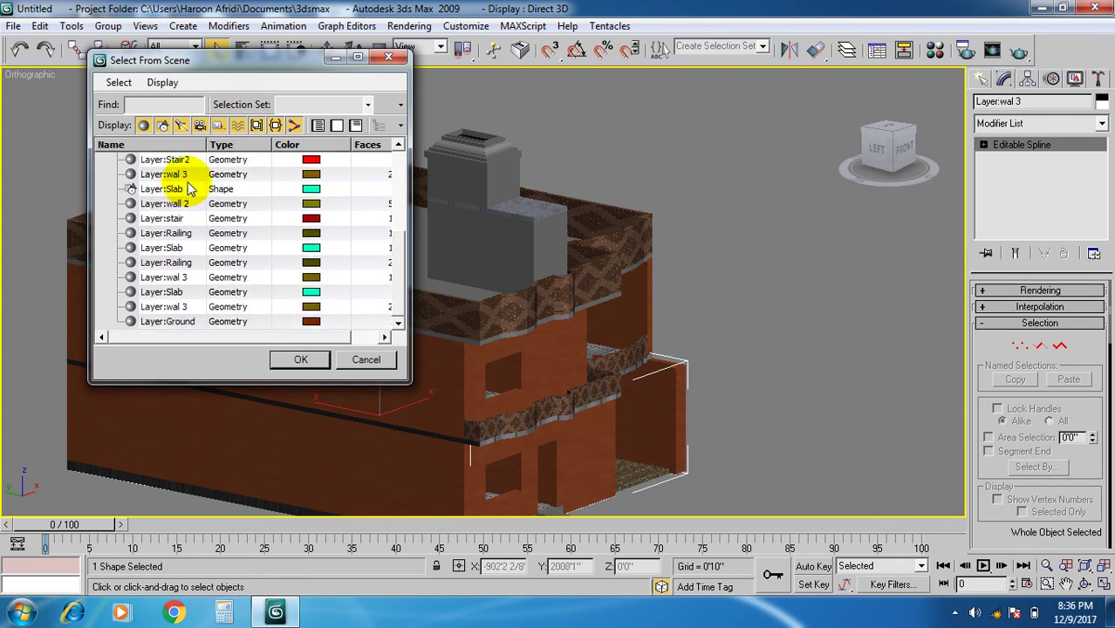
left_click(188, 277)
left_click(288, 358)
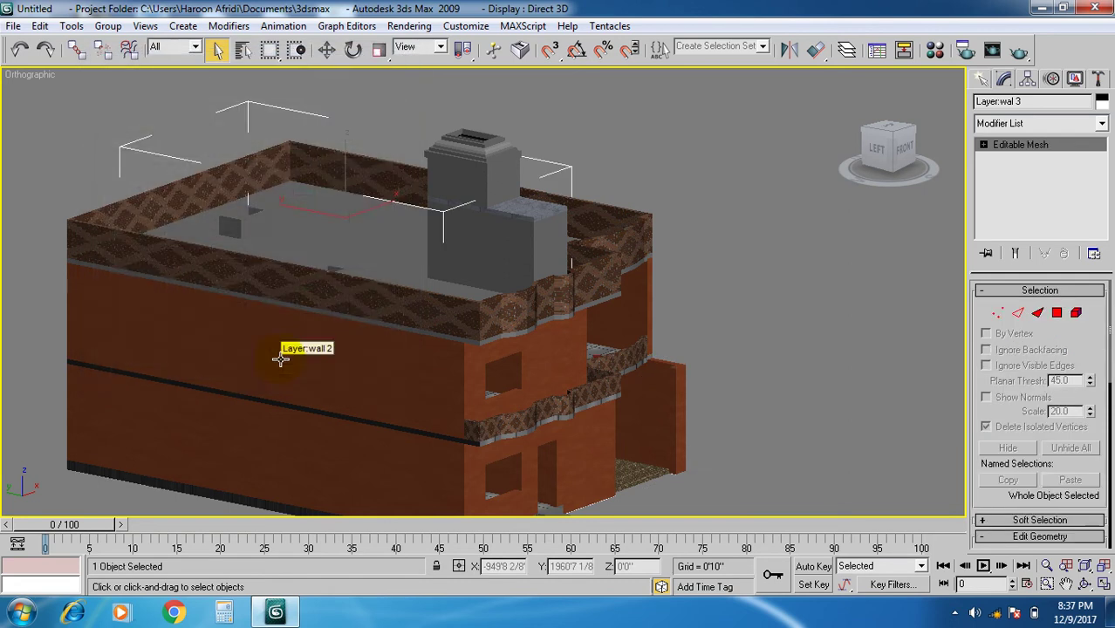
key("Delete")
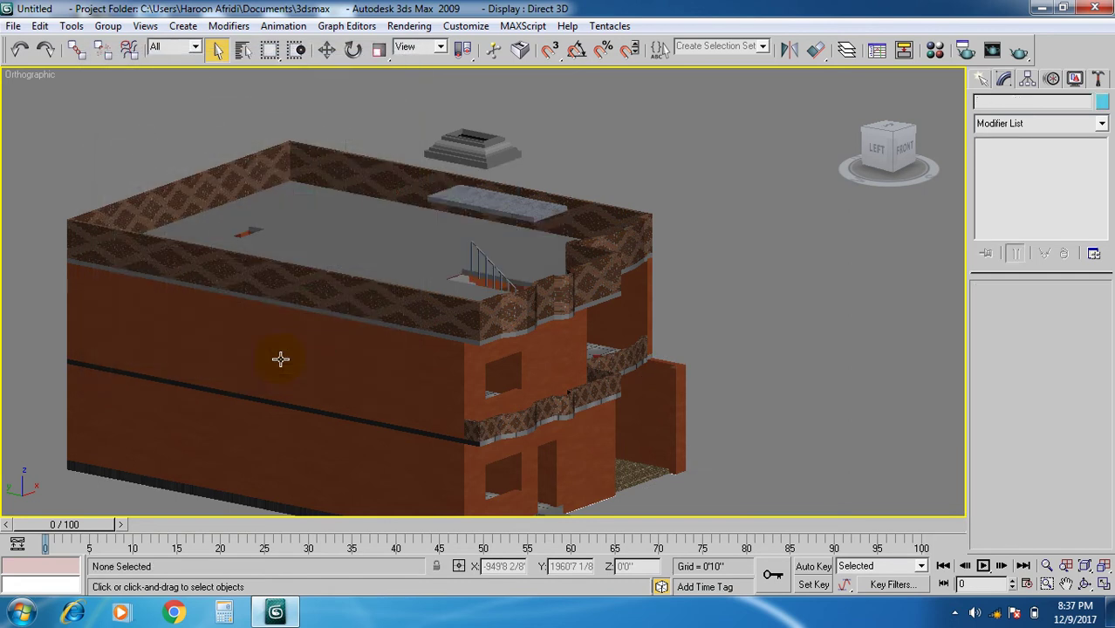
key("ctrl+z")
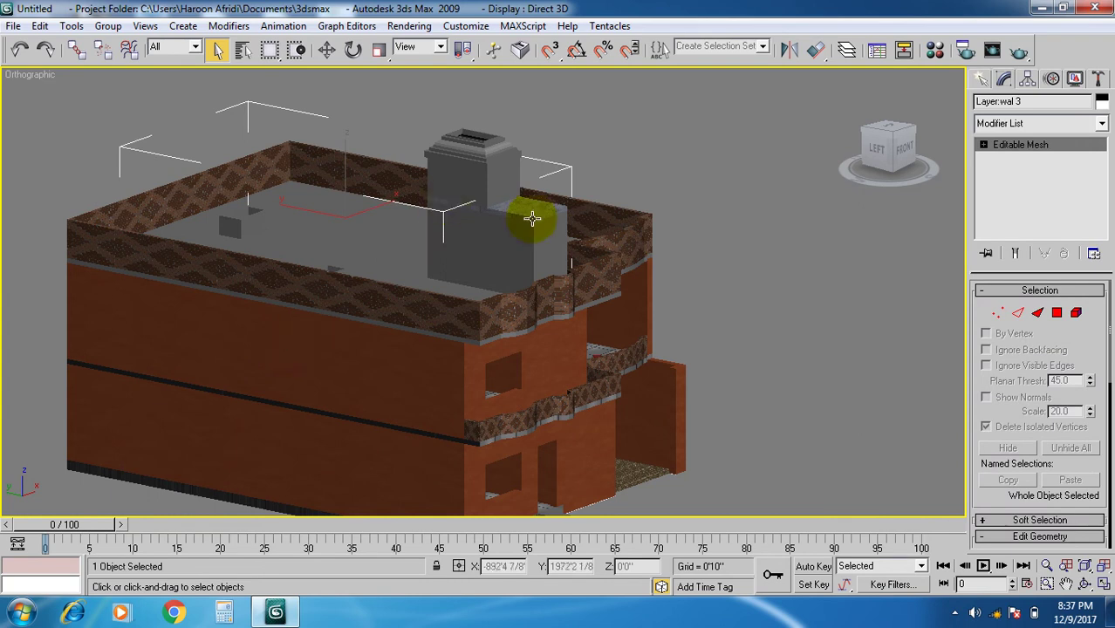
- Bring up the Material Editor beside the roof tower and activate the unused 05 - Default material sample
scroll(530, 218, "up", 5)
scroll(530, 219, "down", 2)
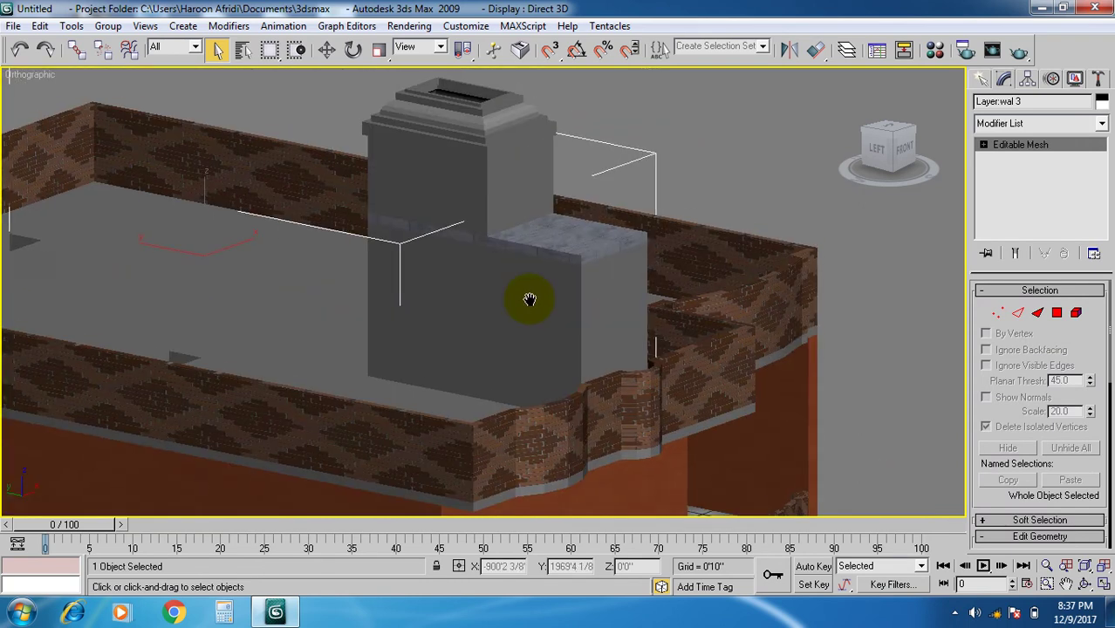
scroll(528, 294, "up", 3)
mouse_move(562, 268)
middle_mouse_down()
mouse_move(584, 239)
mouse_move(575, 167)
mouse_move(553, 257)
middle_mouse_up()
scroll(587, 227, "up", 3)
scroll(587, 227, "down", 6)
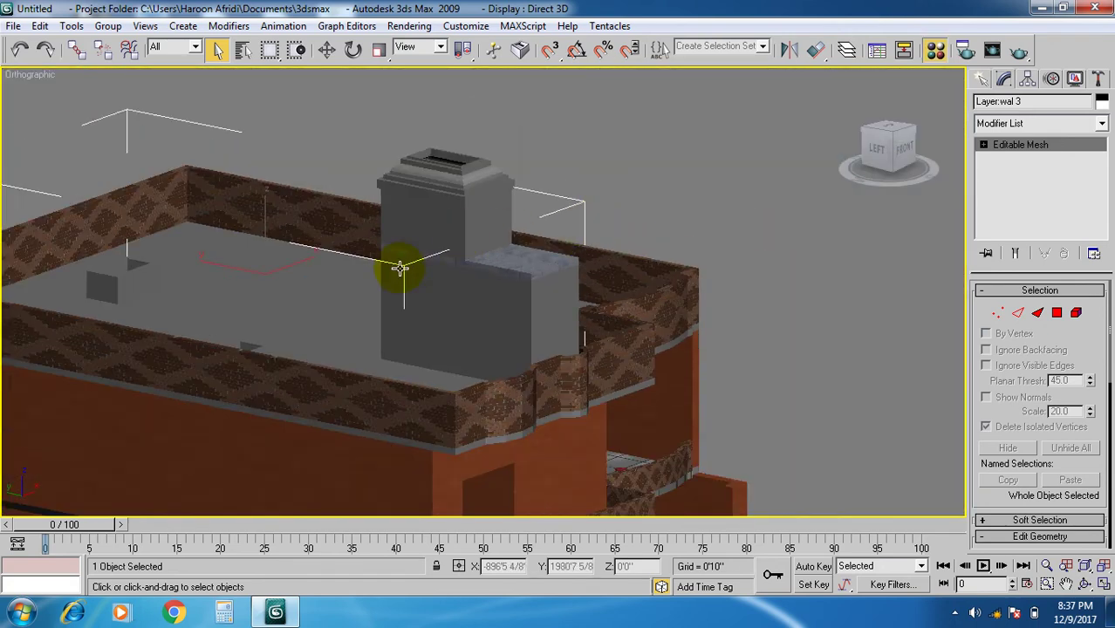
key("m")
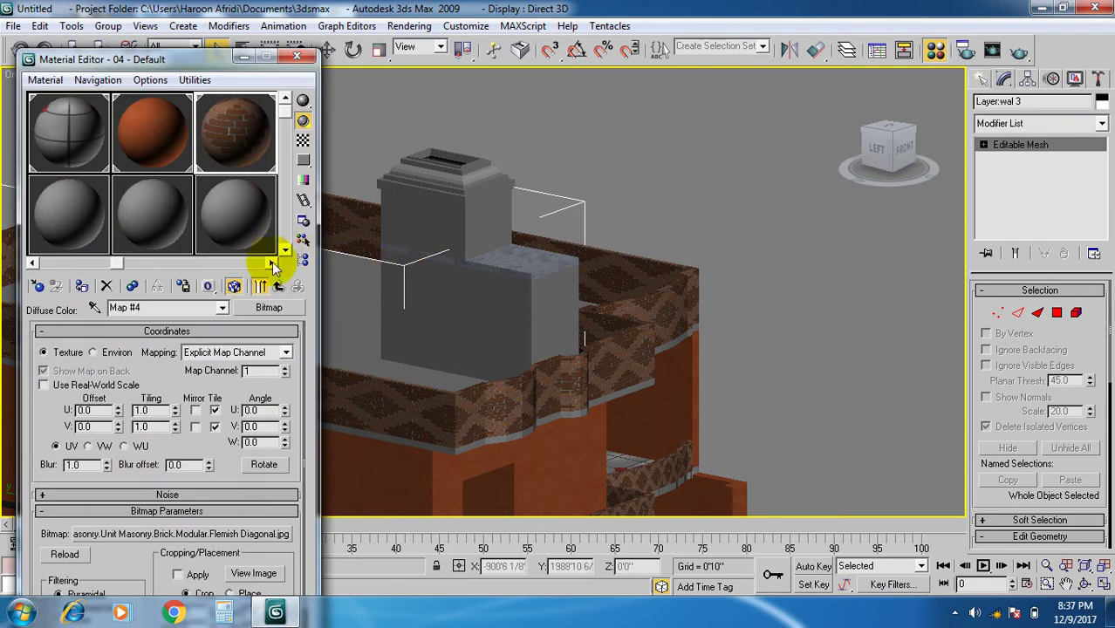
left_click_drag(234, 65, 739, 43)
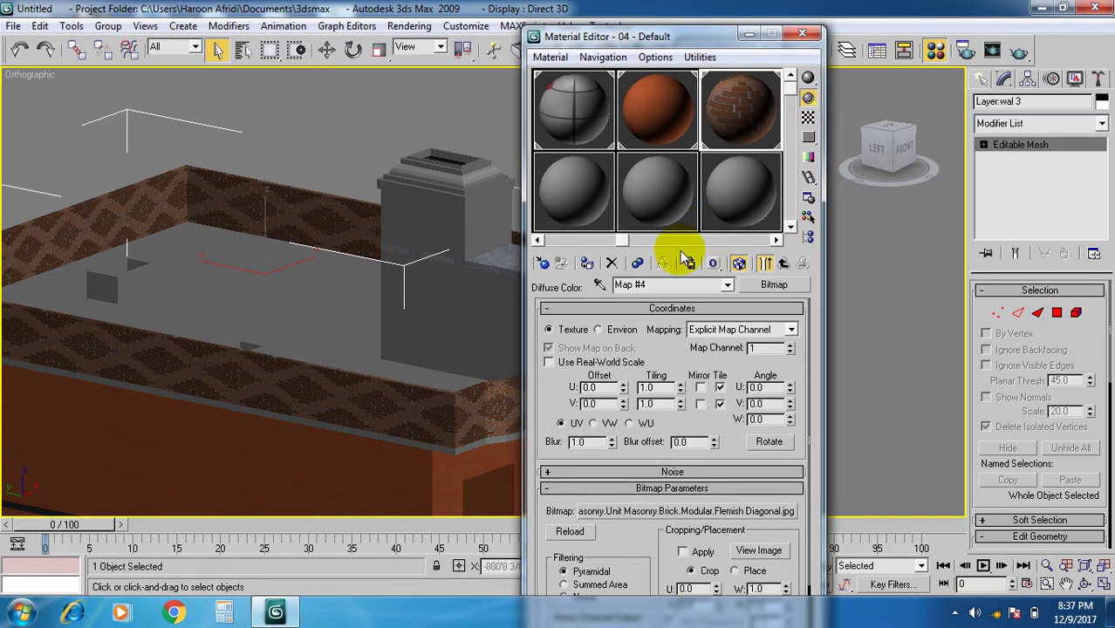
left_click(777, 239)
left_click(740, 127)
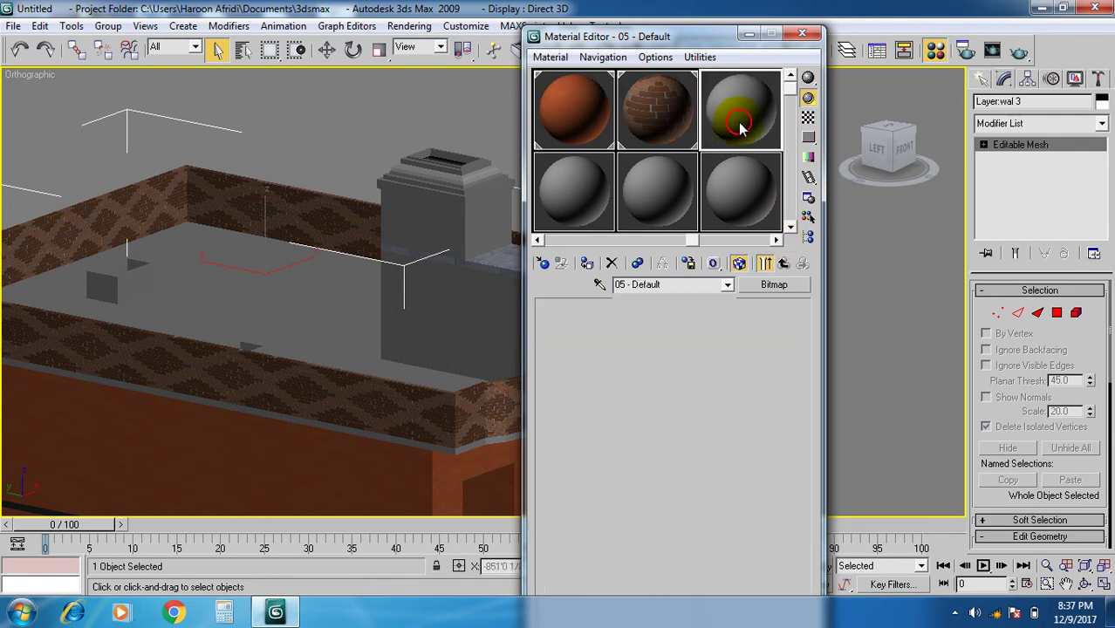
- Load Finishes.Flooring.Tile.Square.Blue.1 as the material's diffuse bitmap, then assign it to the tower walls with the map shown in the viewport
left_click(656, 408)
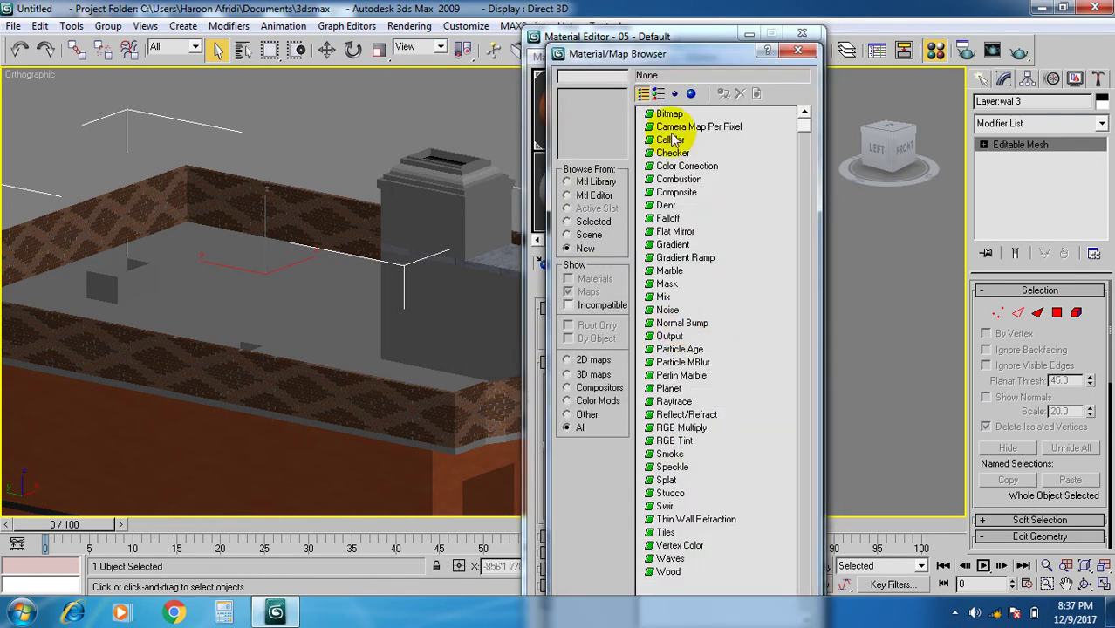
double_click(669, 114)
scroll(489, 253, "down", 1)
scroll(493, 262, "down", 6)
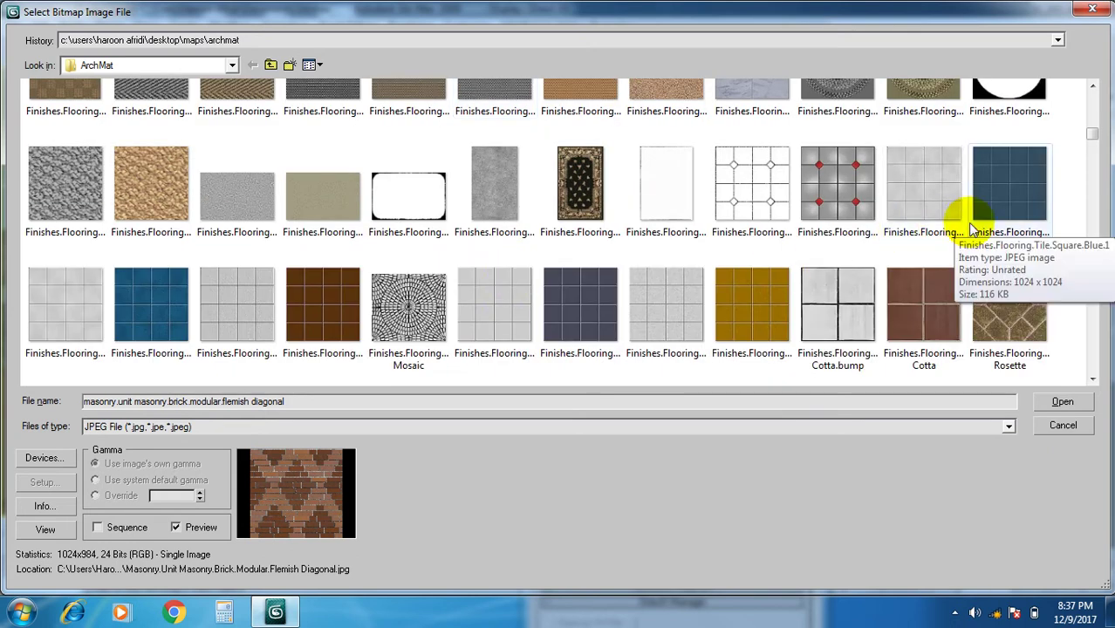
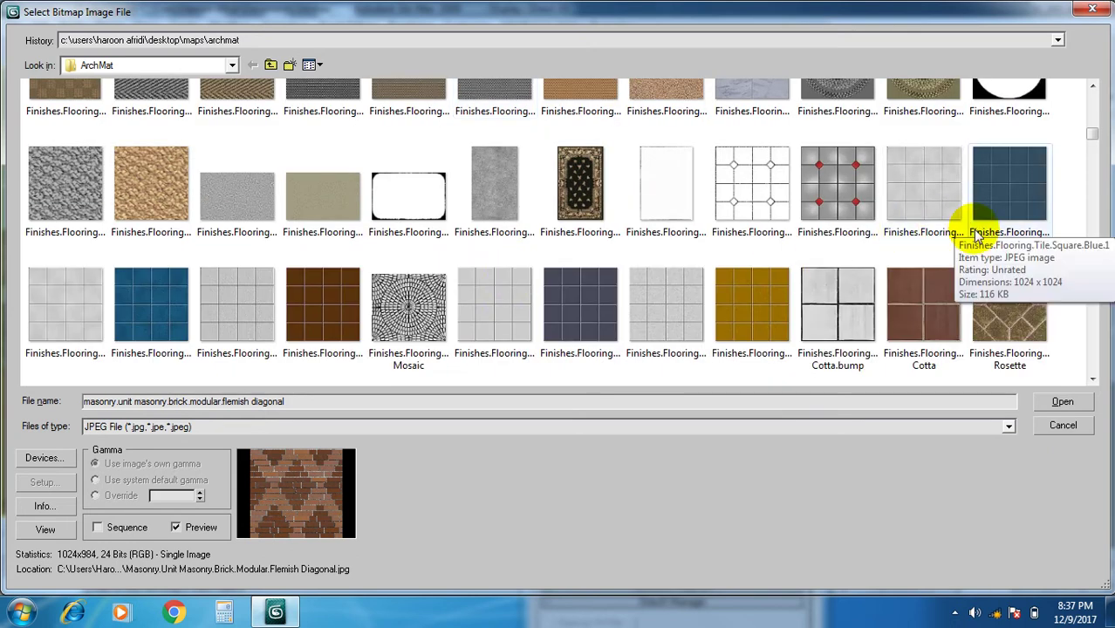
double_click(1021, 186)
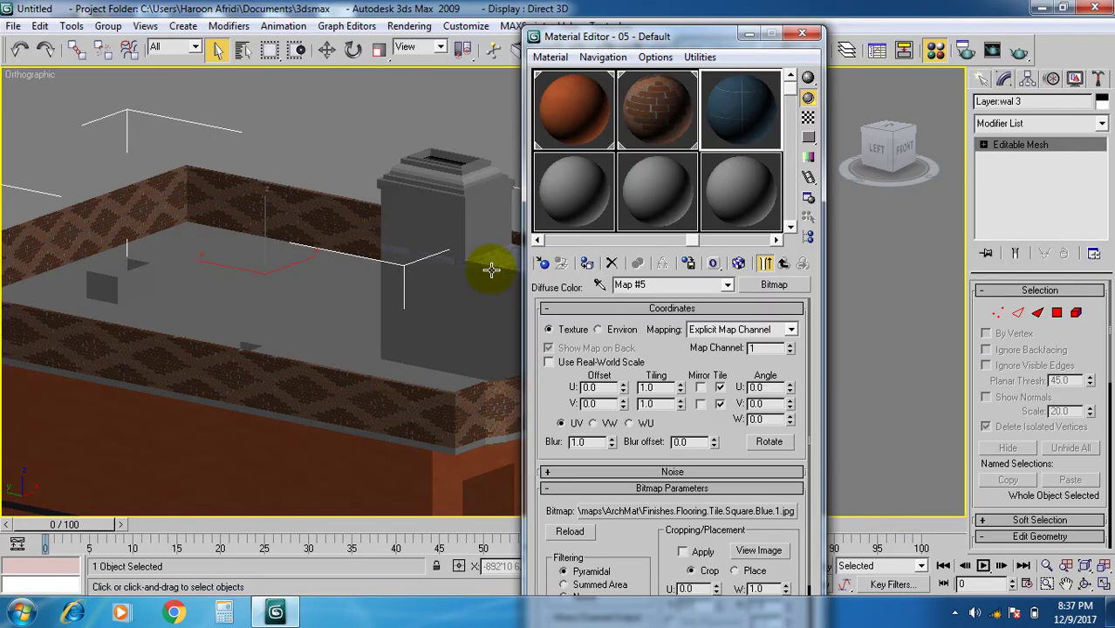
left_click(586, 263)
left_click(737, 263)
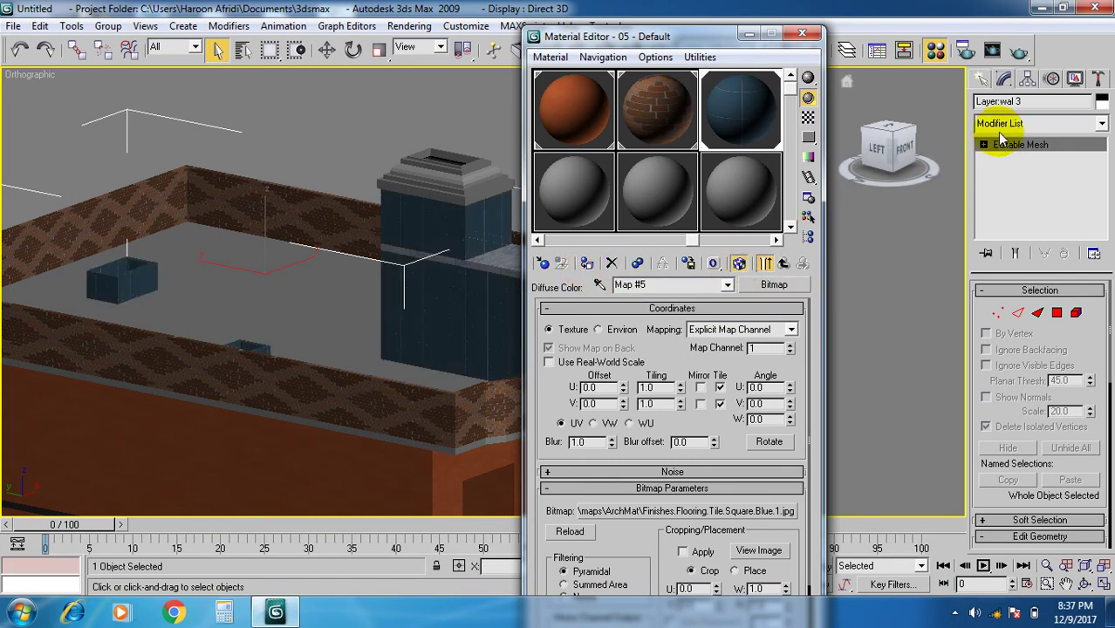
- Add a UVW Map modifier to the rooftop tower walls and set its mapping to Box
left_click(1060, 125)
scroll(1038, 349, "down", 20)
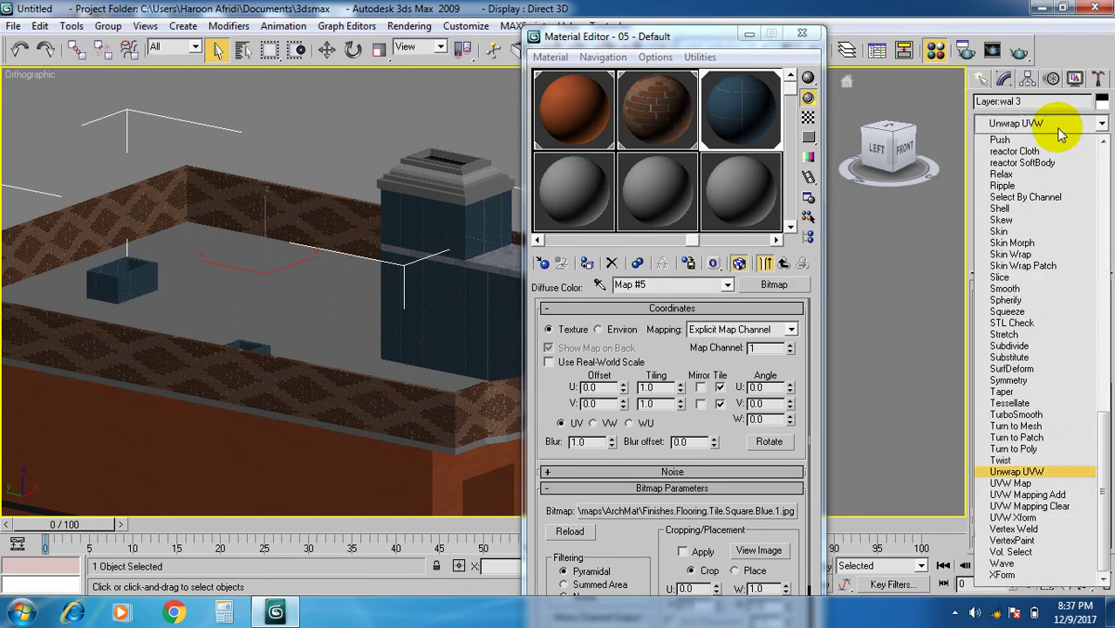
left_click(1012, 484)
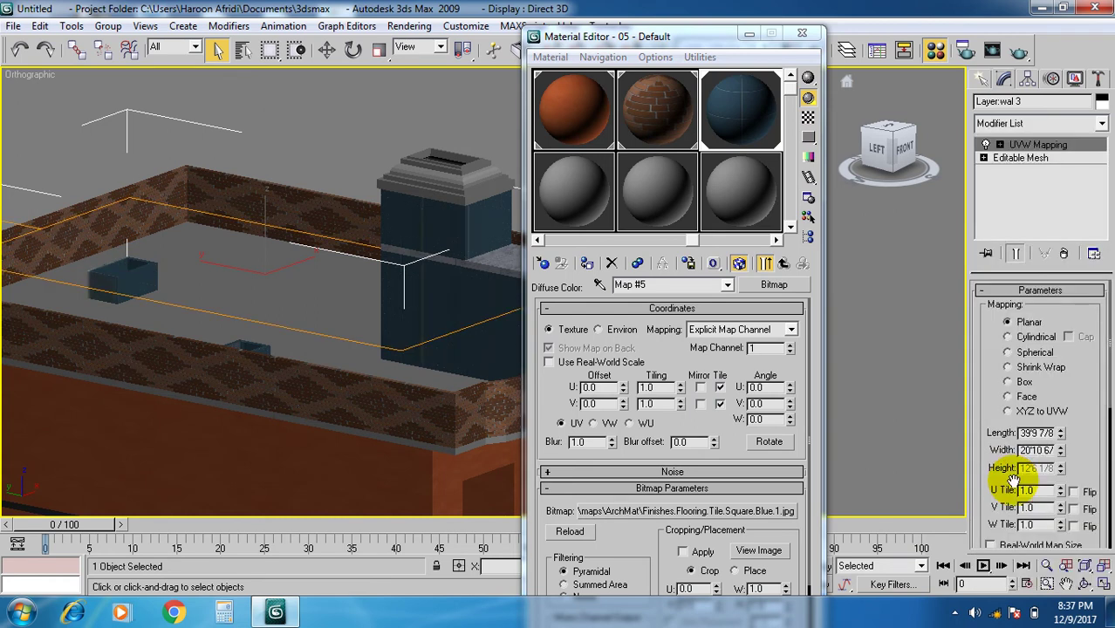
scroll(266, 381, "up", 8)
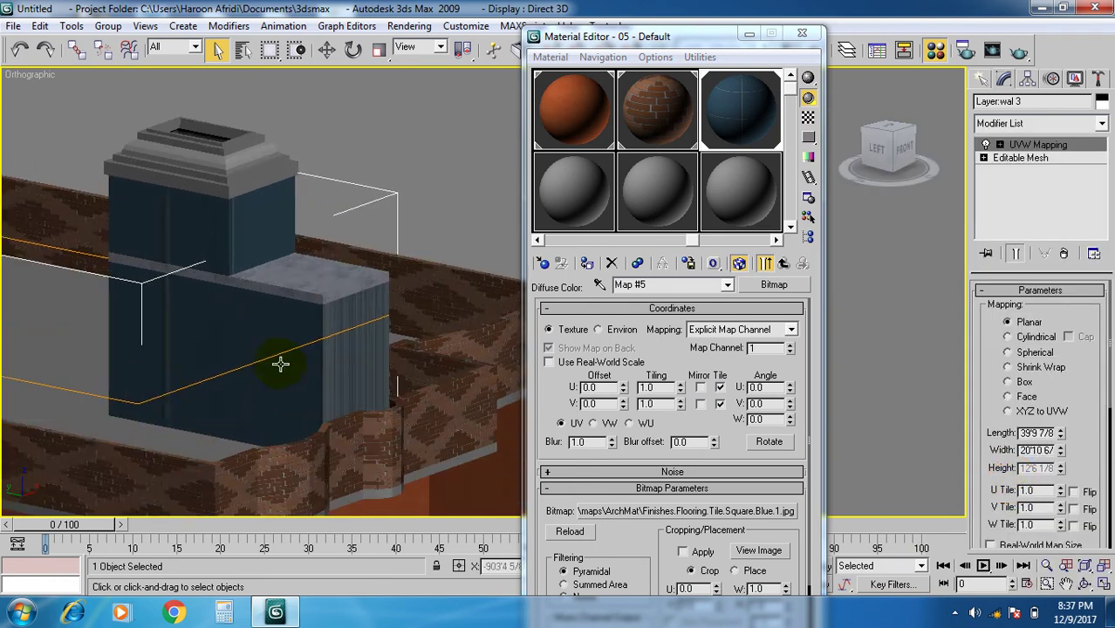
scroll(276, 399, "up", 6)
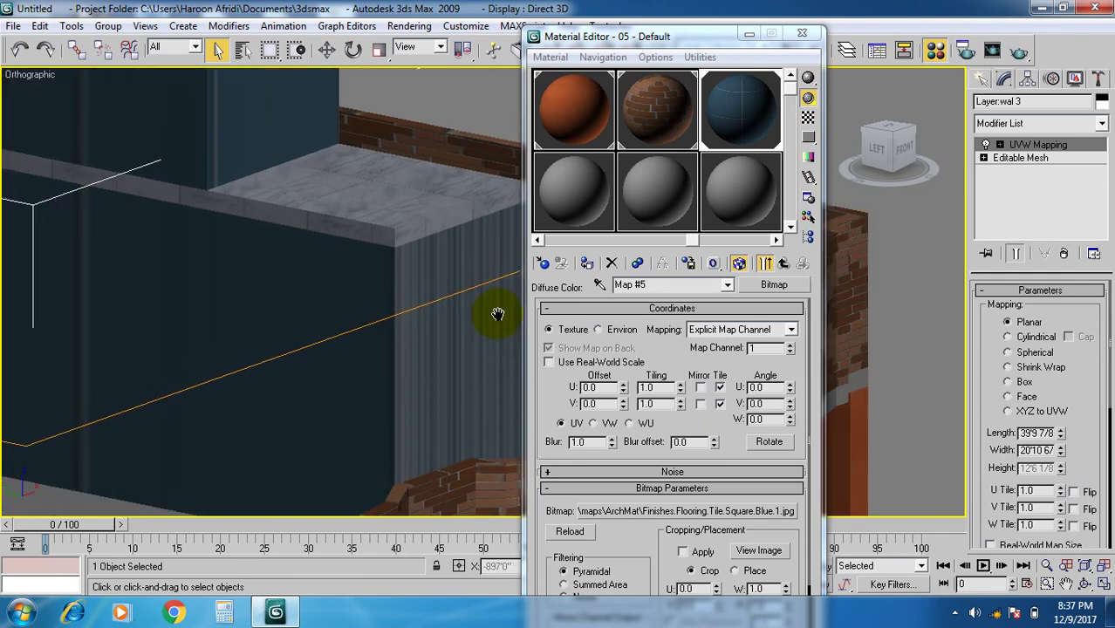
left_click(1008, 382)
- Set the tower walls' mapping to U Tile 4.74 and V Tile 3.5, and close the Material Editor
left_click_drag(1060, 491, 1063, 236)
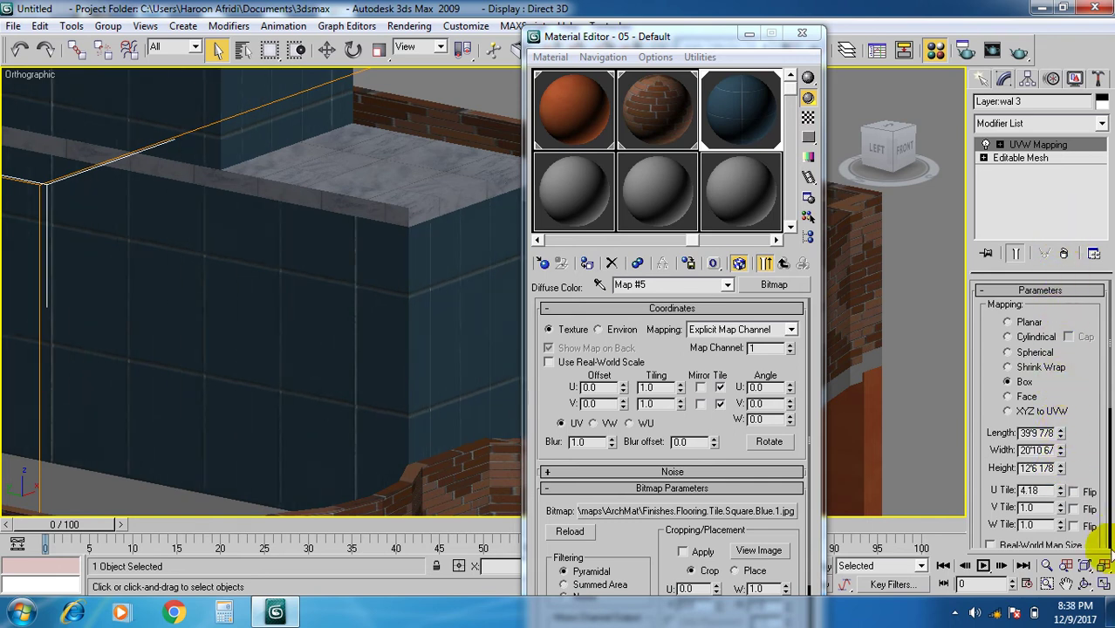
left_click_drag(1063, 510, 1063, 301)
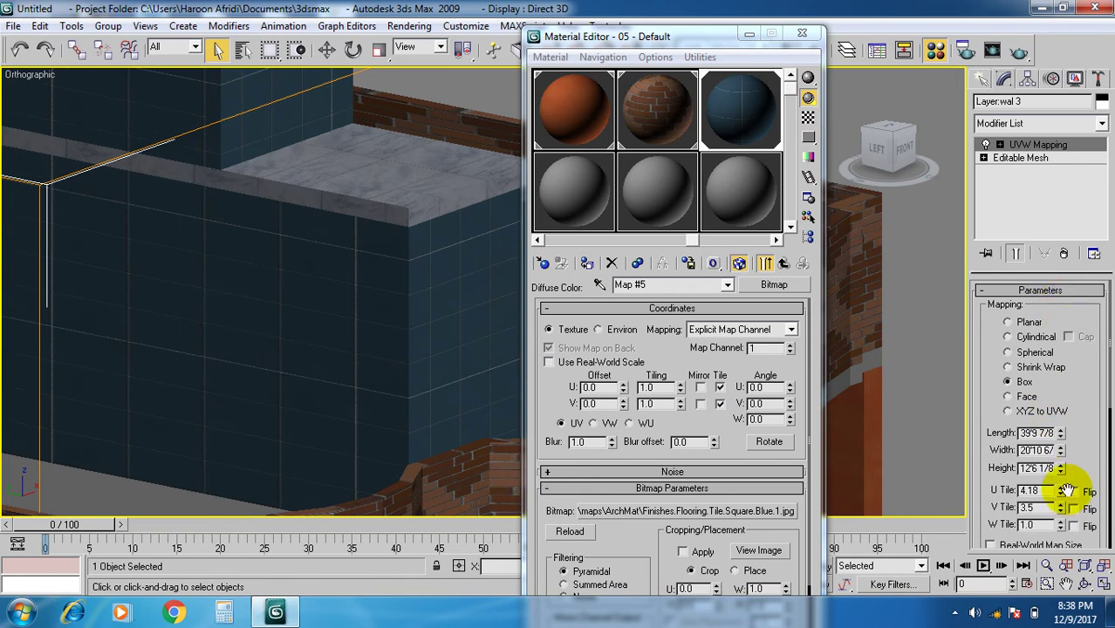
left_click_drag(1060, 492, 1059, 443)
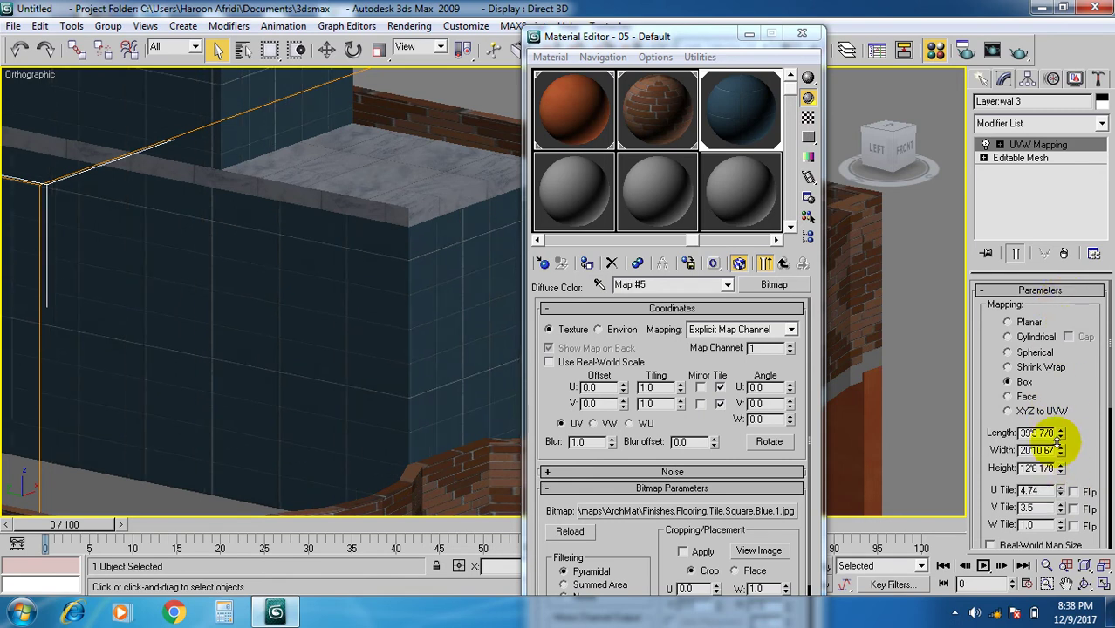
scroll(306, 340, "down", 6)
middle_click_drag(319, 329, 276, 355, "alt")
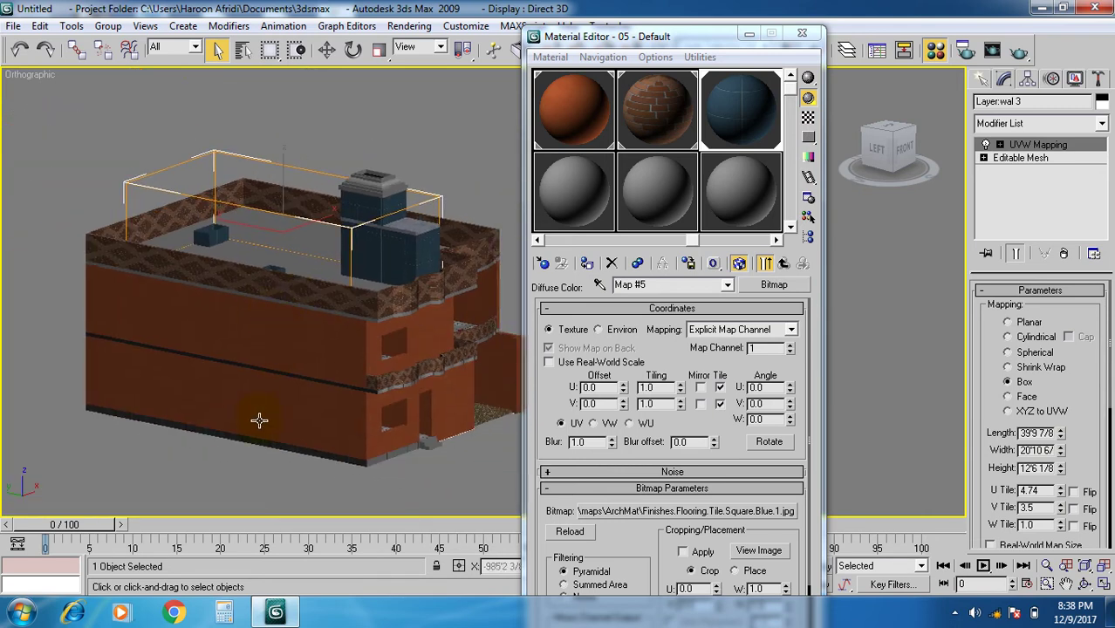
left_click(802, 33)
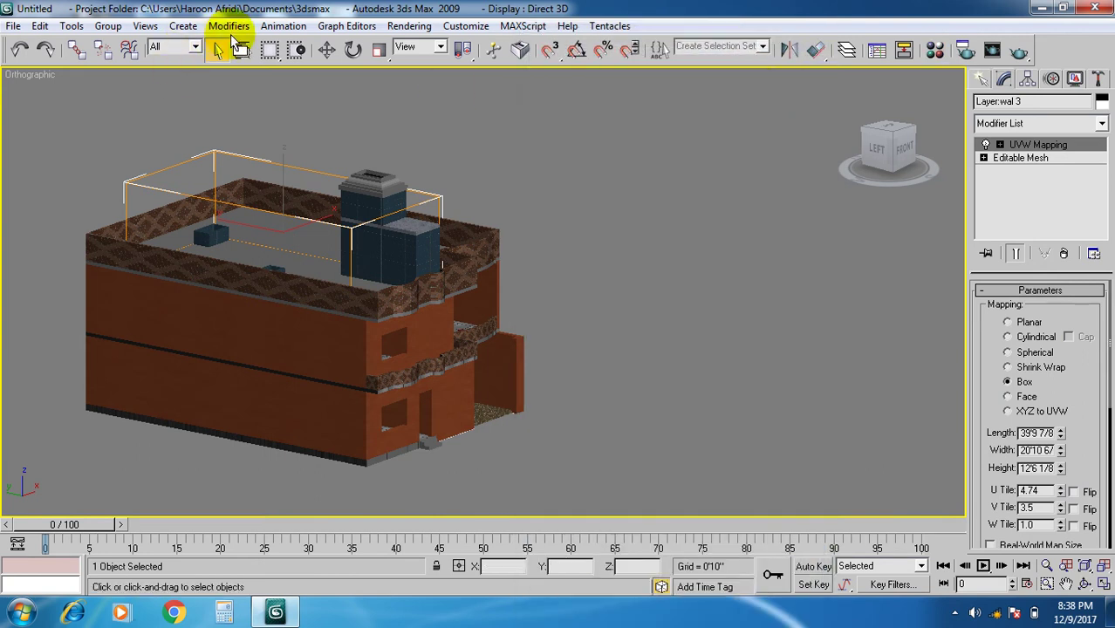
- Select the Layer:Slab mesh listed between the two railings in the scene list
left_click(242, 49)
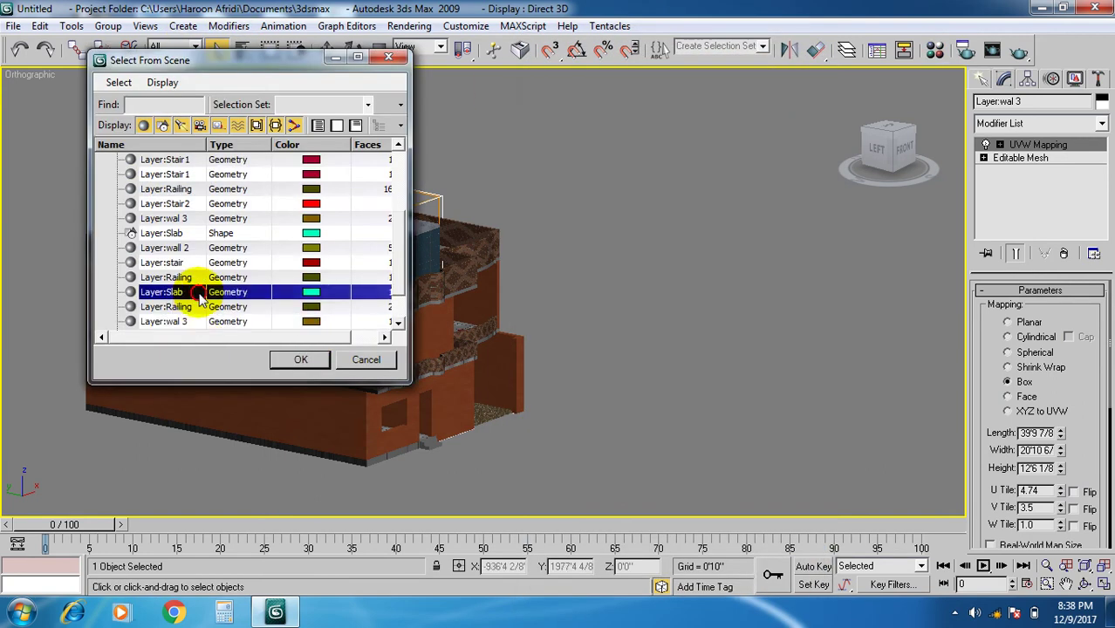
left_click(199, 294)
left_click(297, 361)
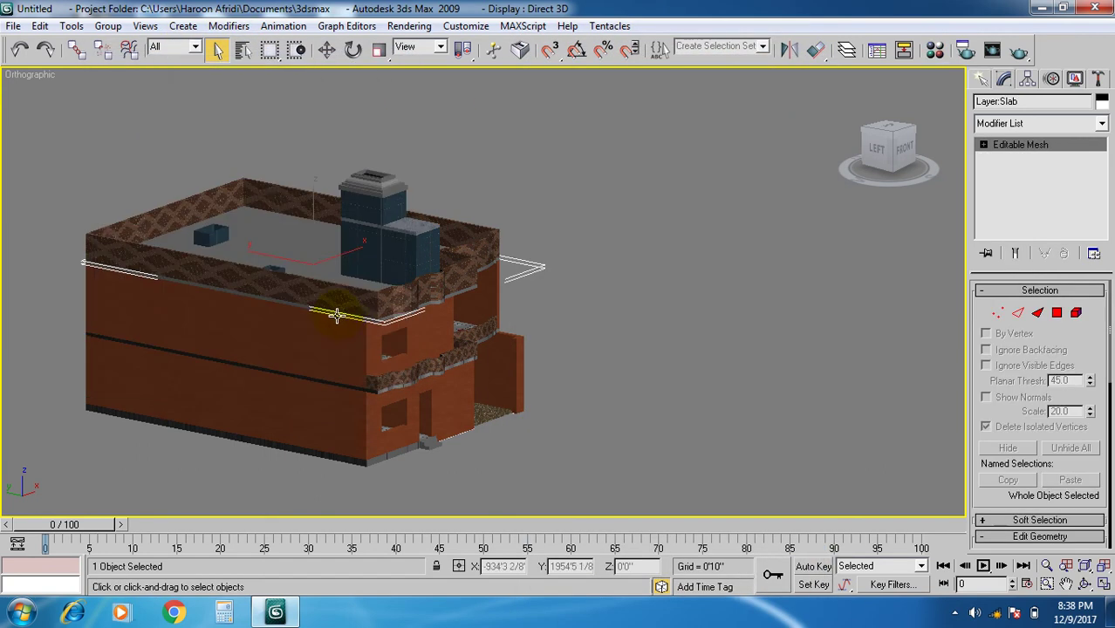
- Select the brick railing around the rooftop and hide it
middle_click_drag(335, 316, 337, 342)
scroll(338, 342, "up", 3)
left_click(480, 243)
left_click(668, 212)
left_click(504, 248)
right_click(503, 250)
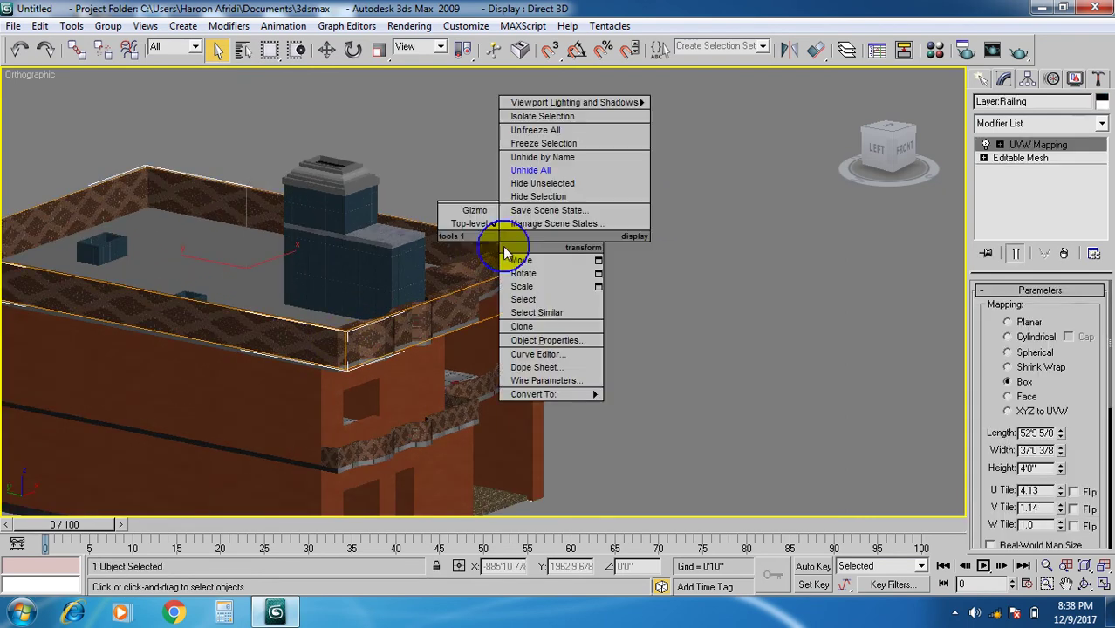
left_click(541, 197)
- Select the Layer:Slab shape from the scene list as a check, clear the selection, and undo that change
scroll(532, 244, "up", 5)
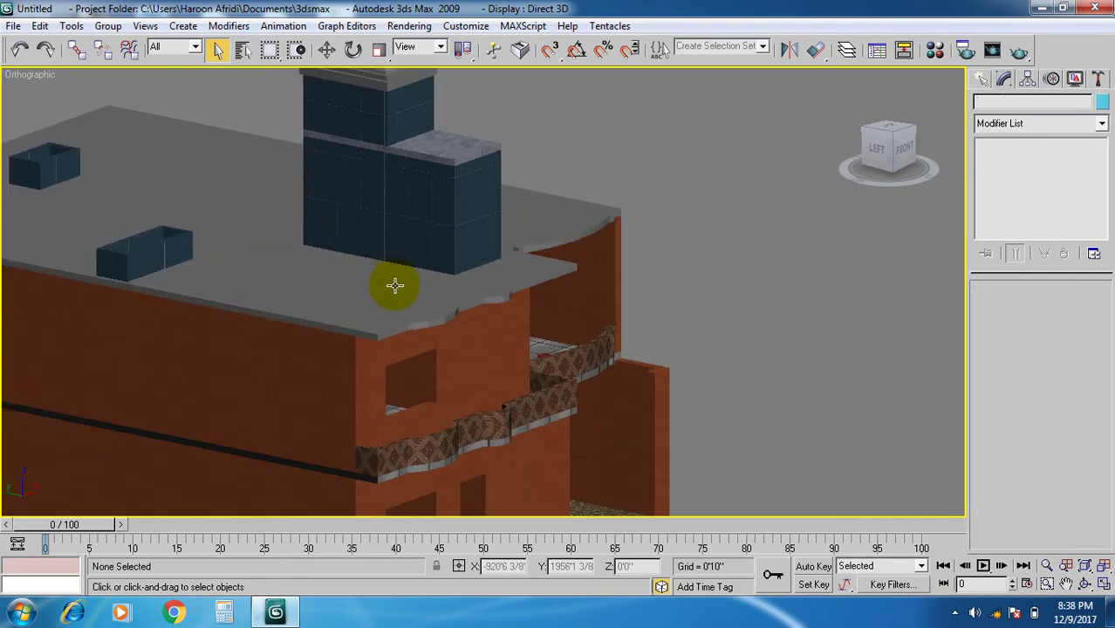
left_click(241, 49)
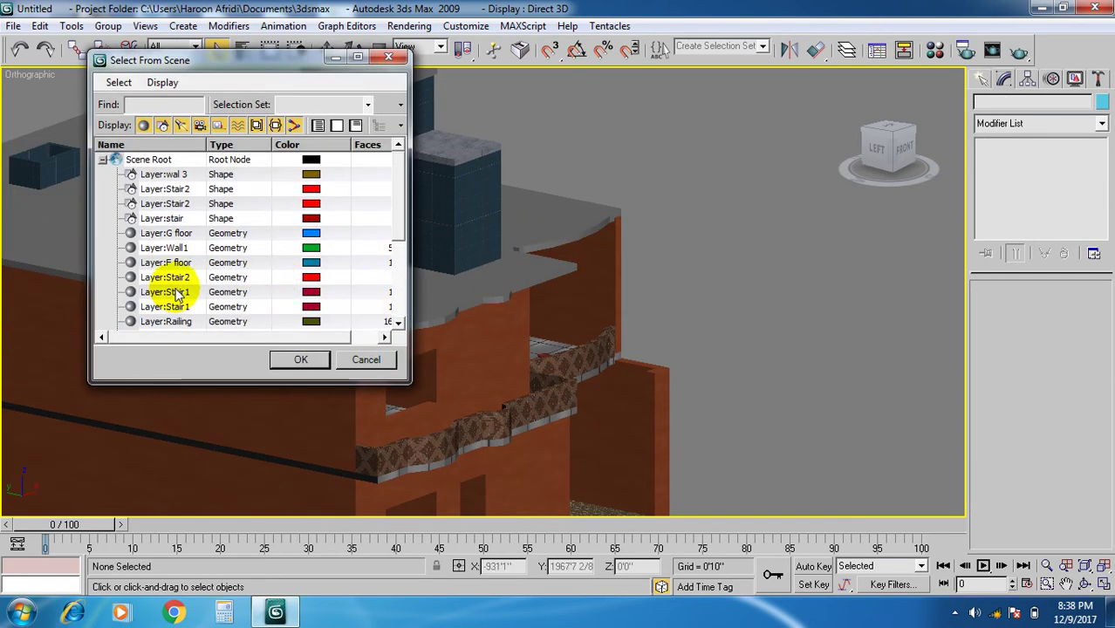
left_click(195, 307)
left_click(193, 263)
scroll(188, 266, "down", 2)
left_click(190, 279)
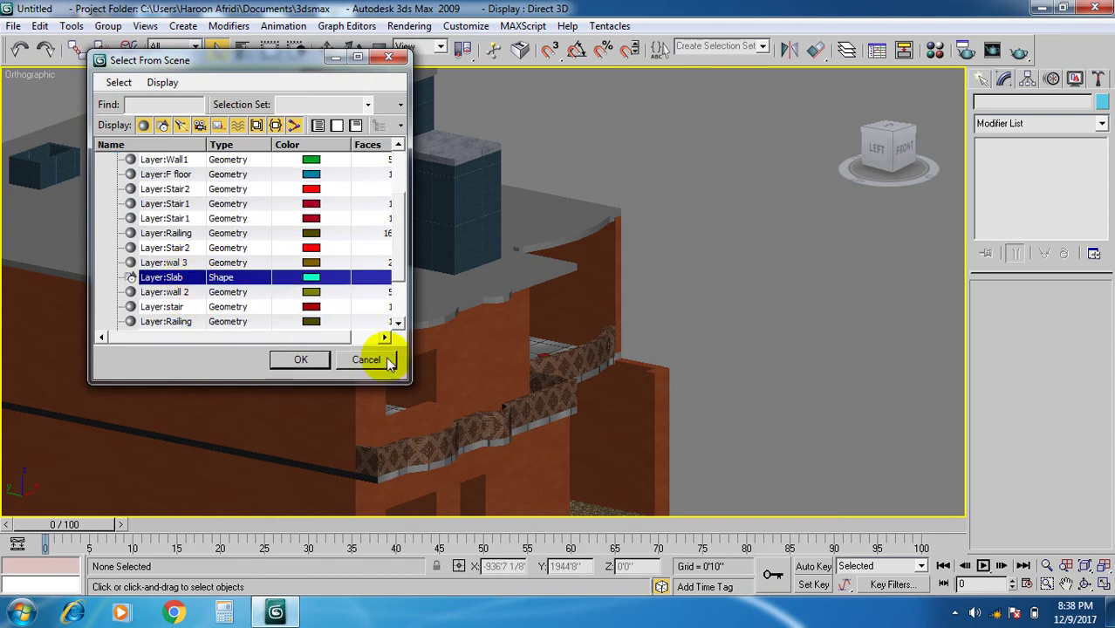
left_click(314, 361)
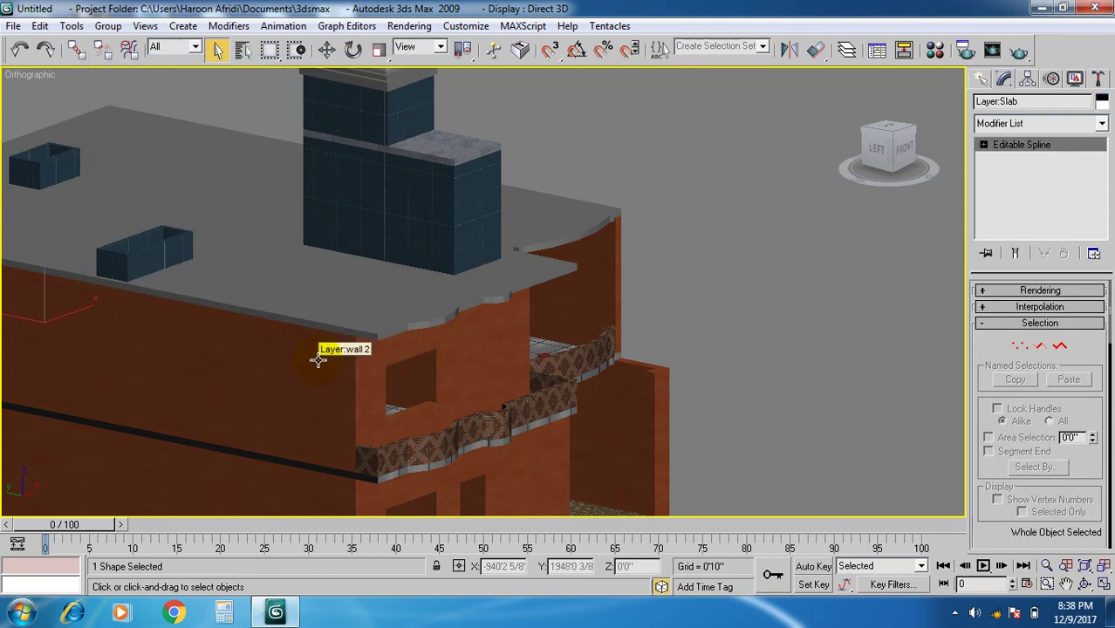
key("ctrl+d")
key("ctrl+z")
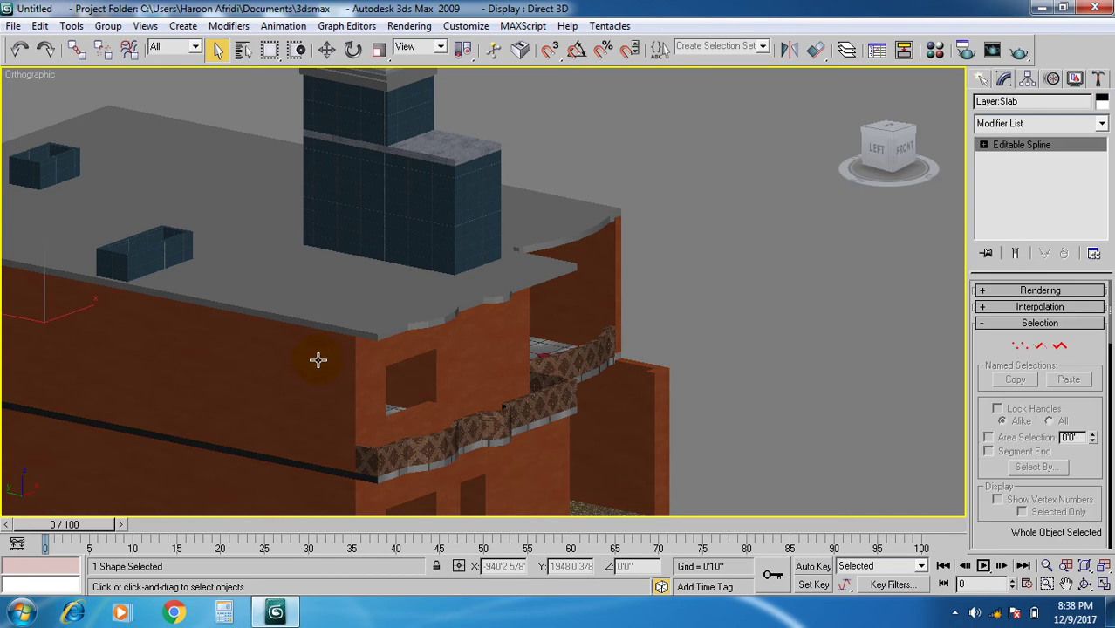
- Select the Layer:Slab geometry forming the roof slab from the scene list, using the entry just below Layer:Railing
left_click(243, 50)
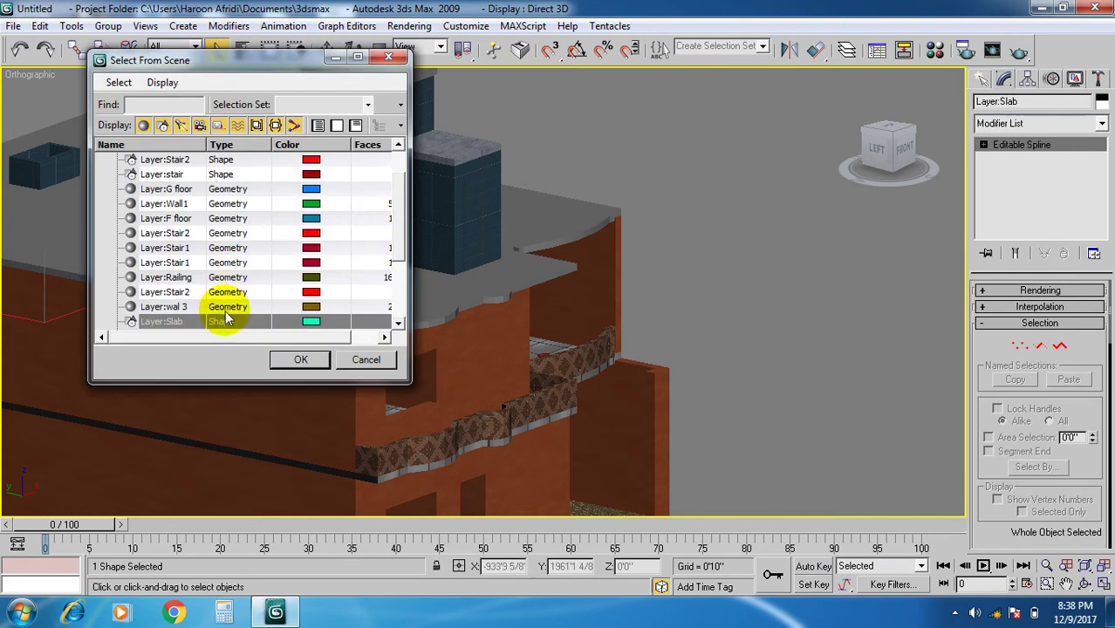
left_click(196, 278)
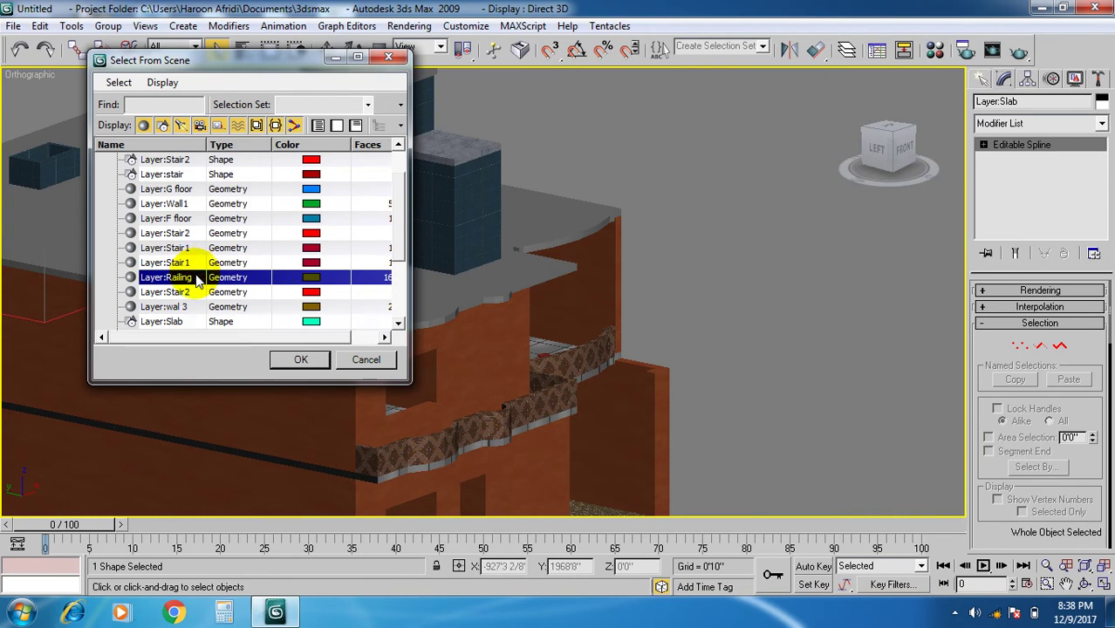
scroll(196, 288, "down", 1)
scroll(196, 299, "down", 1)
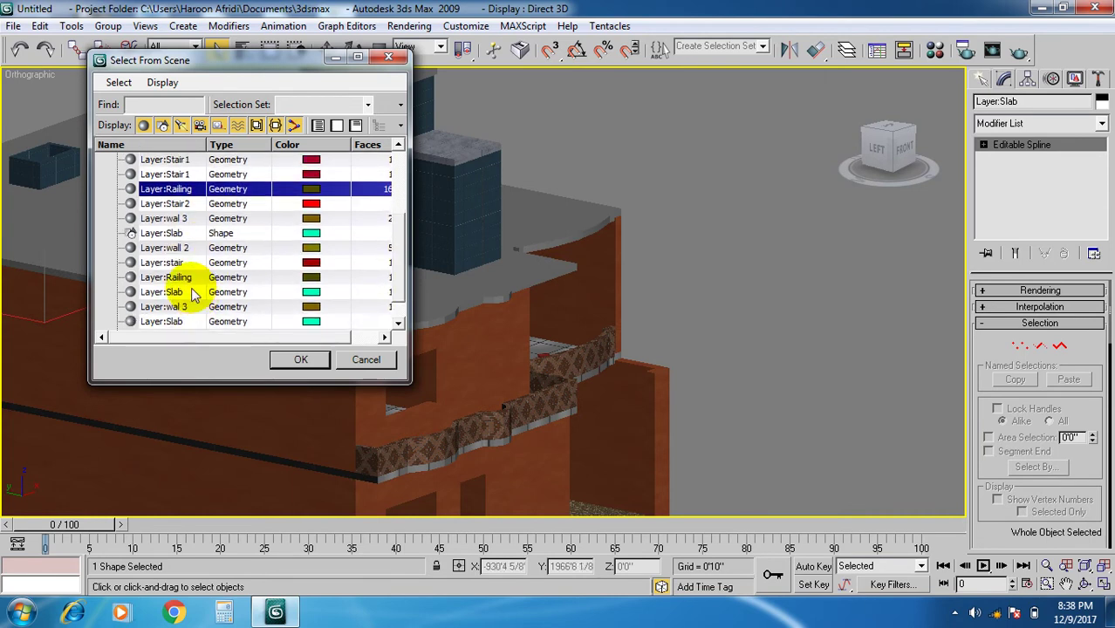
left_click(164, 292)
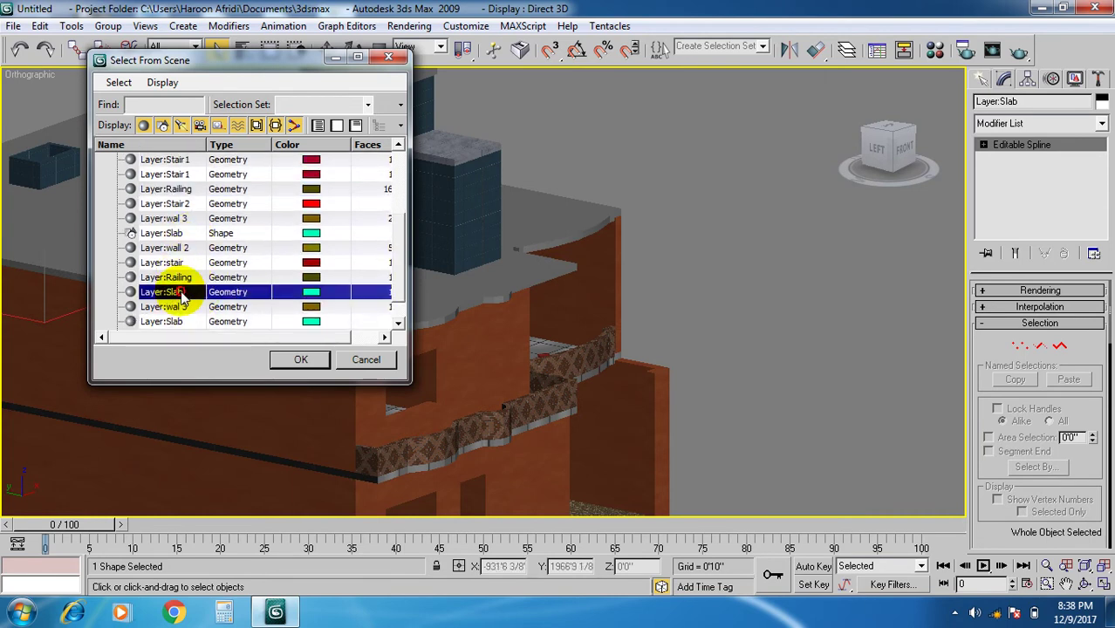
left_click(284, 358)
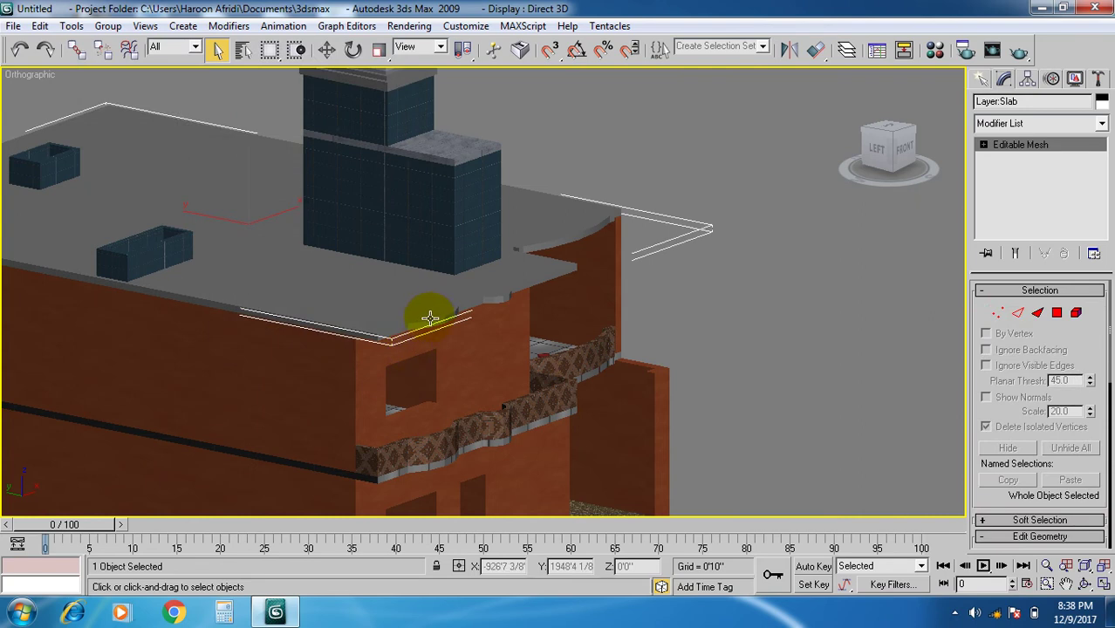
- Reopen the Material Editor and activate the unused 06 - Default material sample
key("m")
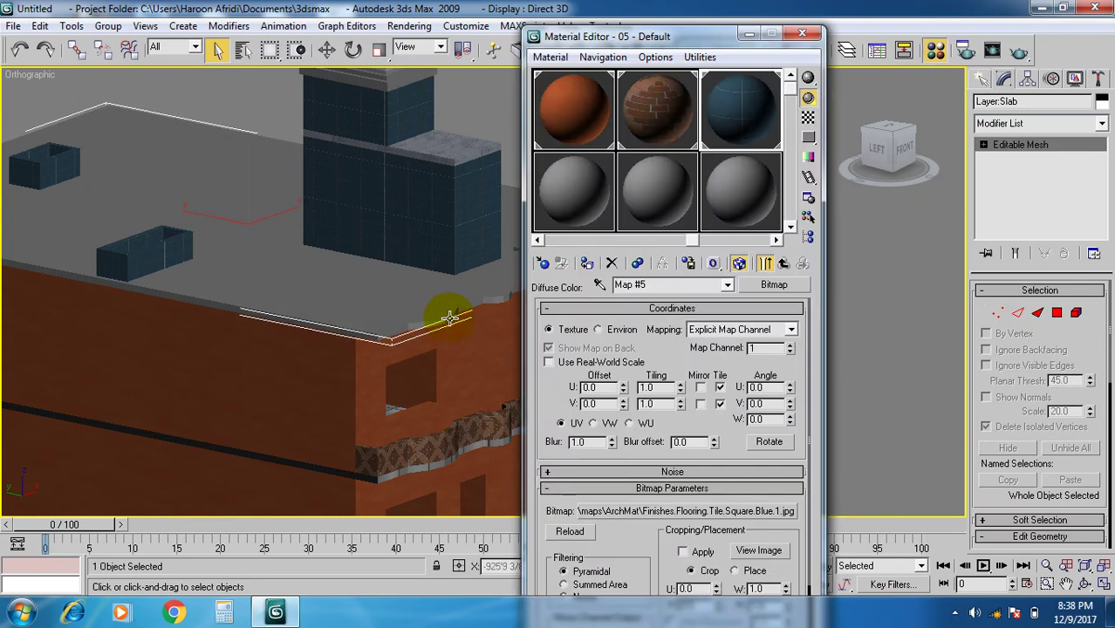
left_click(777, 239)
left_click(747, 110)
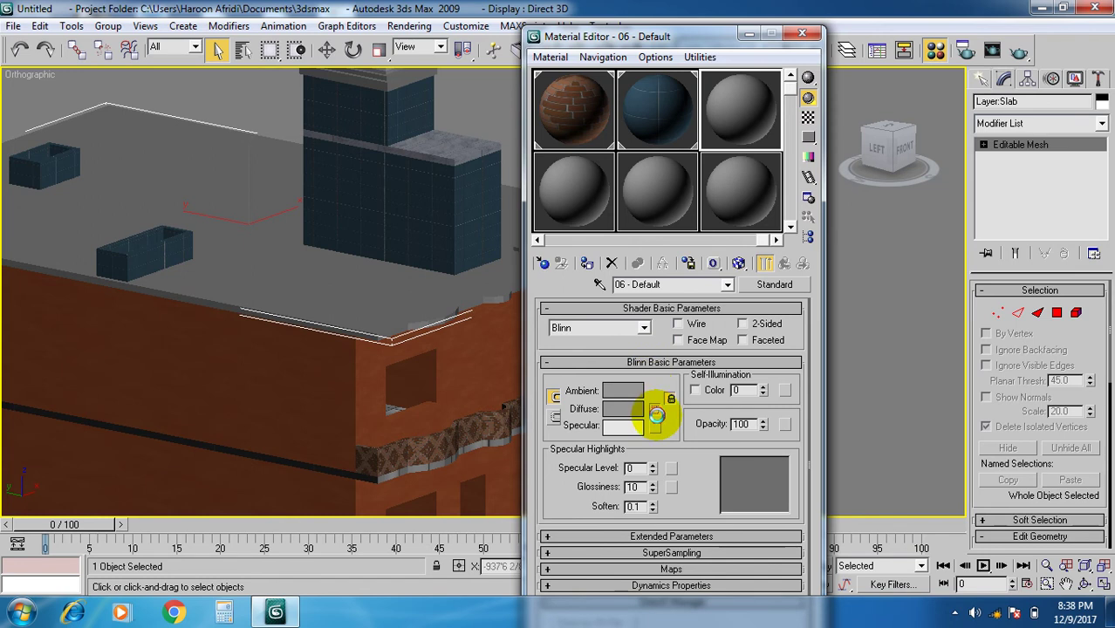
- Load the Finishes.Masonry Flooring.Marble.Rose.1 bitmap from the ArchMat folder as the diffuse map, and apply the material visibly to the roof slab
left_click(655, 408)
double_click(674, 115)
left_click(586, 241)
scroll(585, 244, "down", 1)
scroll(586, 244, "down", 5)
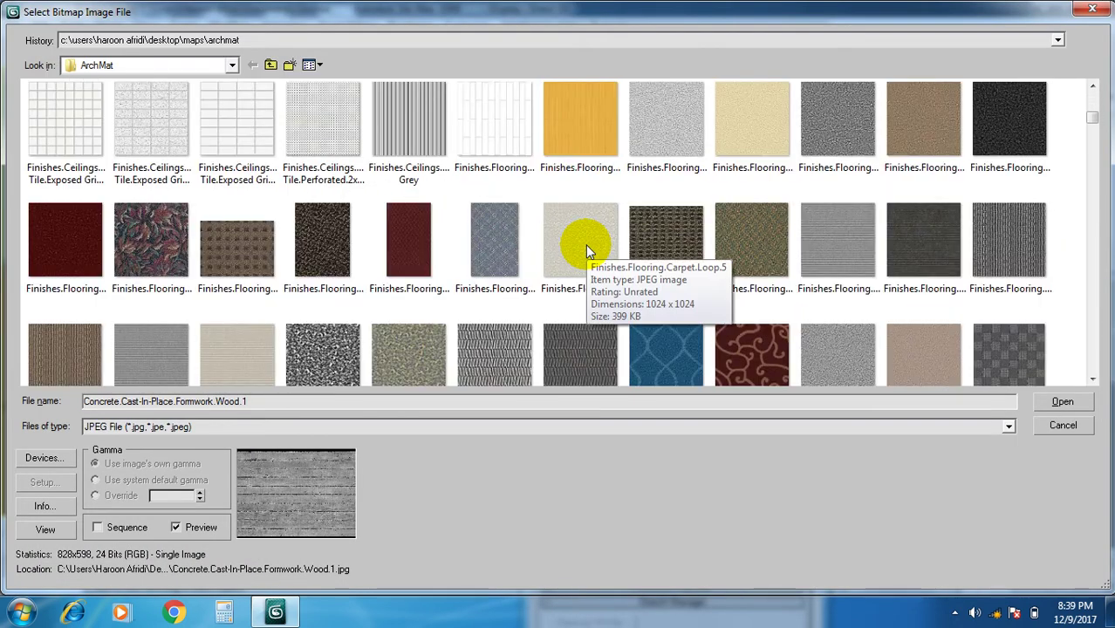
scroll(585, 245, "down", 2)
scroll(585, 244, "down", 3)
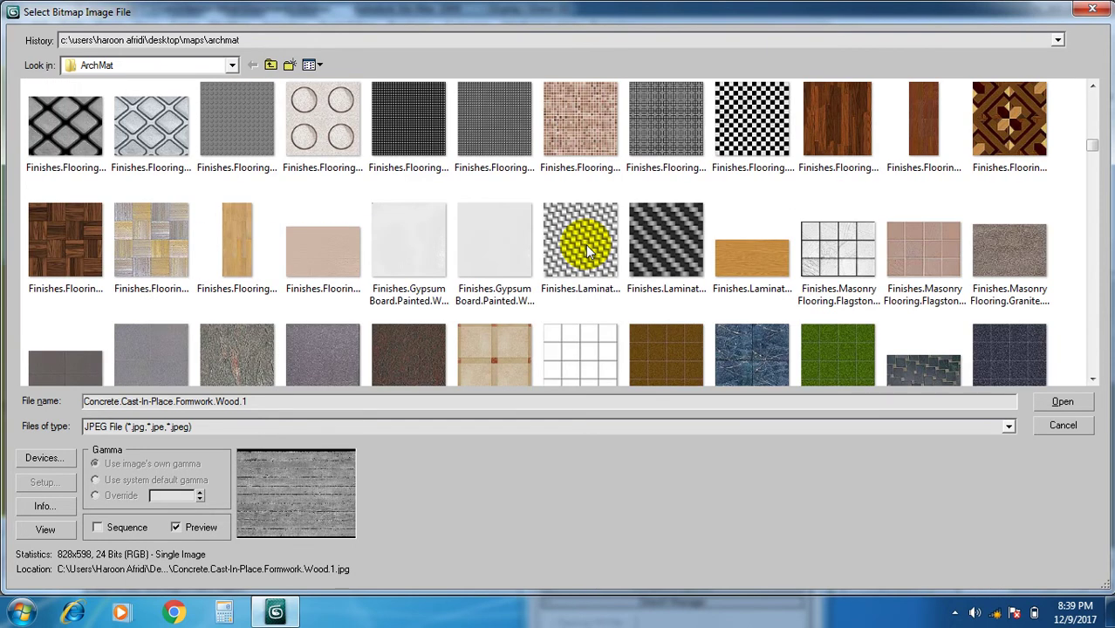
scroll(585, 244, "down", 1)
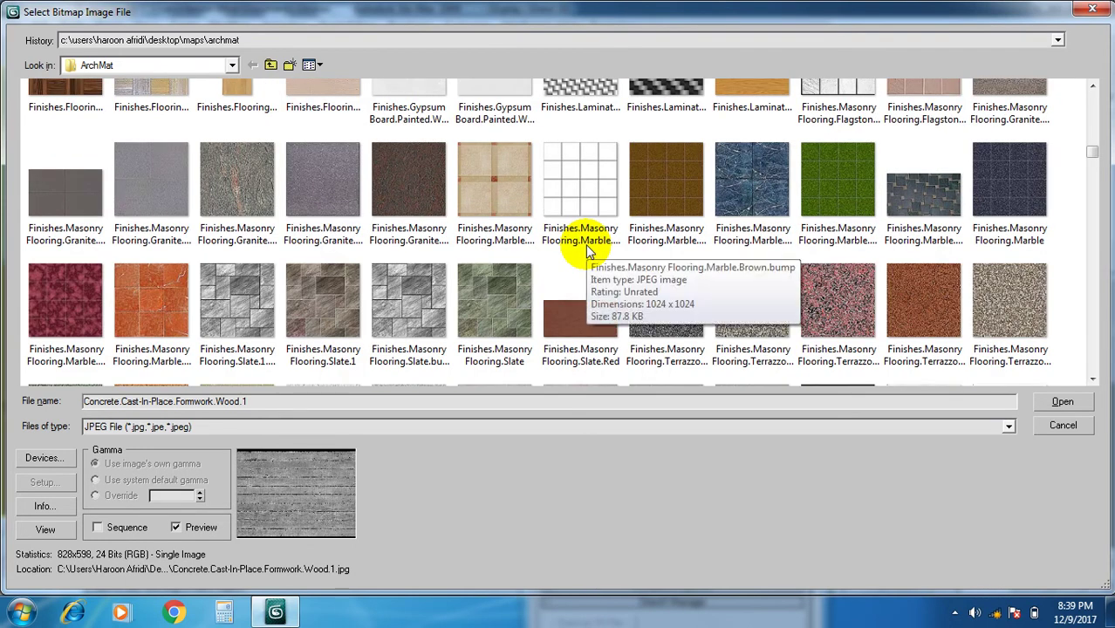
double_click(75, 284)
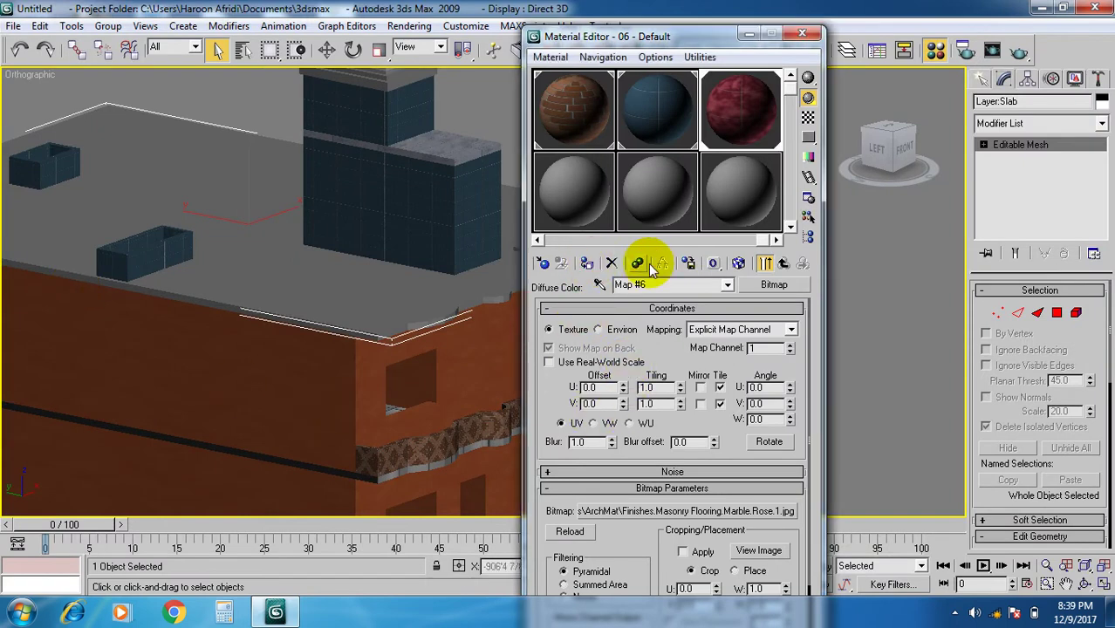
left_click(740, 264)
- Add a UVW Map modifier to the roof slab with Box mapping, U Tile 2.35 and V Tile 3.32
left_click(1050, 129)
key("u")
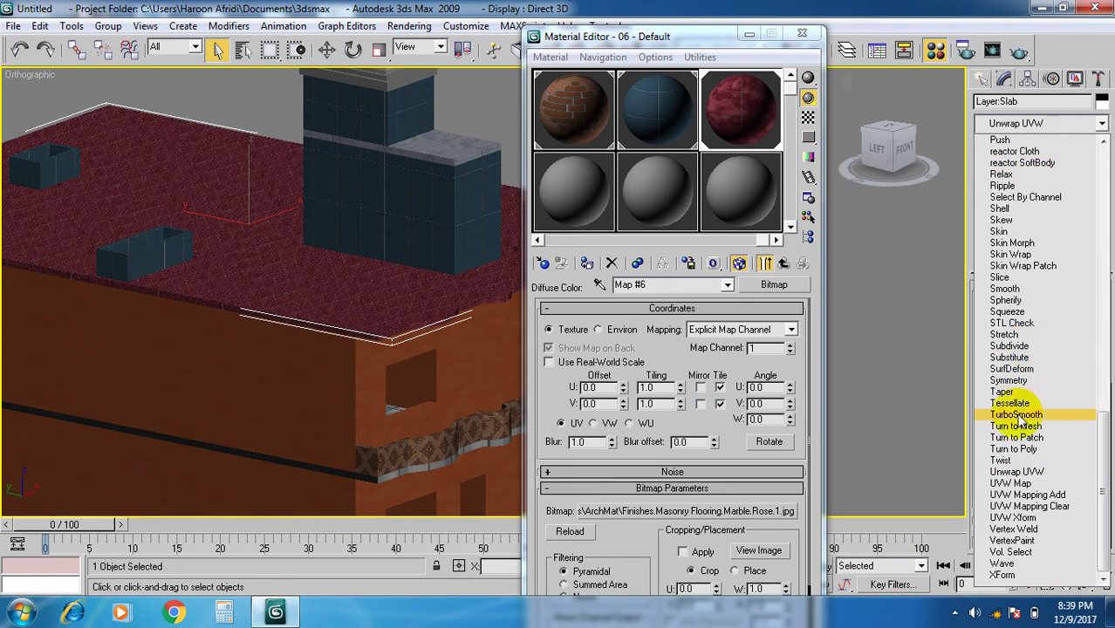
left_click(1009, 483)
middle_click_drag(371, 362, 400, 377)
left_click(1007, 381)
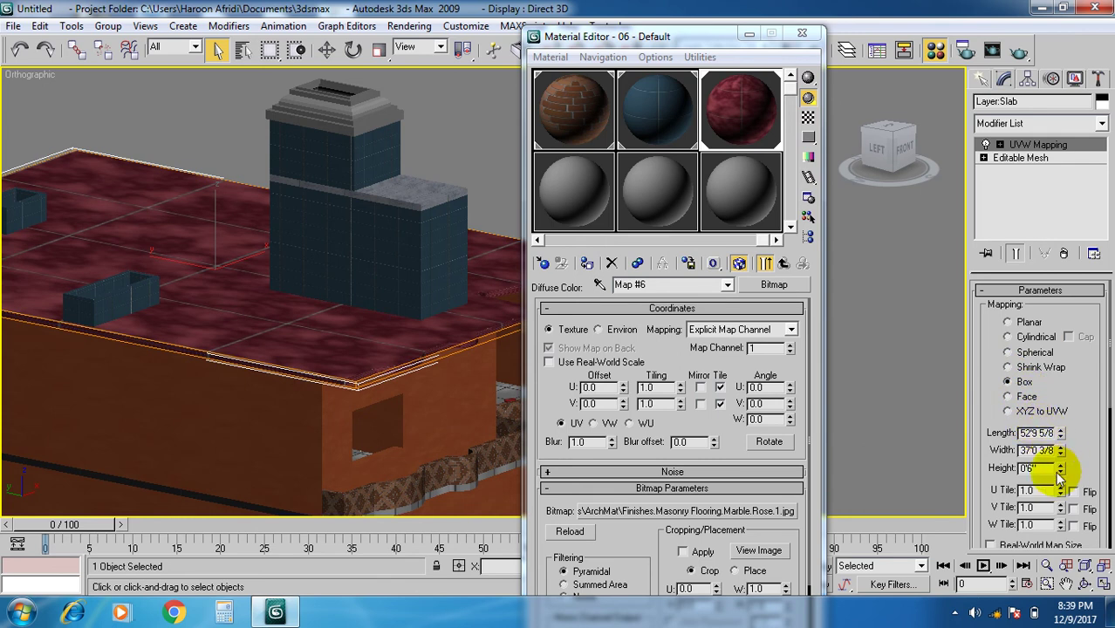
left_click_drag(1058, 491, 1003, 371)
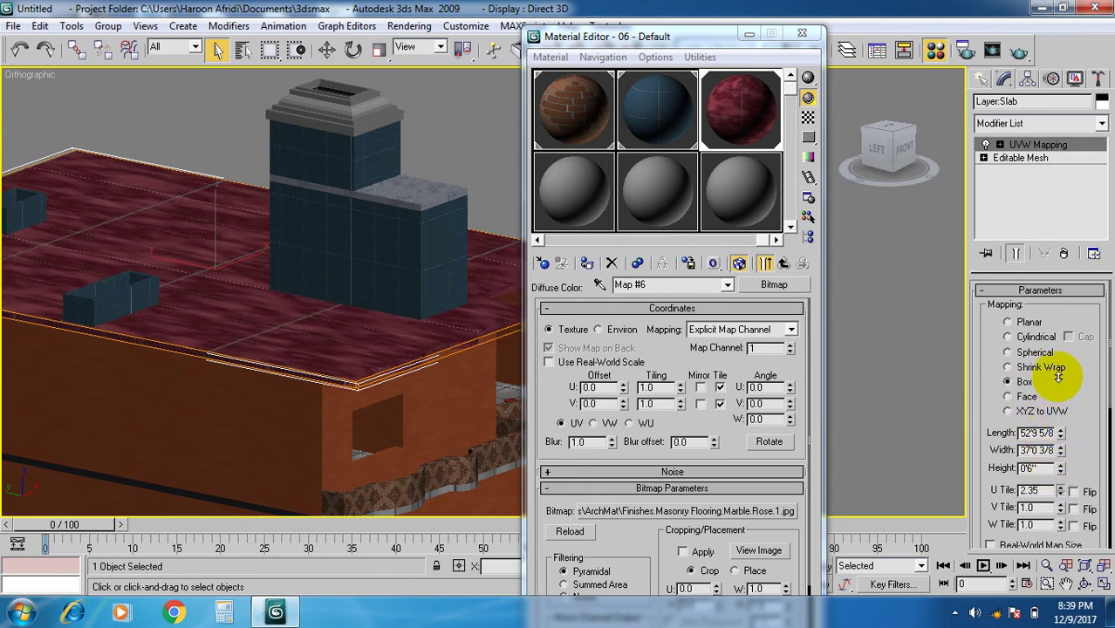
left_click_drag(1062, 506, 1056, 311)
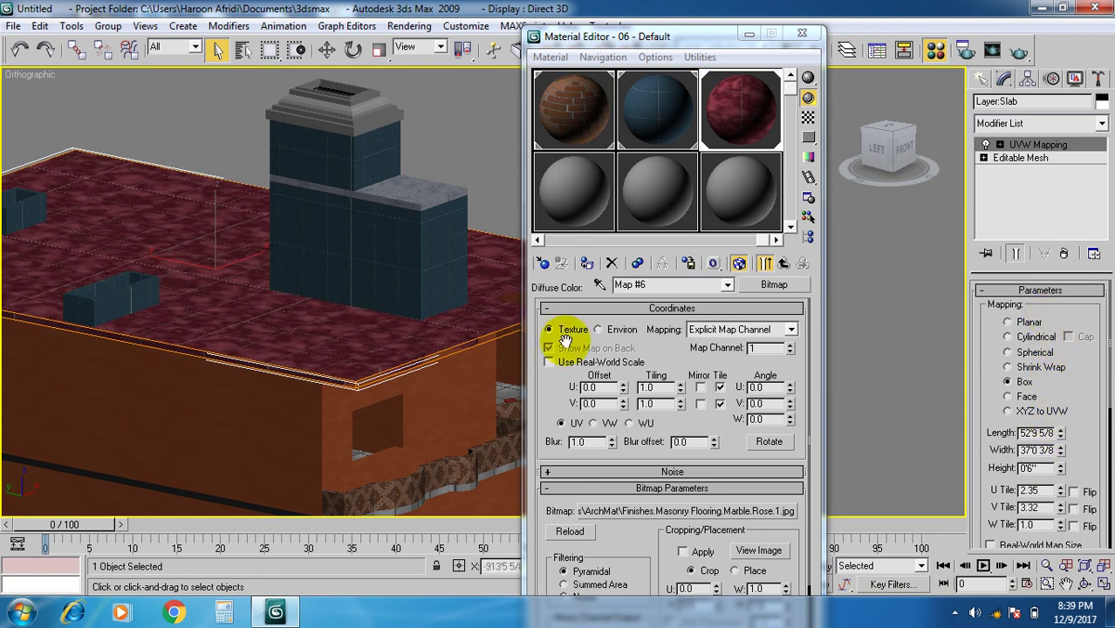
- Examine the marble texture's scale and coverage on the roof slab from a distance and close up around the tower
middle_click_drag(323, 392, 299, 401, "alt")
scroll(231, 470, "down", 3)
middle_click_drag(231, 471, 249, 381, "alt")
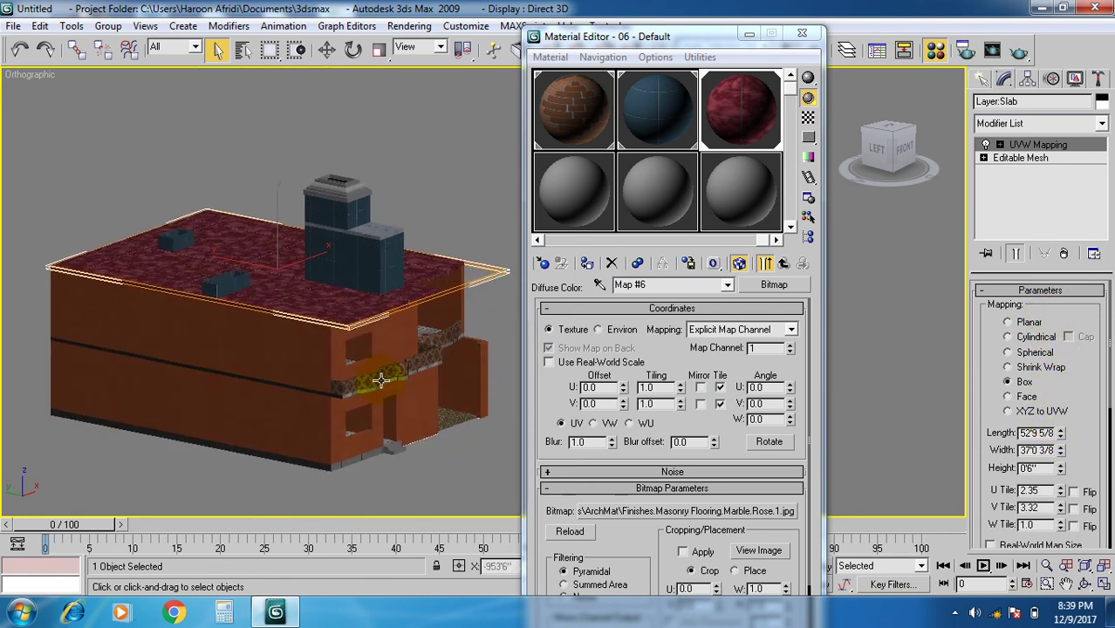
scroll(291, 321, "up", 2)
scroll(291, 326, "up", 2)
scroll(294, 331, "up", 2)
scroll(328, 341, "up", 2)
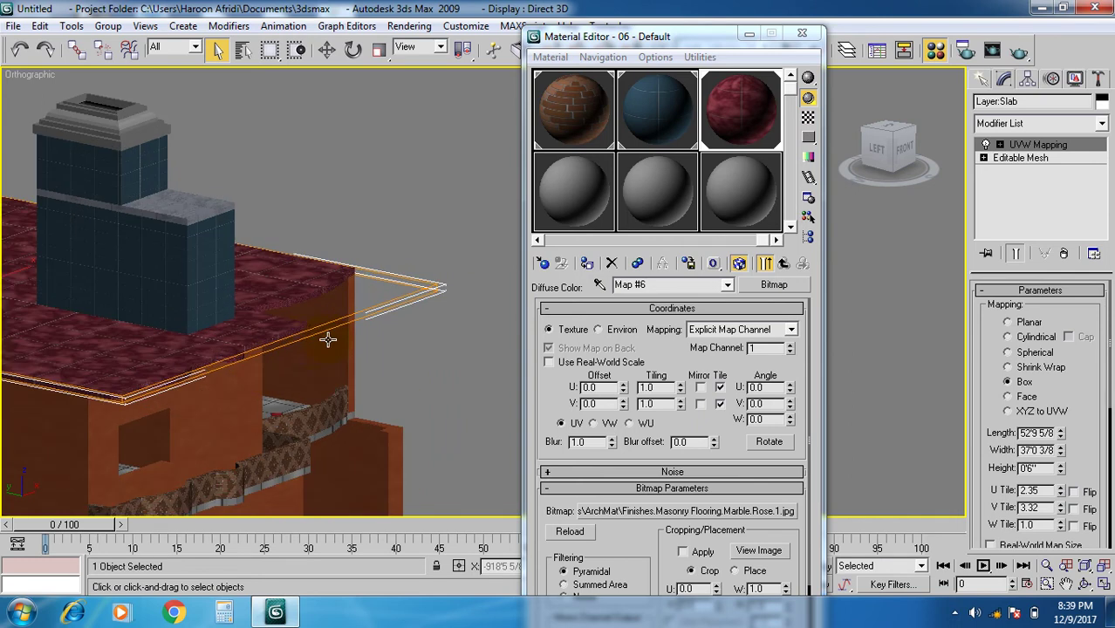
middle_click_drag(310, 345, 369, 341)
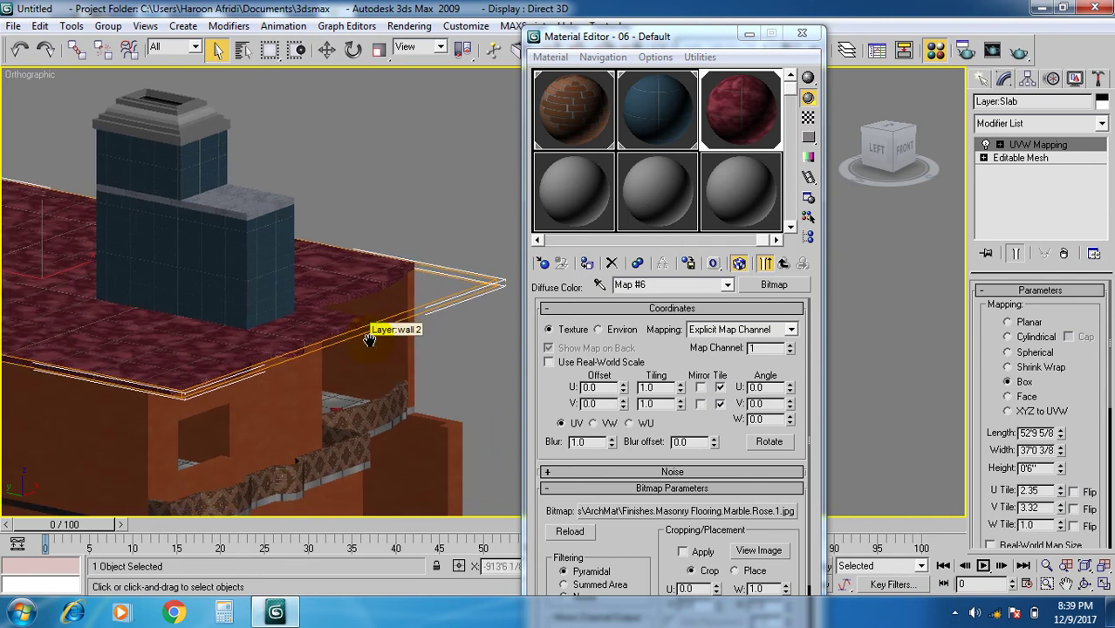
scroll(369, 340, "down", 3)
- Deselect the roof slab, close the Material Editor and unhide all objects in the scene
left_click(391, 187)
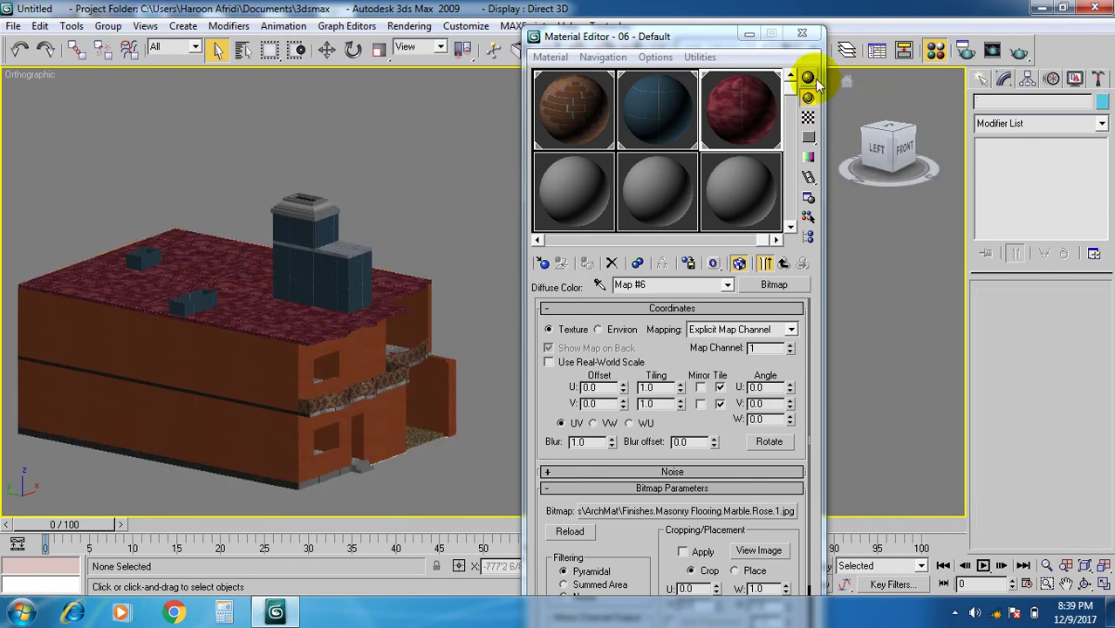
left_click(801, 33)
right_click(313, 337)
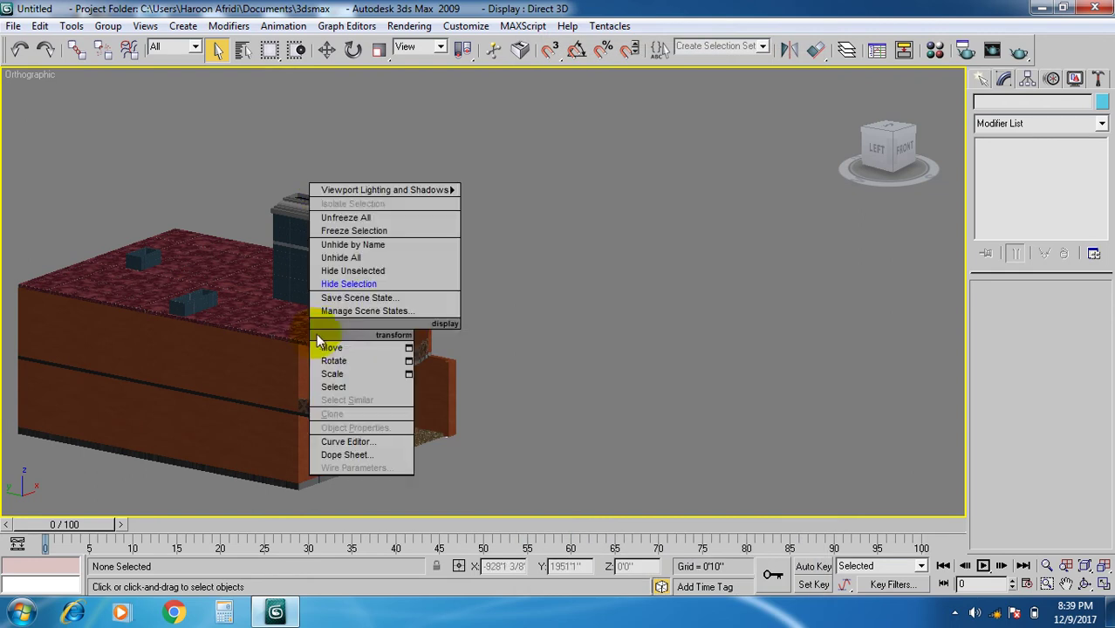
left_click(347, 257)
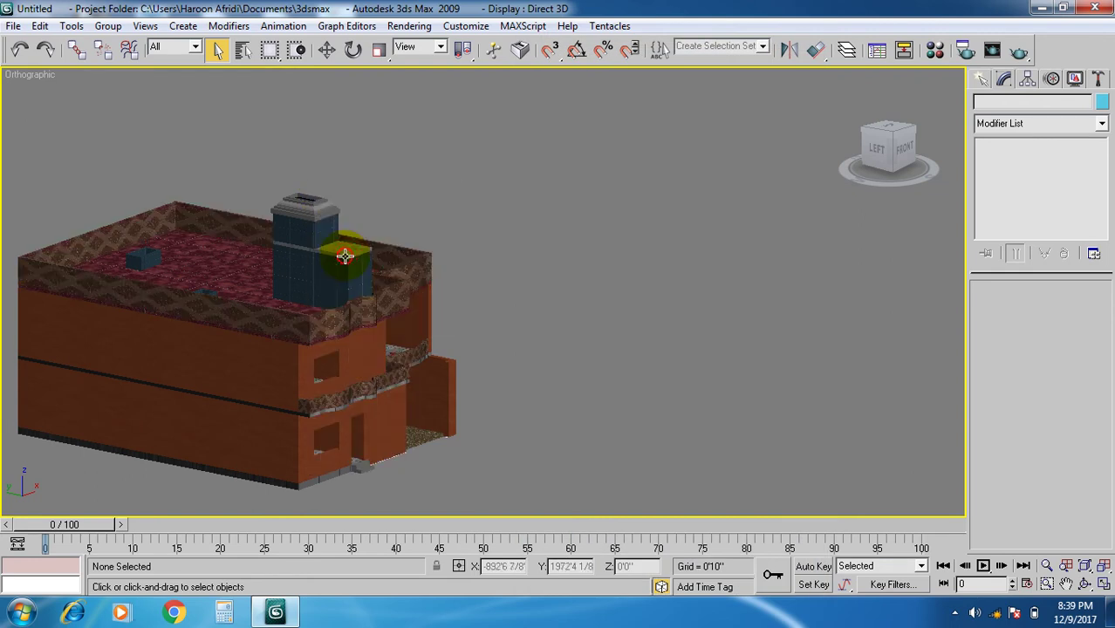
scroll(368, 381, "up", 5)
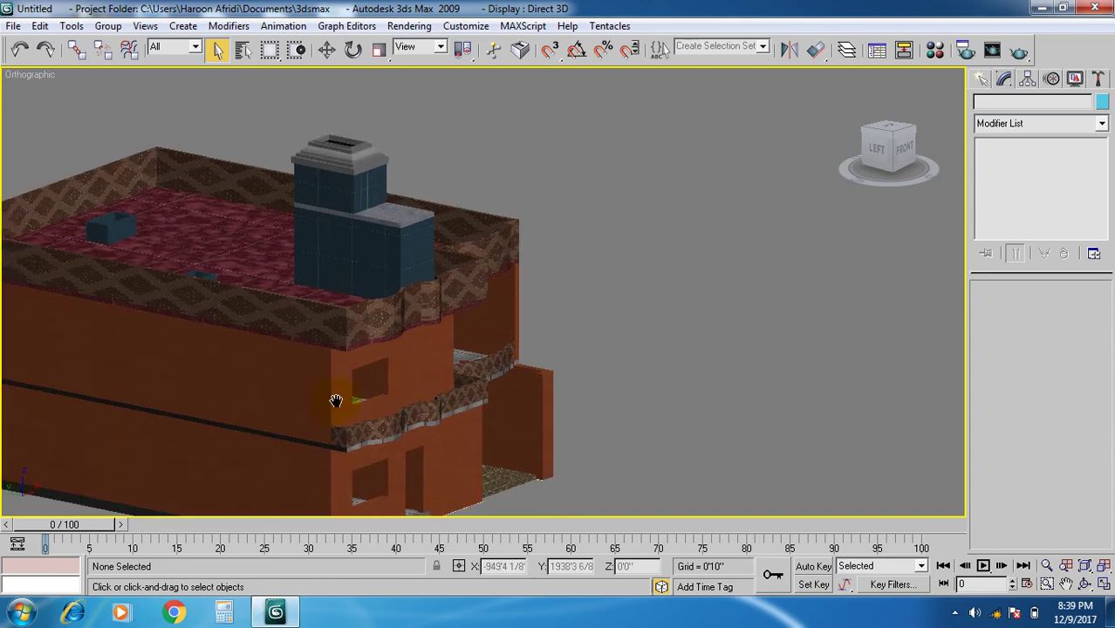
middle_click_drag(339, 399, 426, 351)
- Save the scene as a 3ds Max (*.max) file in the engineer's folder on WORK DATA (D:), using a person's full name as the file name
key("ctrl+s")
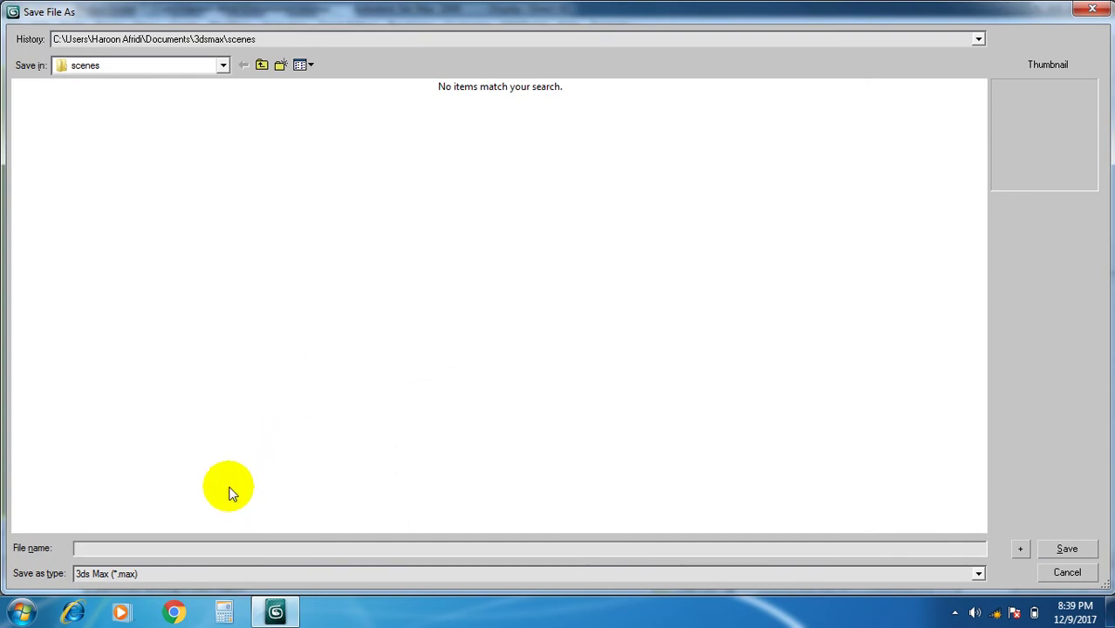
left_click(221, 66)
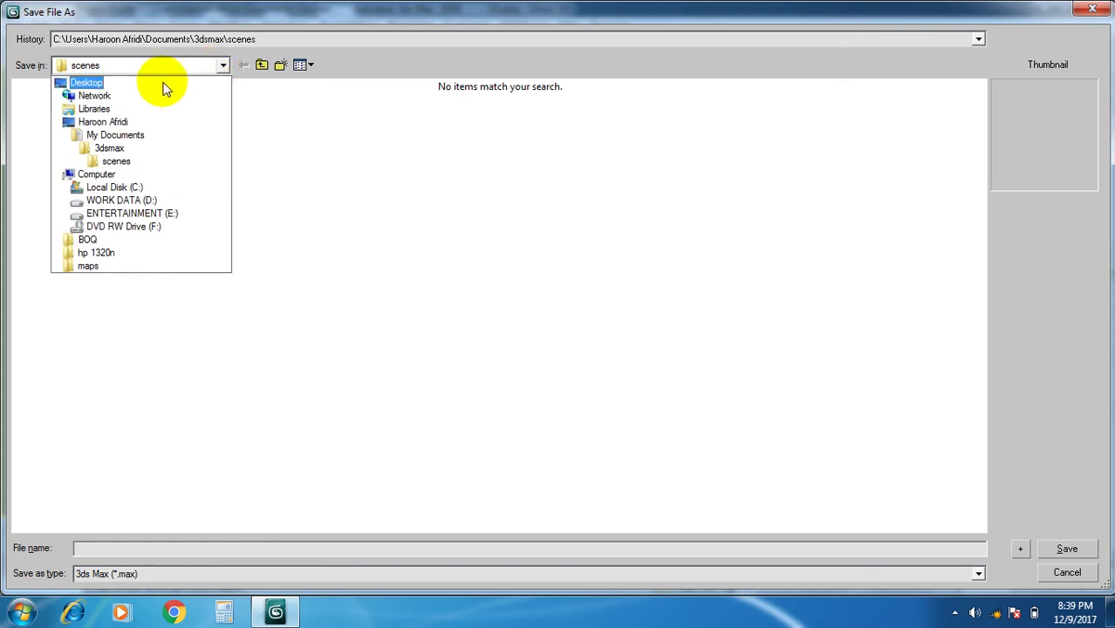
left_click(146, 203)
double_click(100, 200)
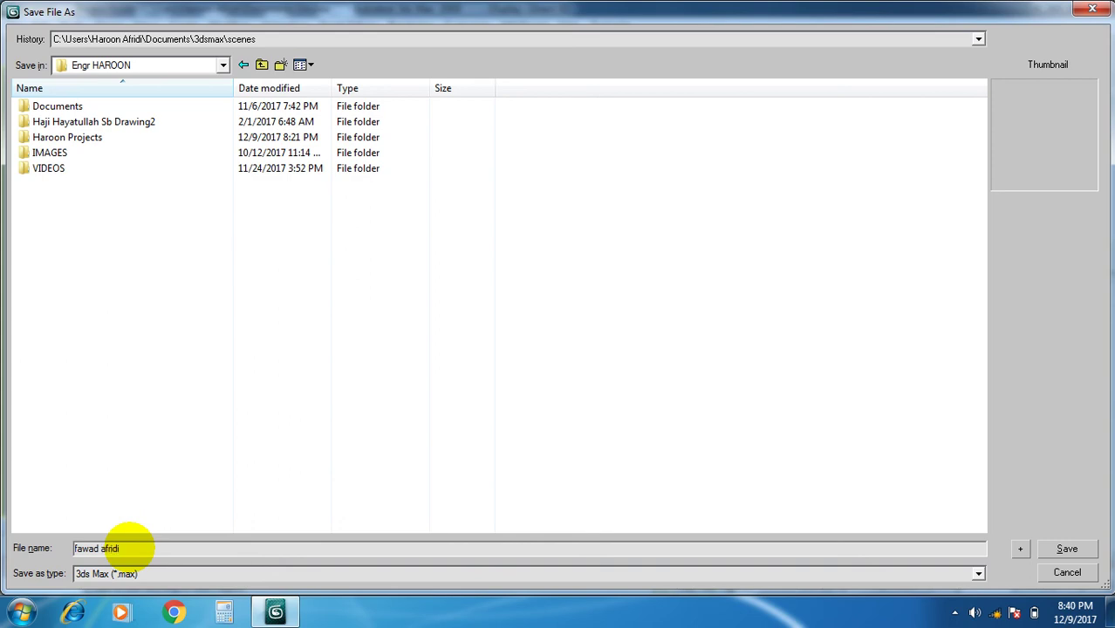
left_click(155, 574)
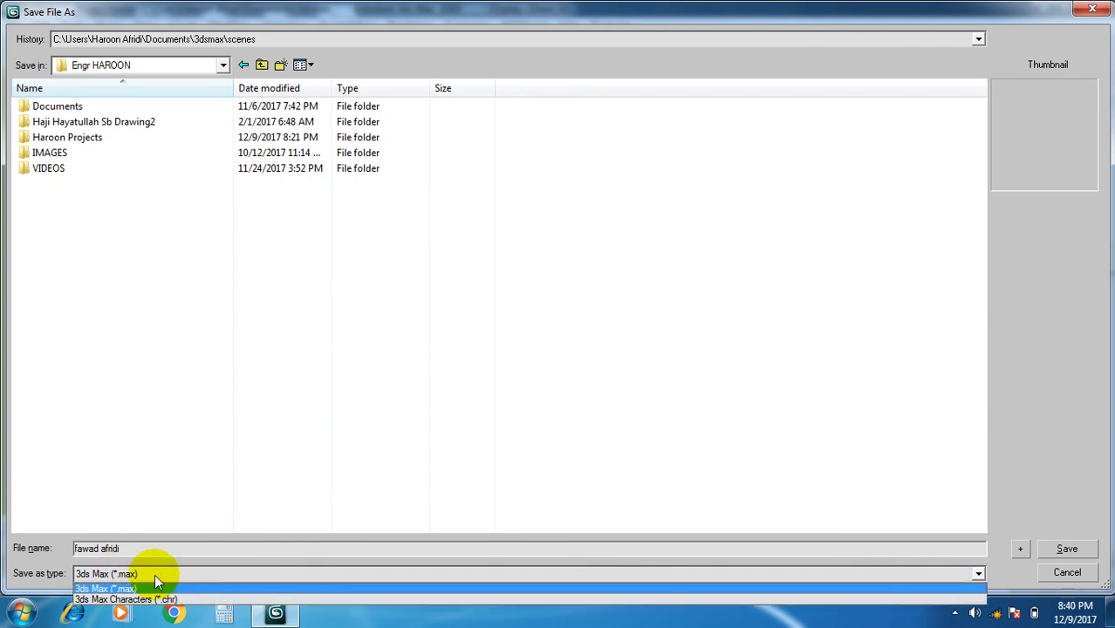
left_click(155, 574)
left_click(1065, 549)
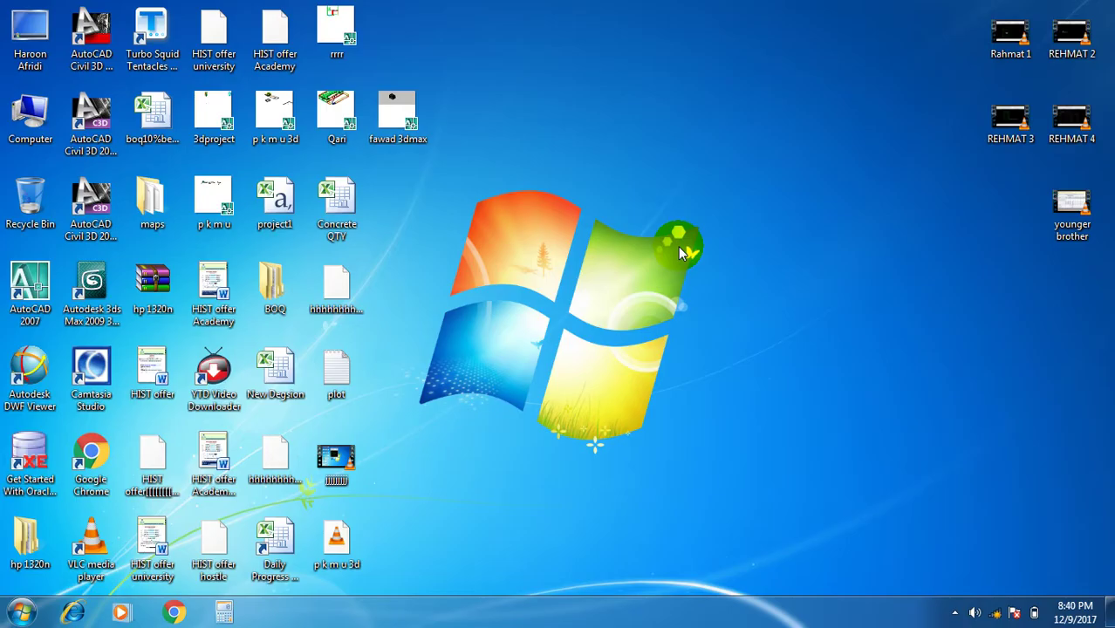
- Reopen the saved 3ds Max scene from the engineer's folder on WORK DATA (D:) in Windows Explorer, dismissing the Customer Involvement Program dialog
double_click(30, 115)
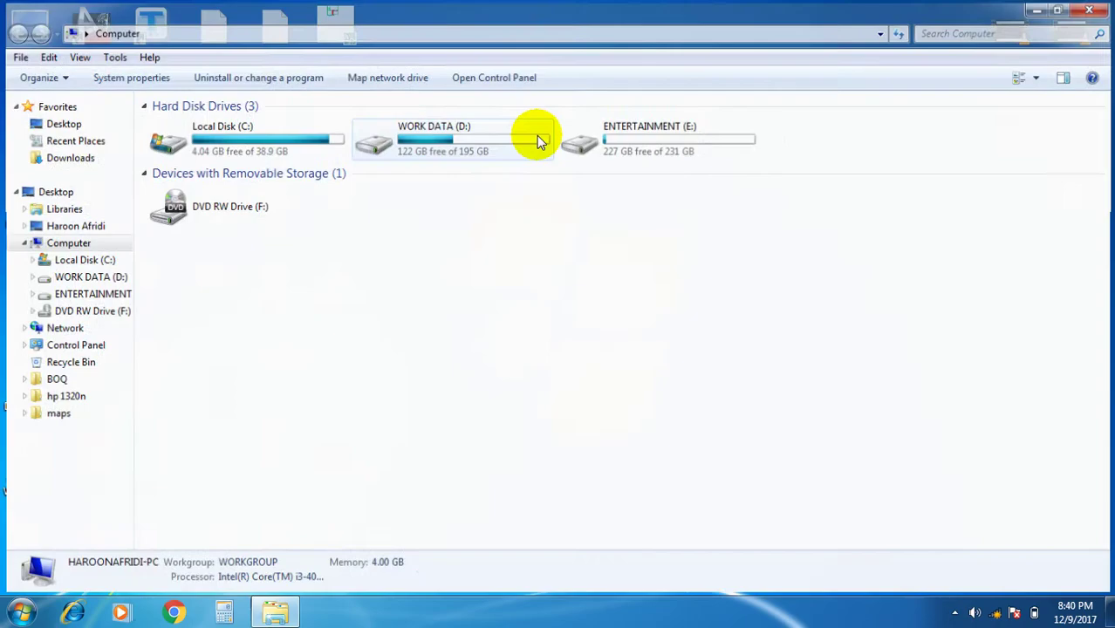
double_click(472, 142)
double_click(687, 165)
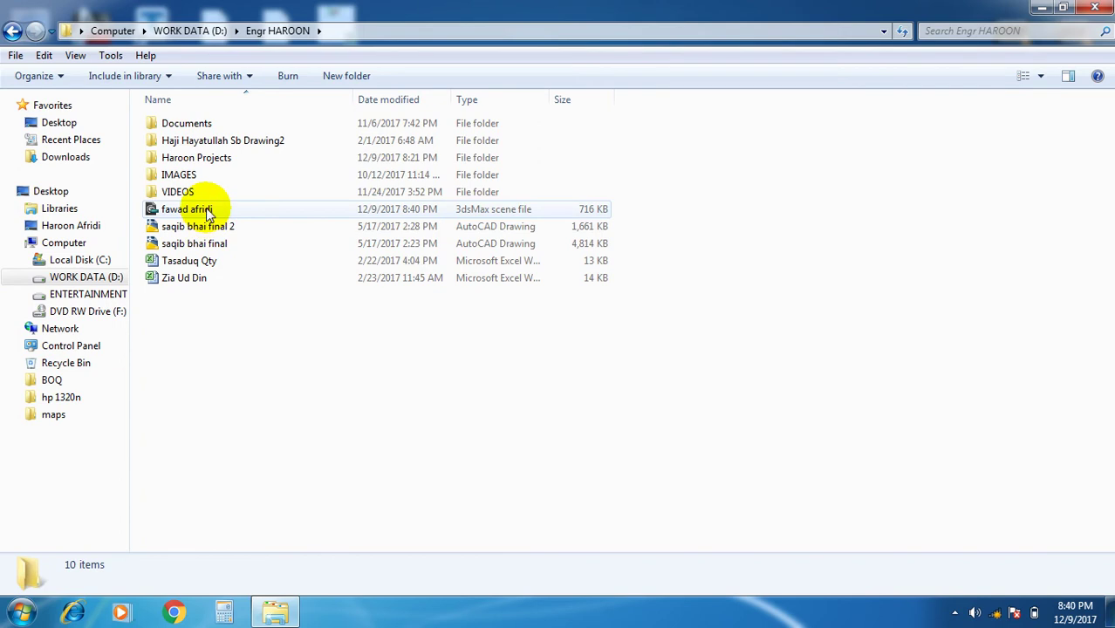
left_click(207, 212)
double_click(210, 212)
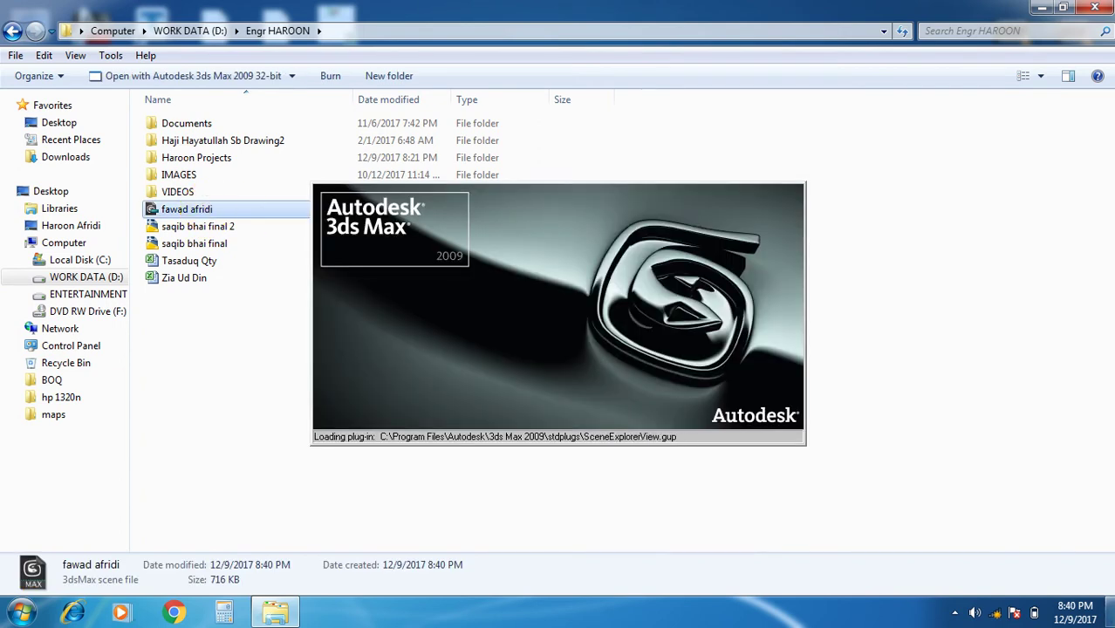
left_click(952, 614)
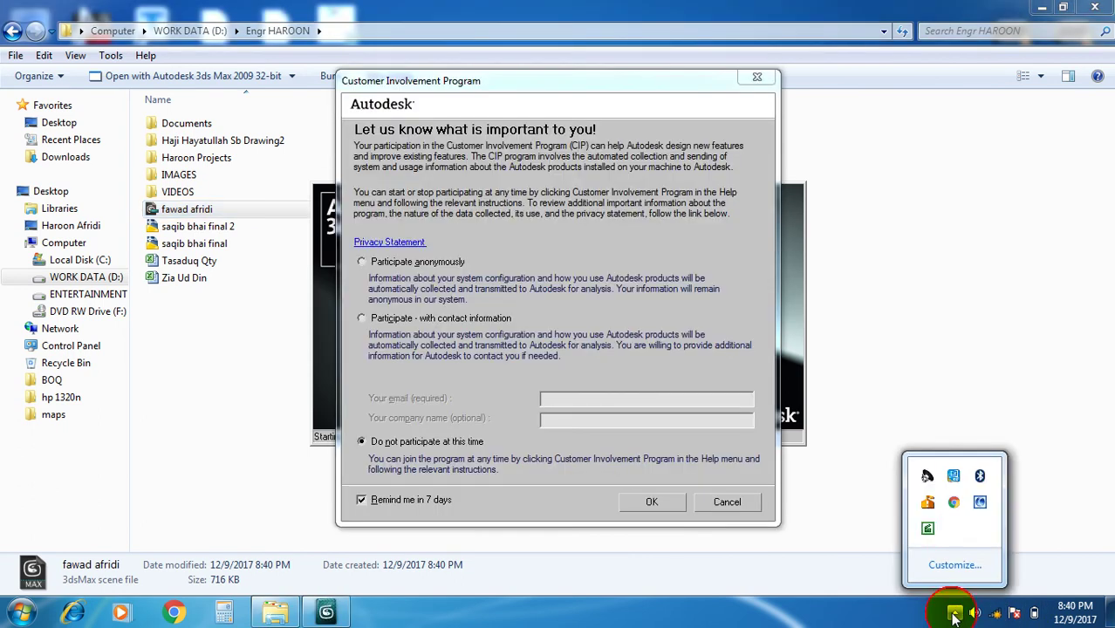
left_click(756, 78)
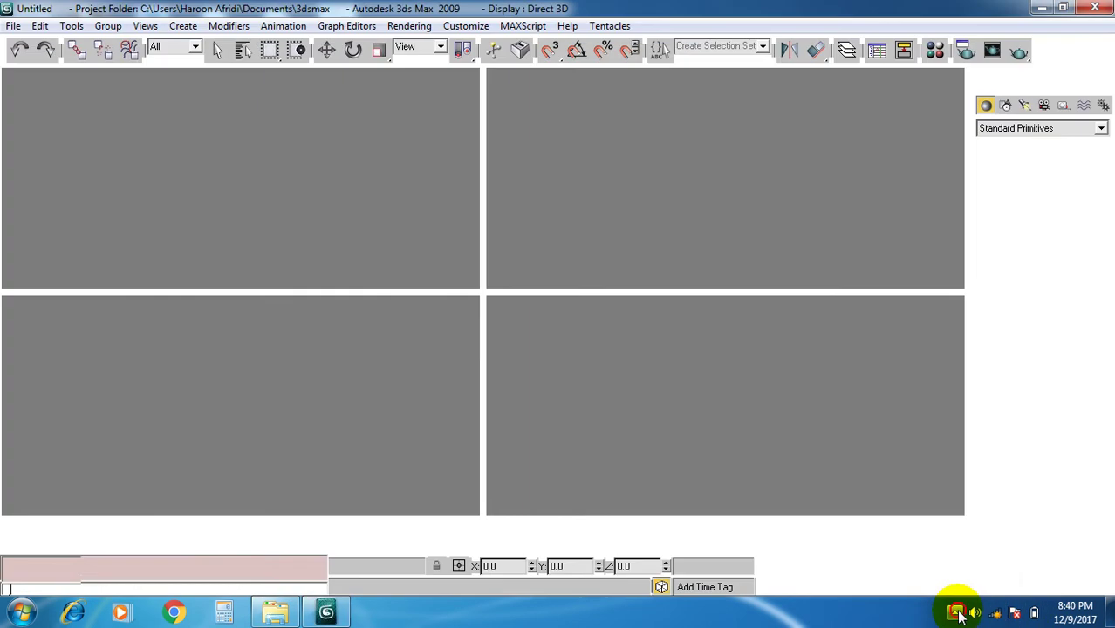
left_click(953, 611)
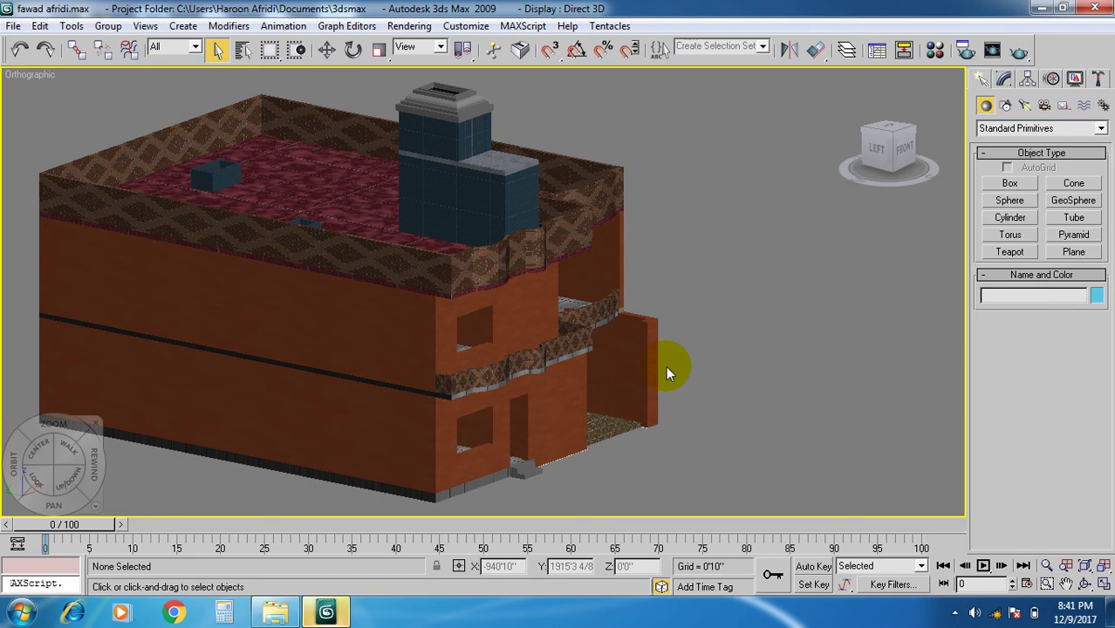
middle_click_drag(532, 471, 491, 391, "alt")
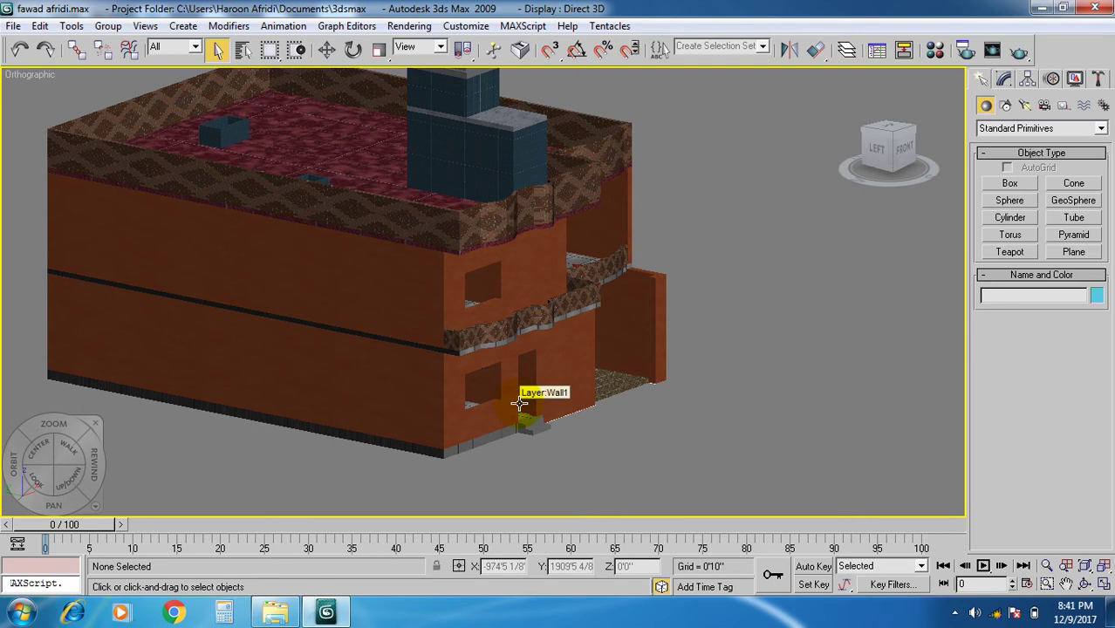
scroll(518, 409, "down", 3)
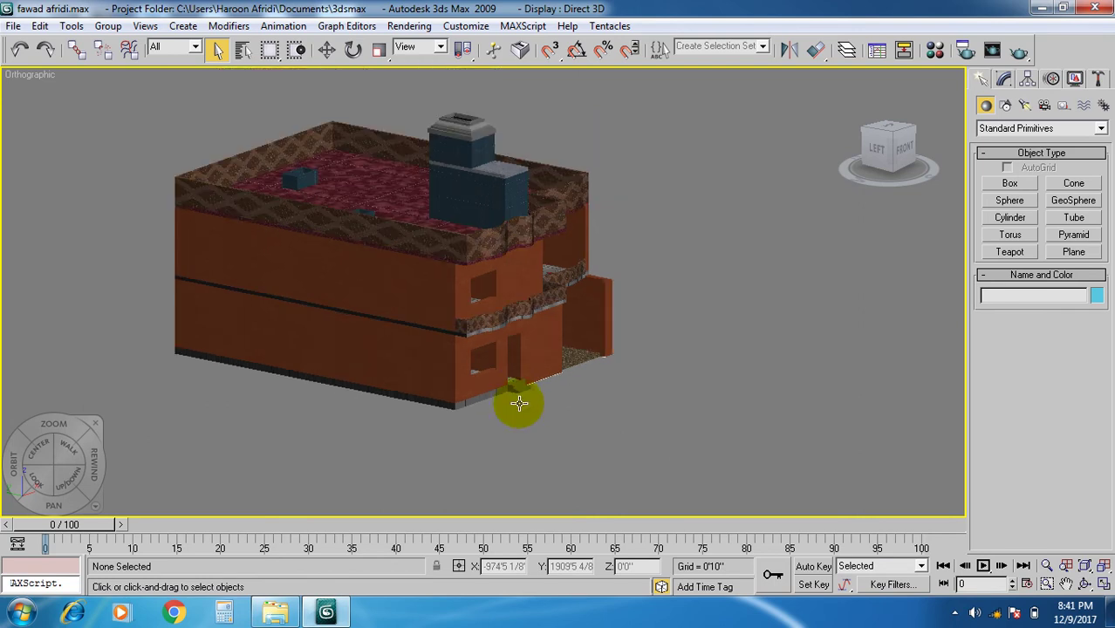
scroll(503, 396, "up", 4)
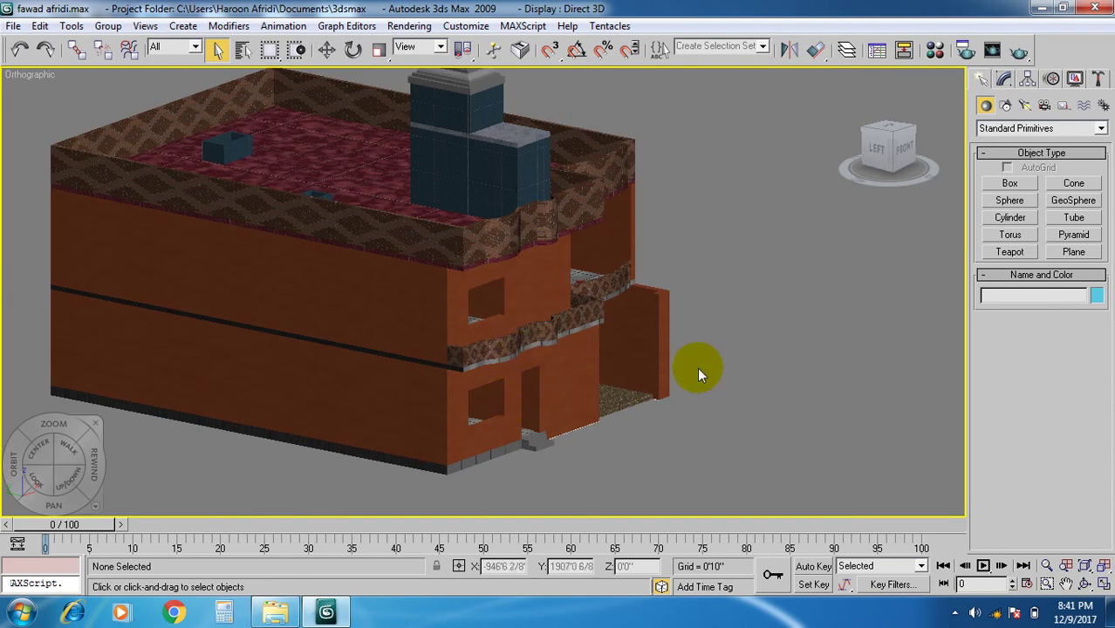
scroll(704, 368, "down", 3)
middle_click_drag(398, 379, 513, 381)
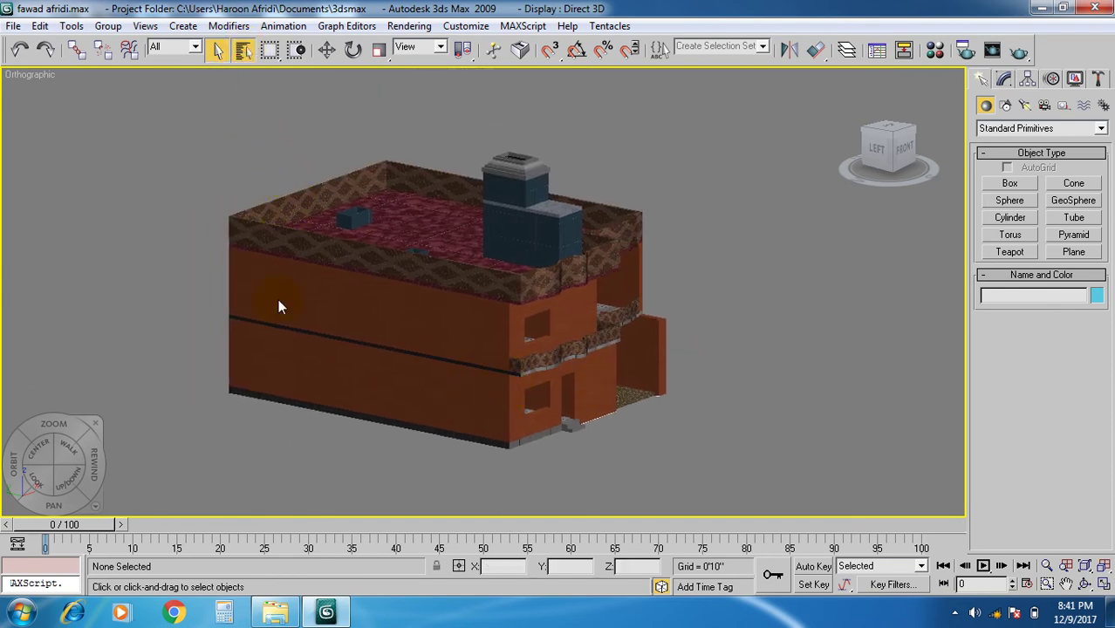
- Select the Layer:Stair1 geometry listed just above Layer:Railing to check which part of the house it is, and clear the selection
key("h")
left_click(262, 277)
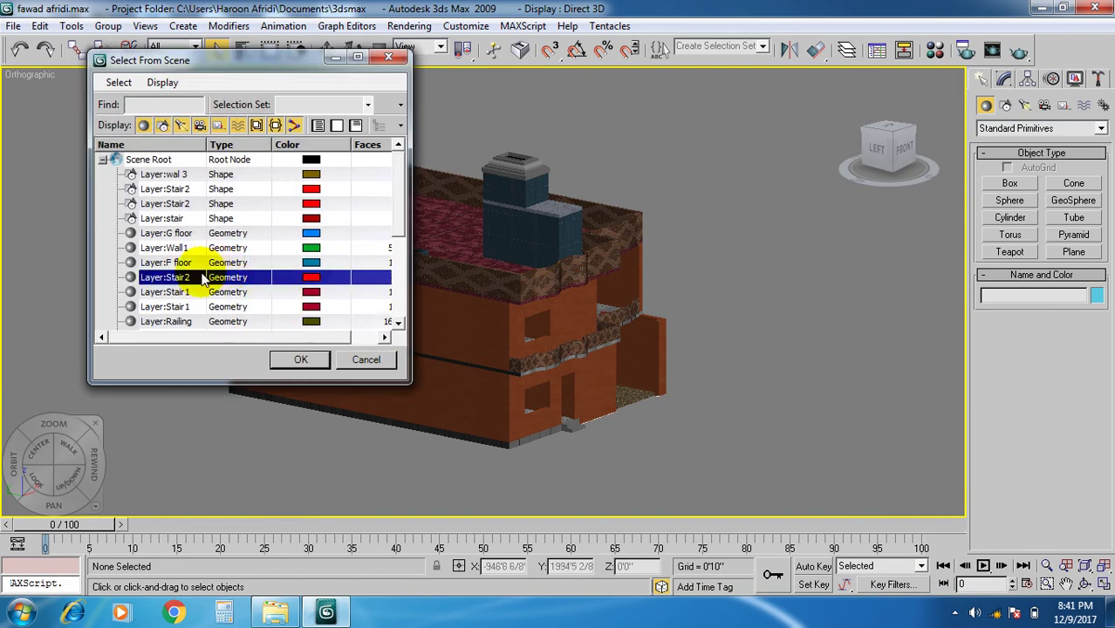
left_click(197, 292)
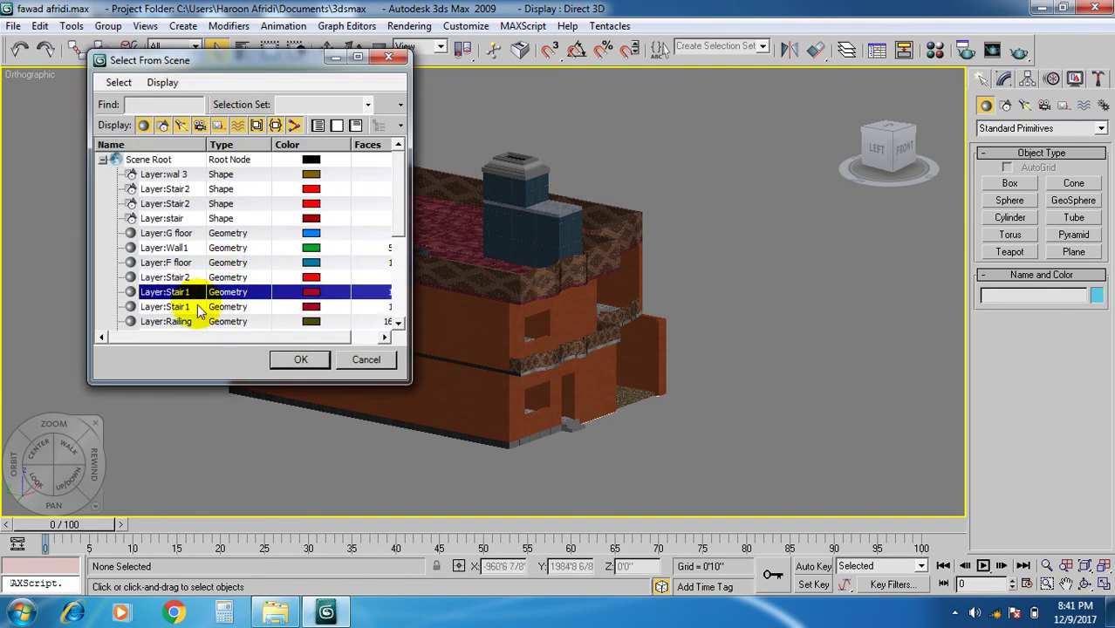
left_click(198, 309)
left_click(300, 360)
scroll(558, 449, "up", 5)
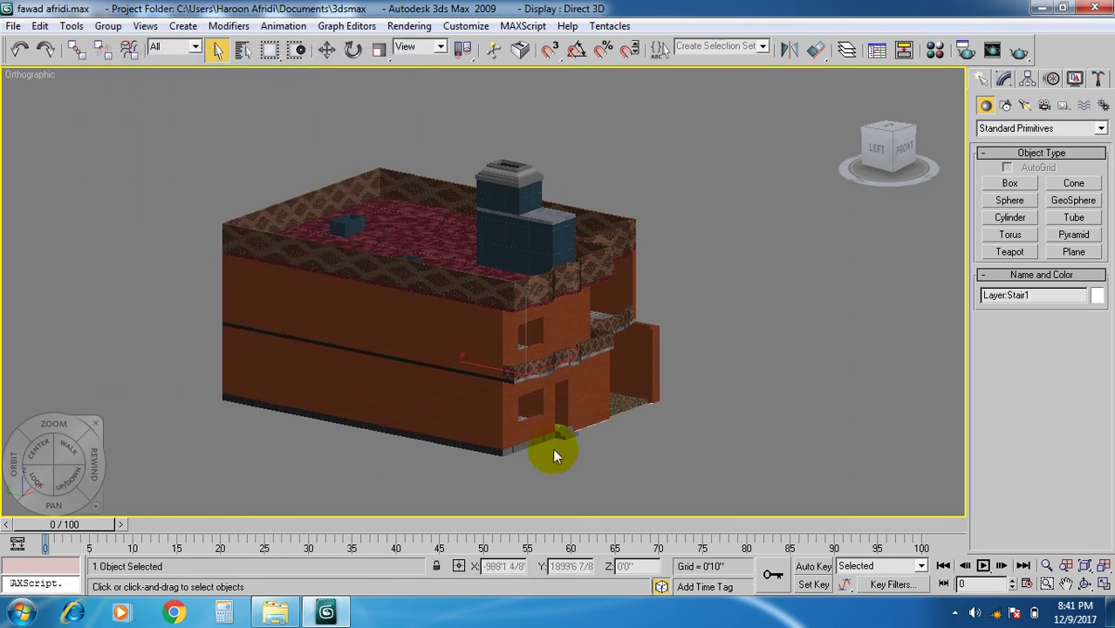
middle_click_drag(552, 450, 455, 270)
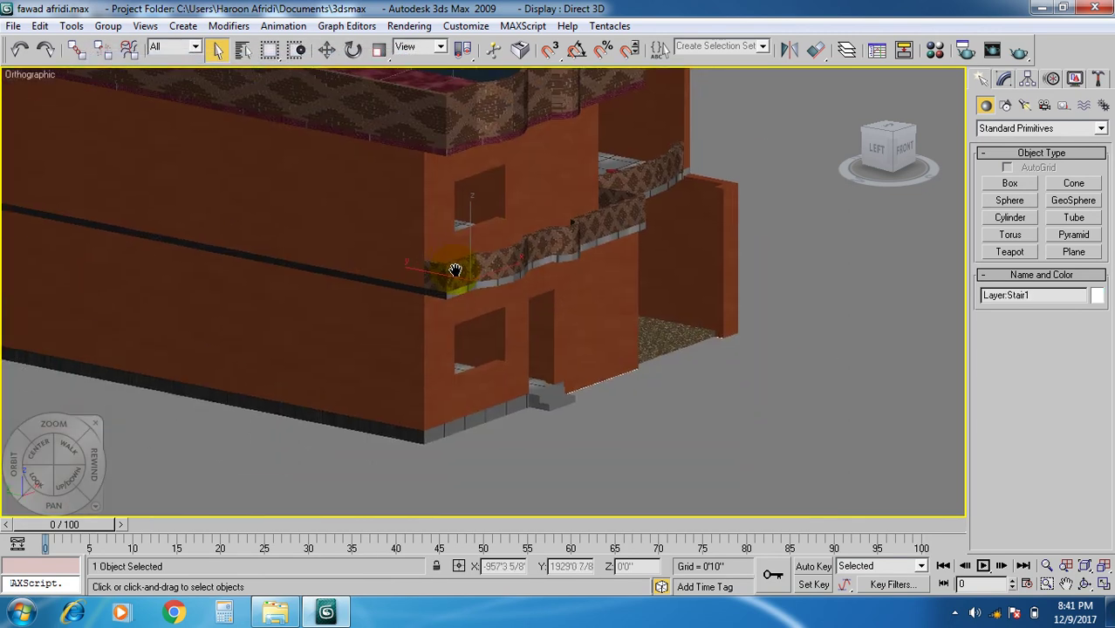
key("ctrl+d")
left_click(454, 270)
key("ctrl+d")
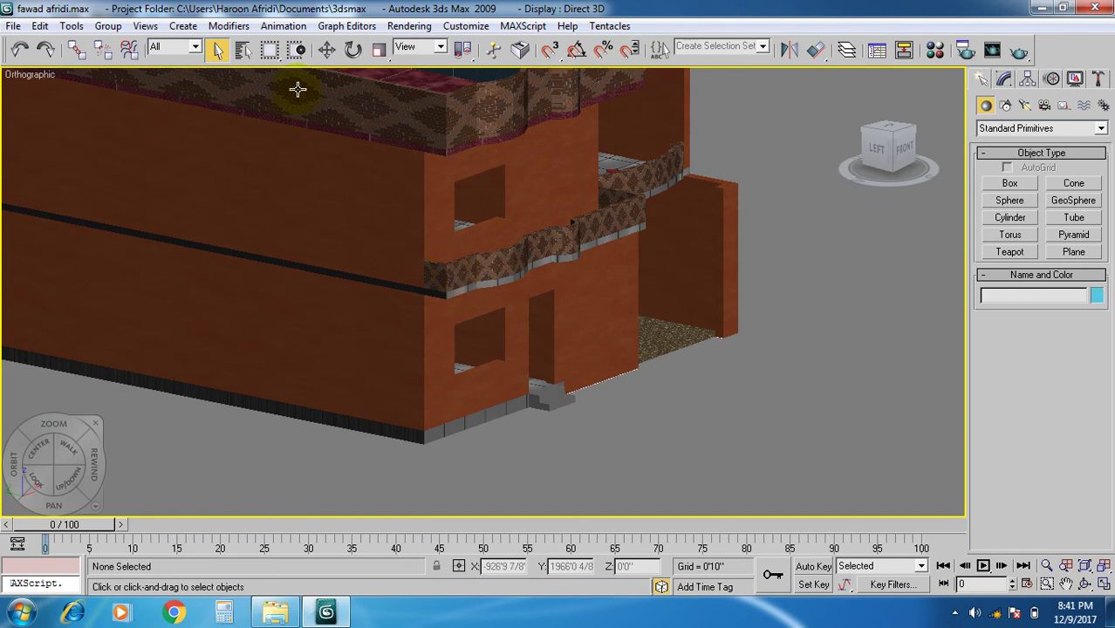
- Select the first of the two Layer:Stair1 geometry objects by name to check which part of the house it is
left_click(243, 50)
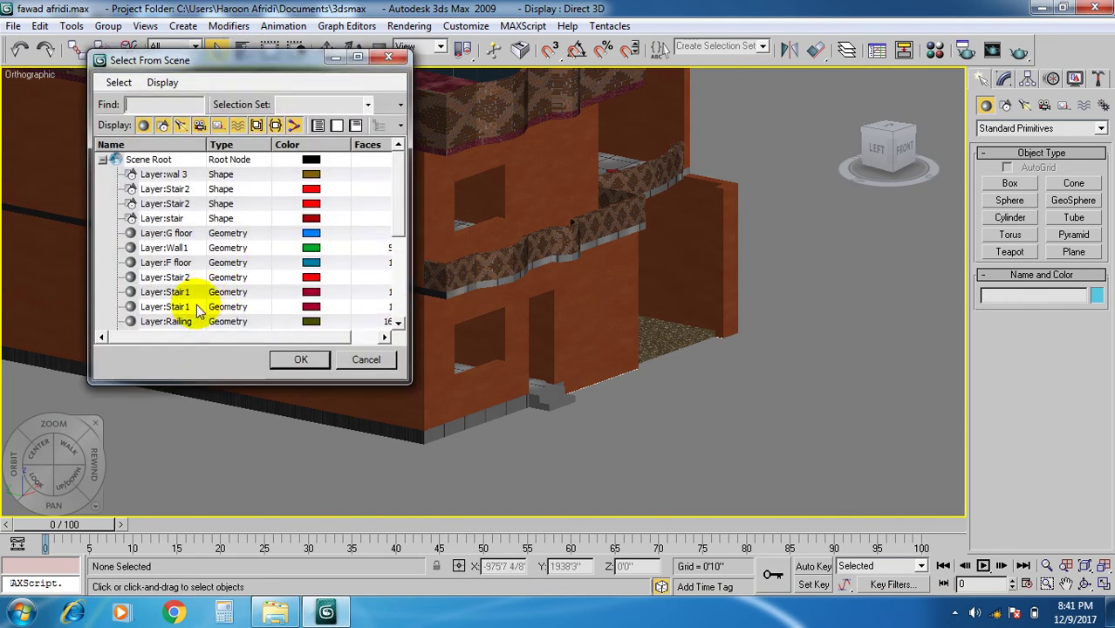
left_click(194, 291)
left_click(310, 364)
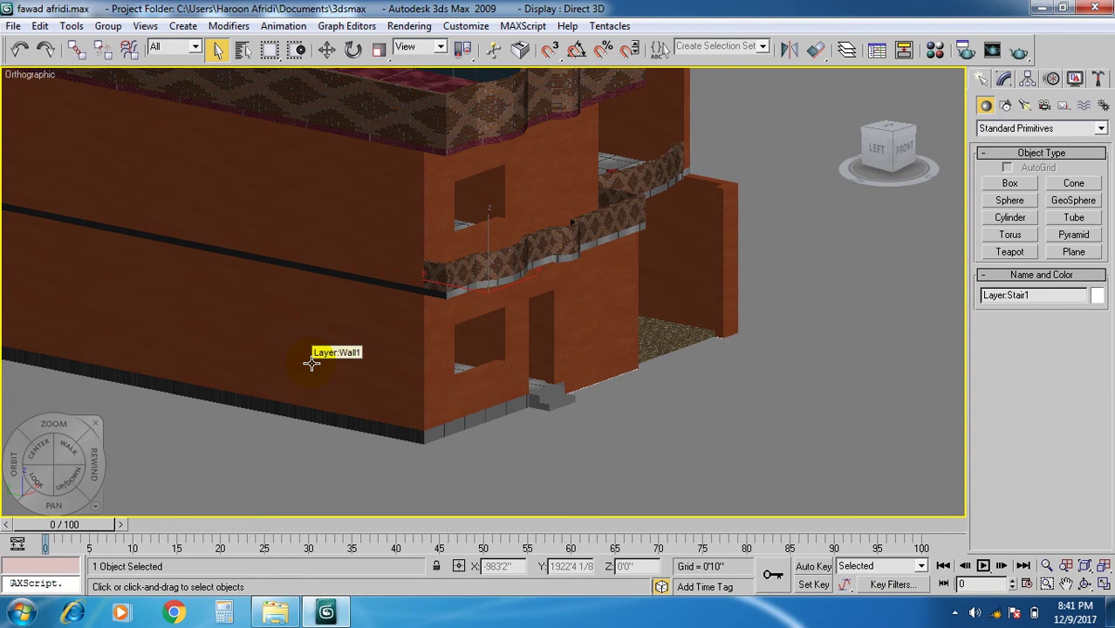
- Hide the ground-floor walls (Layer:Wall1) to expose the staircase behind them
left_click(734, 200)
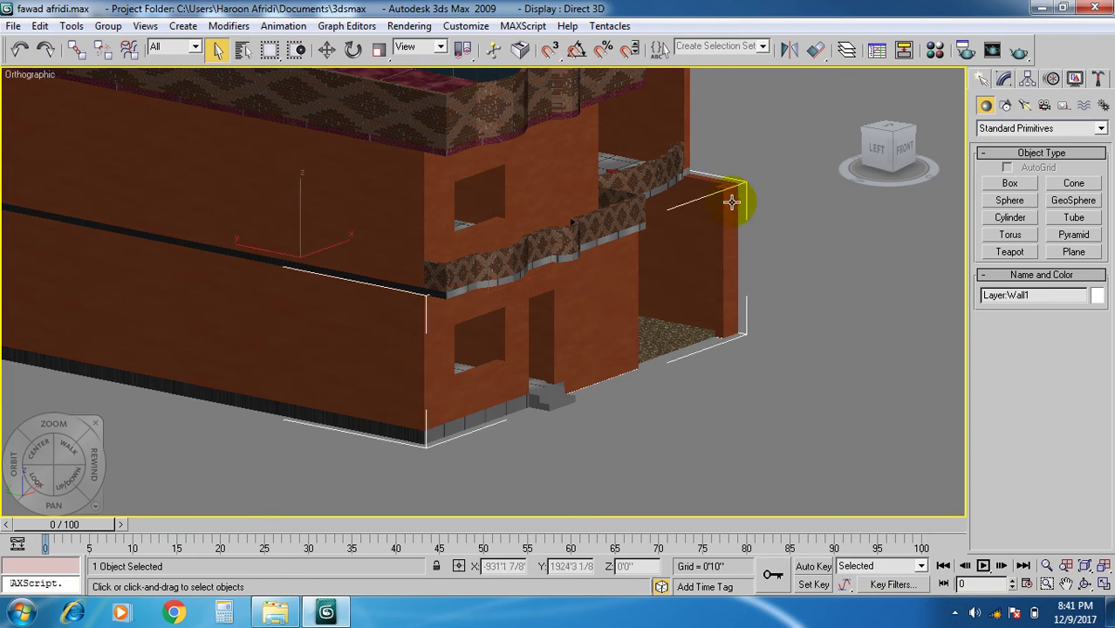
right_click(731, 201)
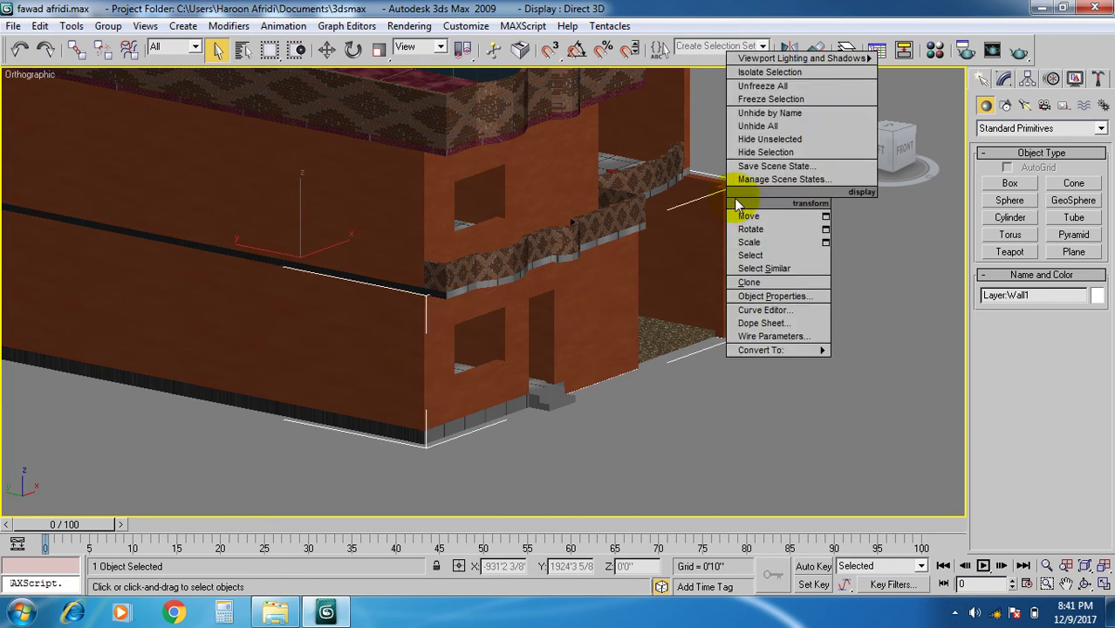
left_click(752, 154)
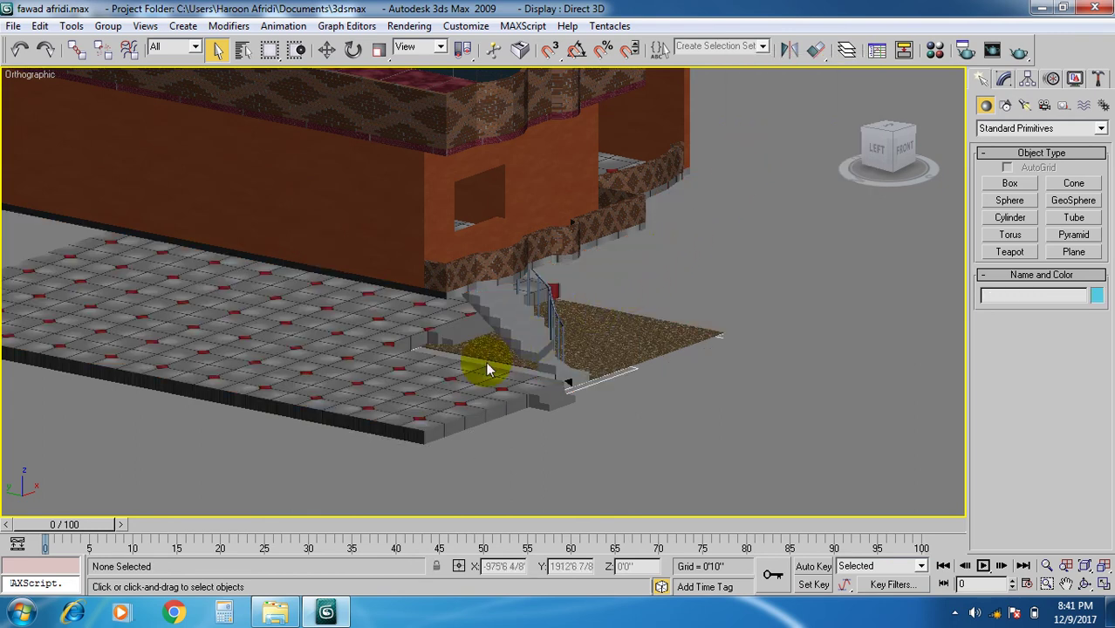
- Hide the orange upper-storey walls (Layer:wall 2)
scroll(485, 368, "up", 3)
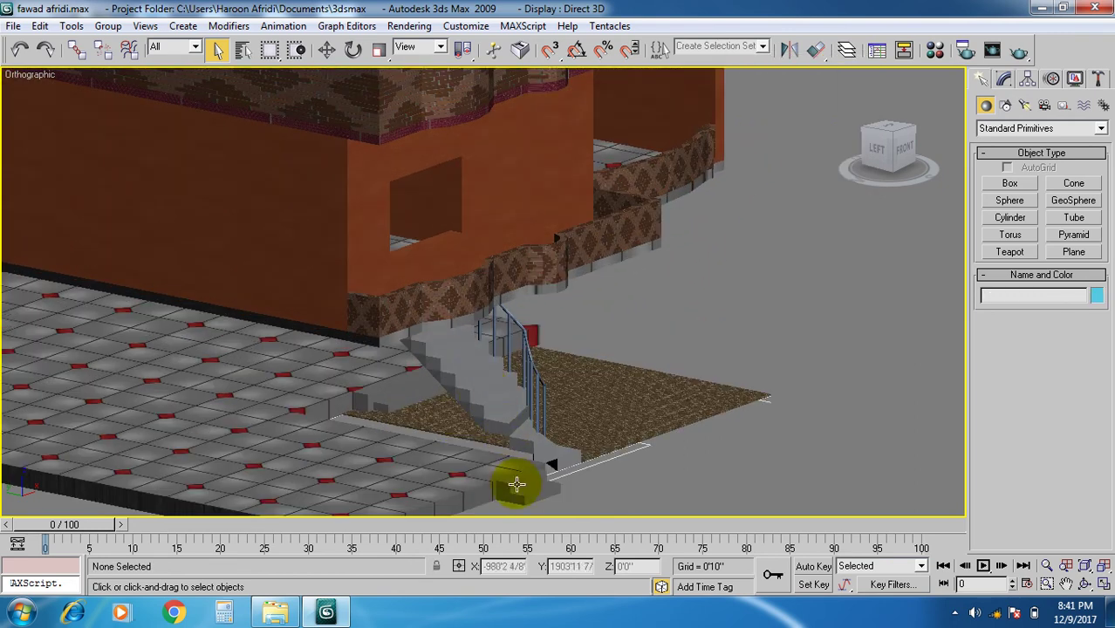
middle_click_drag(435, 381, 441, 358)
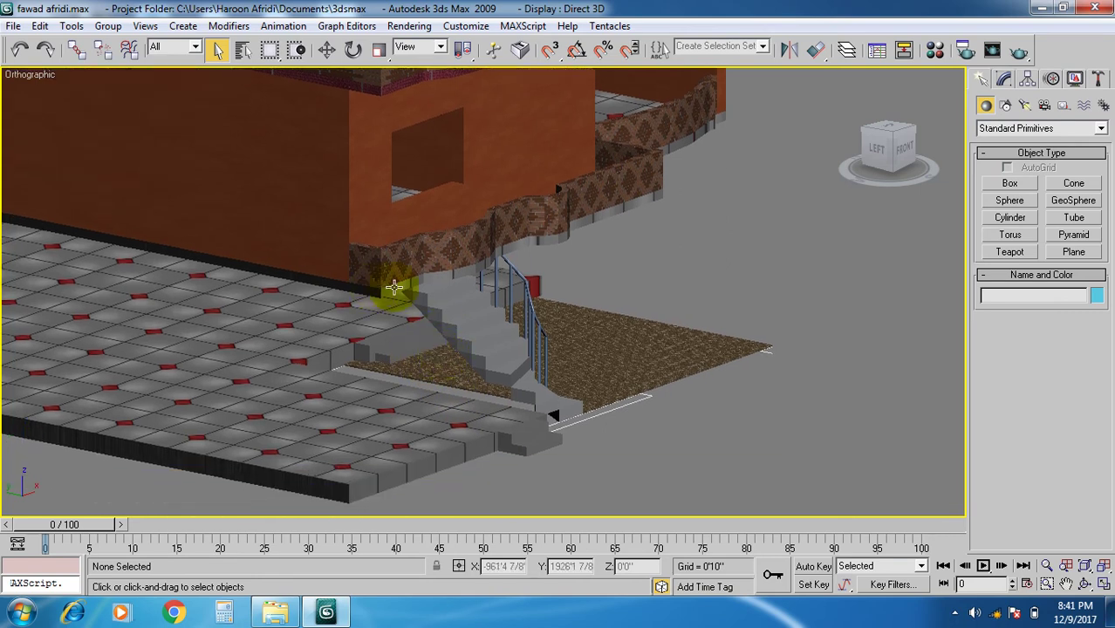
left_click(353, 166)
right_click(353, 166)
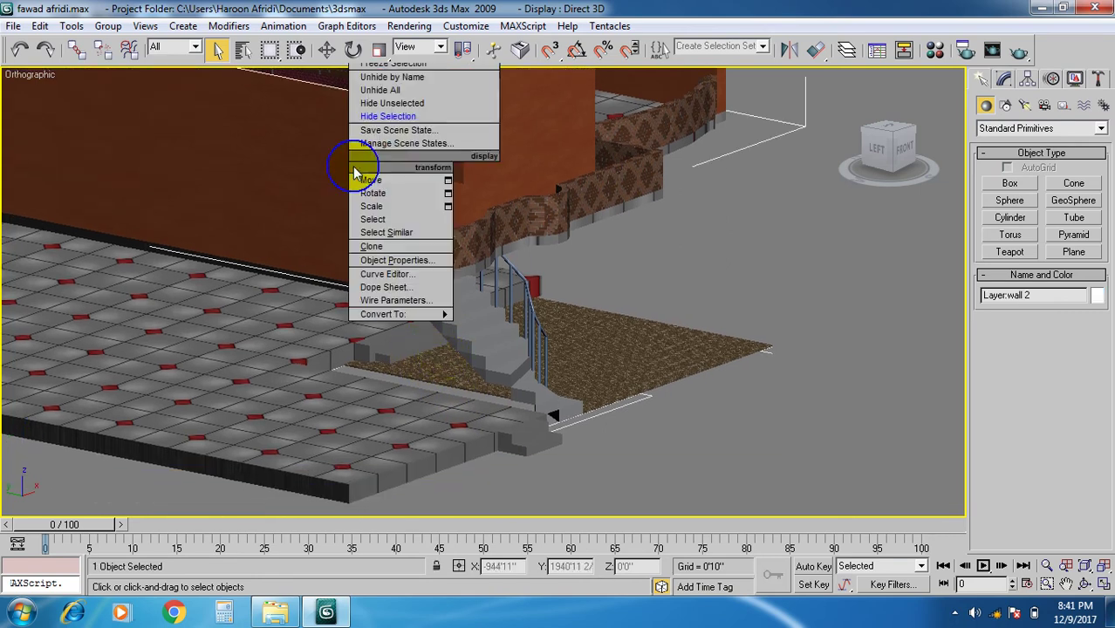
left_click(388, 116)
- Hide the patterned brick parapet (Layer:wal 3) along the first-floor edge
left_click(410, 249)
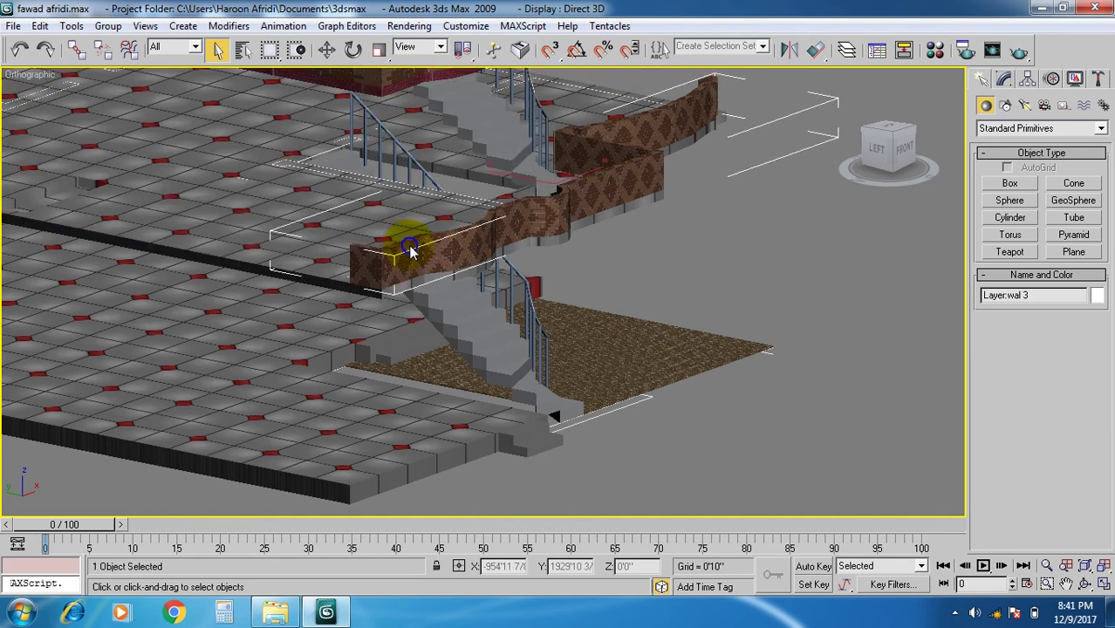
right_click(409, 250)
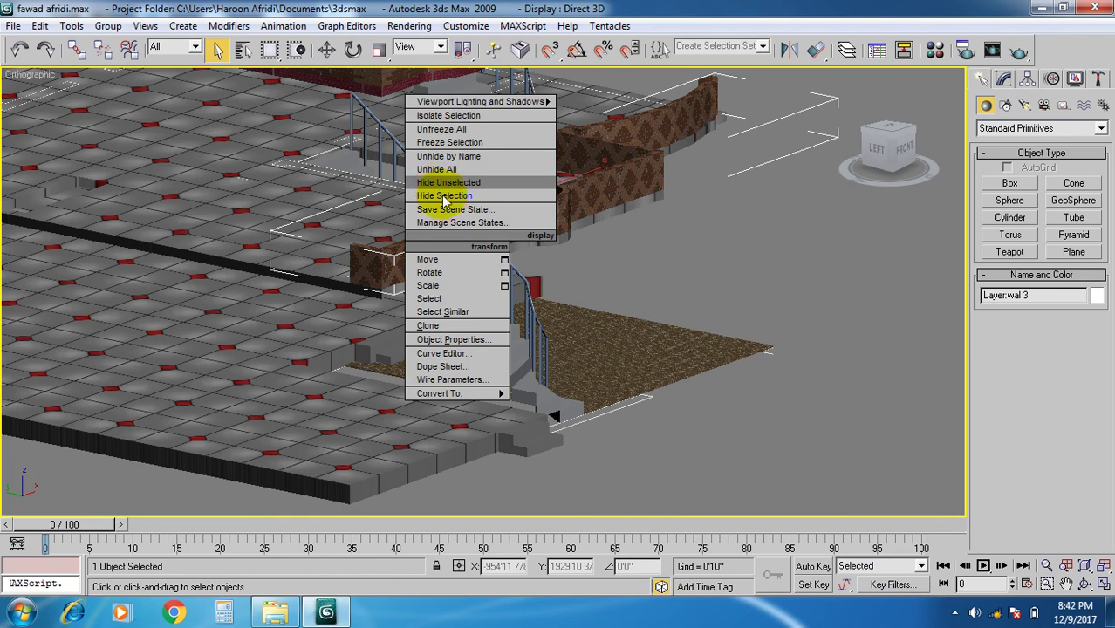
left_click(444, 196)
- Hide the tiled first-floor slab (Layer:F floor) above the lower staircase
middle_click_drag(438, 249, 348, 267)
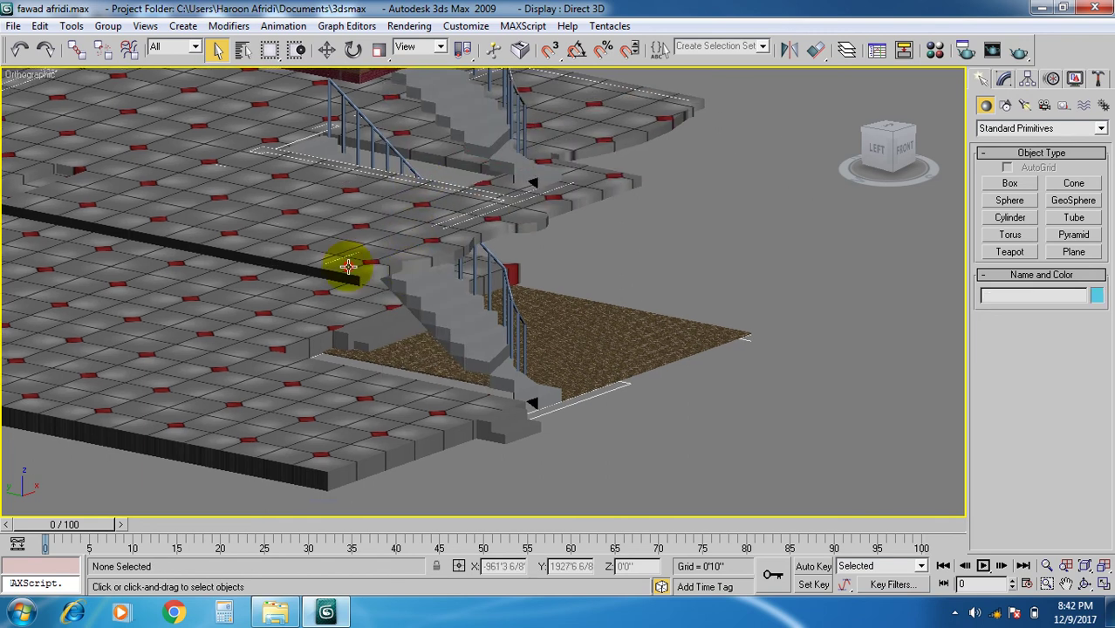
left_click(348, 266)
right_click(349, 262)
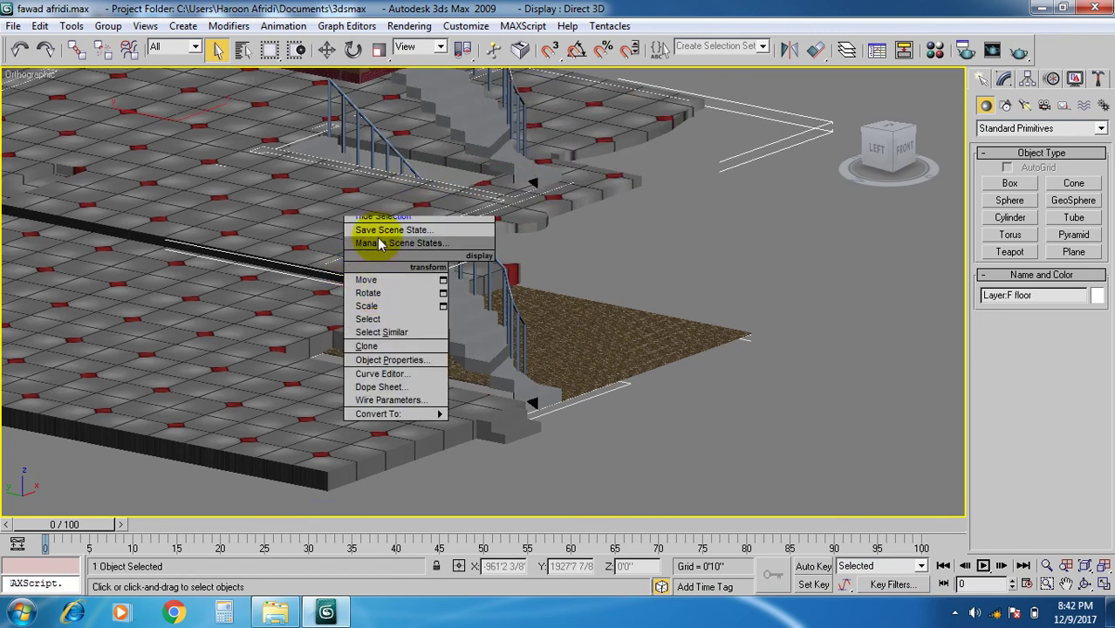
left_click(398, 259)
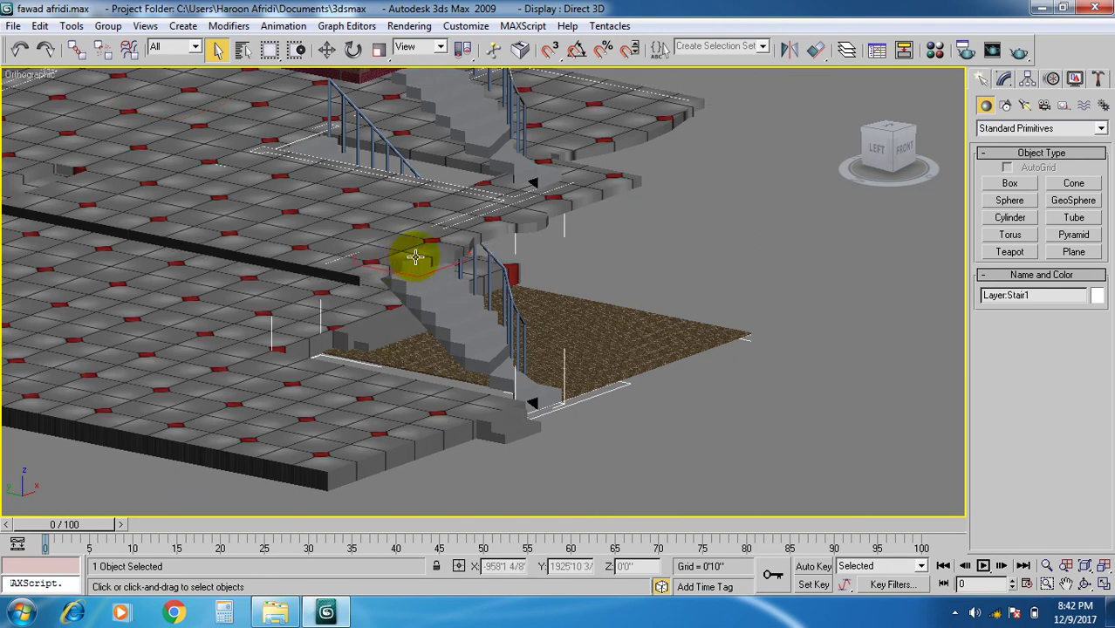
left_click(605, 182)
right_click(620, 179)
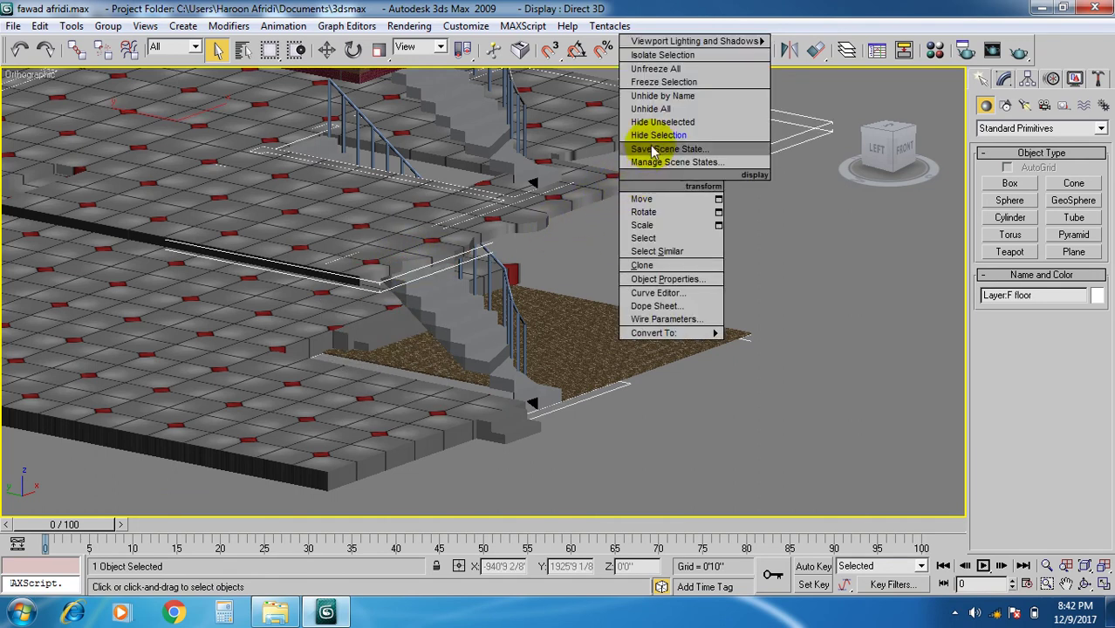
left_click(656, 135)
- Select the small Layer:Stair2 steps beside the lower staircase, delete them as a check and undo the deletion
middle_click_drag(423, 361, 466, 357)
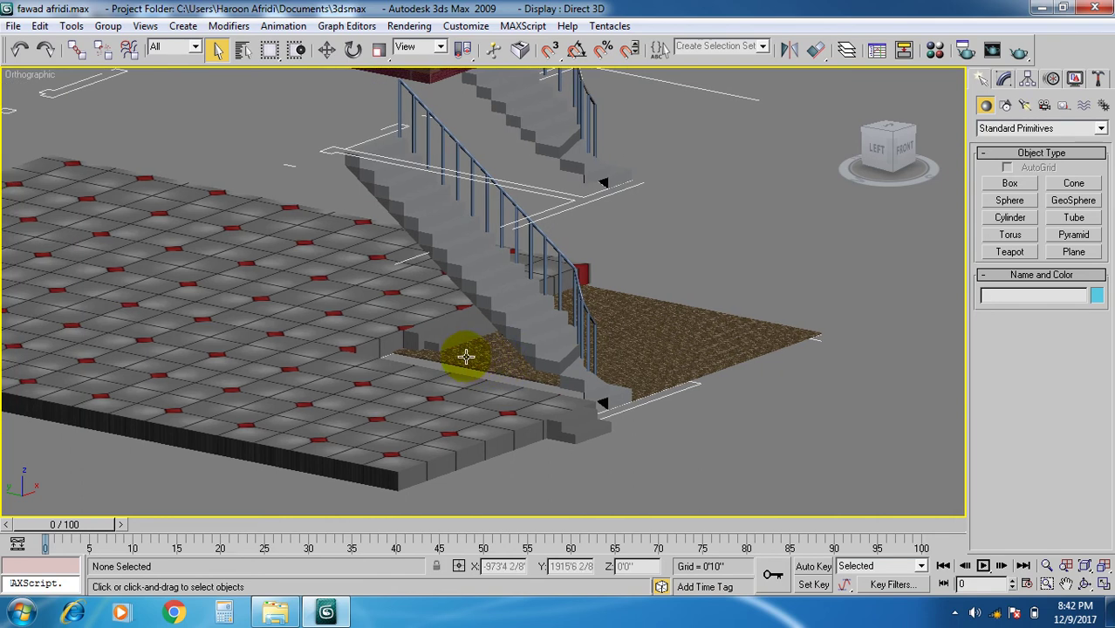
scroll(449, 347, "up", 2)
left_click(448, 347)
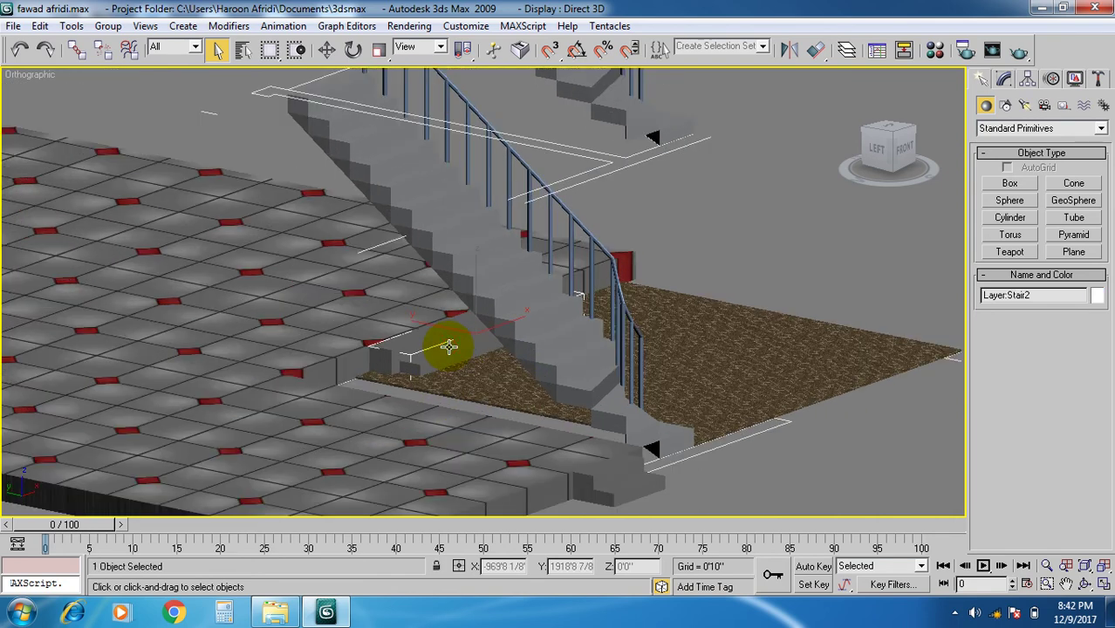
key("Delete")
key("ctrl+z")
- Open the Material Editor, look through the sample slots and activate the unused 07 - Default material
key("m")
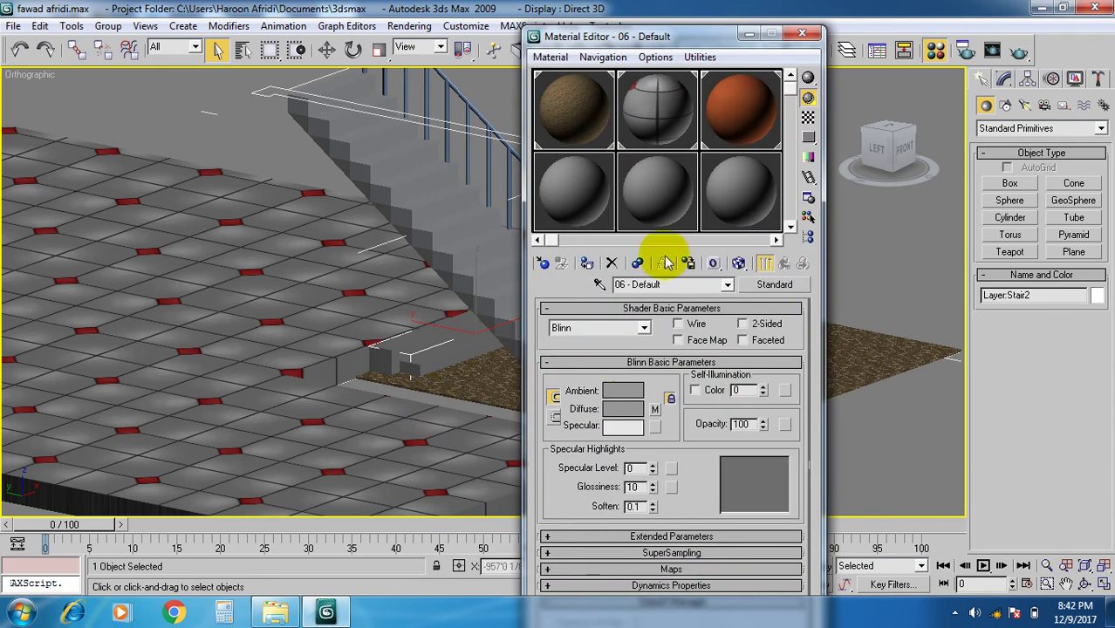
left_click(777, 239)
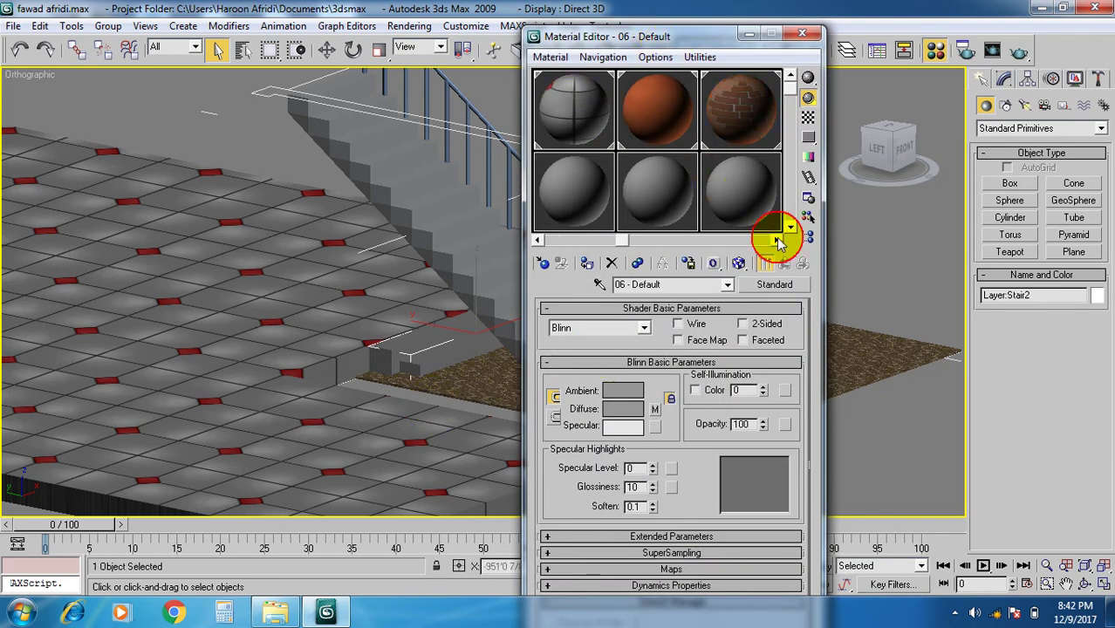
left_click(777, 239)
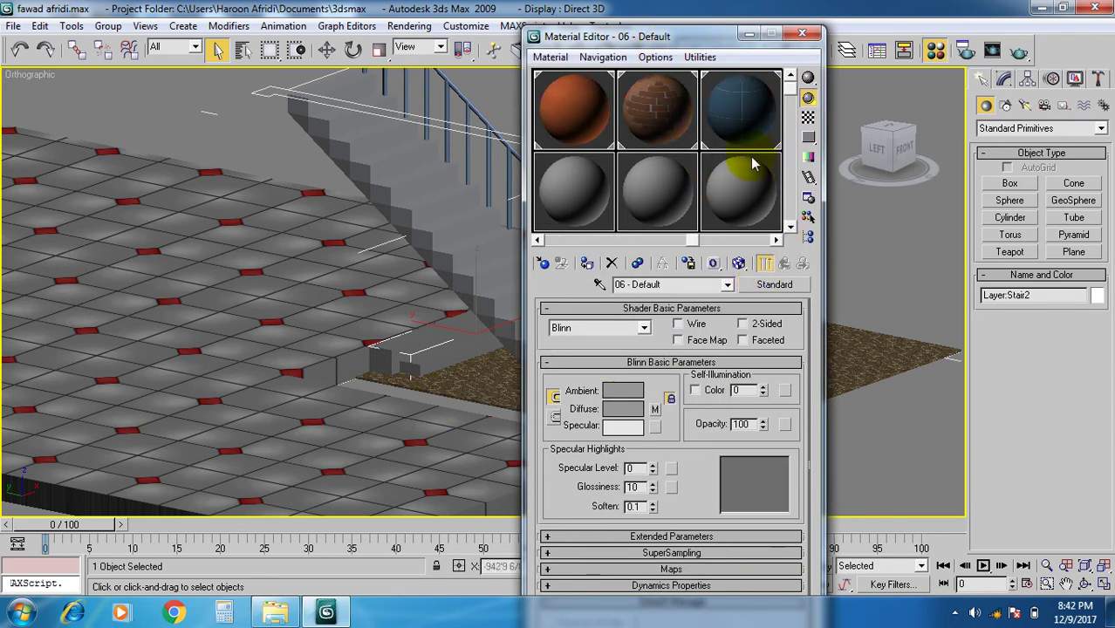
left_click(777, 239)
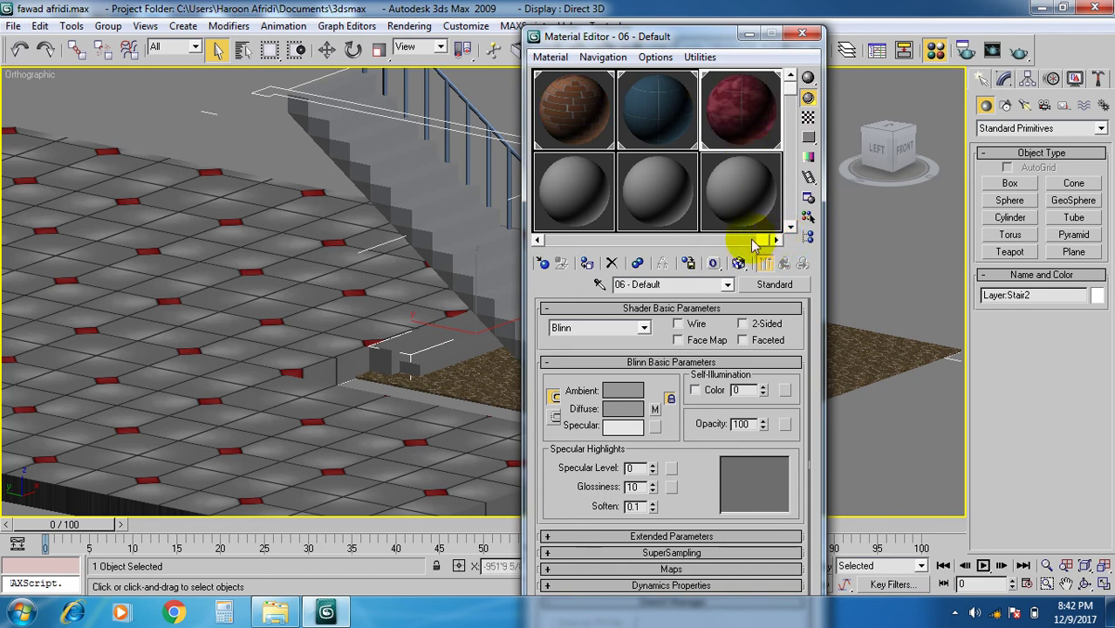
left_click(537, 240)
left_click(536, 240)
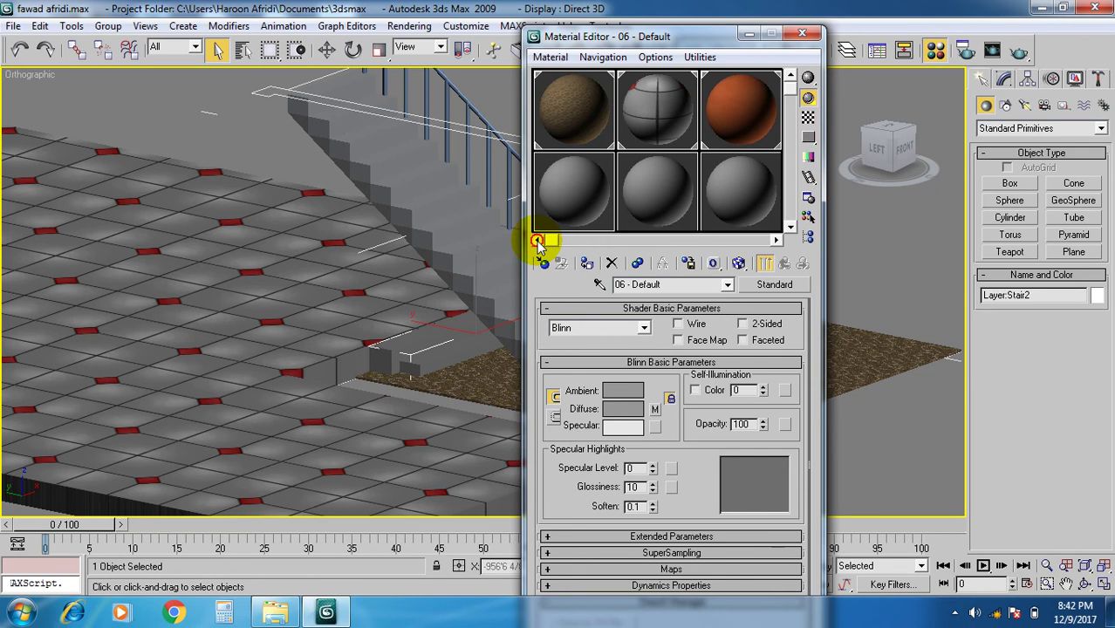
left_click(569, 190)
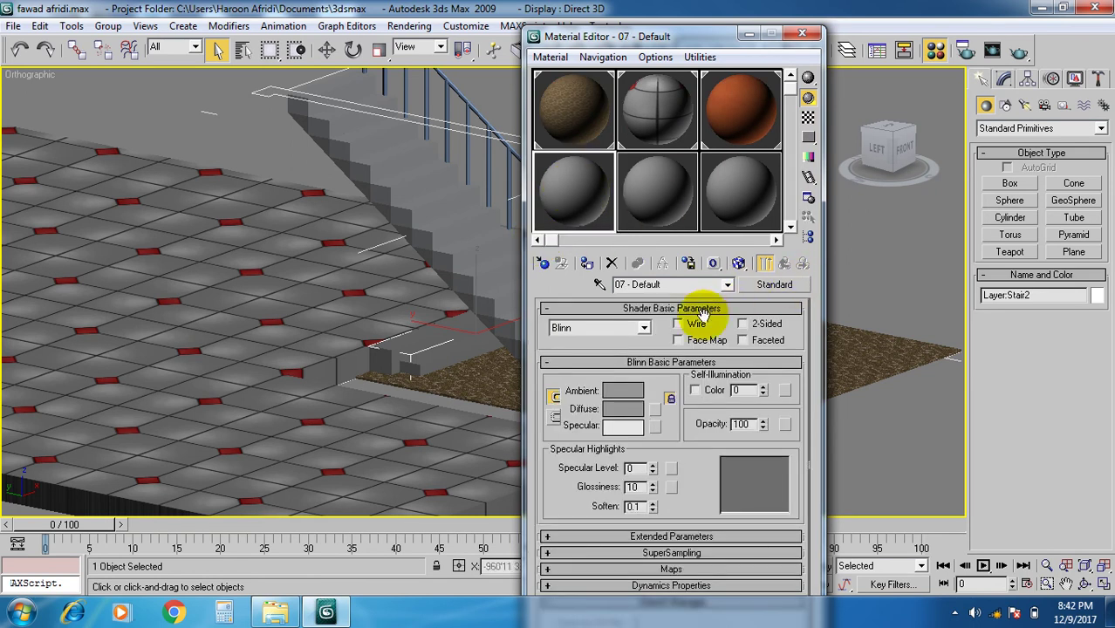
- Add a Bitmap map to the material's Diffuse channel and open the ArchMat folder inside the Desktop's maps folder
left_click(655, 409)
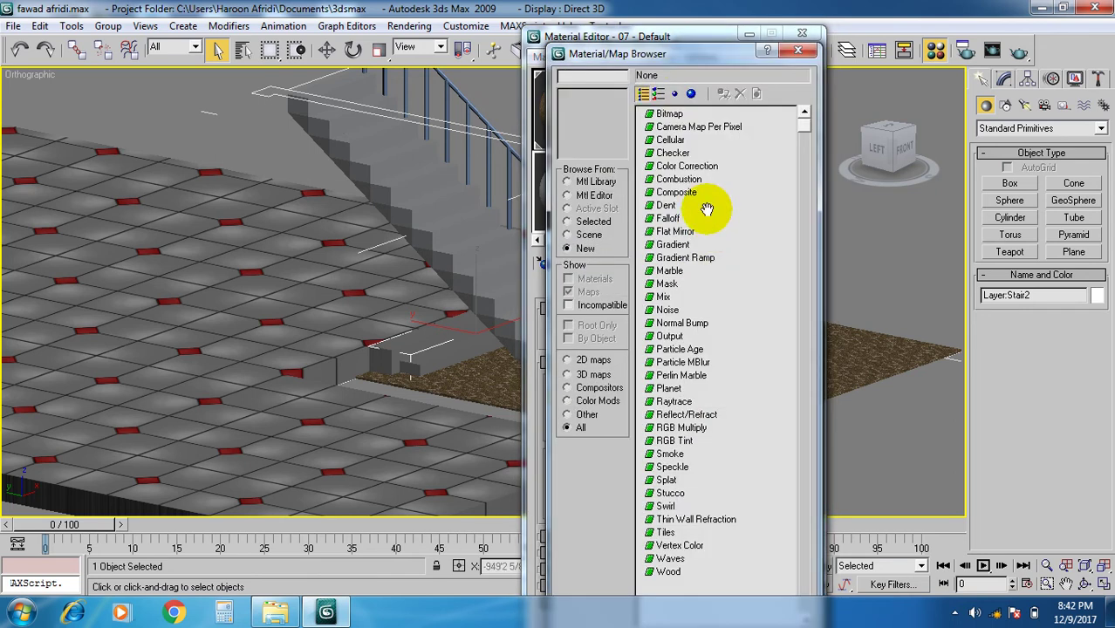
double_click(669, 114)
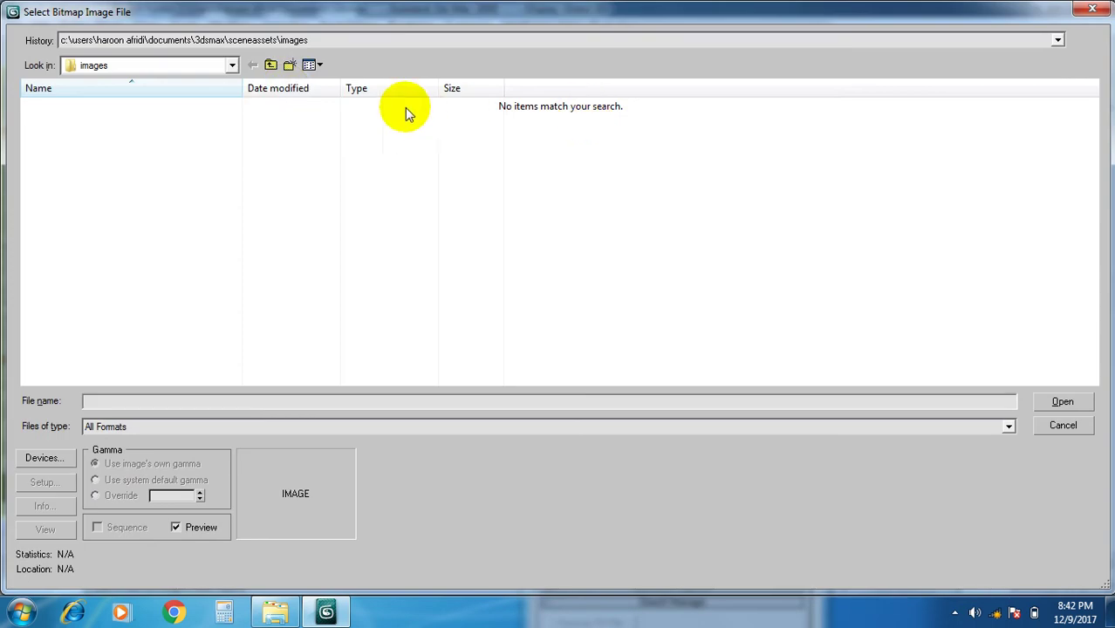
left_click(232, 66)
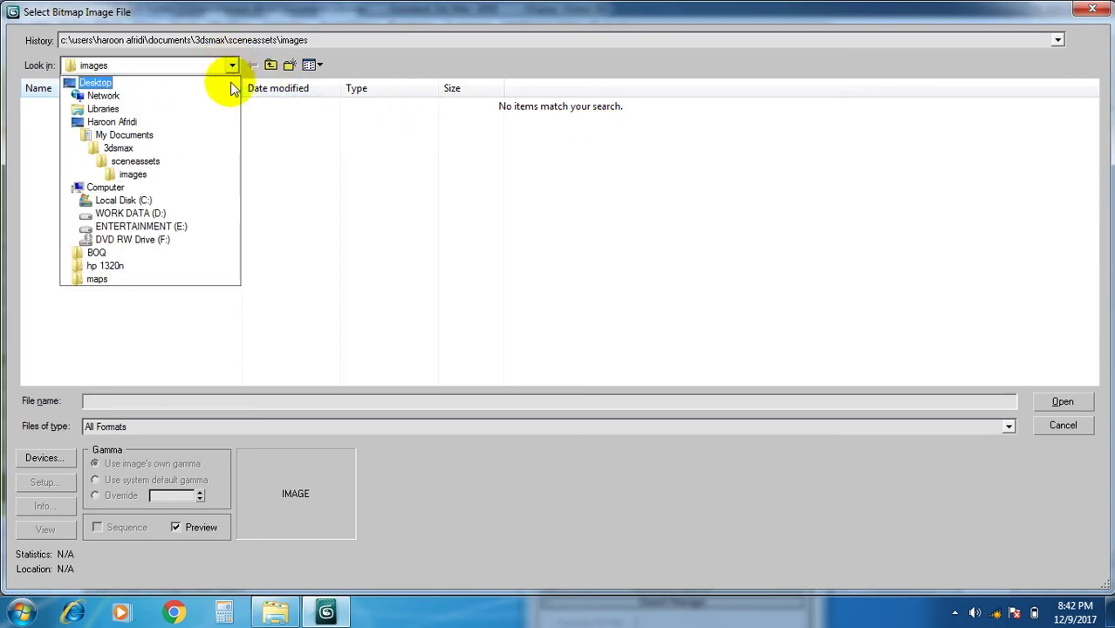
left_click(143, 86)
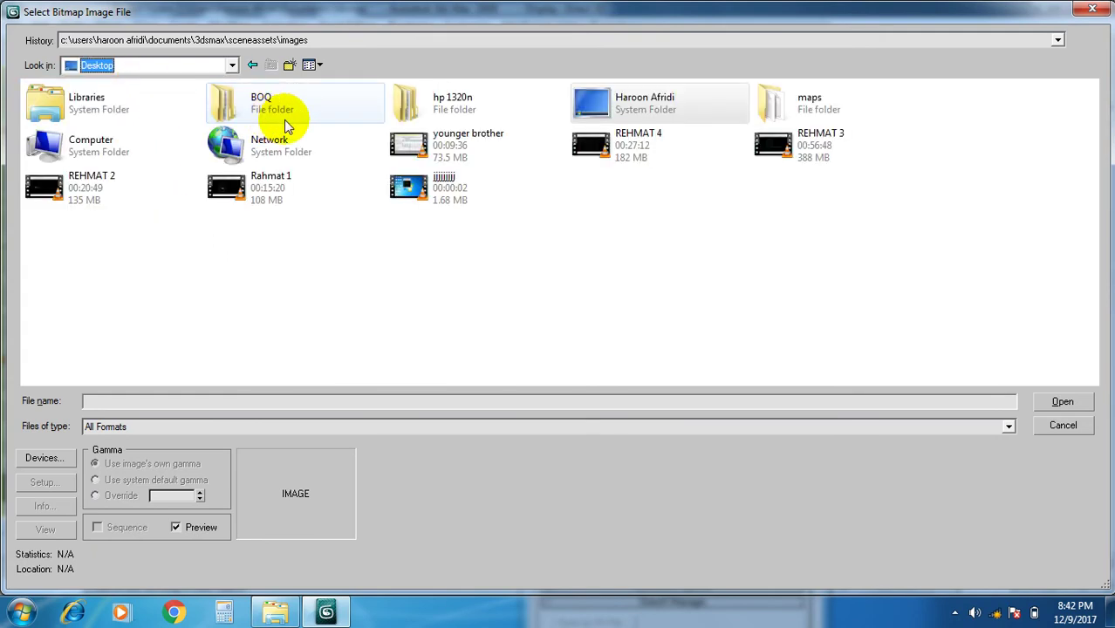
double_click(817, 114)
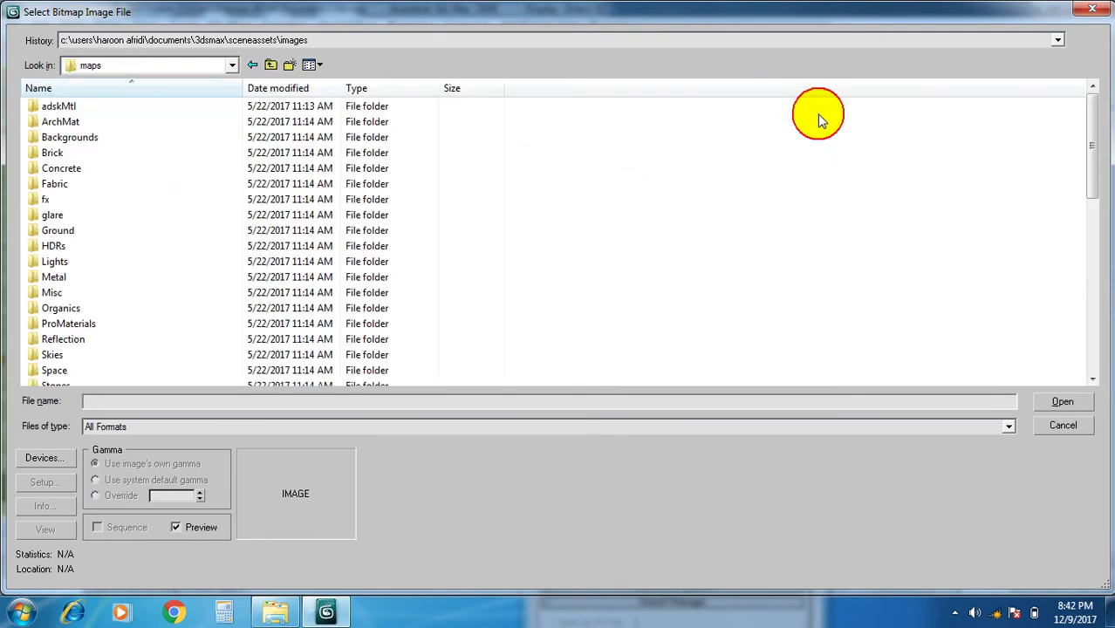
double_click(121, 125)
- Look through the ArchMat texture thumbnails from the concrete and flooring images down to the woods and plastics
scroll(471, 184, "down", 3)
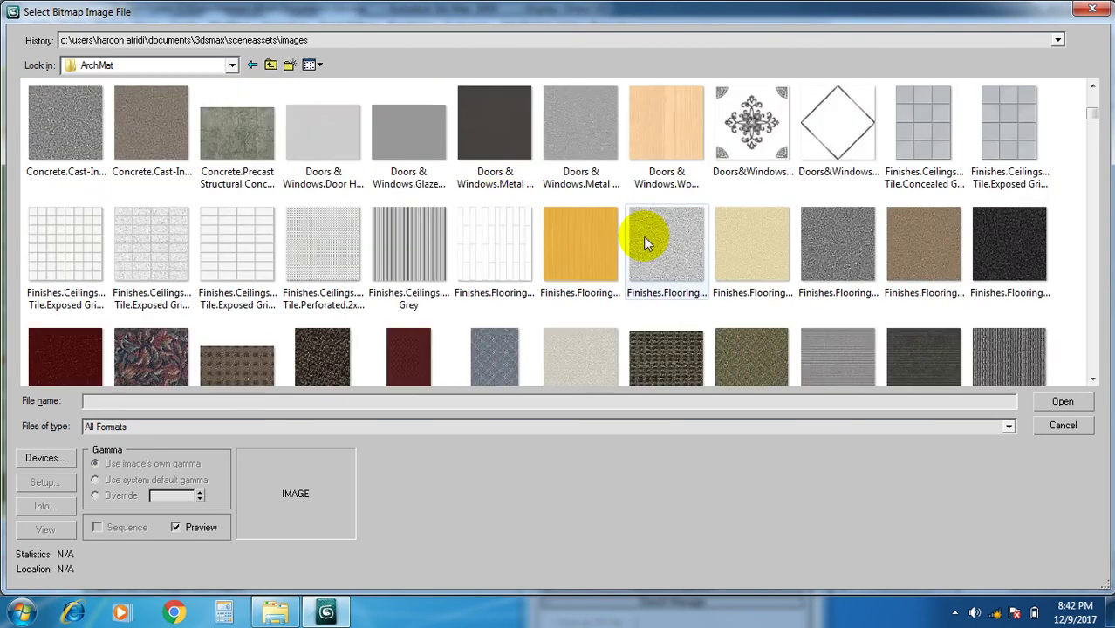
scroll(643, 237, "down", 6)
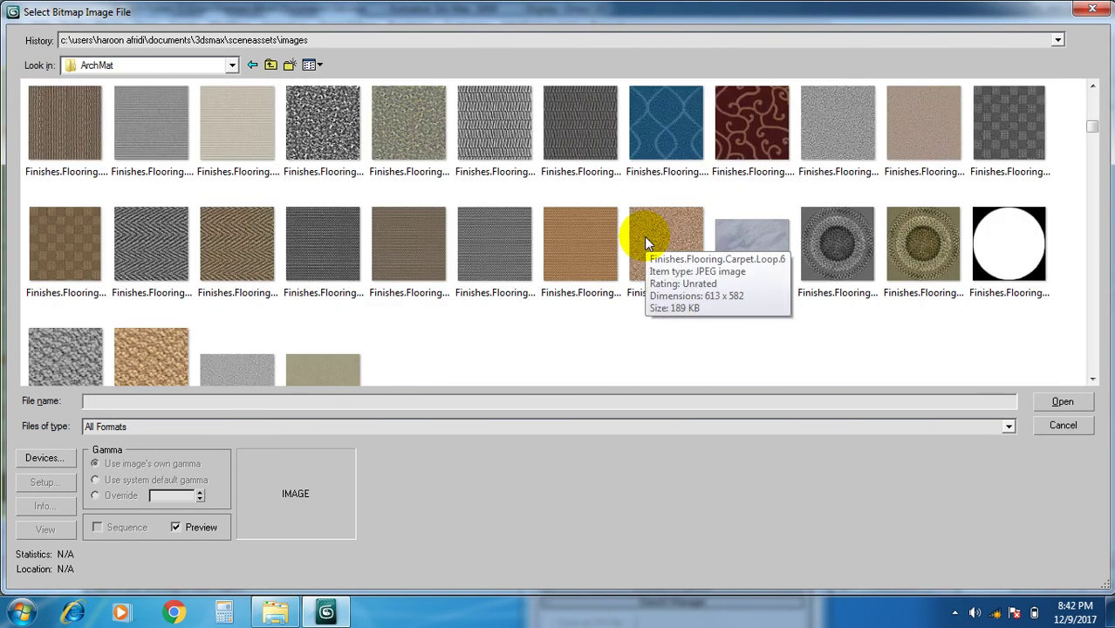
scroll(644, 237, "down", 2)
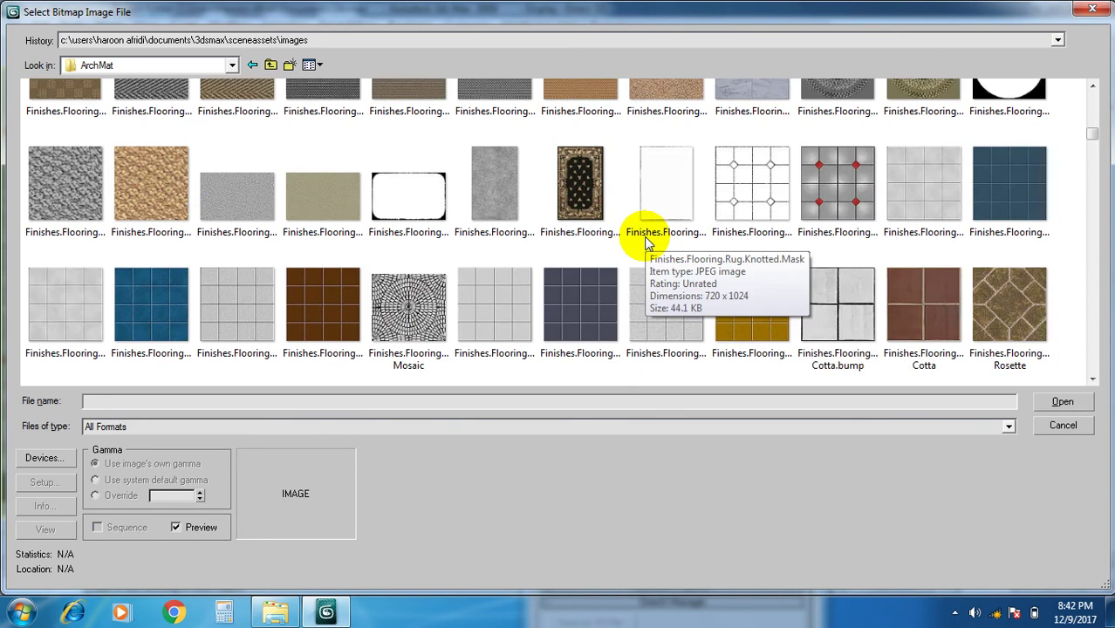
scroll(645, 242, "down", 3)
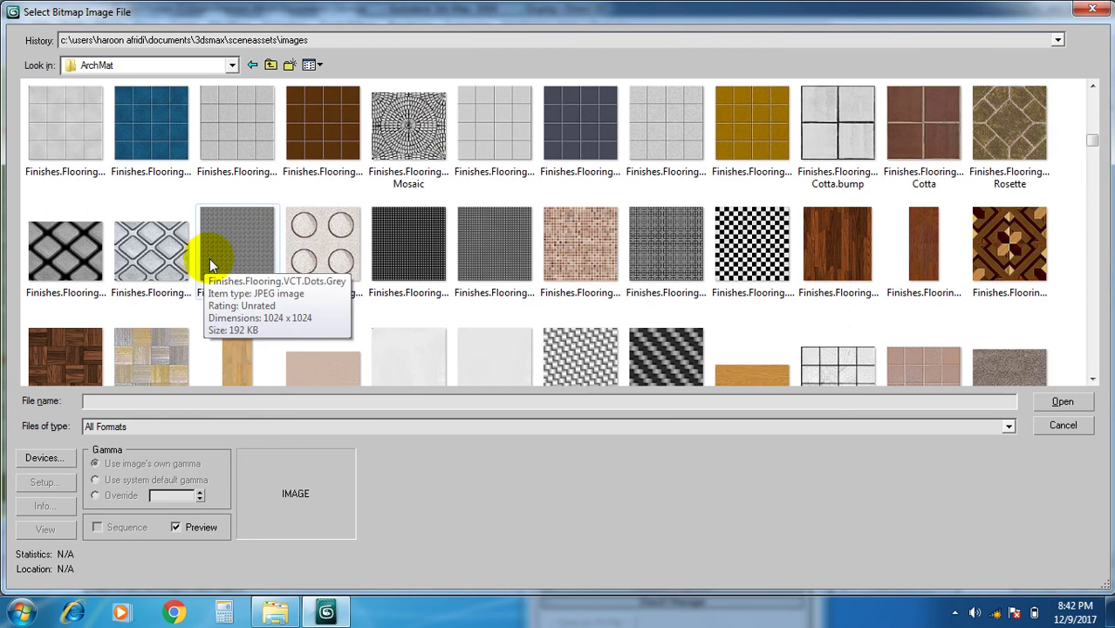
scroll(218, 262, "down", 3)
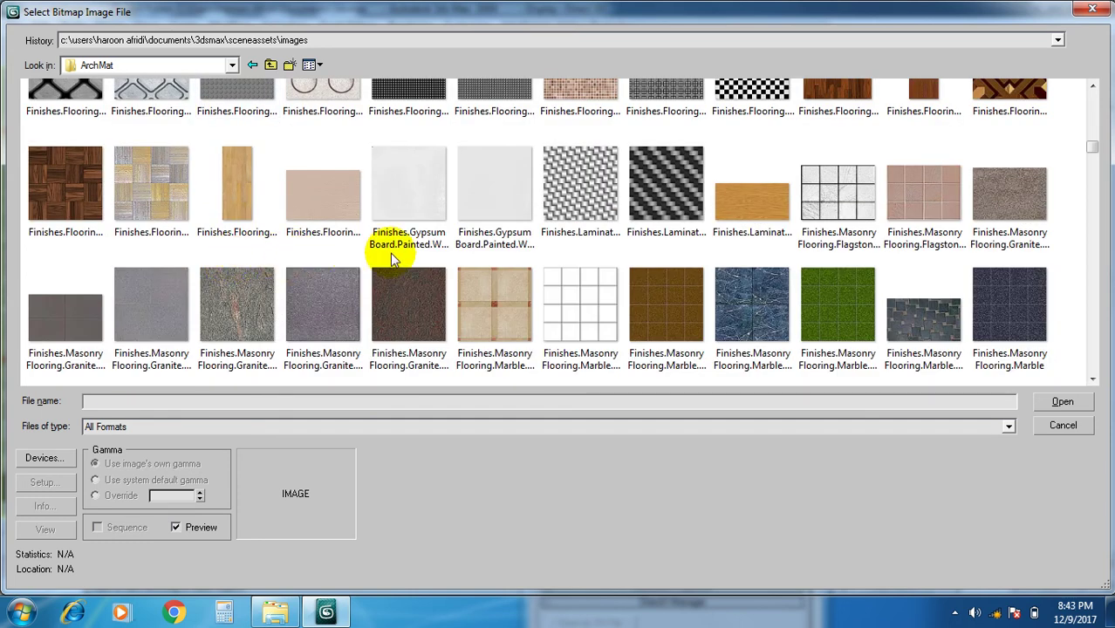
scroll(390, 253, "down", 3)
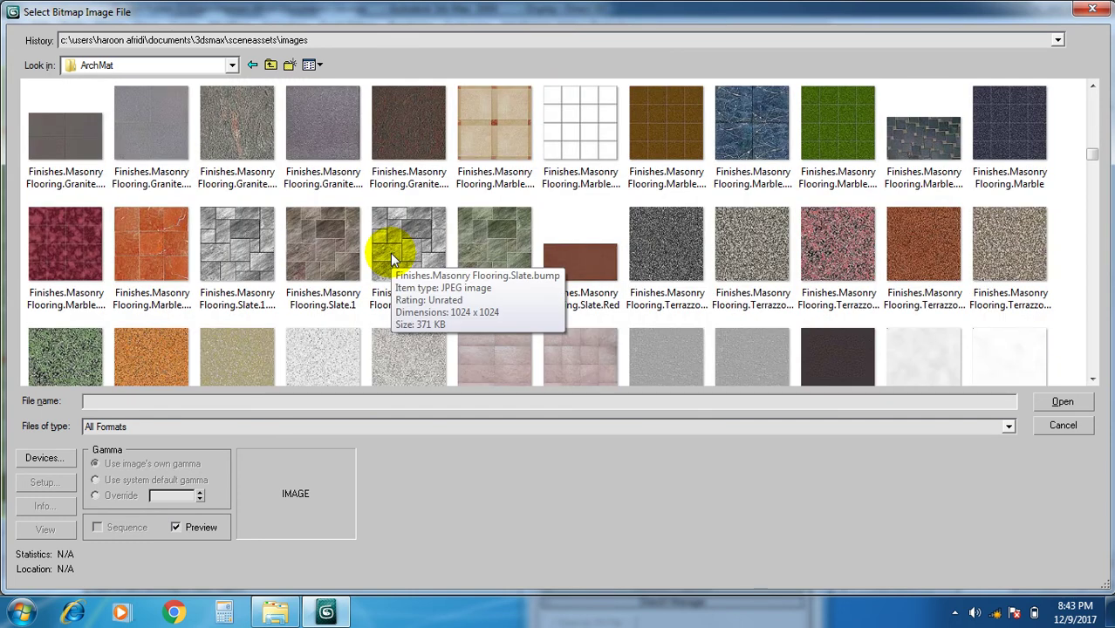
scroll(390, 253, "down", 3)
scroll(390, 253, "down", 3)
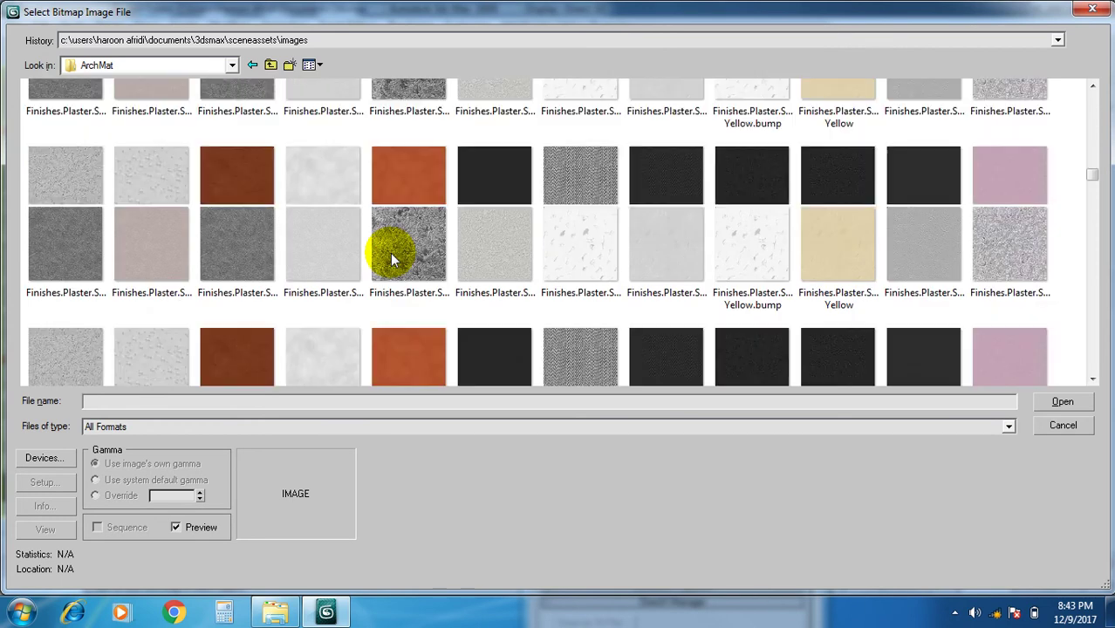
scroll(390, 253, "down", 12)
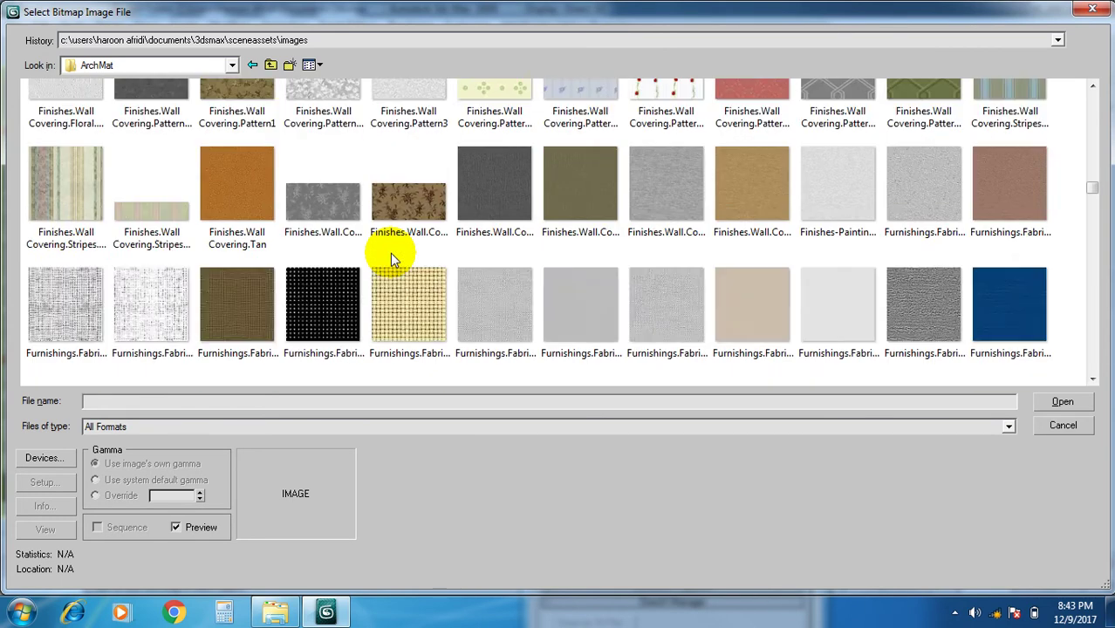
scroll(390, 253, "down", 10)
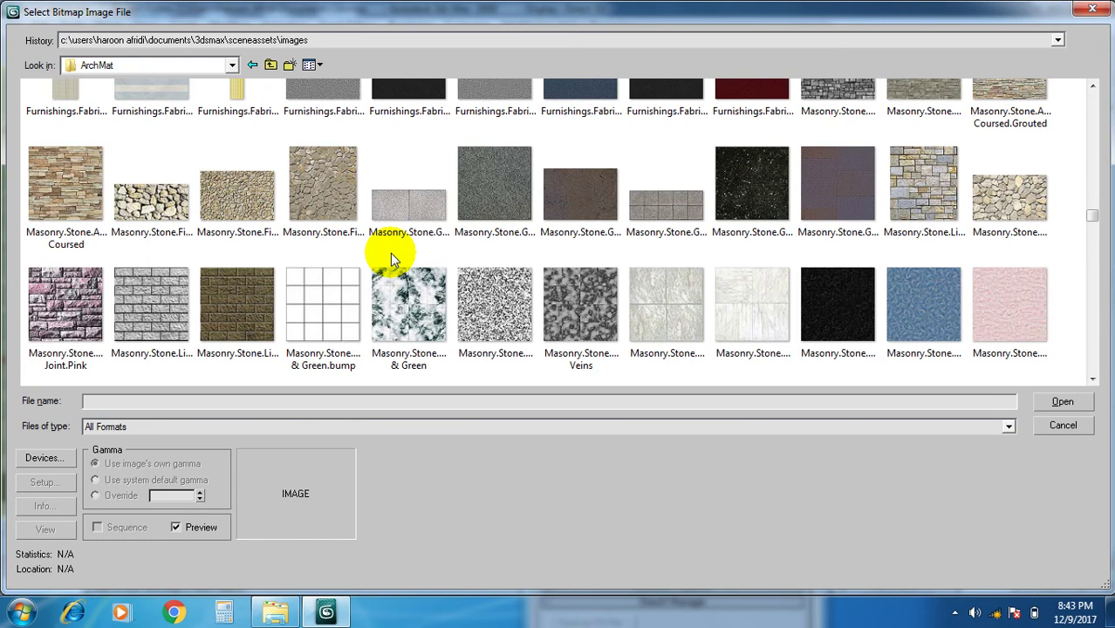
scroll(390, 253, "down", 3)
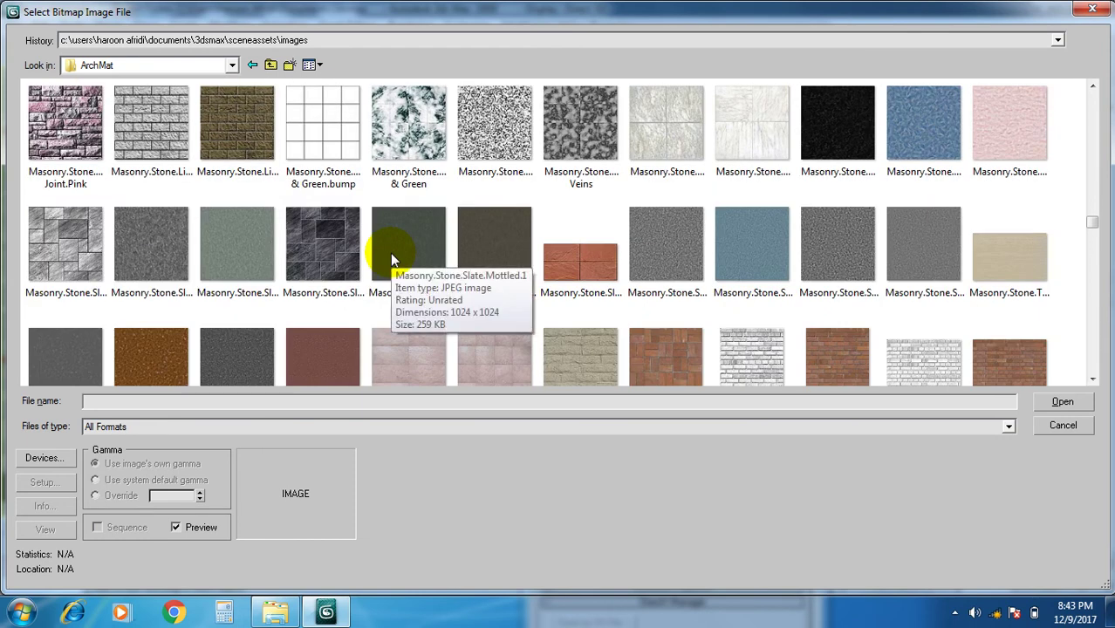
scroll(390, 253, "down", 3)
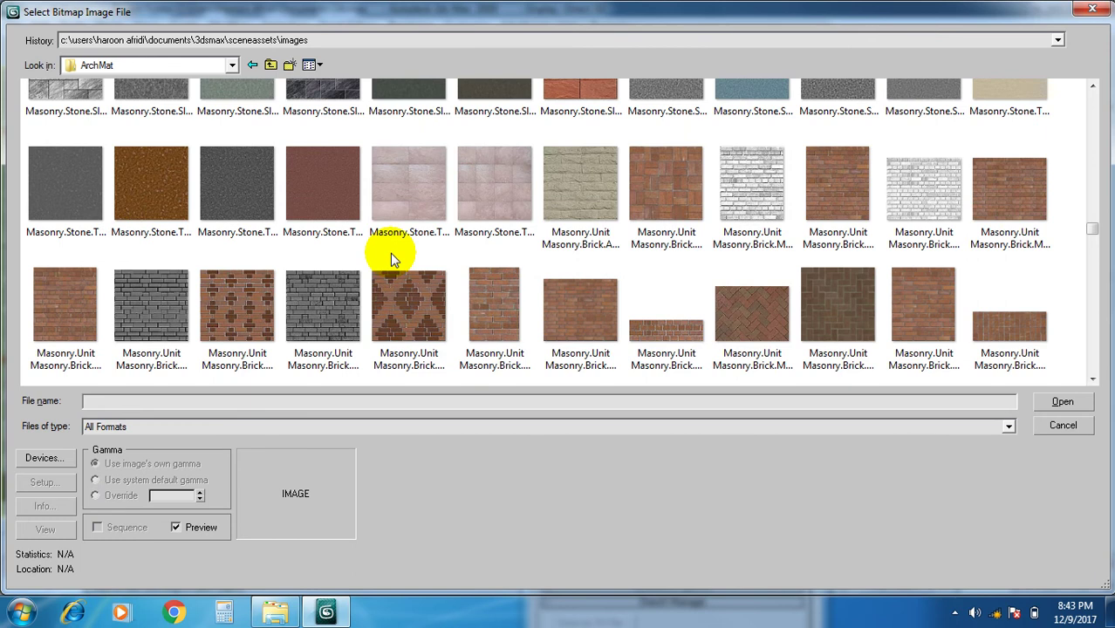
scroll(390, 253, "down", 8)
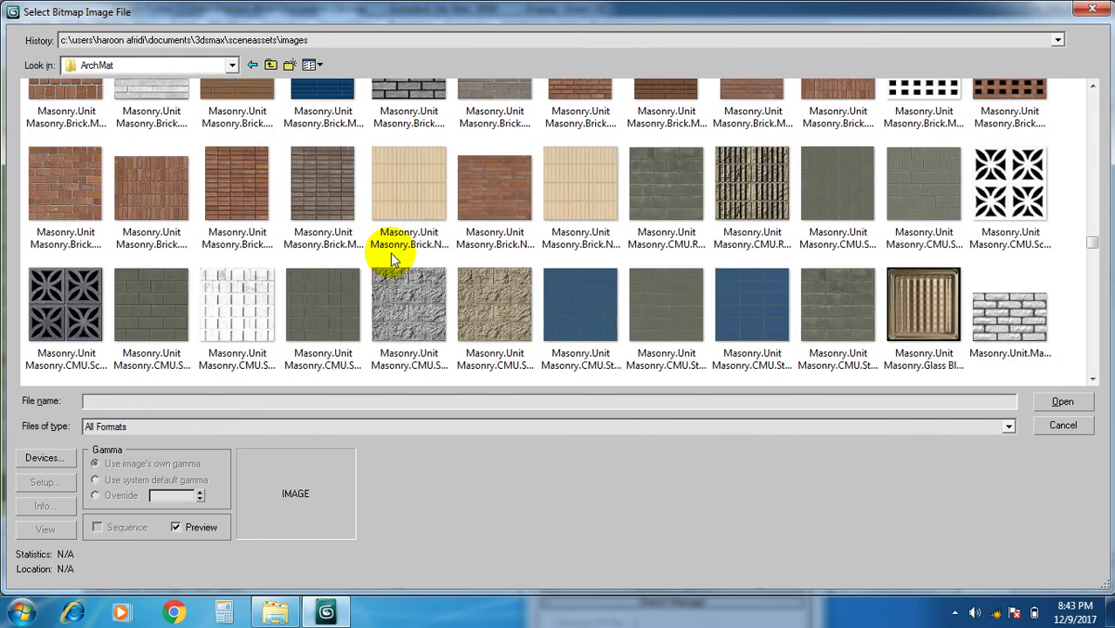
scroll(390, 253, "down", 8)
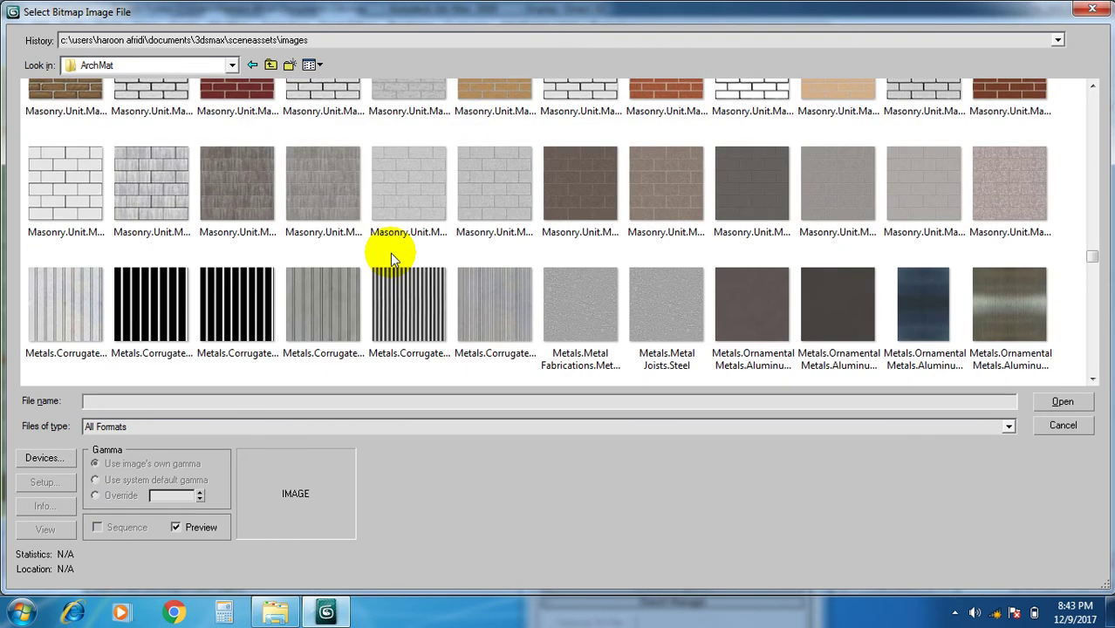
scroll(390, 253, "down", 4)
scroll(390, 253, "down", 10)
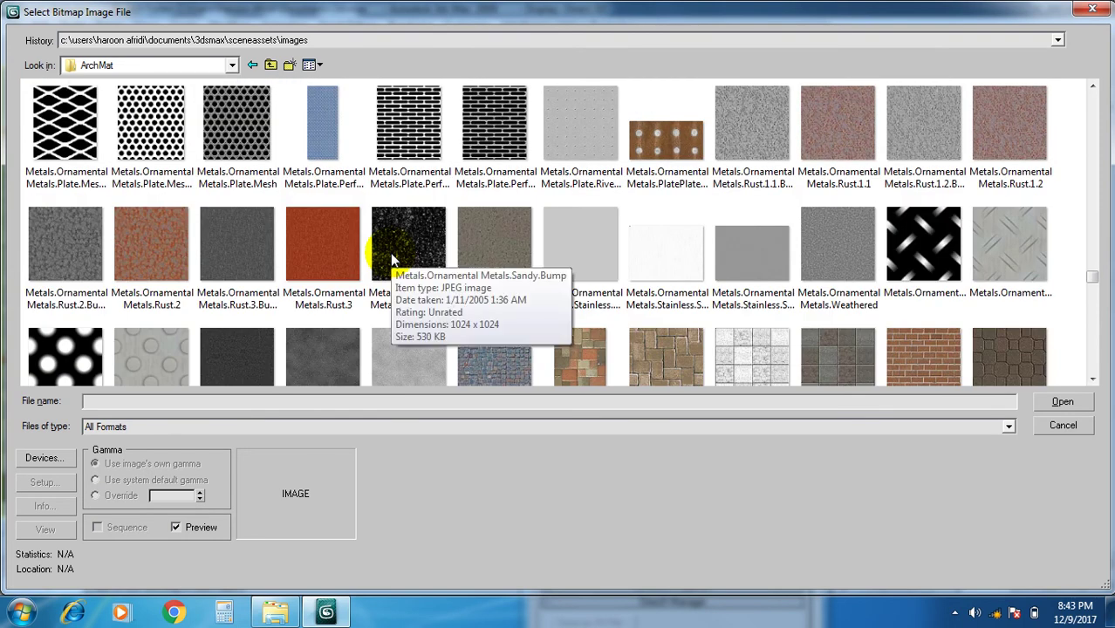
scroll(390, 253, "down", 6)
scroll(389, 253, "up", 3)
scroll(390, 253, "down", 15)
scroll(389, 253, "down", 6)
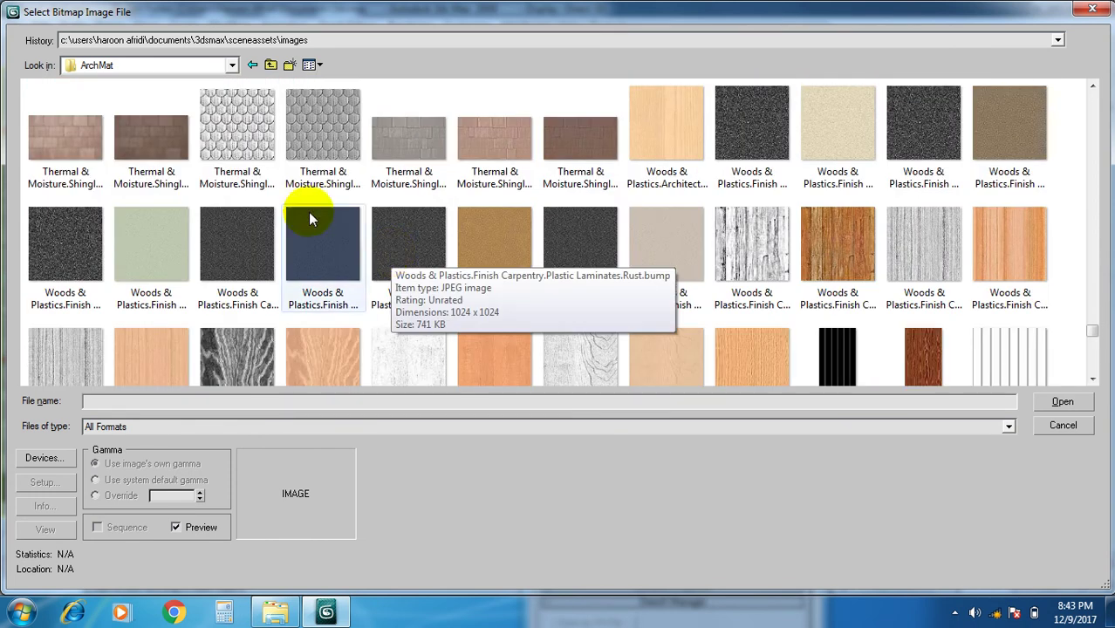
scroll(305, 175, "down", 8)
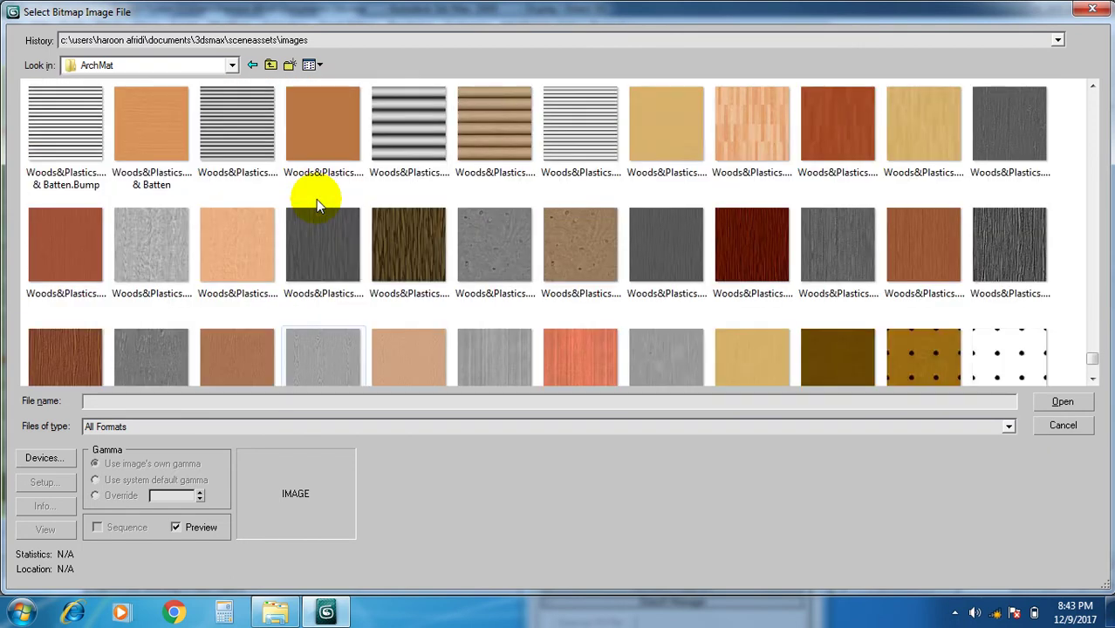
- Load Masonry.Stone.Marble.Square.Stacked.Polished.White & Green.jpg from the ArchMat masonry stone images as the diffuse bitmap
scroll(316, 199, "up", 10)
scroll(315, 199, "up", 5)
scroll(240, 201, "up", 2)
scroll(241, 203, "up", 4)
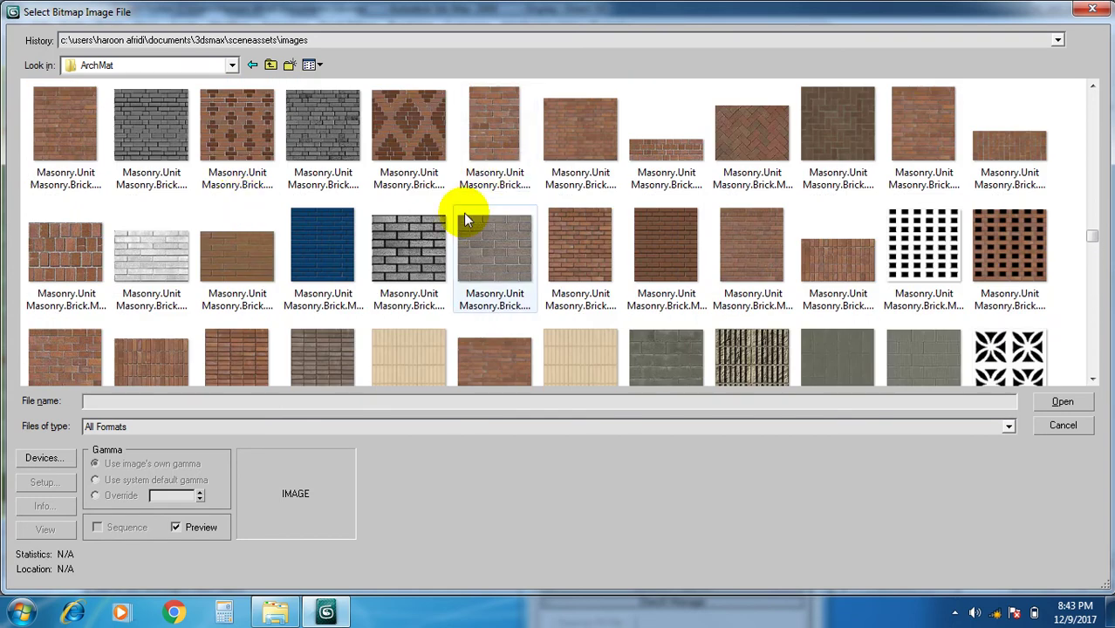
scroll(463, 213, "up", 5)
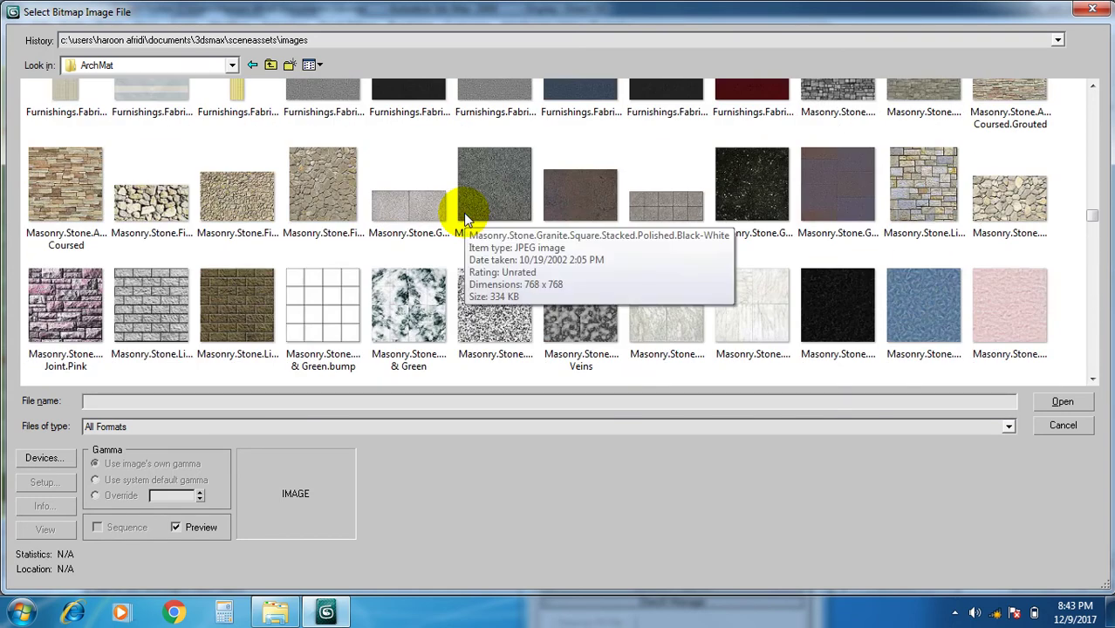
scroll(463, 213, "up", 3)
scroll(463, 213, "down", 5)
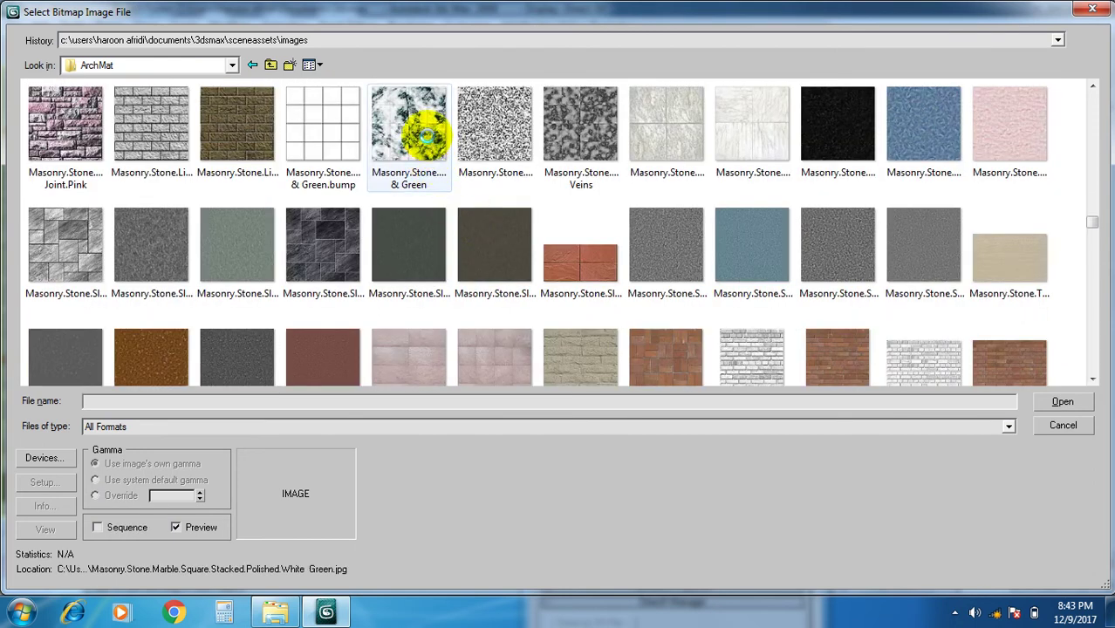
double_click(427, 139)
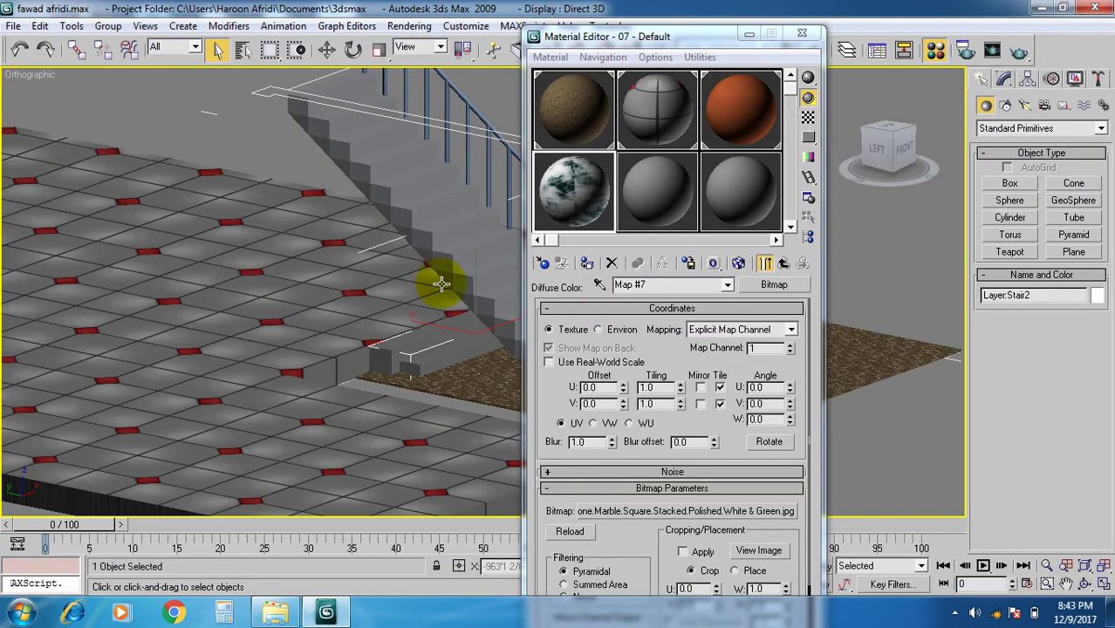
- Assign the white and green marble material to the selected Layer:Stair2 steps and show its map in the viewport
left_click(588, 264)
left_click(739, 262)
middle_click_drag(392, 374, 377, 384)
scroll(281, 405, "up", 5)
middle_click_drag(20, 472, 242, 392)
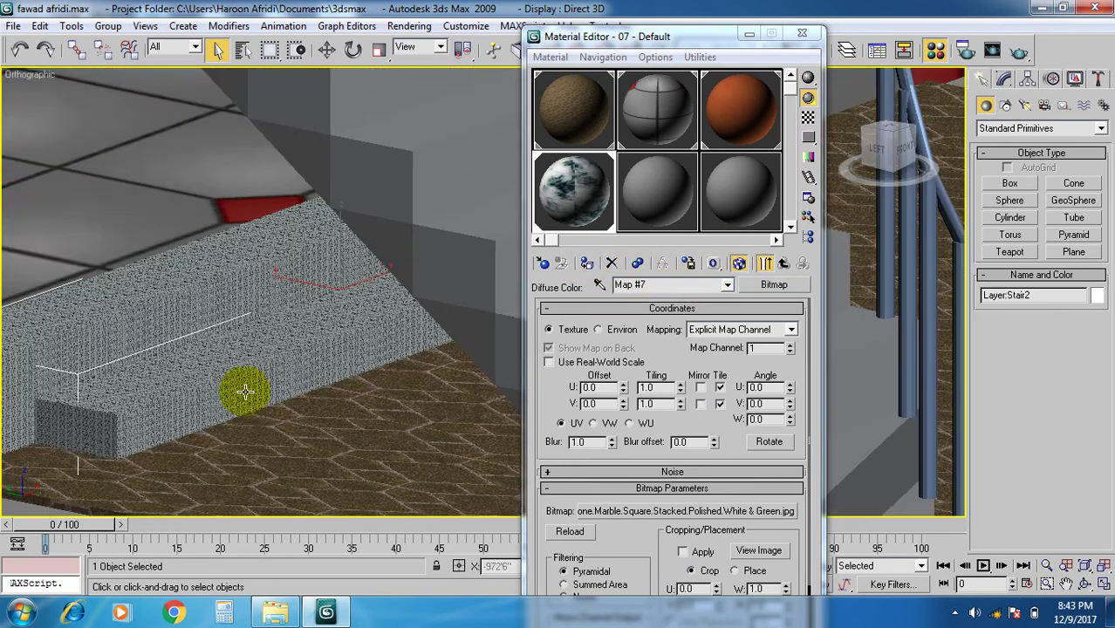
- Add a UVW Map modifier to the marble steps and set its mapping to Box
left_click(1004, 80)
left_click(1032, 123)
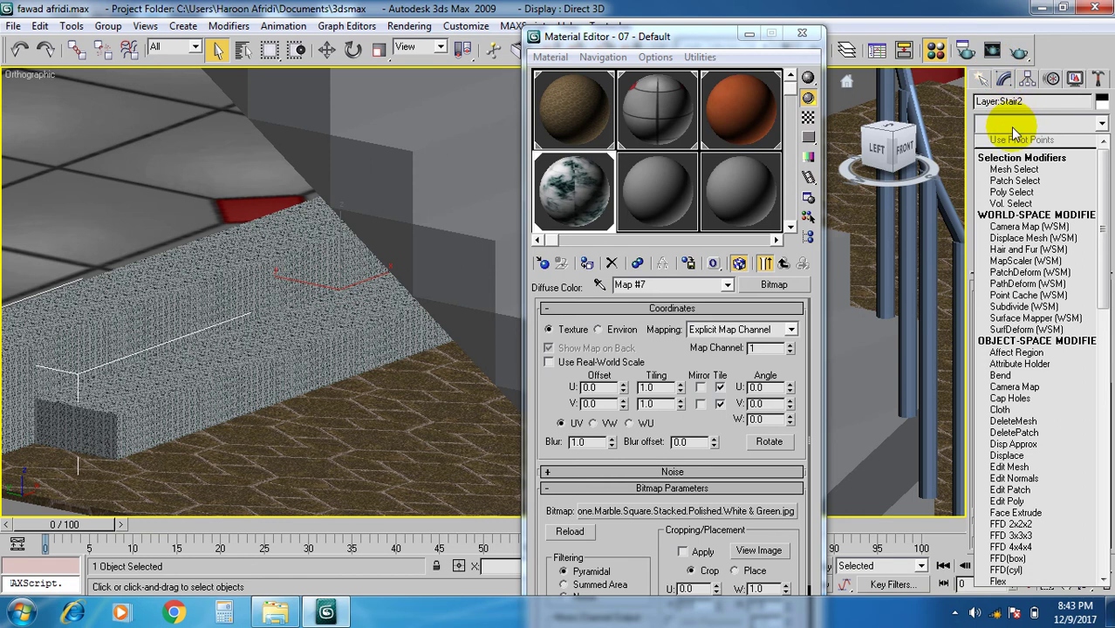
key("u")
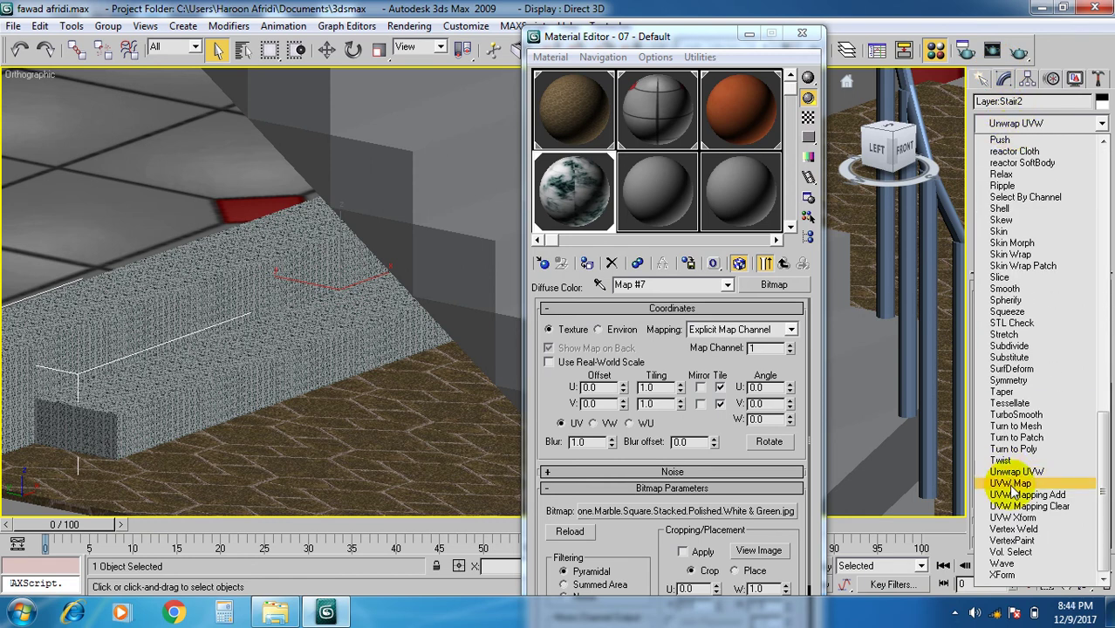
left_click(1003, 483)
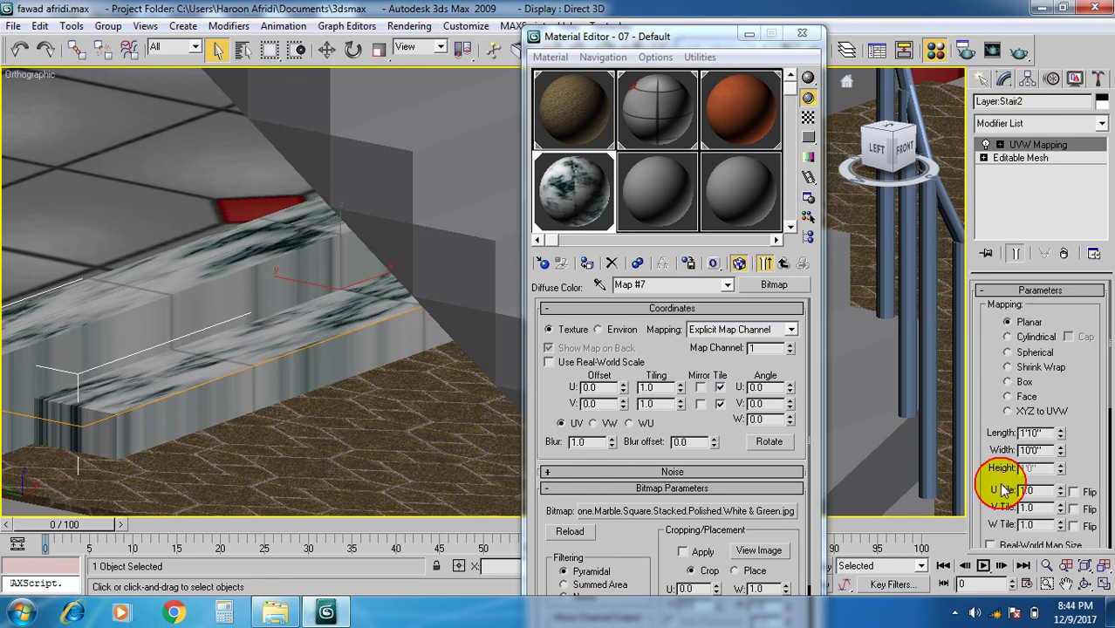
left_click(1008, 382)
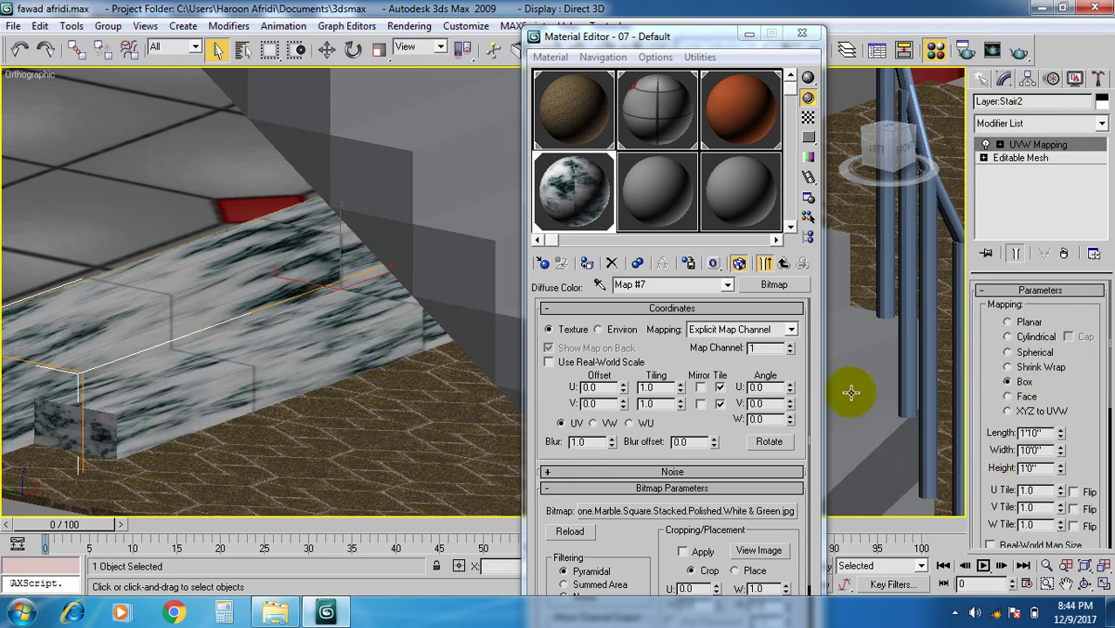
- Set the marble steps' UVW tiling to U Tile 4.76 and V Tile 1.04
middle_click_drag(298, 386, 444, 417)
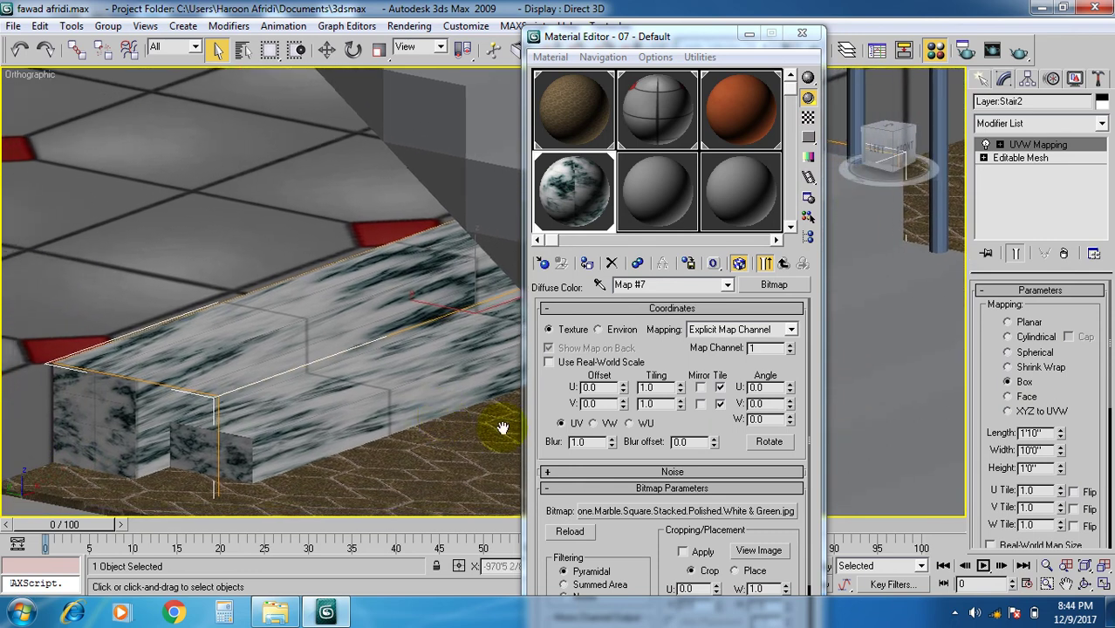
left_click_drag(1061, 492, 1058, 181)
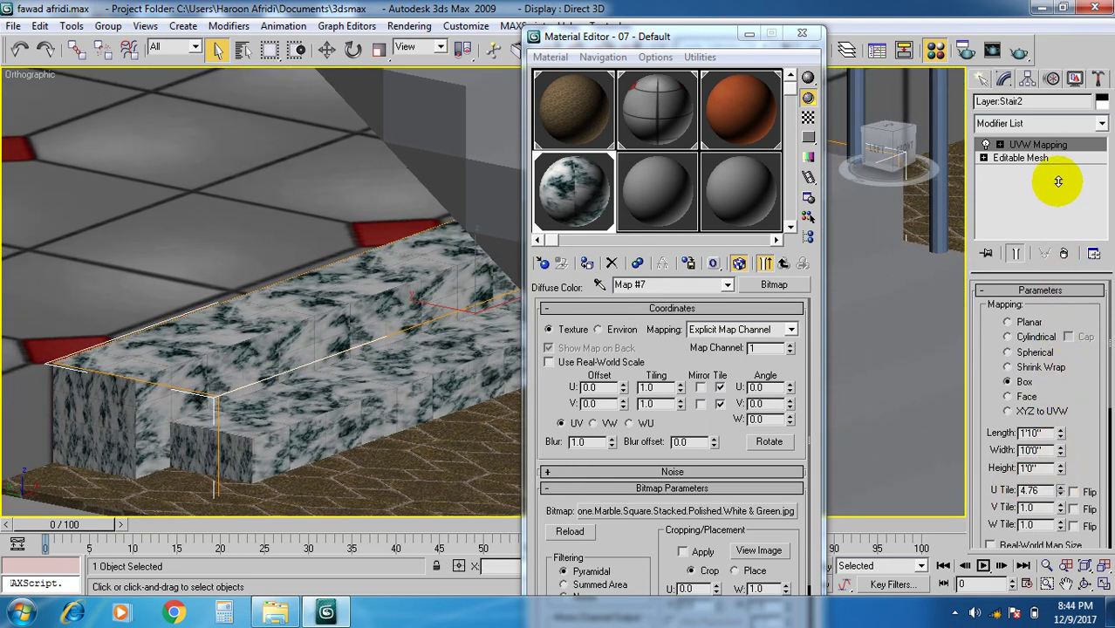
mouse_move(1063, 511)
left_mouse_down()
mouse_move(1038, 39)
mouse_move(1023, 530)
mouse_move(1039, 266)
mouse_move(1045, 504)
left_mouse_up()
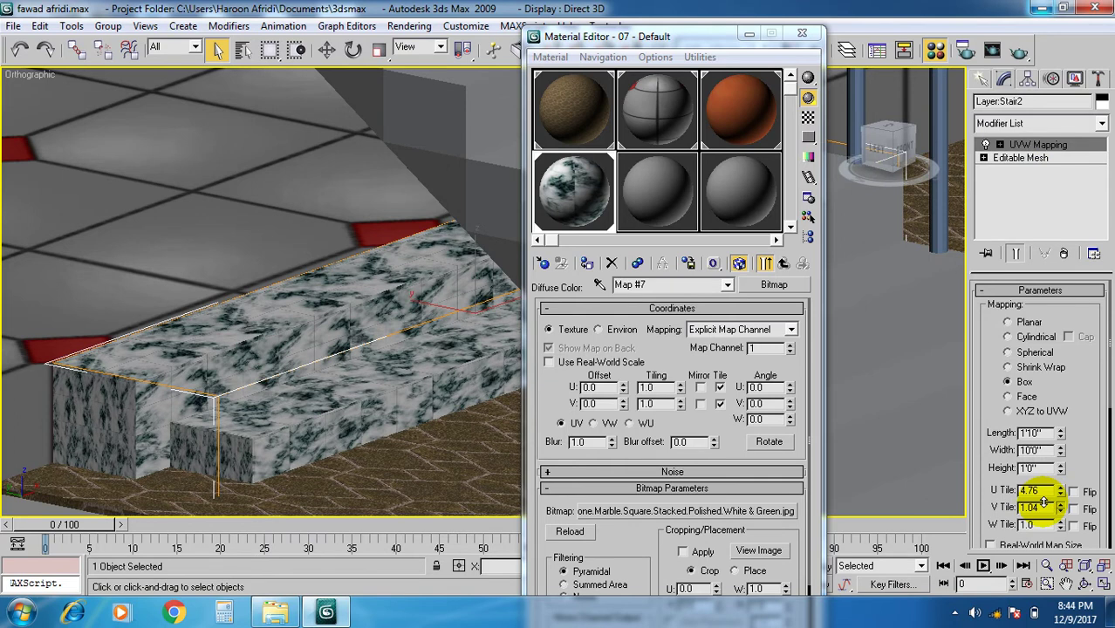
- Select the other small Layer:Stair2 steps at the tiled floor's front edge and assign them the same marble material, shown in the viewport
middle_click_drag(279, 411, 151, 425, "alt")
scroll(368, 309, "down", 6)
middle_click_drag(431, 324, 147, 343)
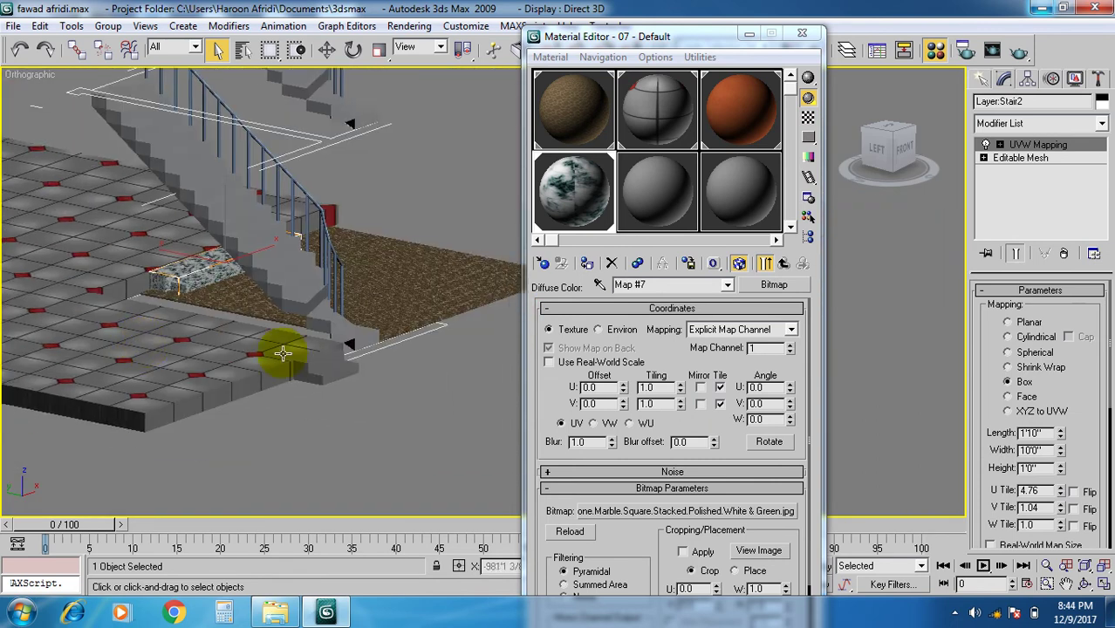
scroll(313, 373, "up", 3)
left_click(288, 391)
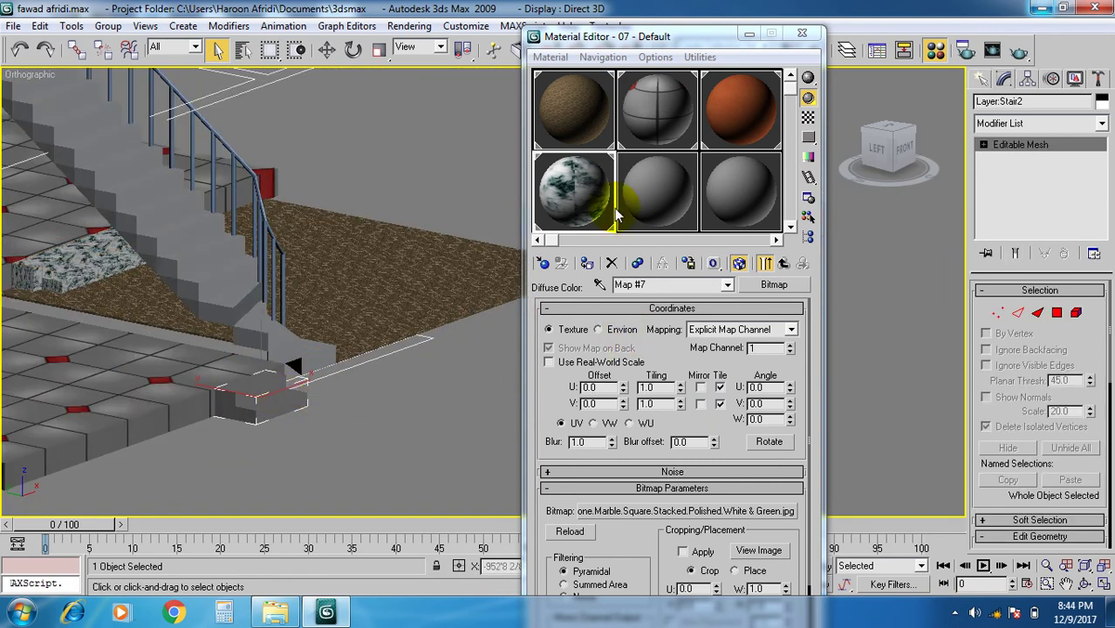
left_click(586, 264)
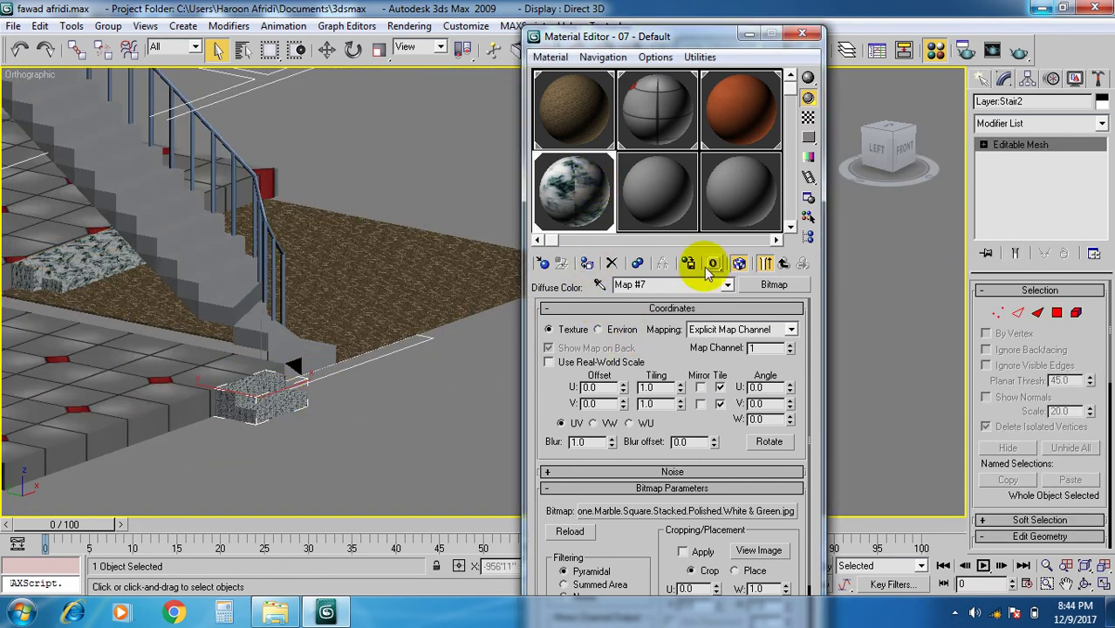
left_click(740, 263)
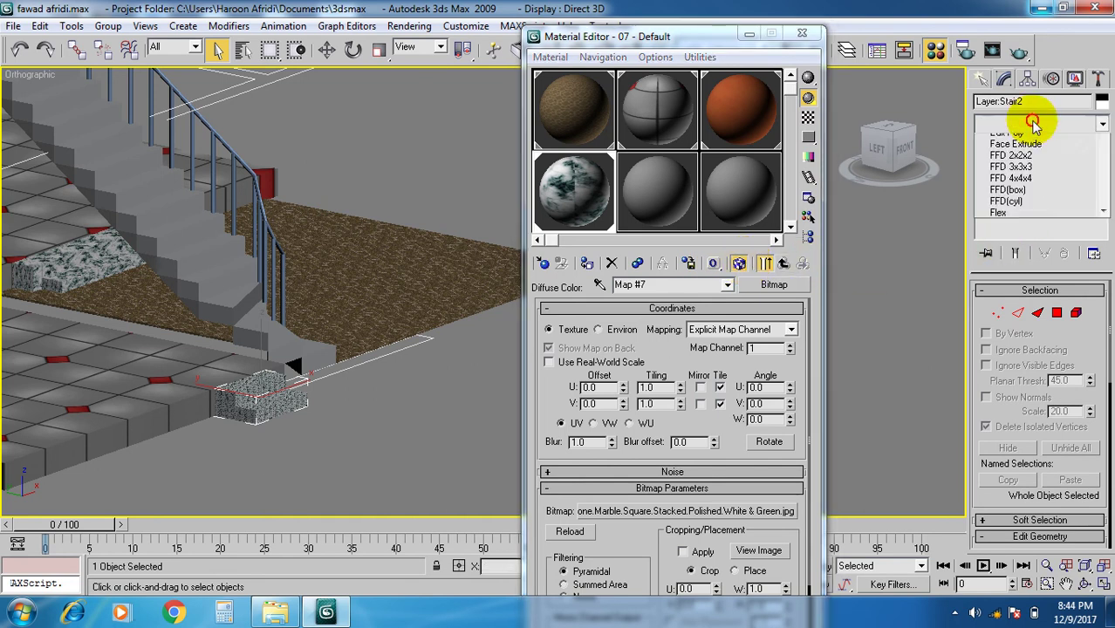
- Add a UVW Map modifier to the front-edge marble steps and set its mapping to Box
left_click(1042, 123)
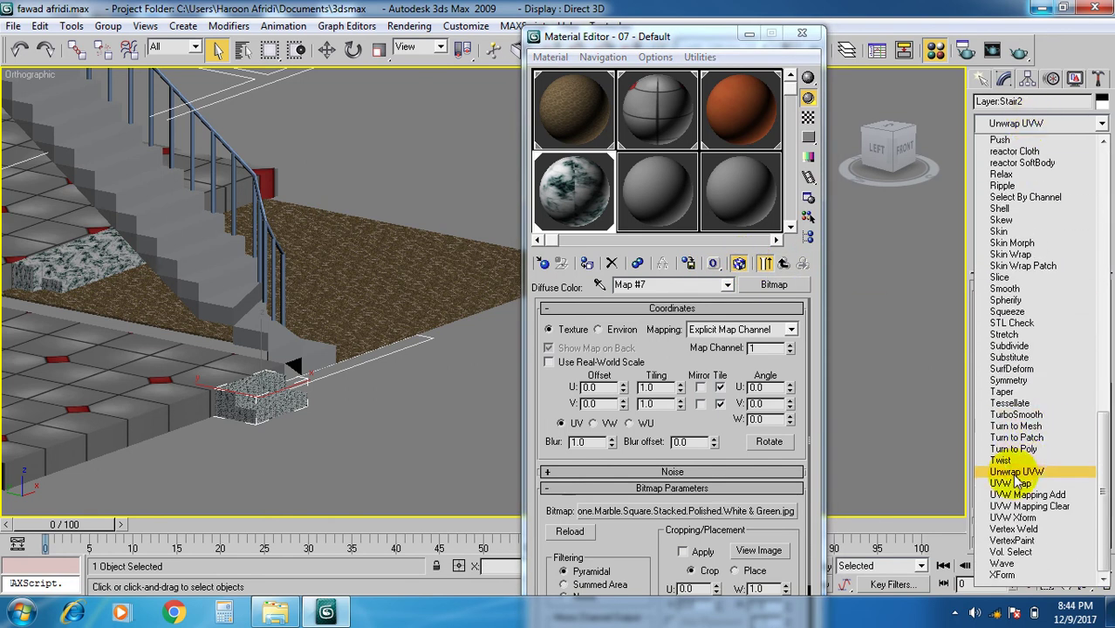
left_click(1012, 484)
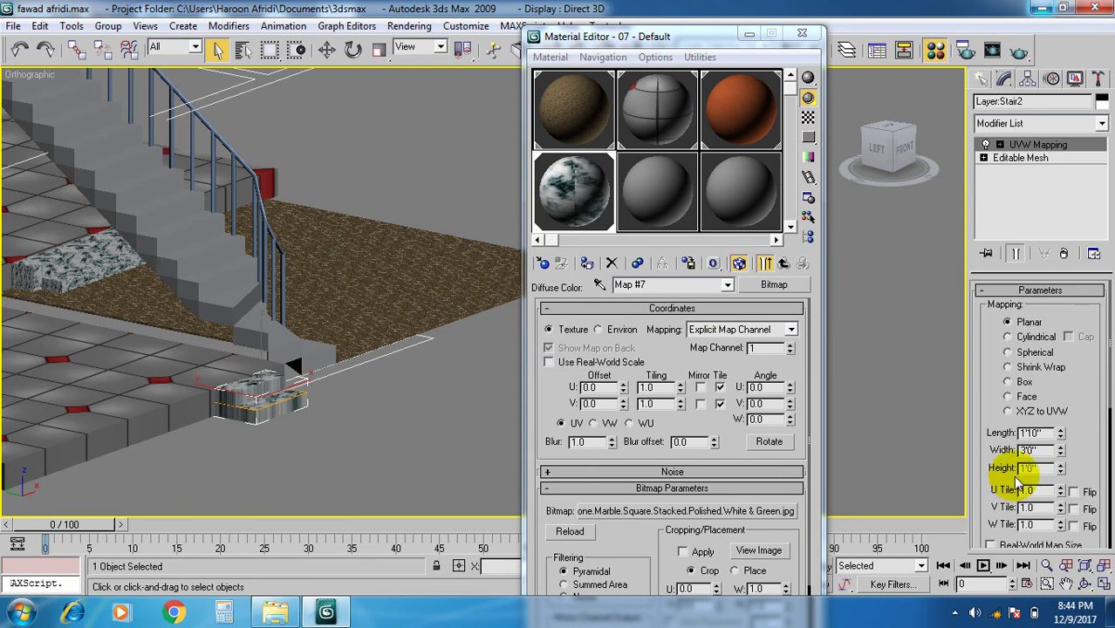
scroll(351, 456, "up", 6)
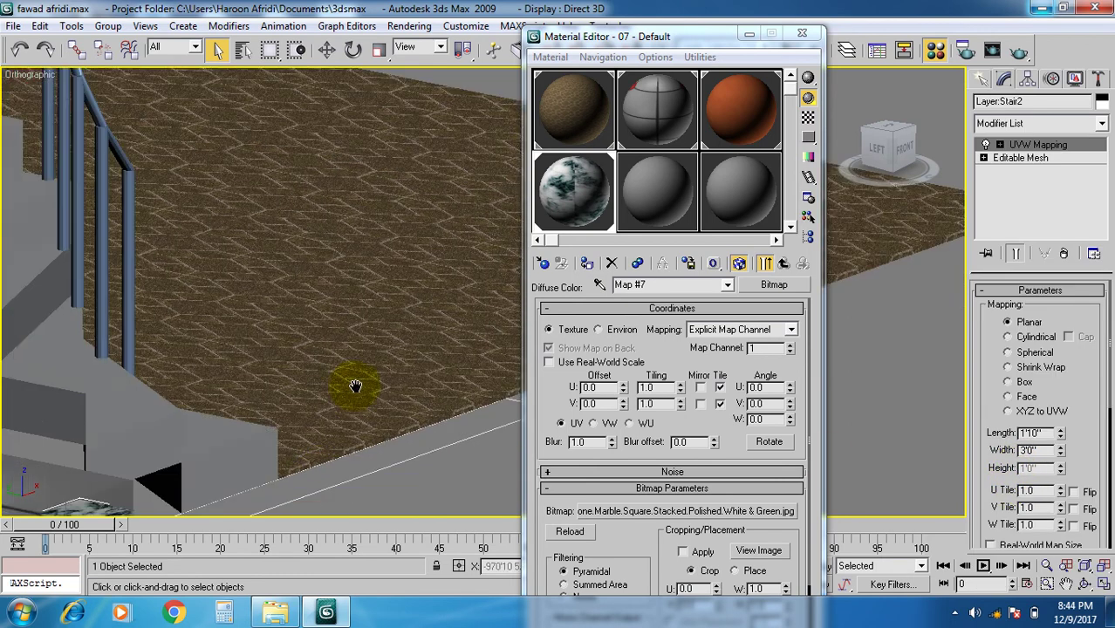
middle_click_drag(225, 450, 439, 331)
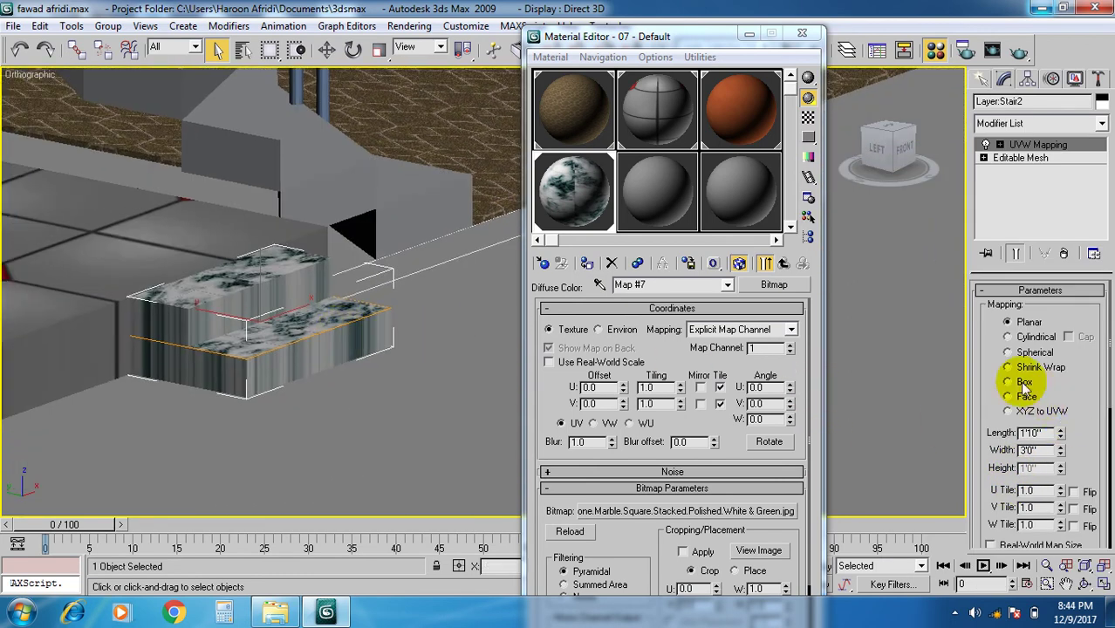
left_click(1009, 353)
left_click(1009, 337)
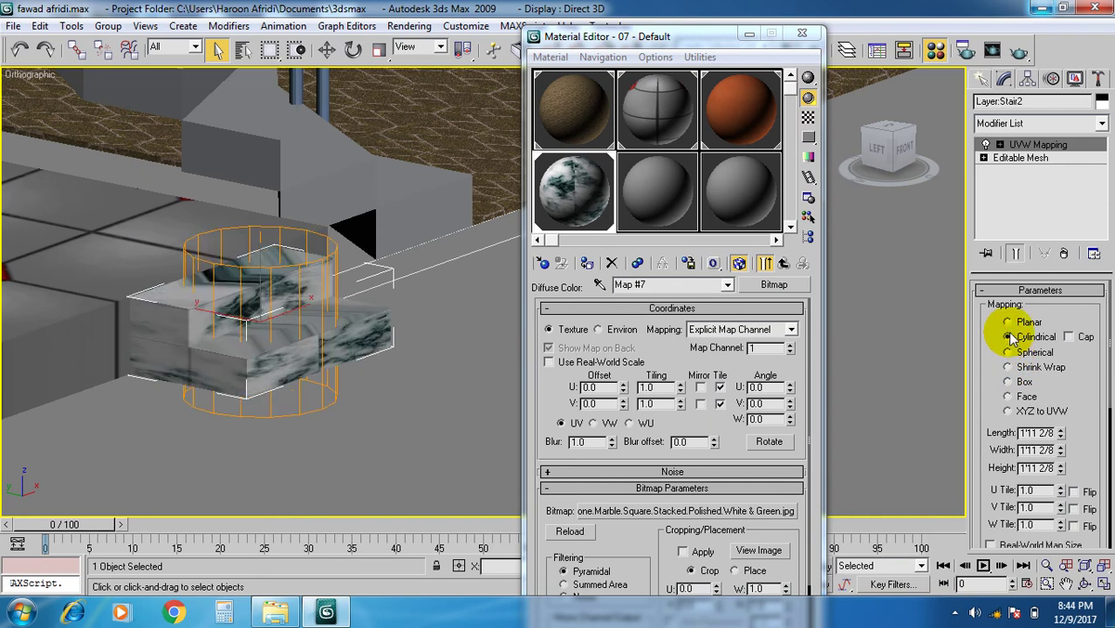
left_click(1008, 383)
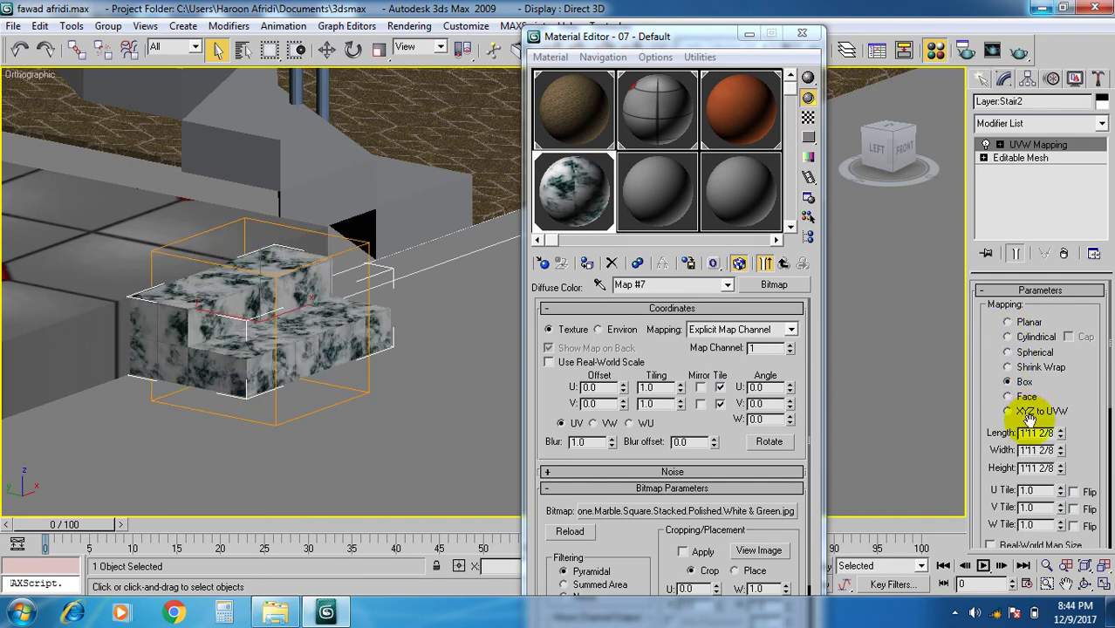
- Set the front-edge marble steps' UVW tiling to U Tile 0.62 and V Tile 2.13, and close the Material Editor
left_click_drag(1061, 490, 1066, 522)
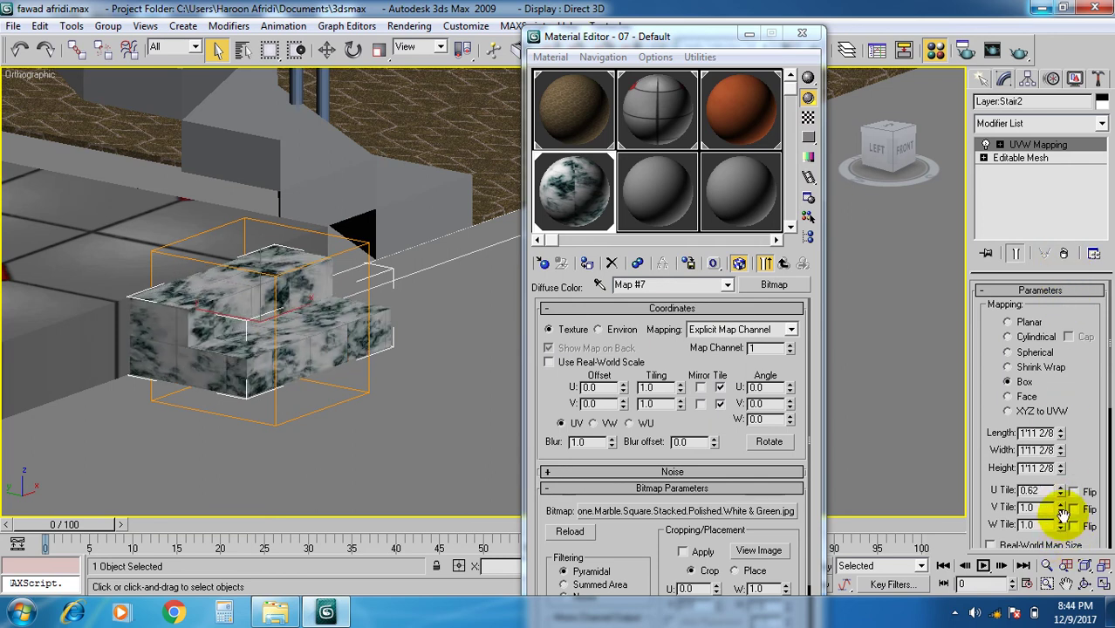
left_click_drag(1063, 513, 1049, 418)
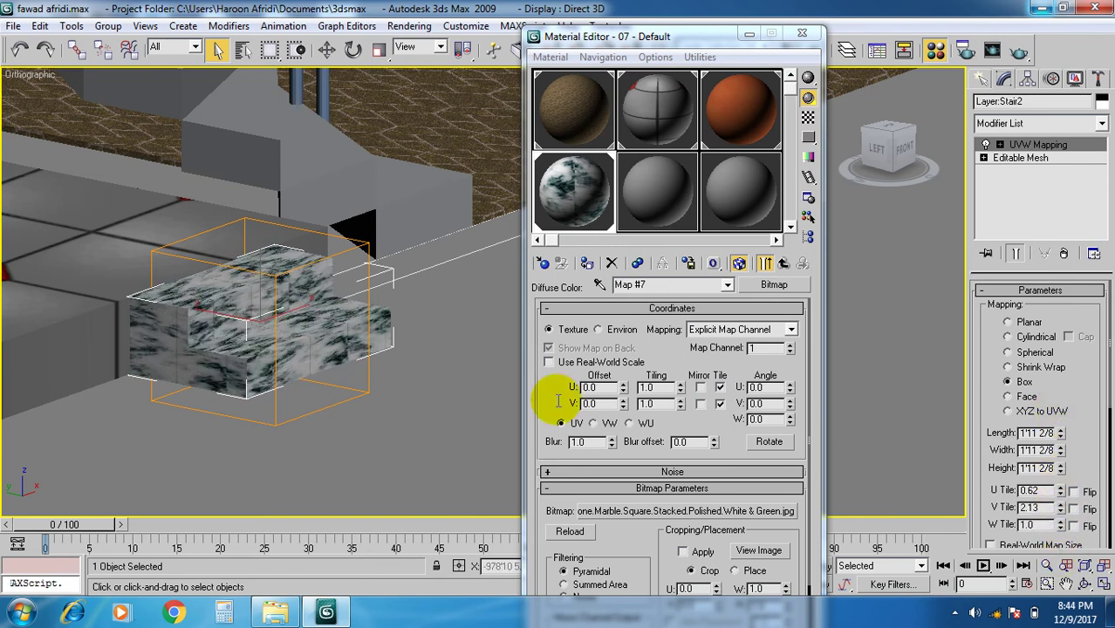
left_click(802, 34)
middle_click_drag(537, 390, 542, 475)
scroll(530, 391, "down", 5)
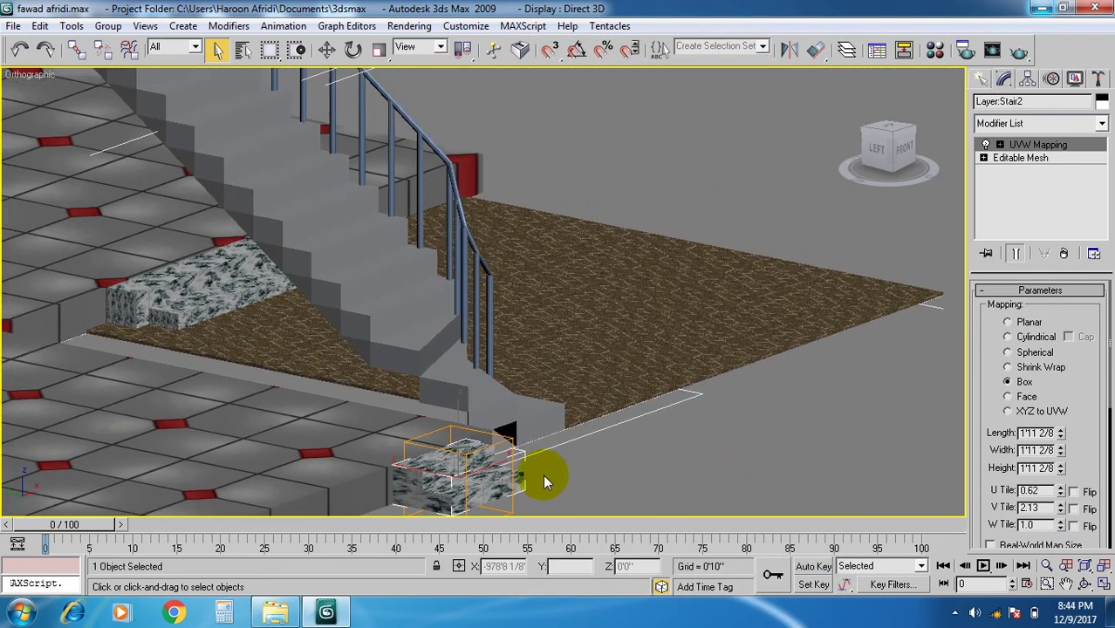
- Select both objects that form the lower staircase, checking each selection by deleting it and undoing the deletion
left_click(451, 197)
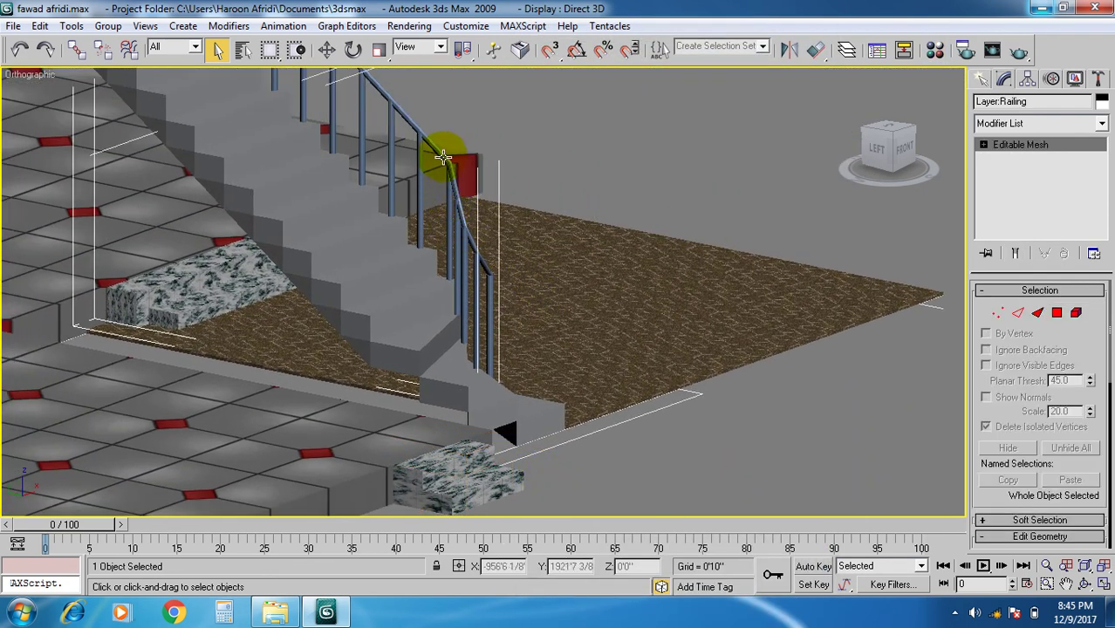
left_click(456, 179)
left_click(541, 419)
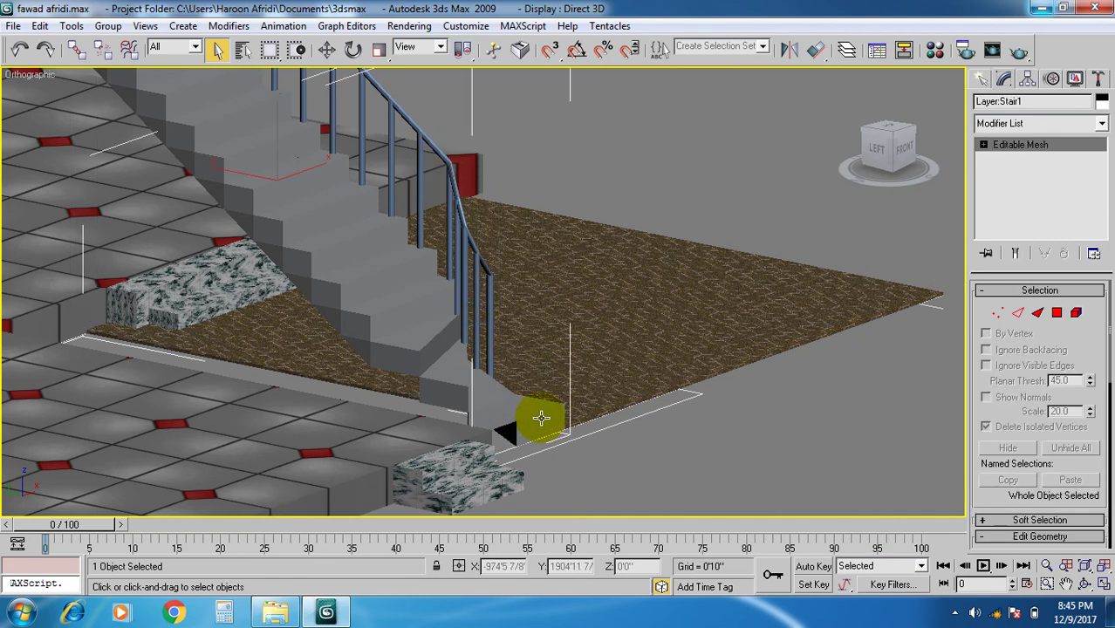
key("Delete")
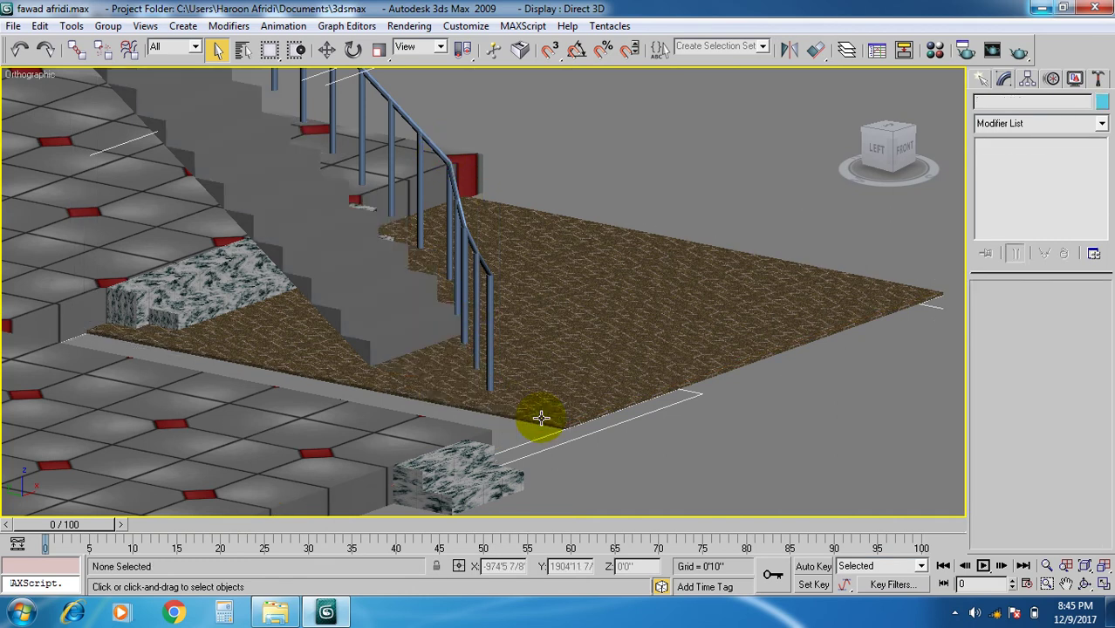
key("ctrl+z")
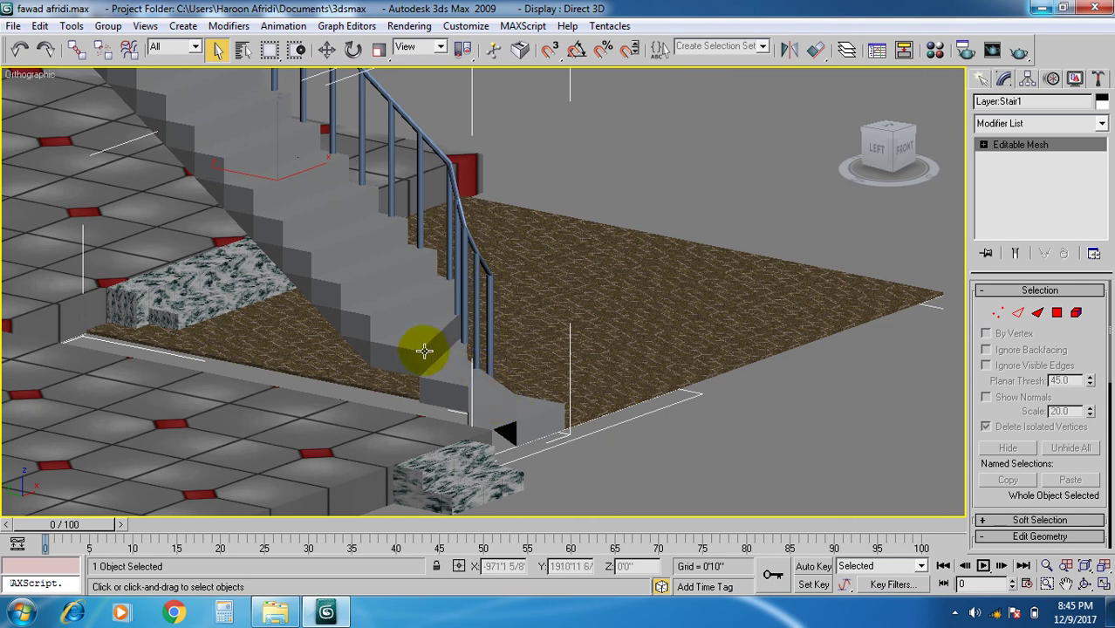
left_click(367, 349, "ctrl")
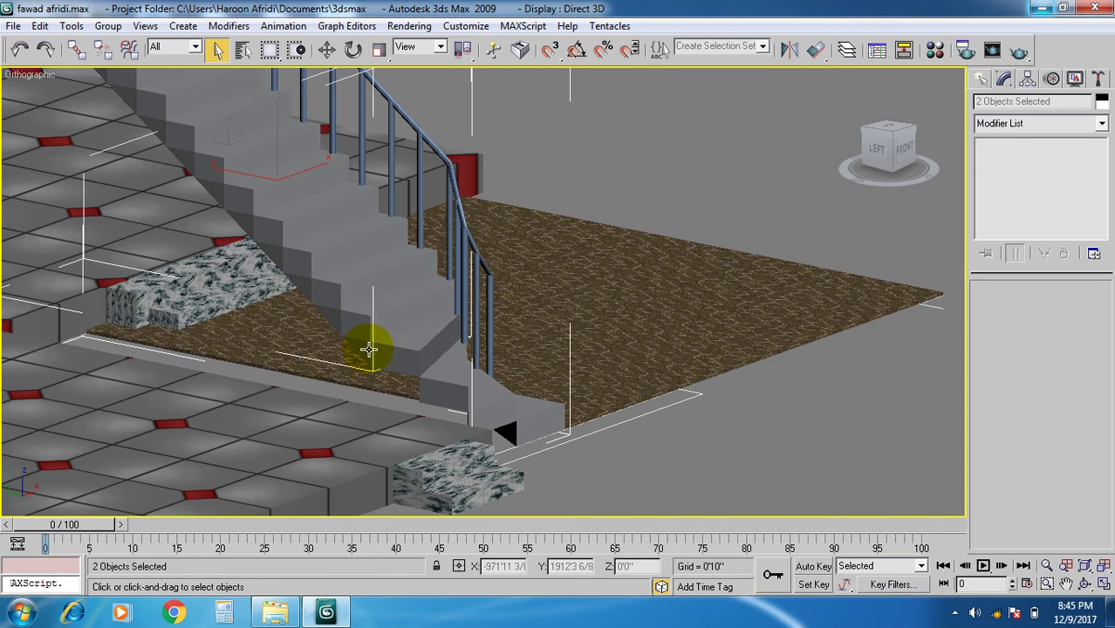
key("Delete")
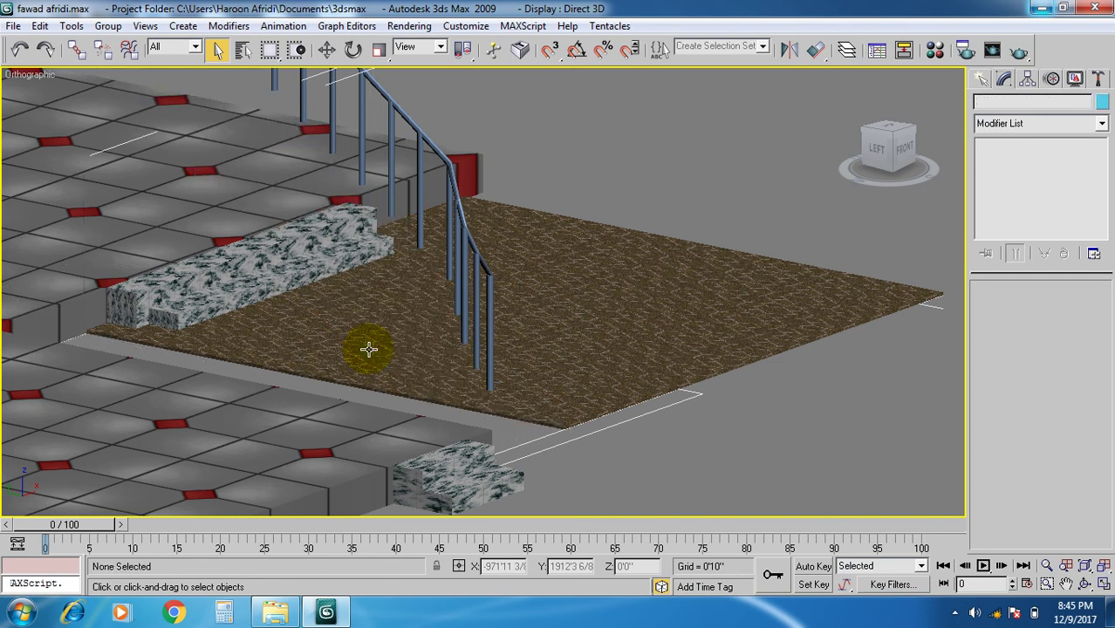
key("ctrl+z")
middle_click_drag(384, 345, 374, 380)
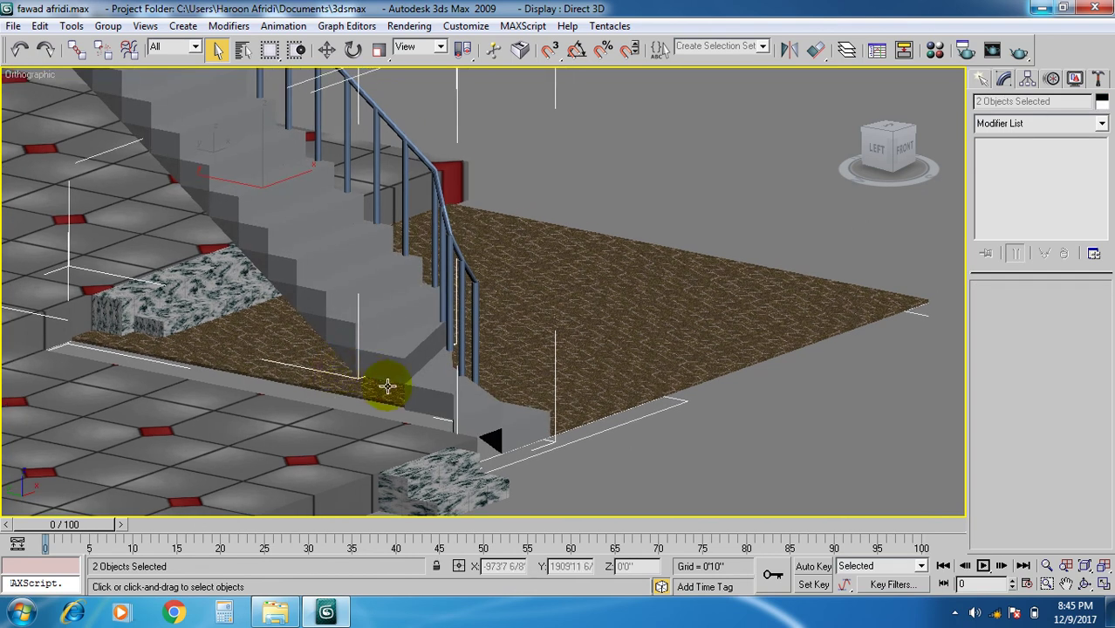
- Load Finishes.Flooring.VCT.Dots.jpg as the diffuse bitmap of material 08 - Default and show it on the selected staircase in the viewport
key("m")
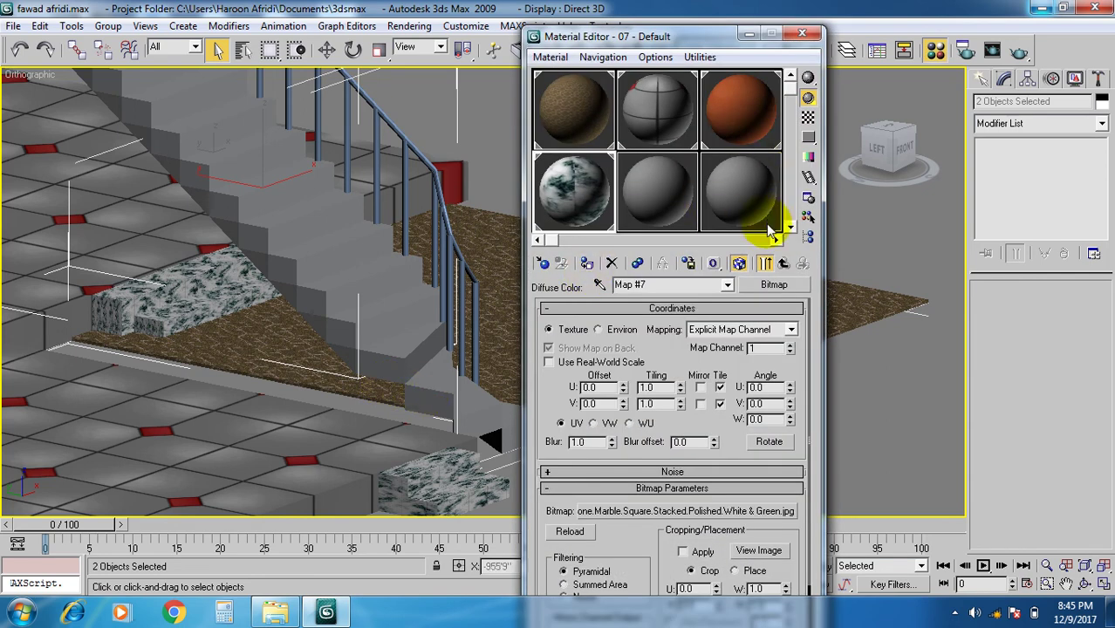
left_click(646, 203)
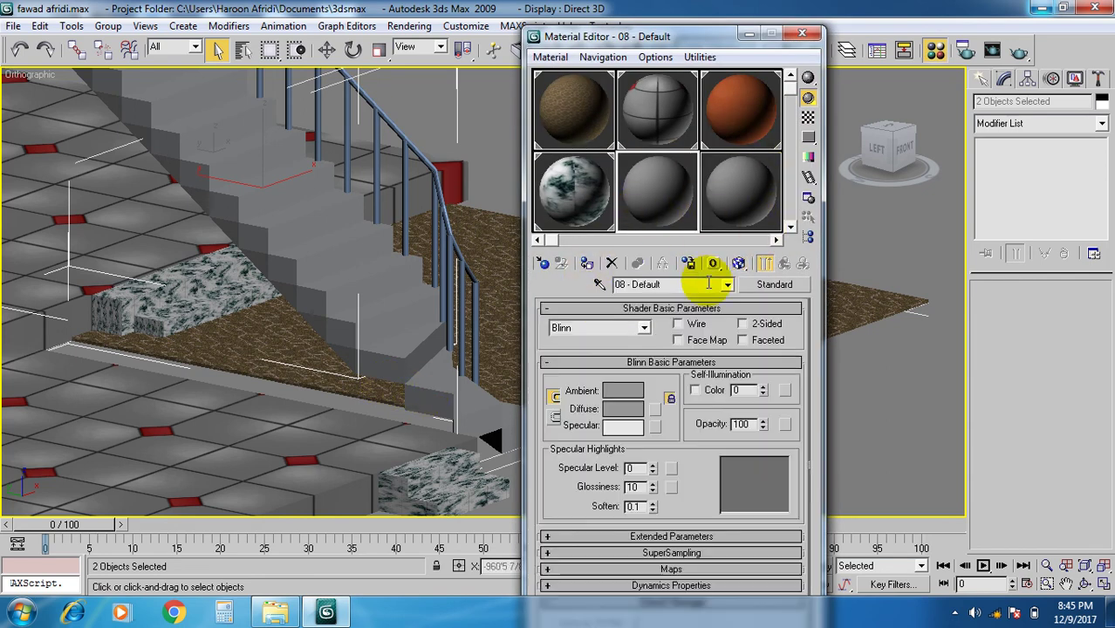
left_click(656, 410)
double_click(670, 114)
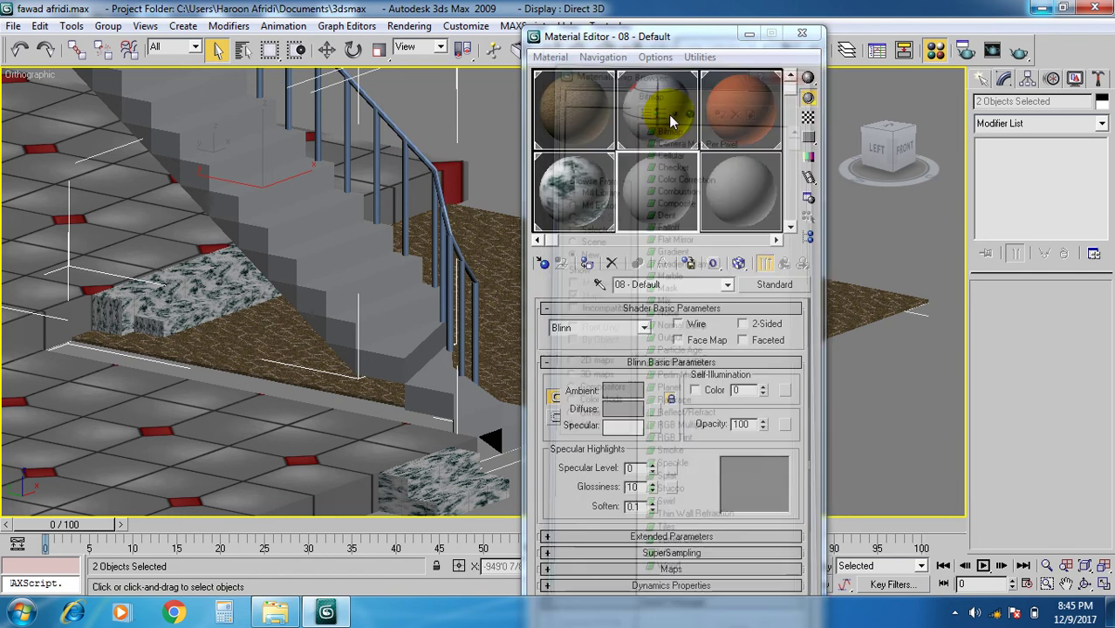
scroll(609, 255, "down", 5)
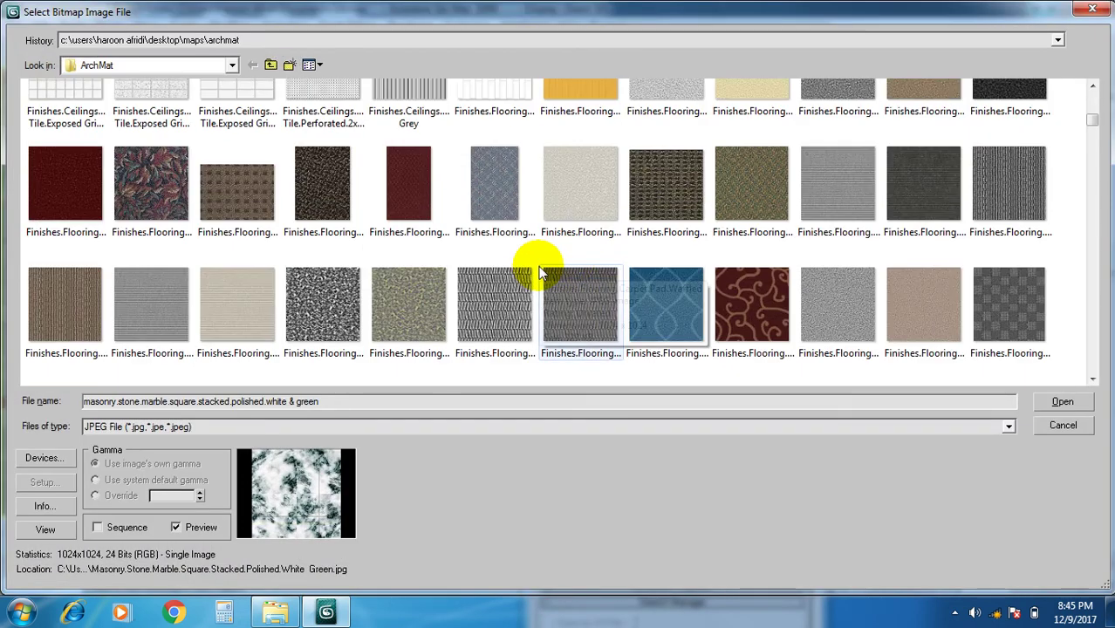
scroll(539, 272, "down", 5)
double_click(343, 249)
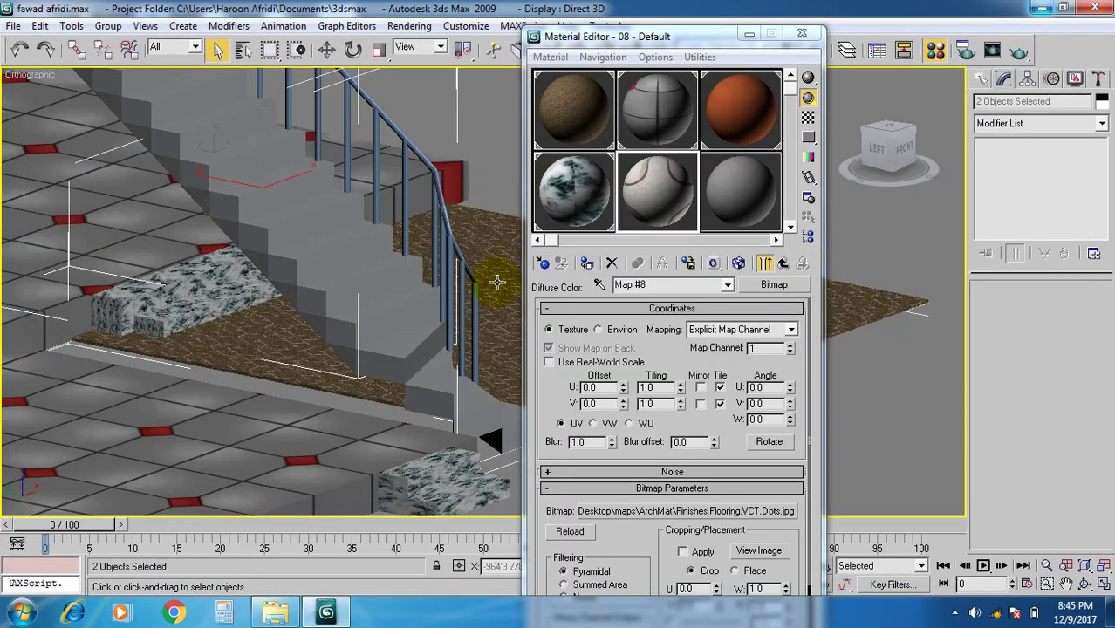
left_click(738, 263)
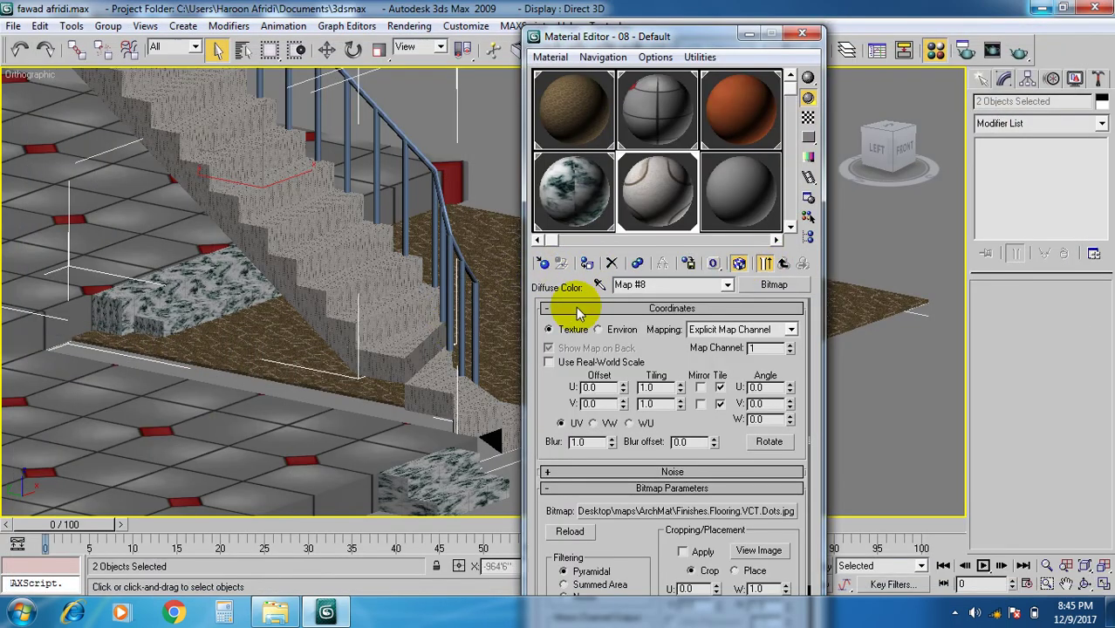
- Add a UVW Map modifier to the two selected staircase objects
scroll(447, 324, "up", 4)
middle_click_drag(448, 323, 393, 349)
left_click(1049, 124)
key("u")
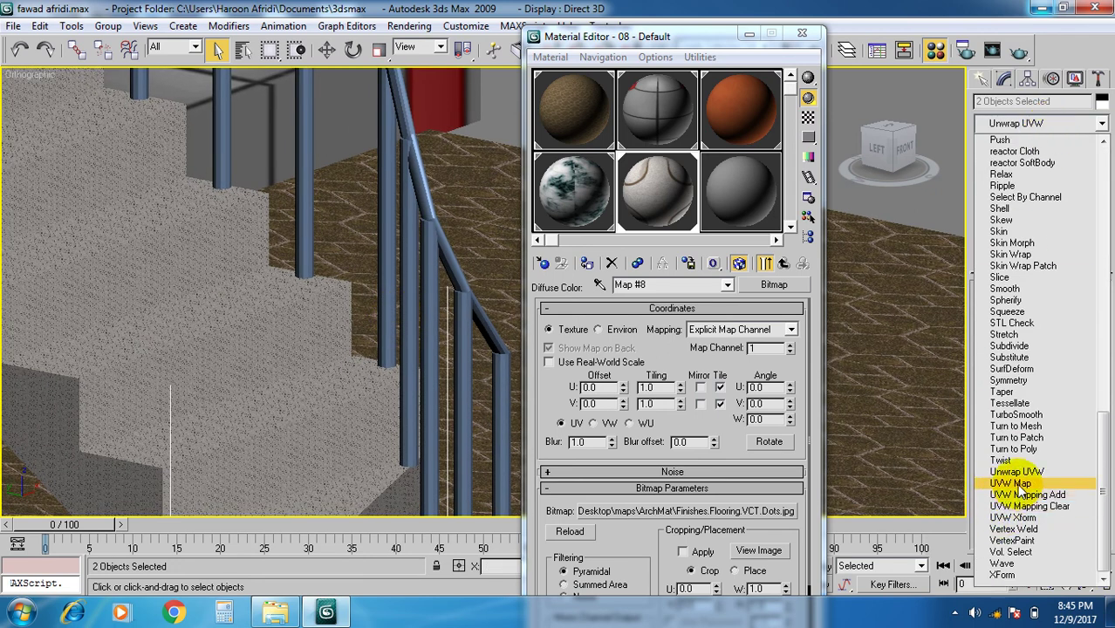
left_click(1012, 483)
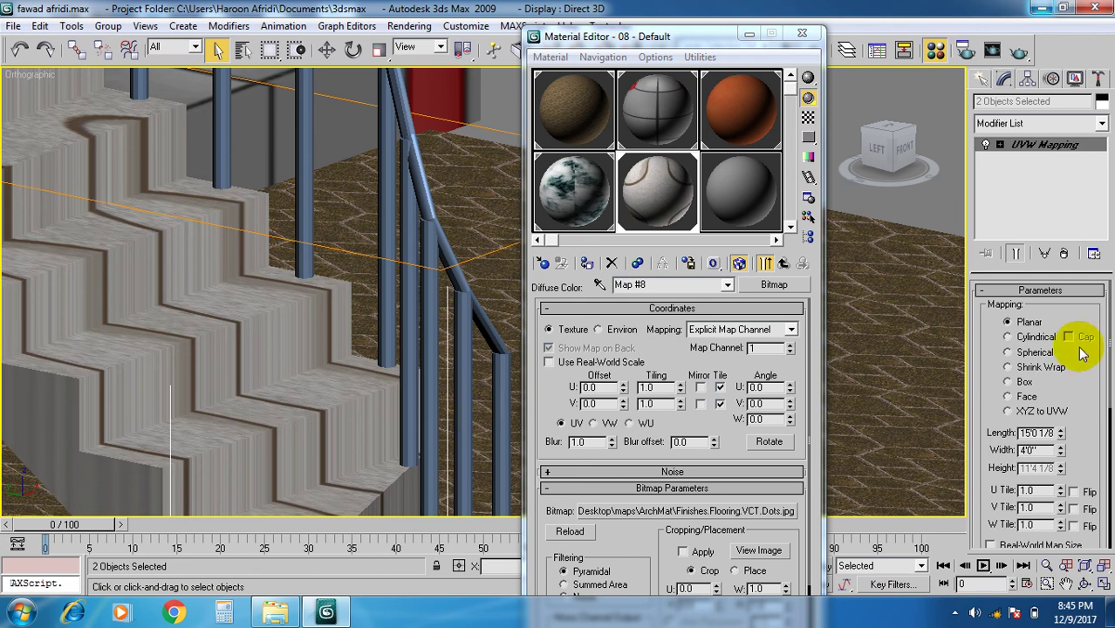
- Try Cylindrical, Spherical and Shrink Wrap mapping on the staircase and settle on Box
left_click(1009, 337)
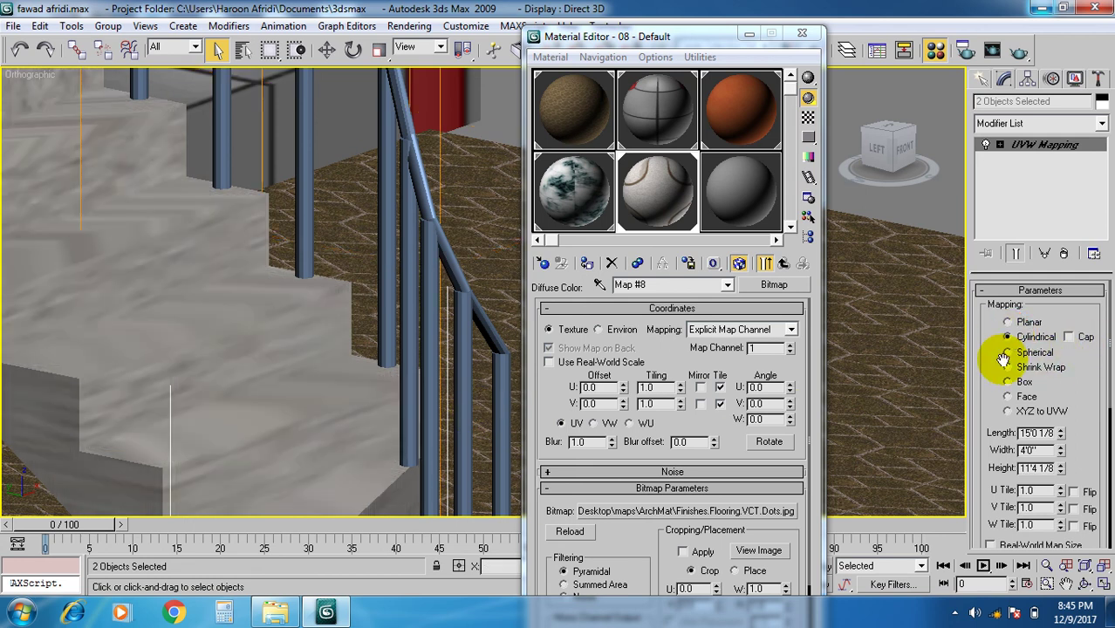
left_click(1008, 353)
left_click(1008, 367)
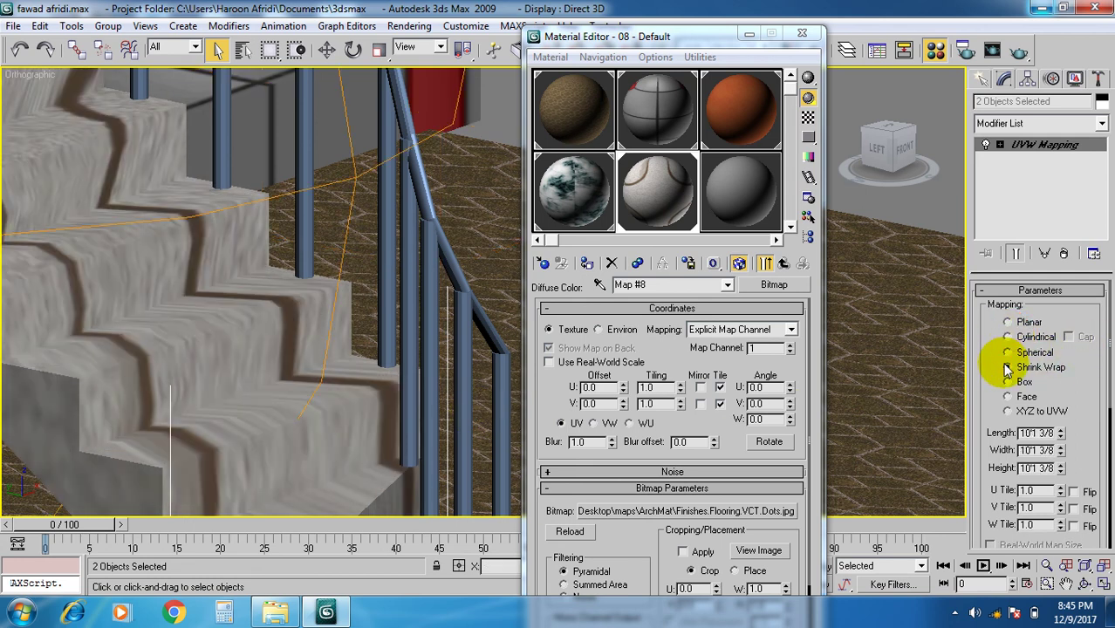
middle_click_drag(242, 385, 341, 399, "alt")
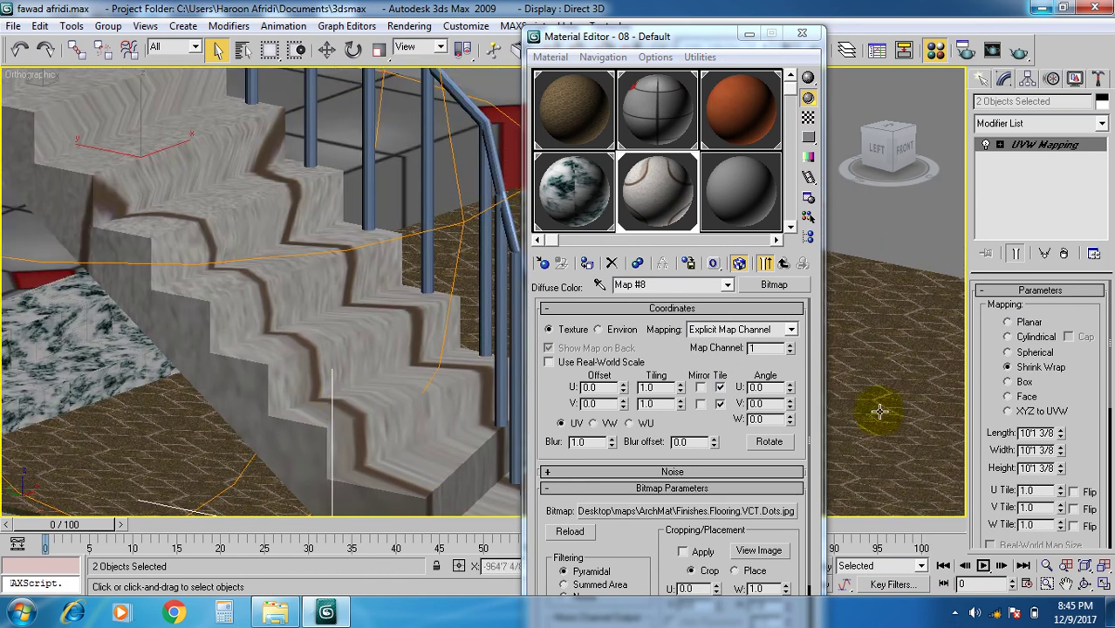
left_click(1009, 383)
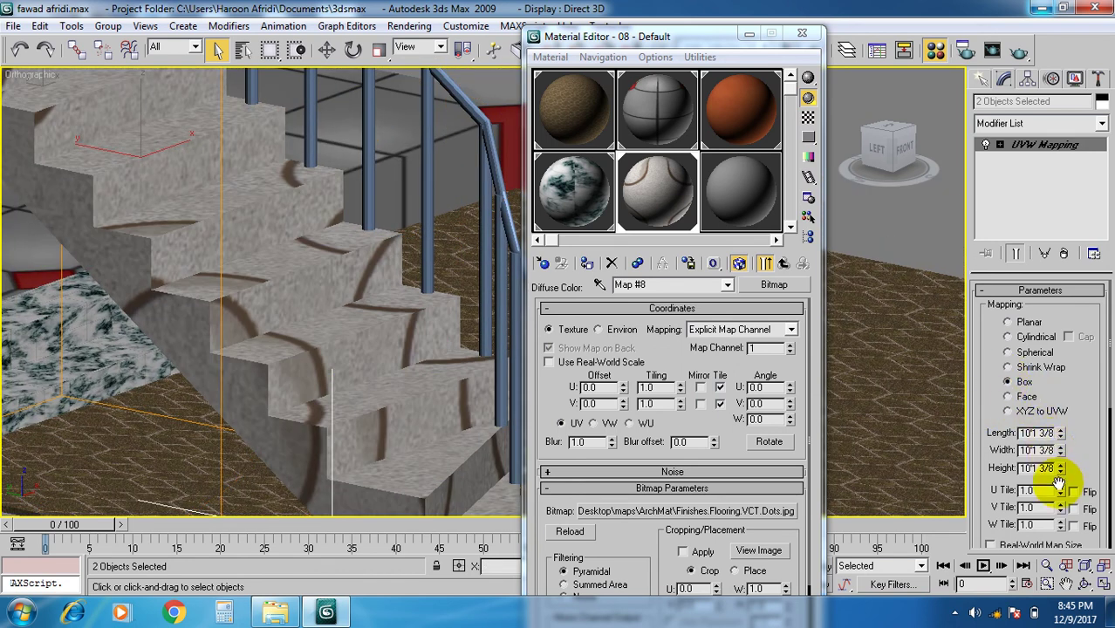
- Set the staircase's UVW tiling to U Tile 9.68 and V Tile 13.31, and close the Material Editor
left_click_drag(1062, 491, 1068, 287)
left_click_drag(1062, 516, 1003, 116)
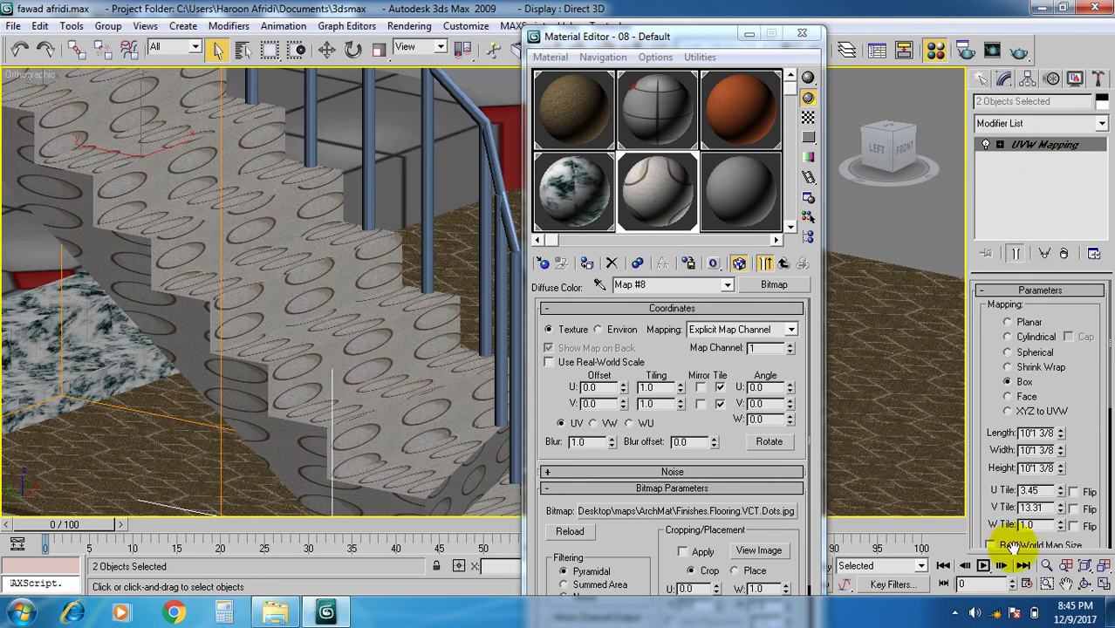
left_click_drag(1062, 493, 1025, 595)
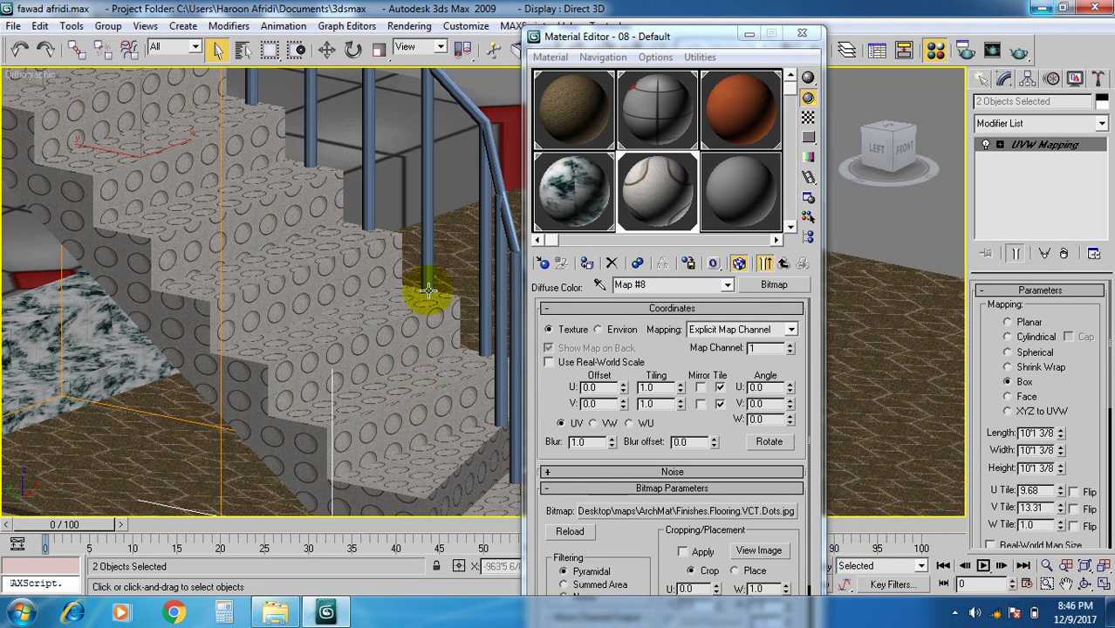
left_click(801, 33)
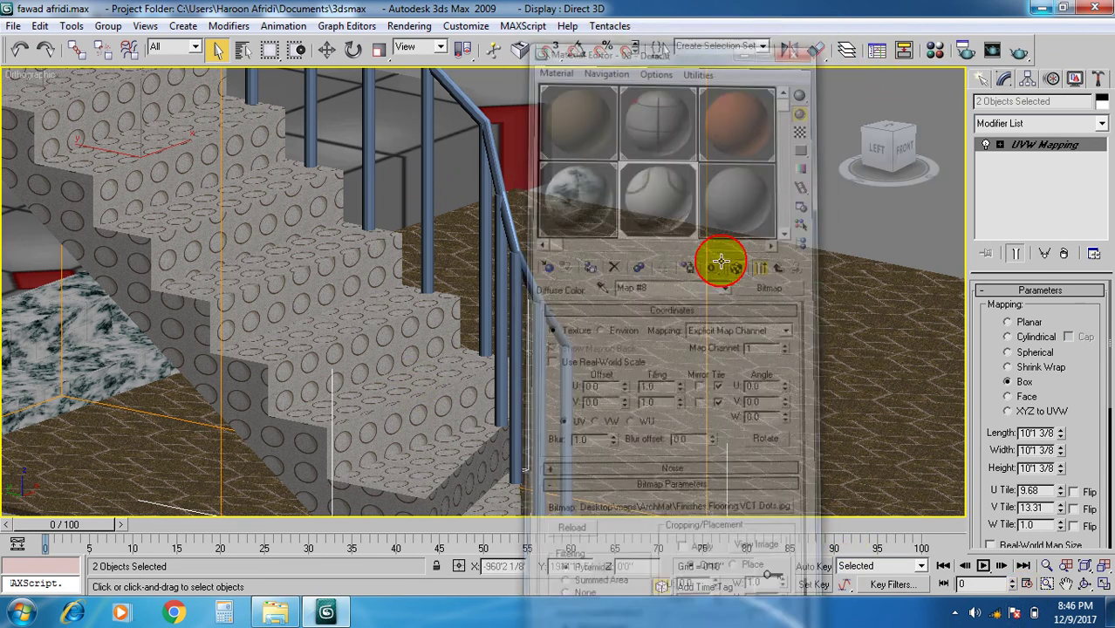
- Delete the two leftover wall spline shapes floating between the ground floor and the roof level
scroll(689, 290, "down", 6)
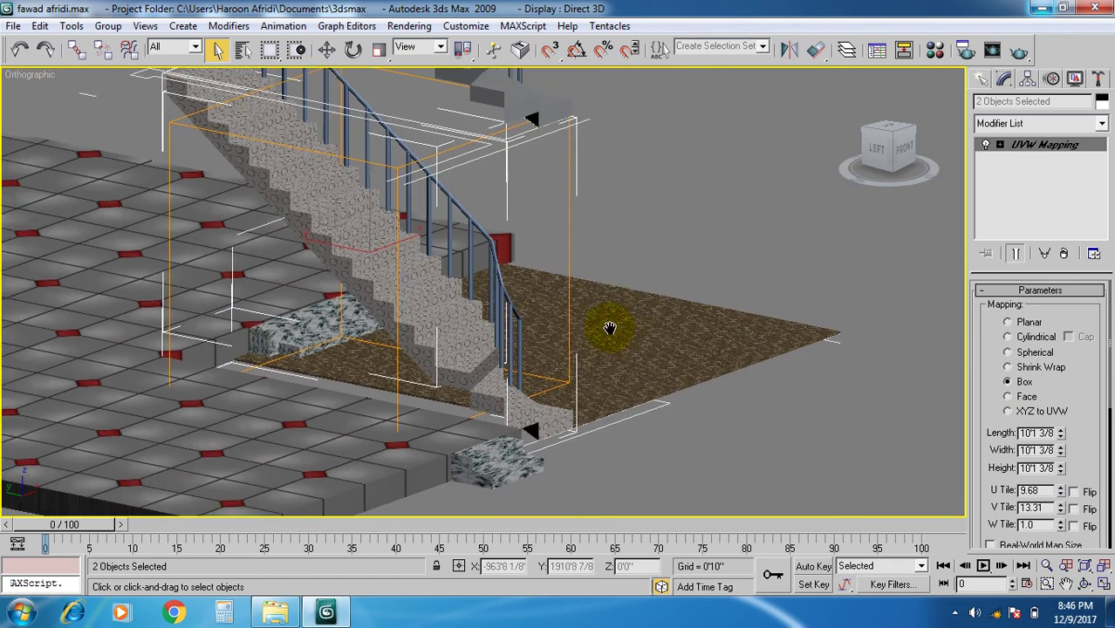
middle_click_drag(469, 332, 510, 301)
left_click(667, 229)
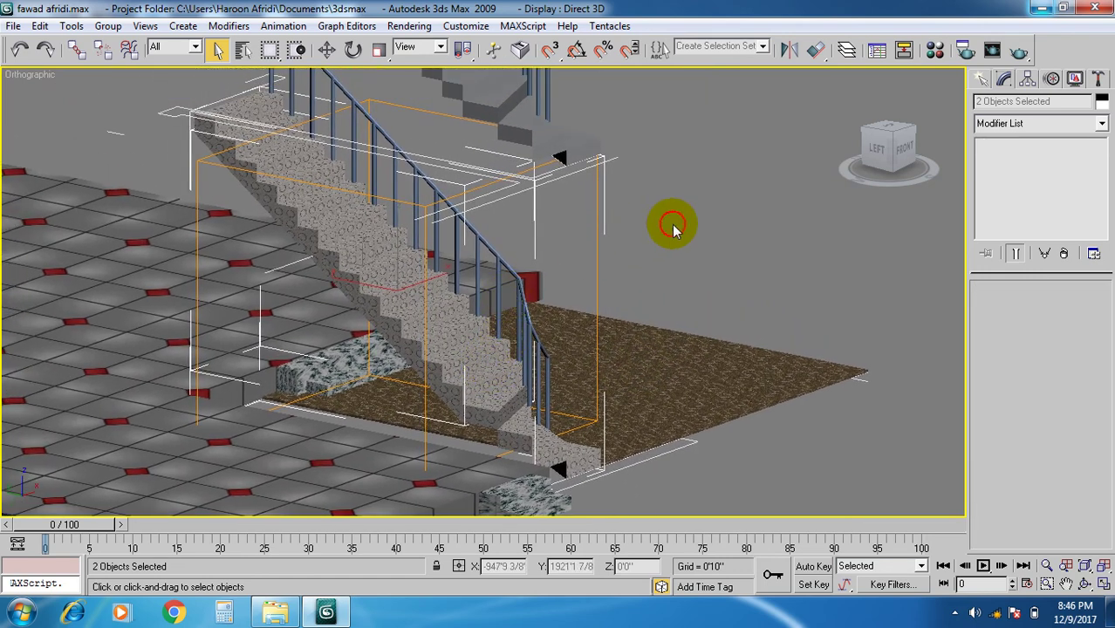
middle_click_drag(510, 218, 506, 242)
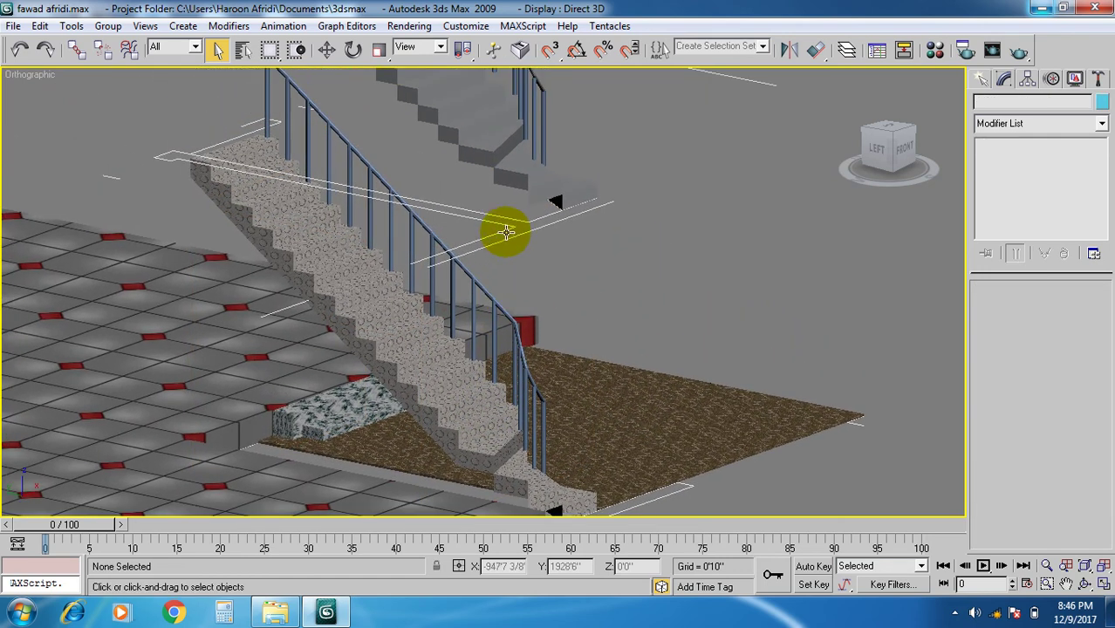
left_click(519, 235)
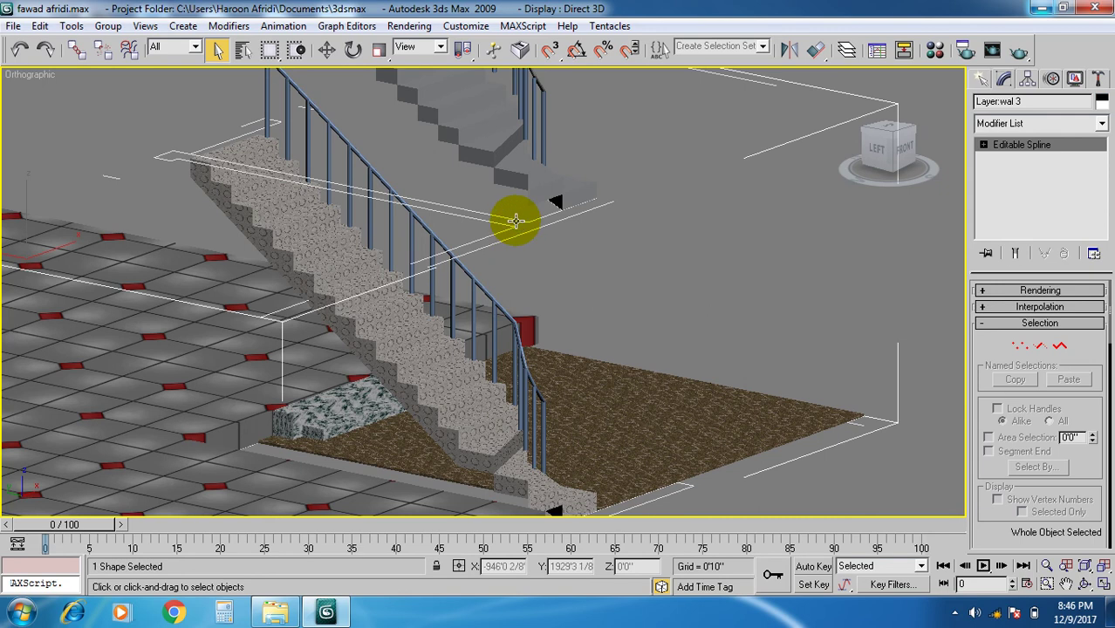
key("Delete")
scroll(516, 241, "down", 5)
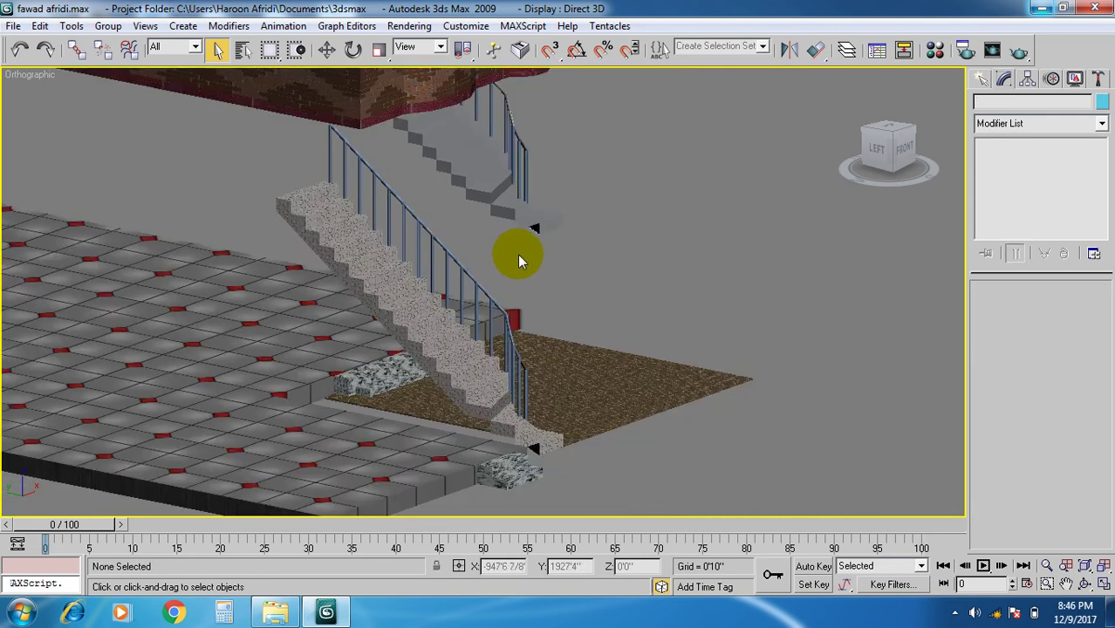
scroll(280, 276, "up", 2)
left_click(216, 215)
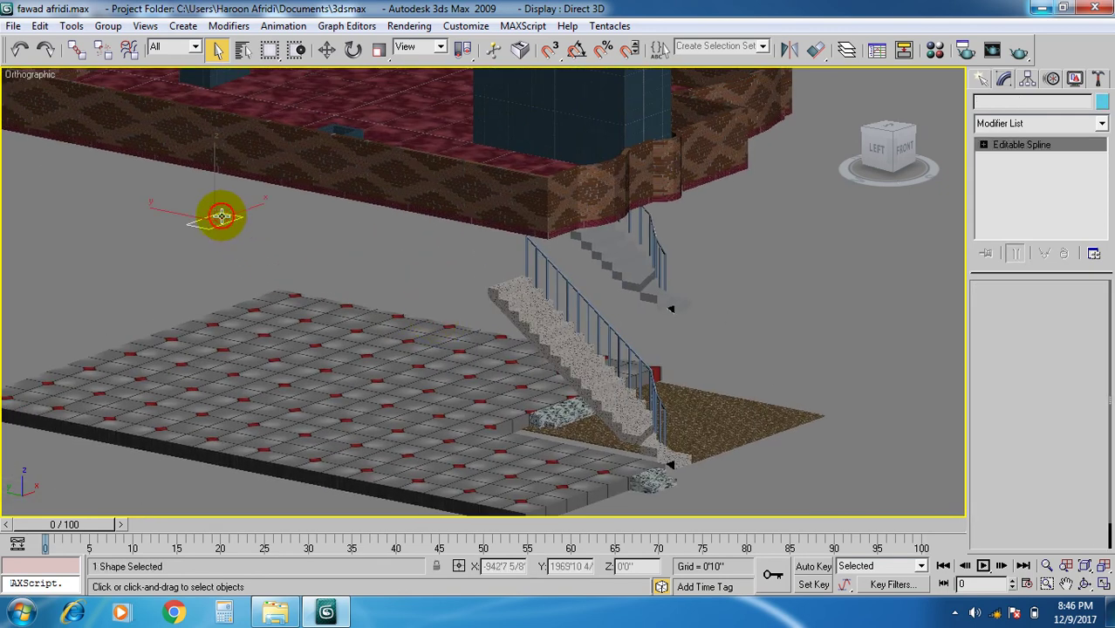
key("Delete")
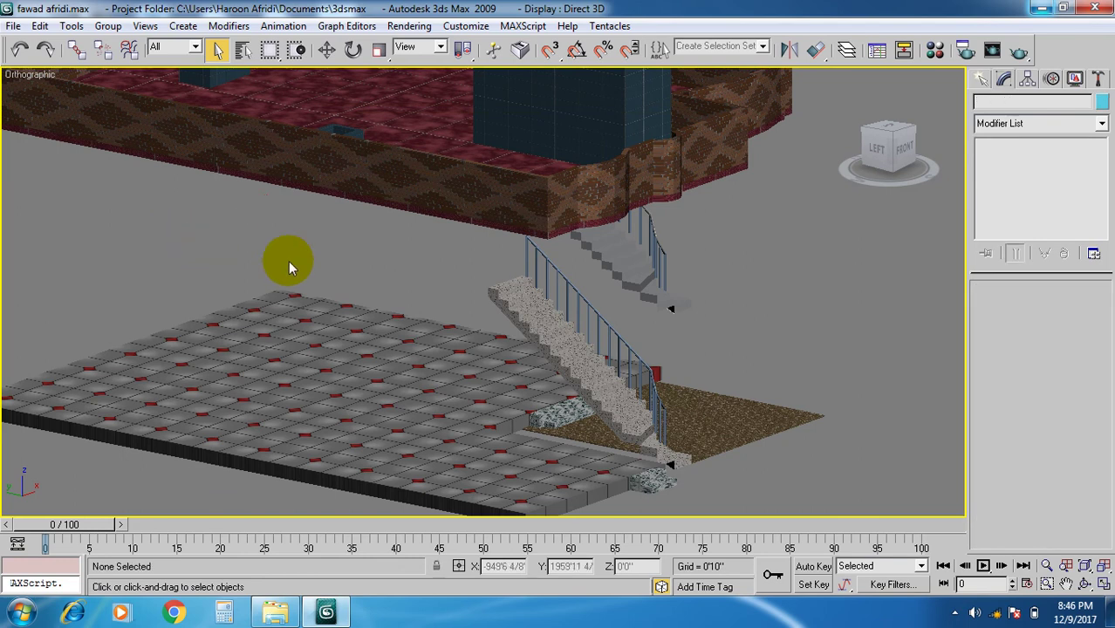
middle_click_drag(533, 278, 448, 325)
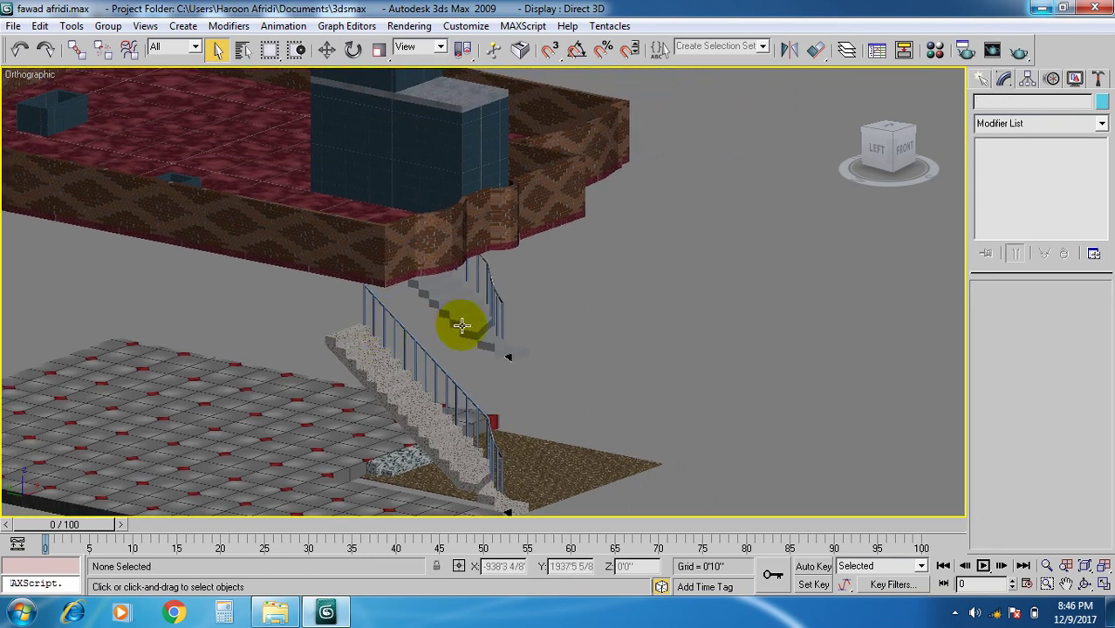
left_click(363, 238)
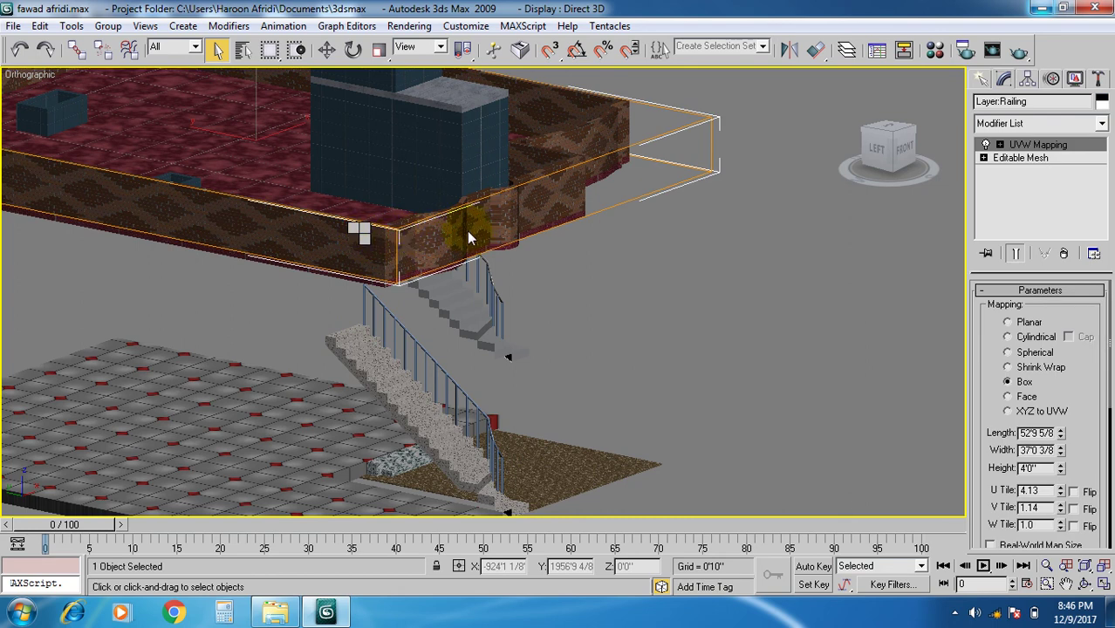
left_click(557, 197)
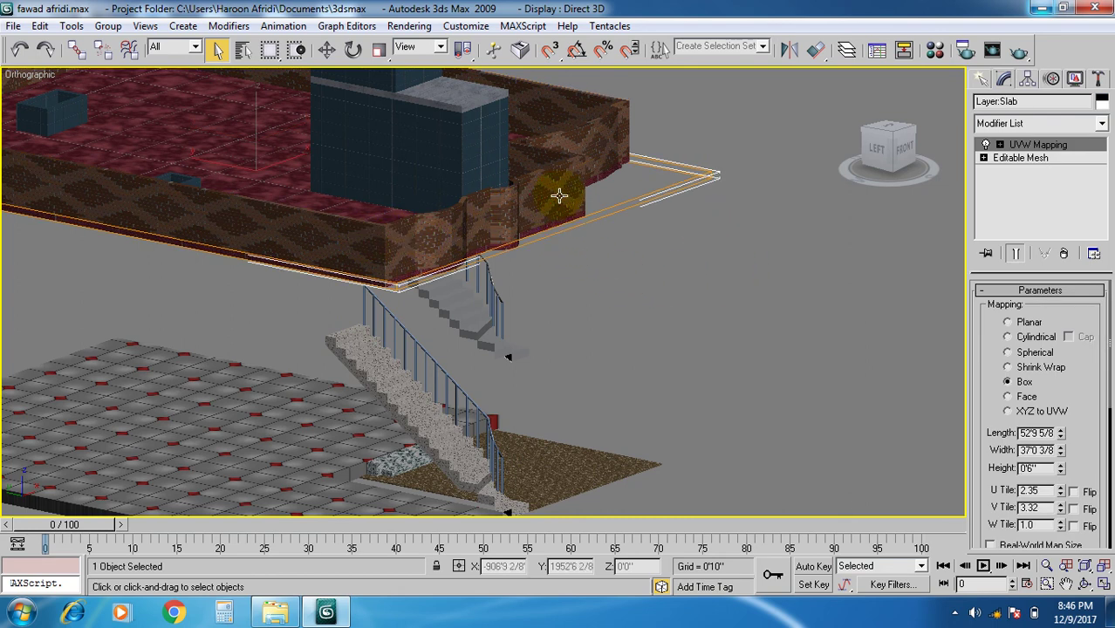
left_click(602, 141)
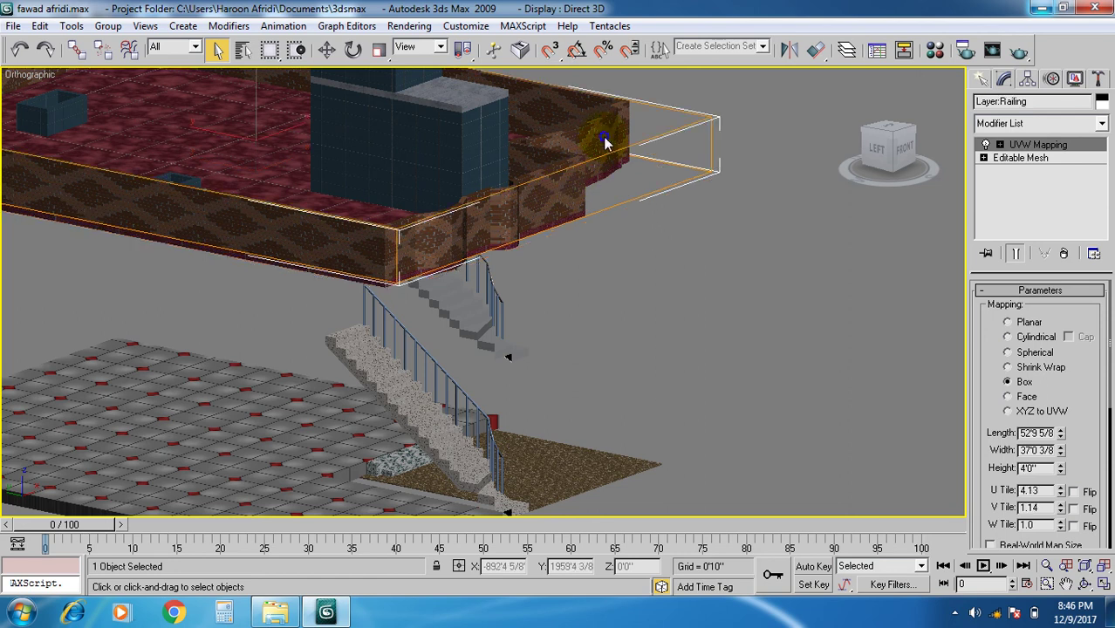
right_click(606, 155)
left_click(656, 224)
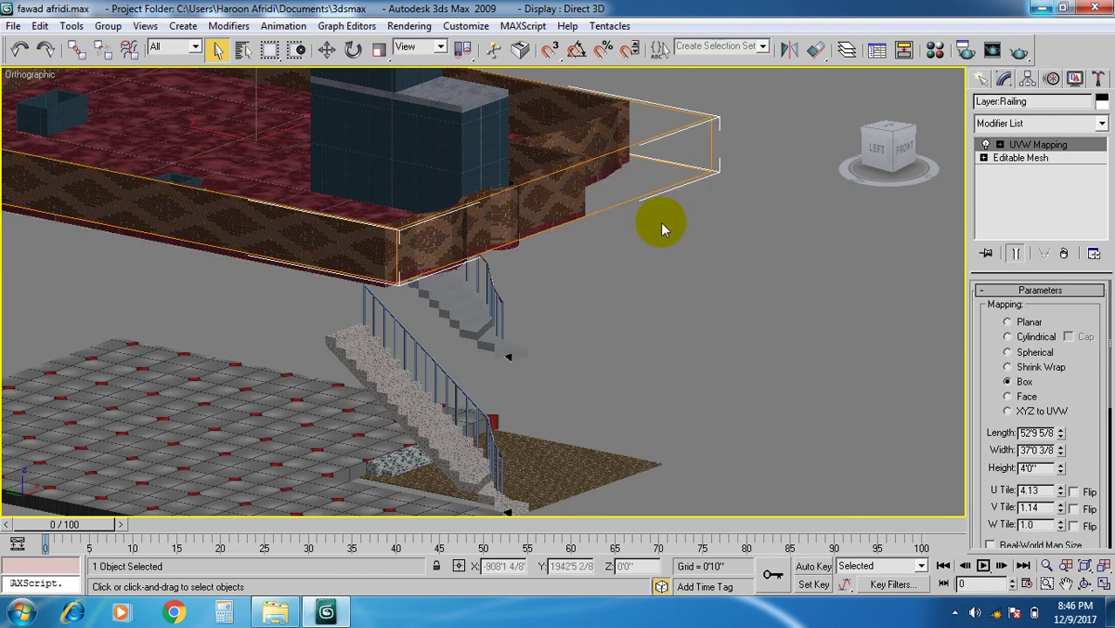
left_click(701, 197)
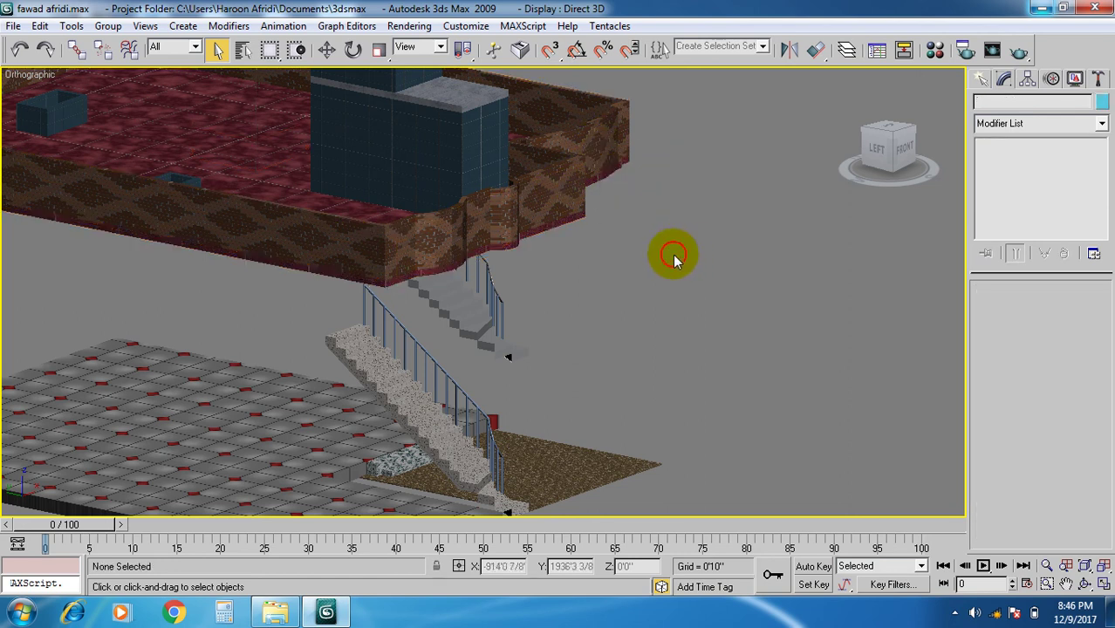
- Hide the patterned roof railing and the red roof slab beneath it
left_click(602, 147)
right_click(602, 149)
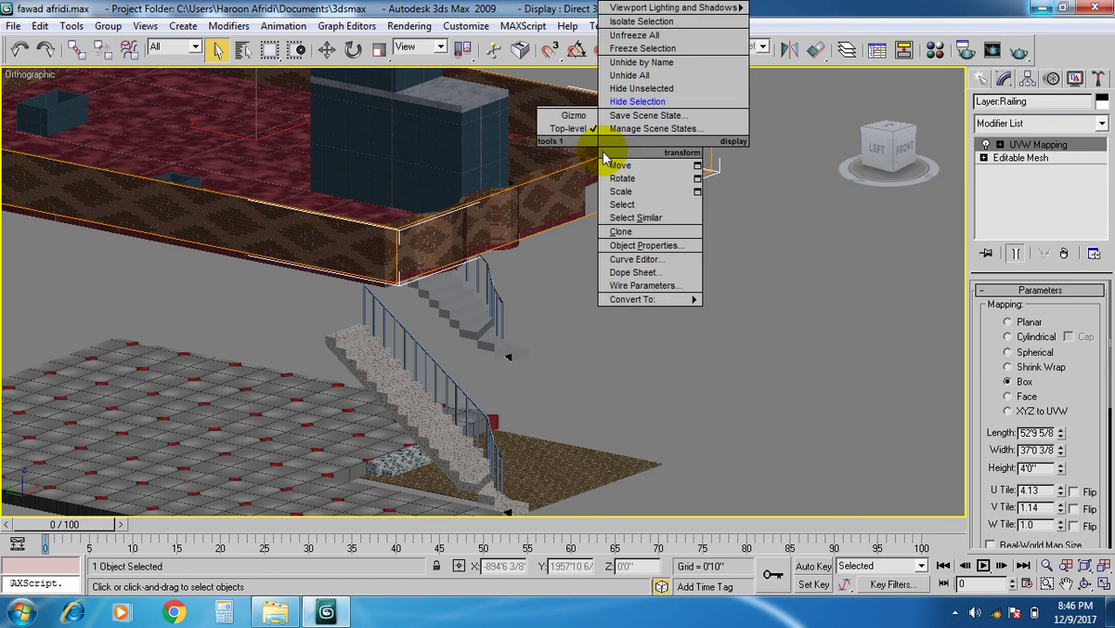
left_click(628, 103)
left_click(595, 174)
right_click(593, 161)
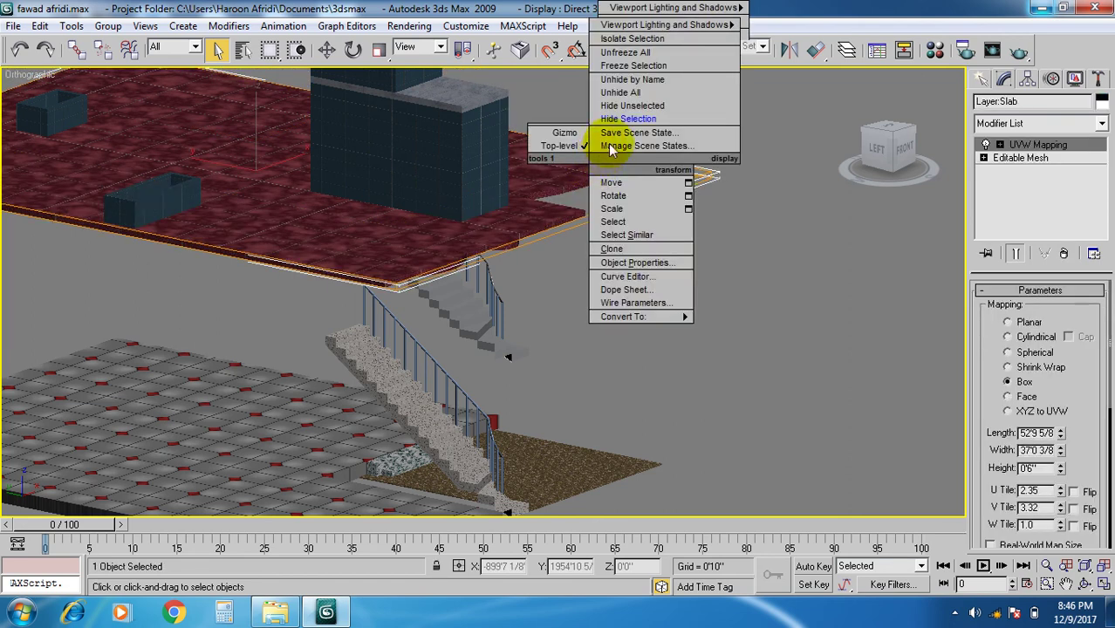
left_click(630, 119)
- Hide the dark-tiled wall object above the upper staircase, leaving nothing selected
left_click(527, 235)
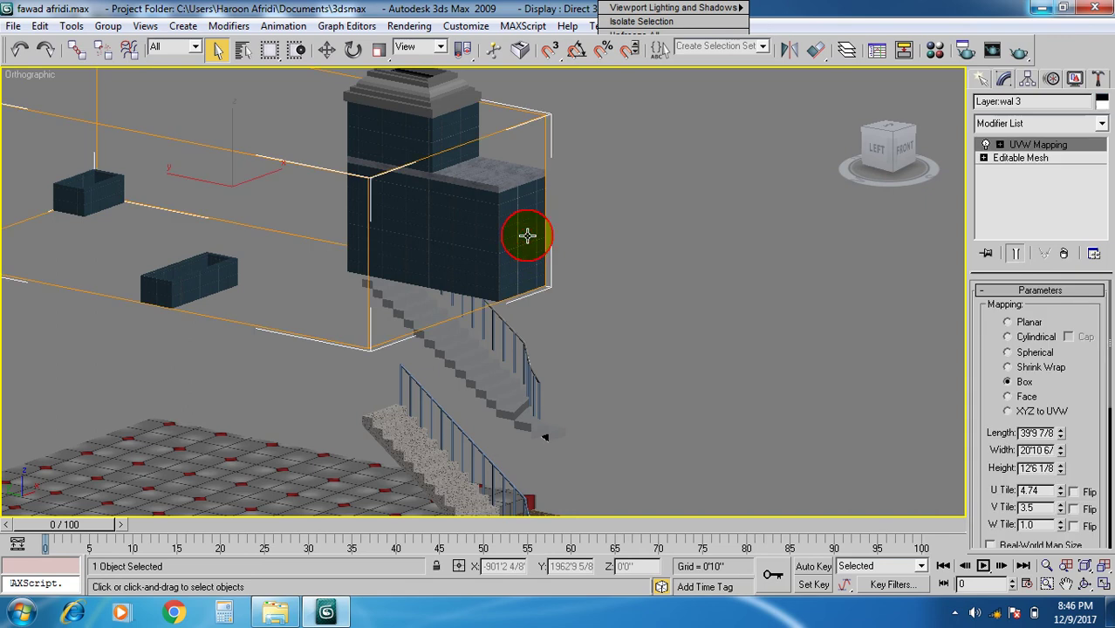
right_click(527, 235)
left_click(558, 186)
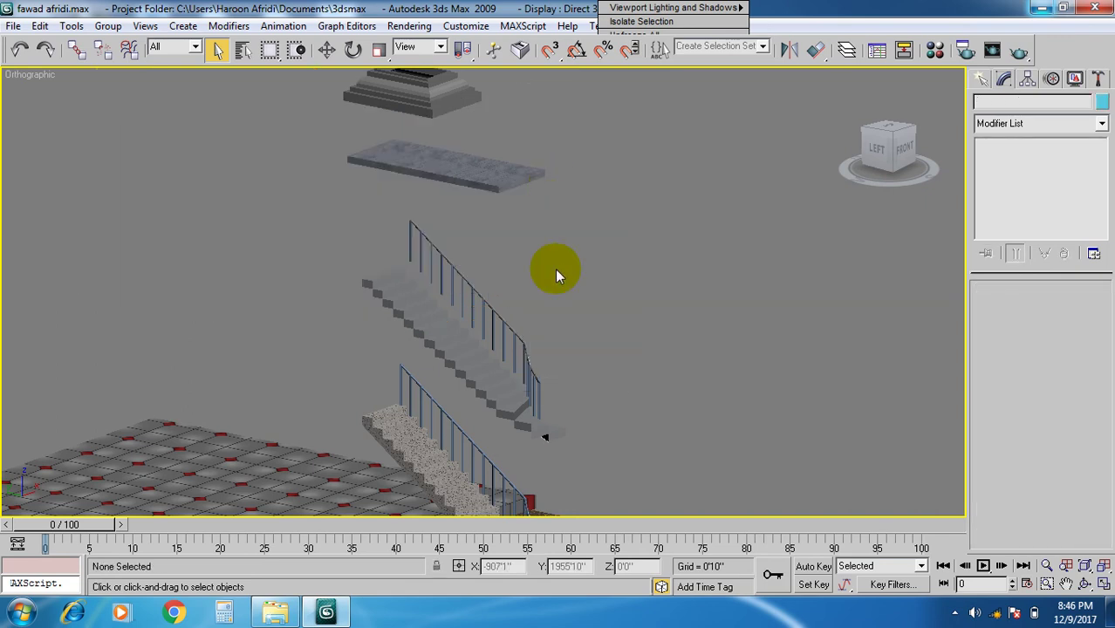
scroll(555, 269, "down", 3)
middle_click_drag(555, 269, 552, 281)
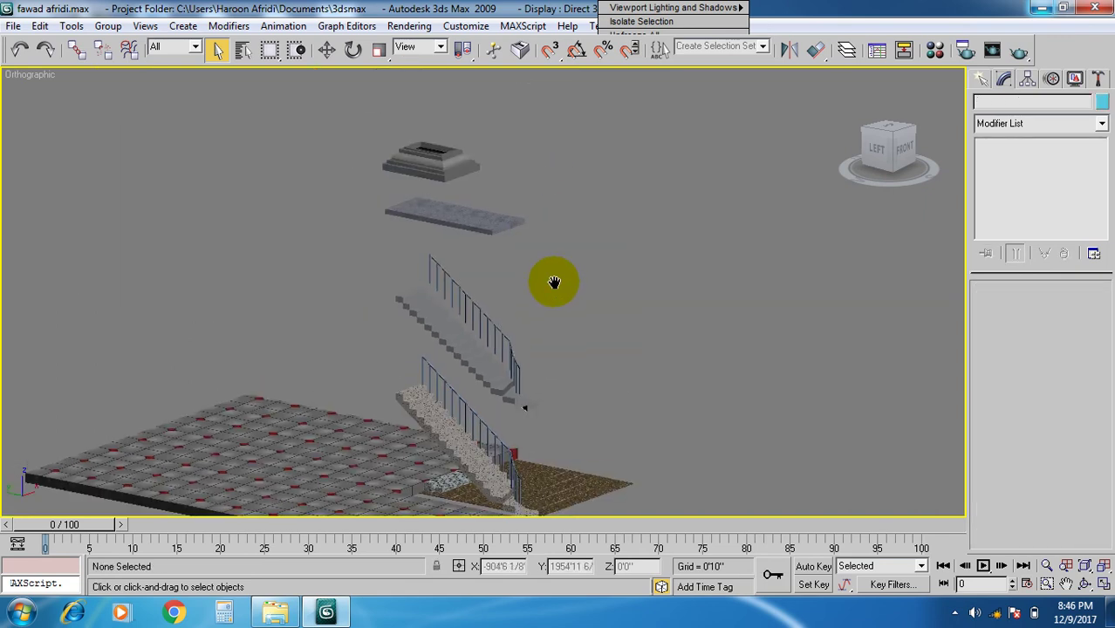
left_click(458, 164)
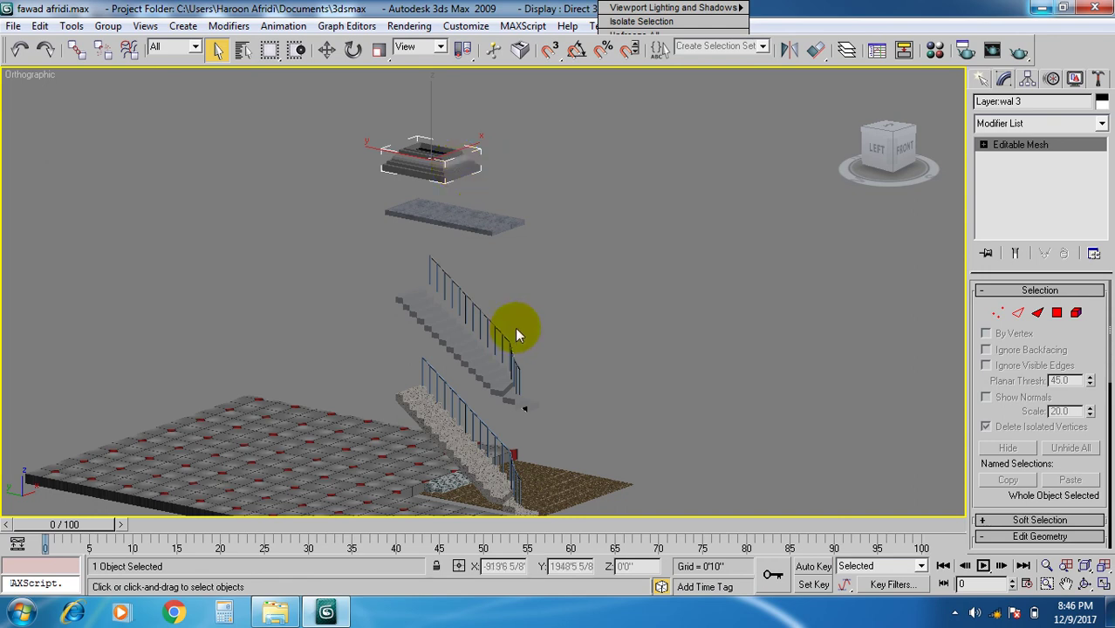
left_click(540, 261)
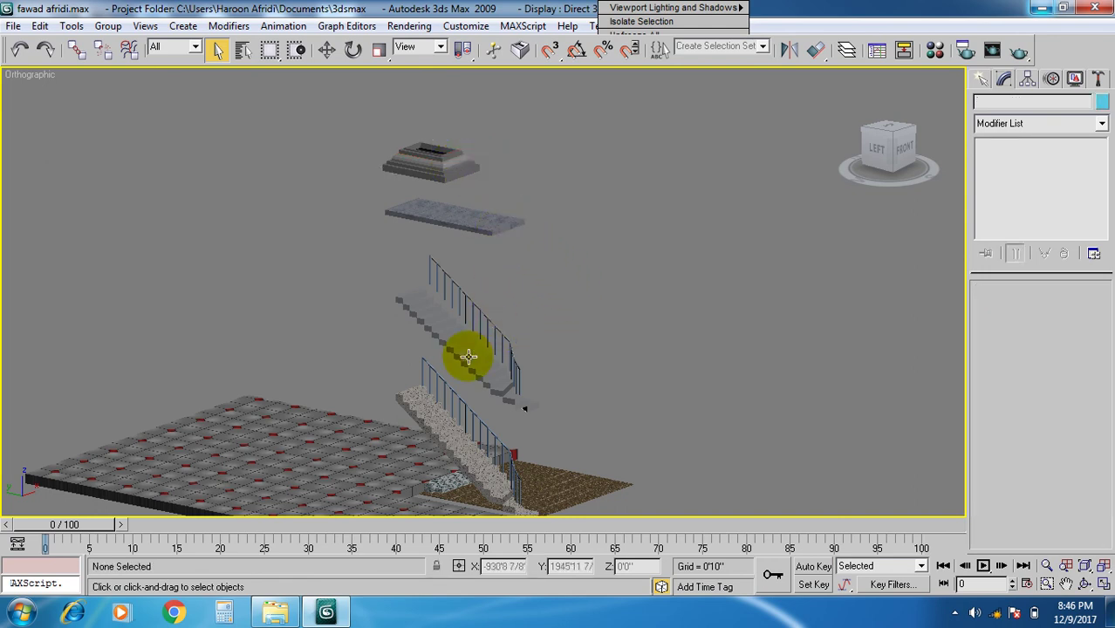
- Select the untextured upper staircase
scroll(468, 349, "up", 2)
scroll(489, 325, "up", 2)
left_click(490, 328)
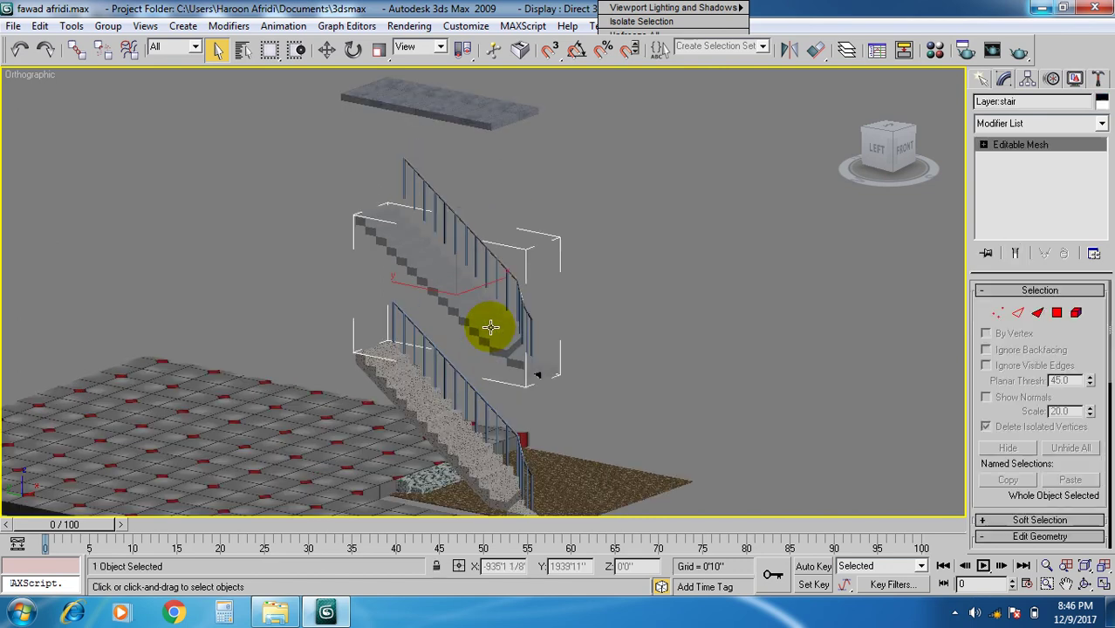
key("Delete")
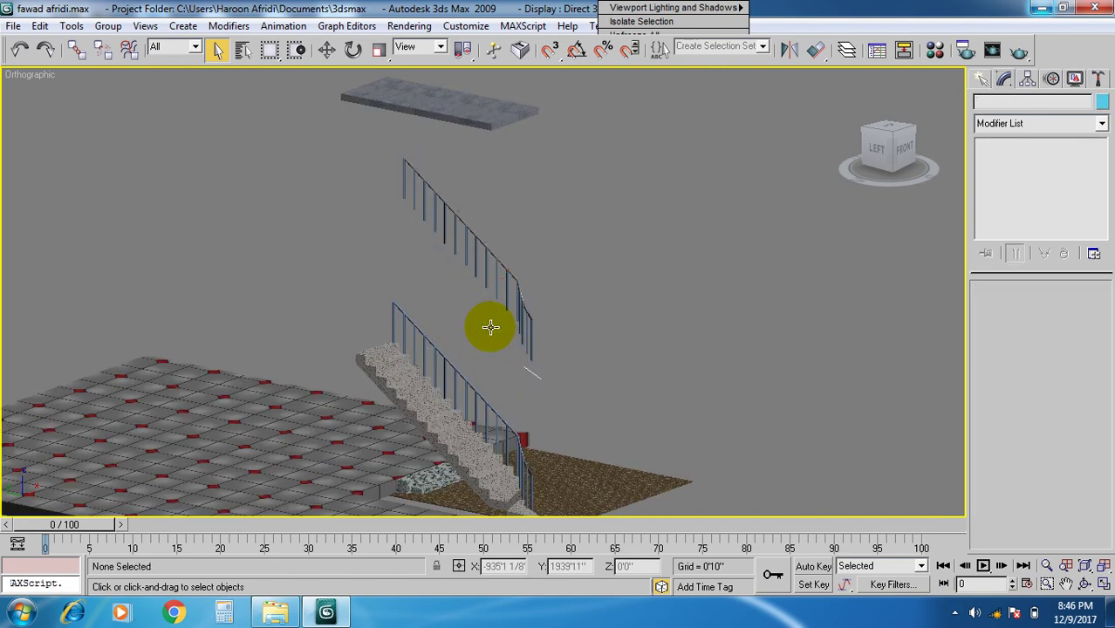
key("ctrl+z")
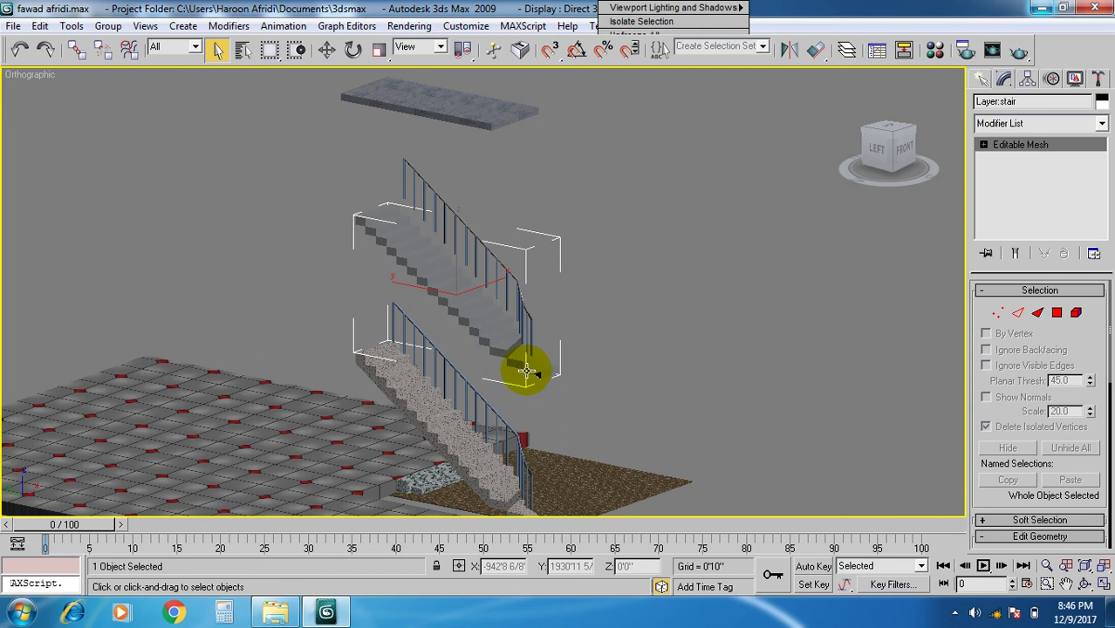
key("Delete")
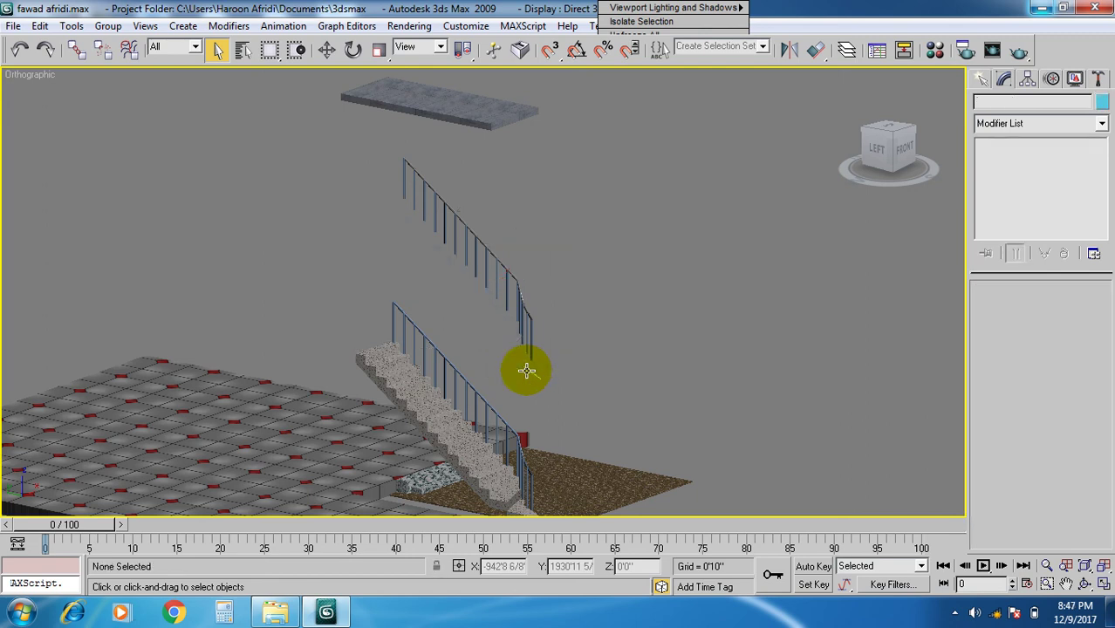
key("ctrl+z")
- Assign the dotted-tile material 08 - Default to the selected upper staircase and close the Material Editor
key("m")
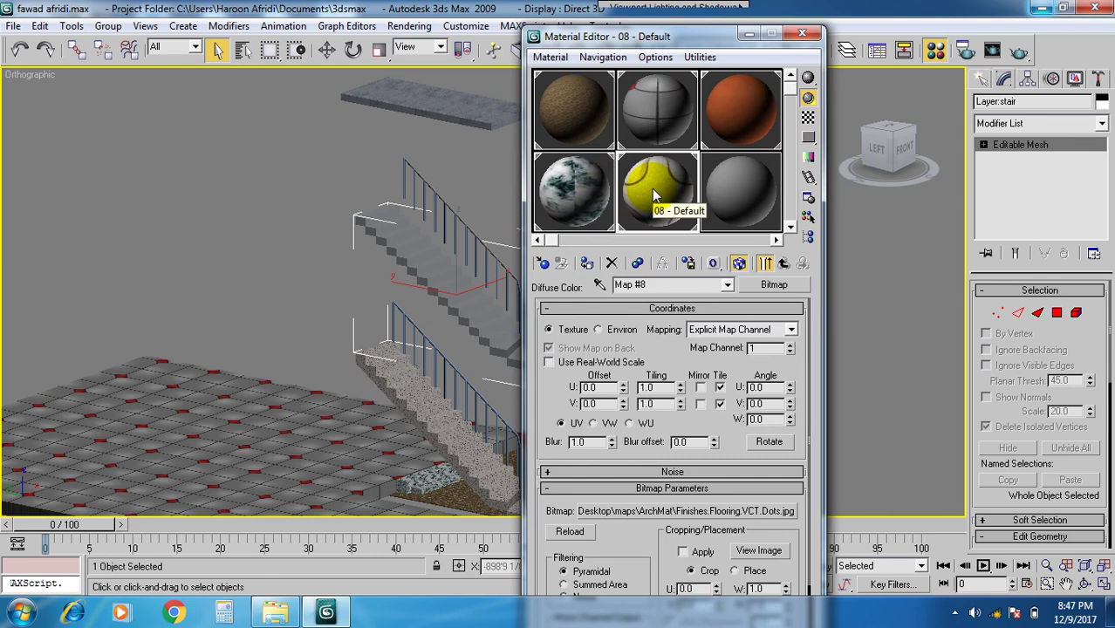
left_click(586, 264)
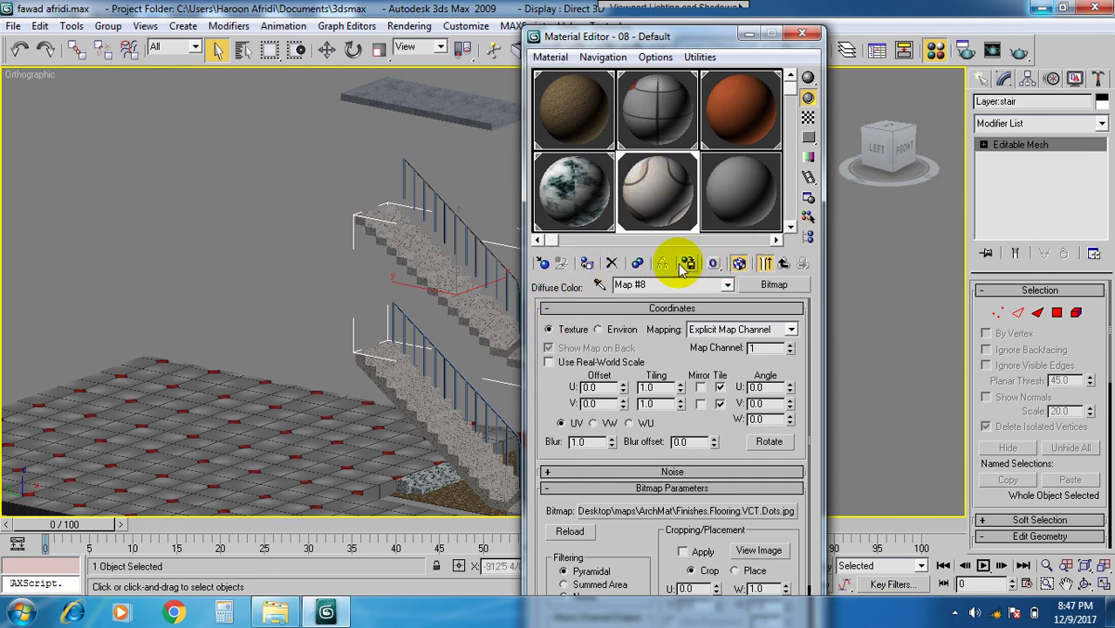
left_click(802, 33)
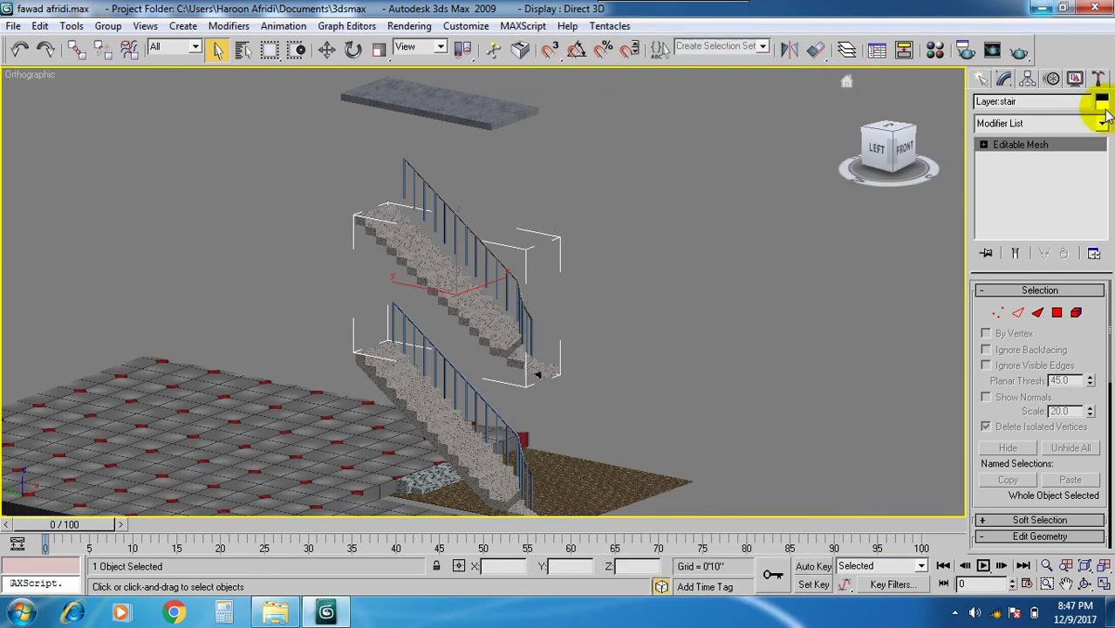
- Add a UVW Map modifier to the upper staircase and set its mapping to Box
left_click(1103, 123)
key("u")
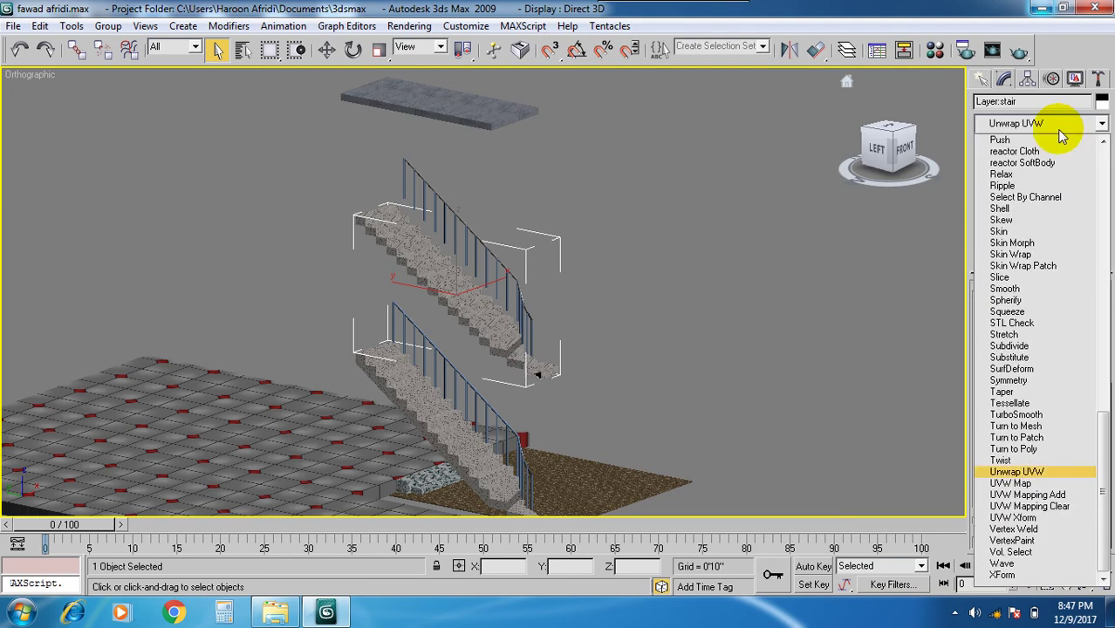
left_click(1012, 485)
scroll(581, 466, "up", 5)
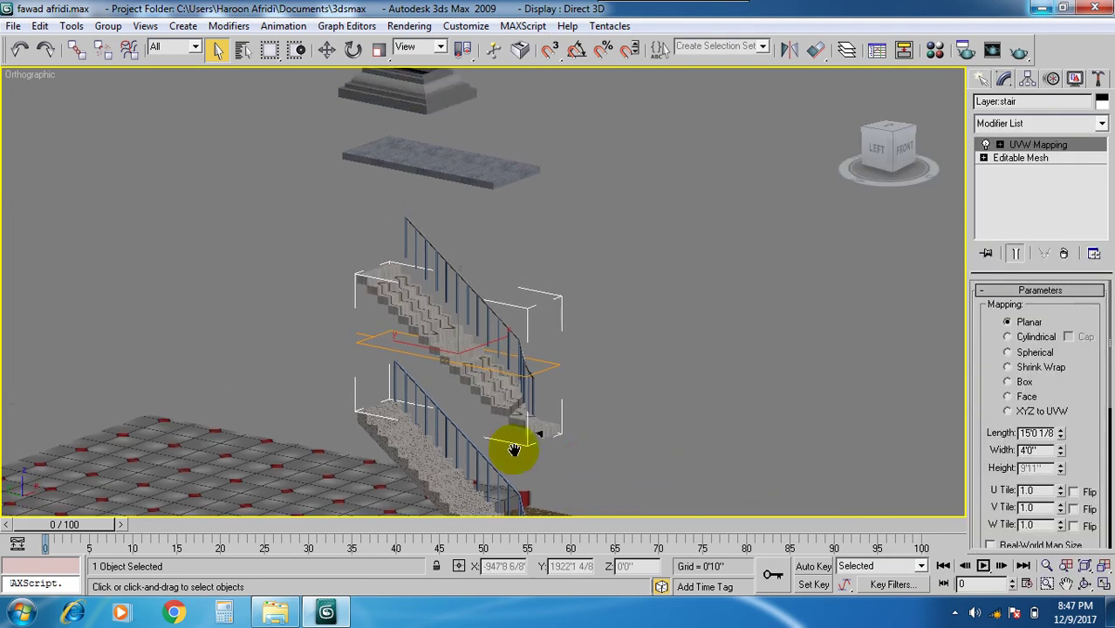
middle_click_drag(506, 442, 471, 297)
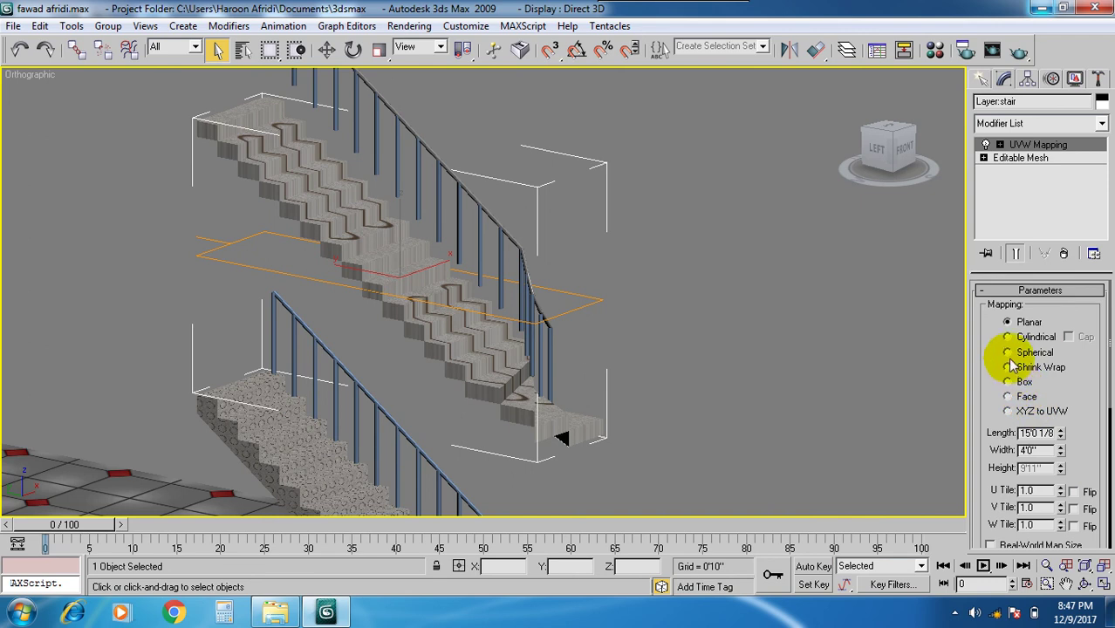
left_click(1008, 382)
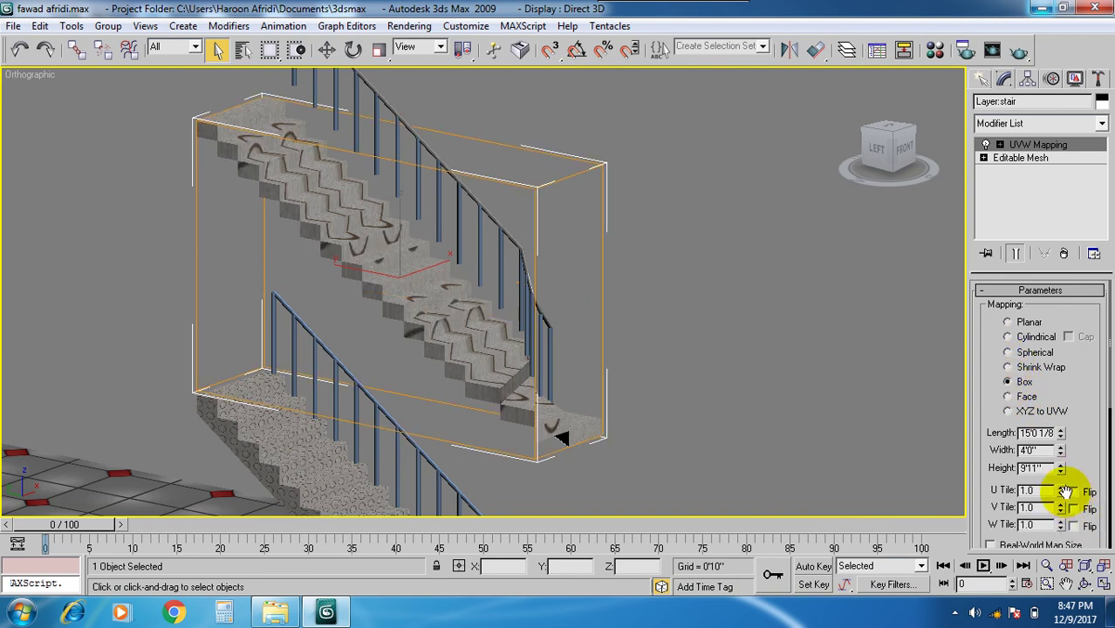
- Set the upper staircase's UVW tiling to U Tile 8.66 and V Tile 11.34
left_click_drag(1062, 493, 1061, 223)
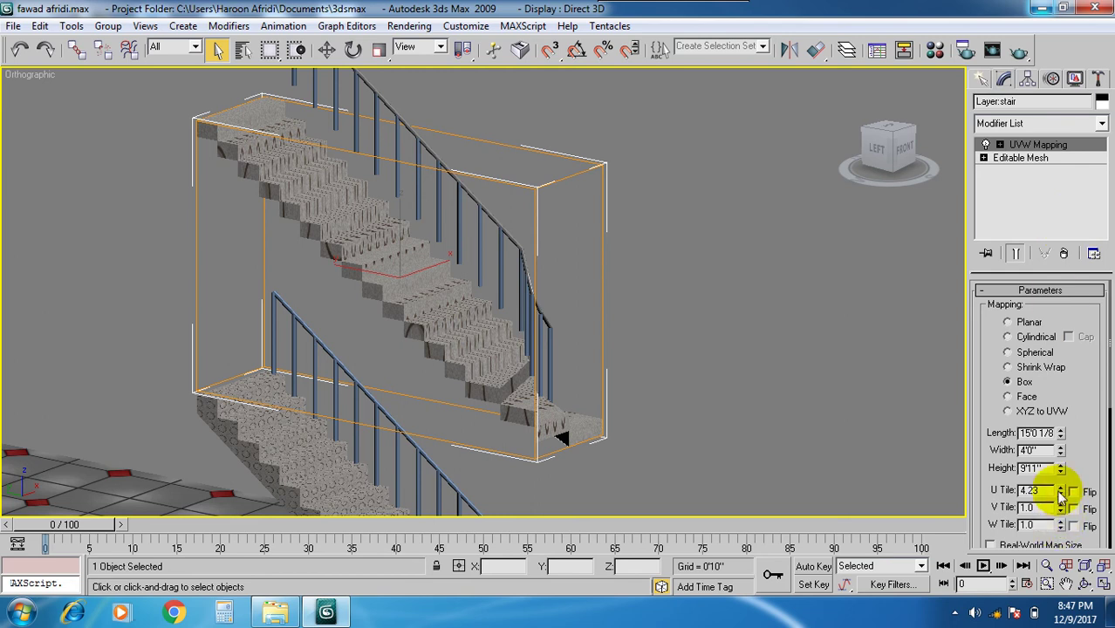
left_click_drag(1061, 490, 1046, 142)
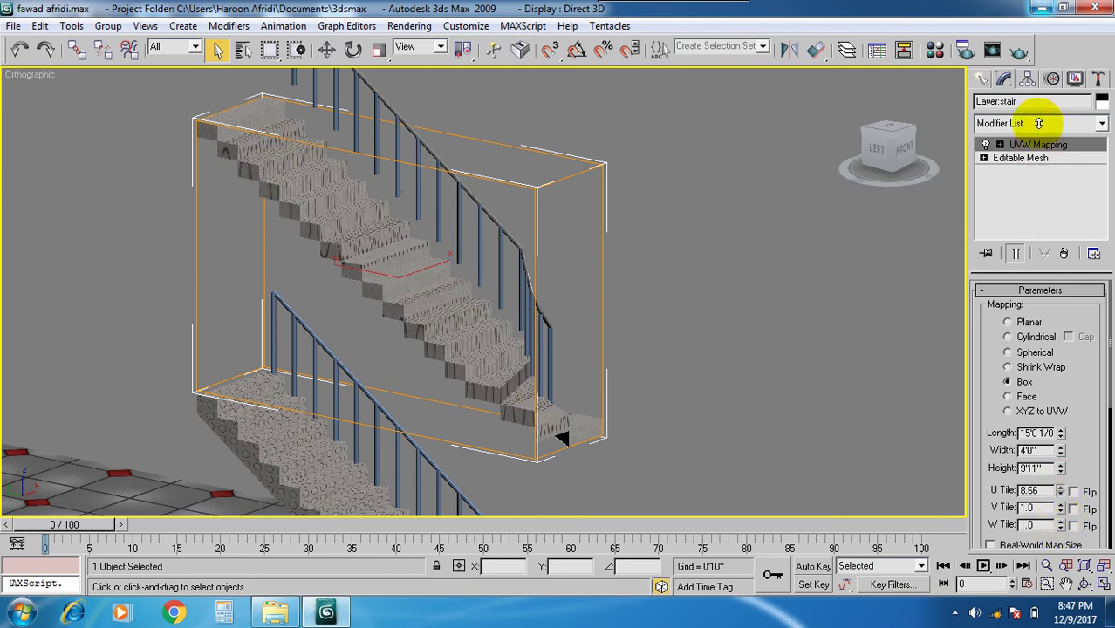
left_click_drag(1061, 508, 1042, 131)
left_click_drag(1020, 598, 1038, 190)
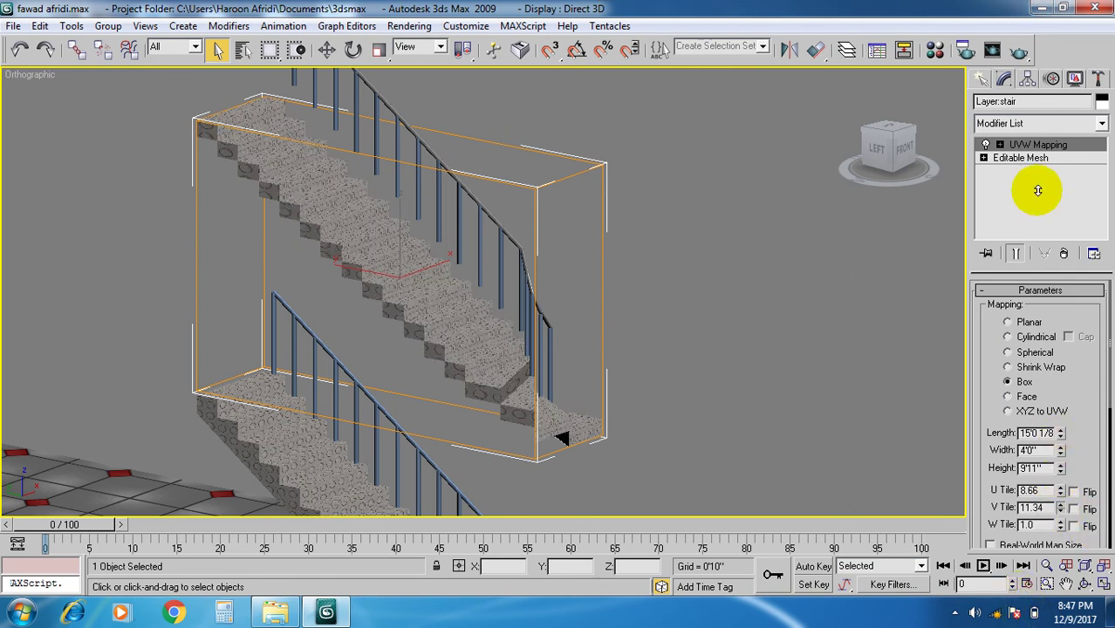
scroll(523, 393, "up", 10)
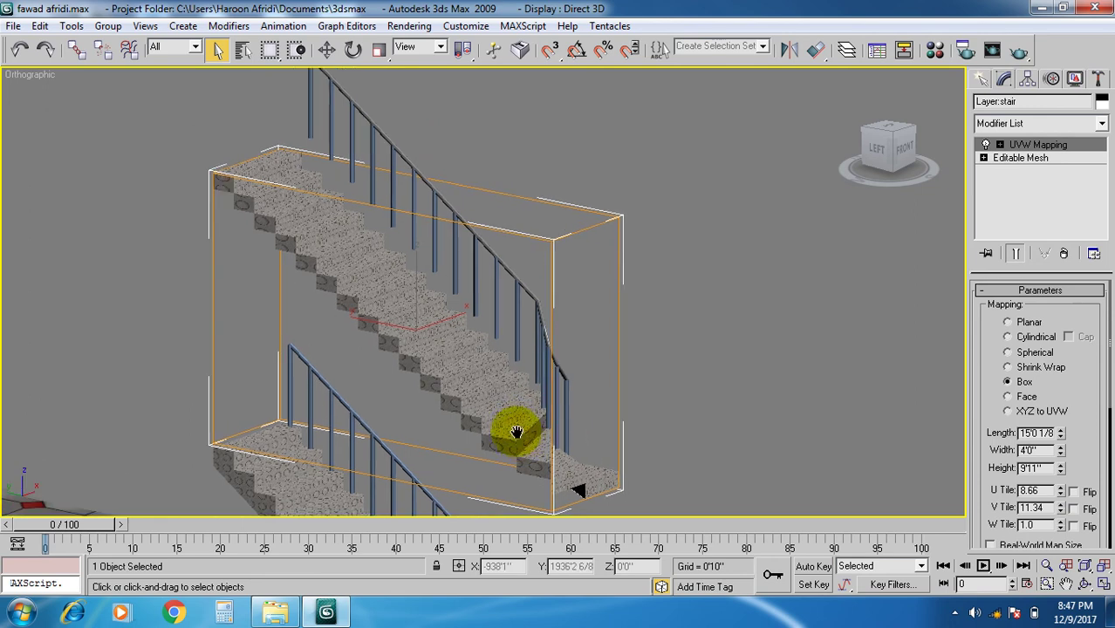
- Try deleting the staircase railing, and undo the deletion
scroll(420, 404, "down", 10)
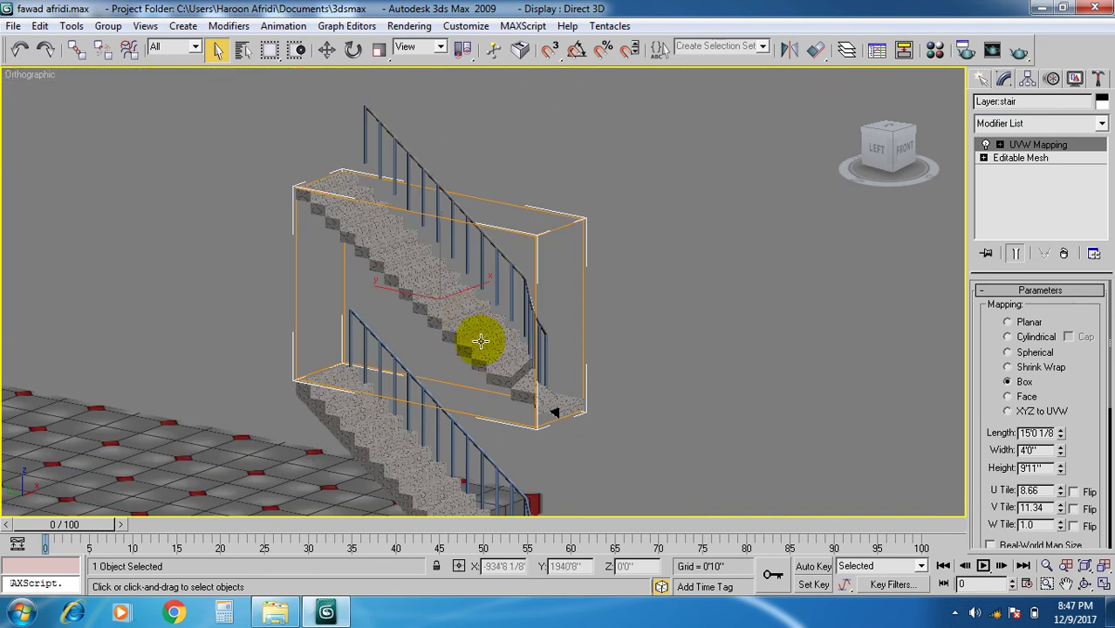
middle_click_drag(480, 340, 691, 330, "alt")
left_click(691, 331)
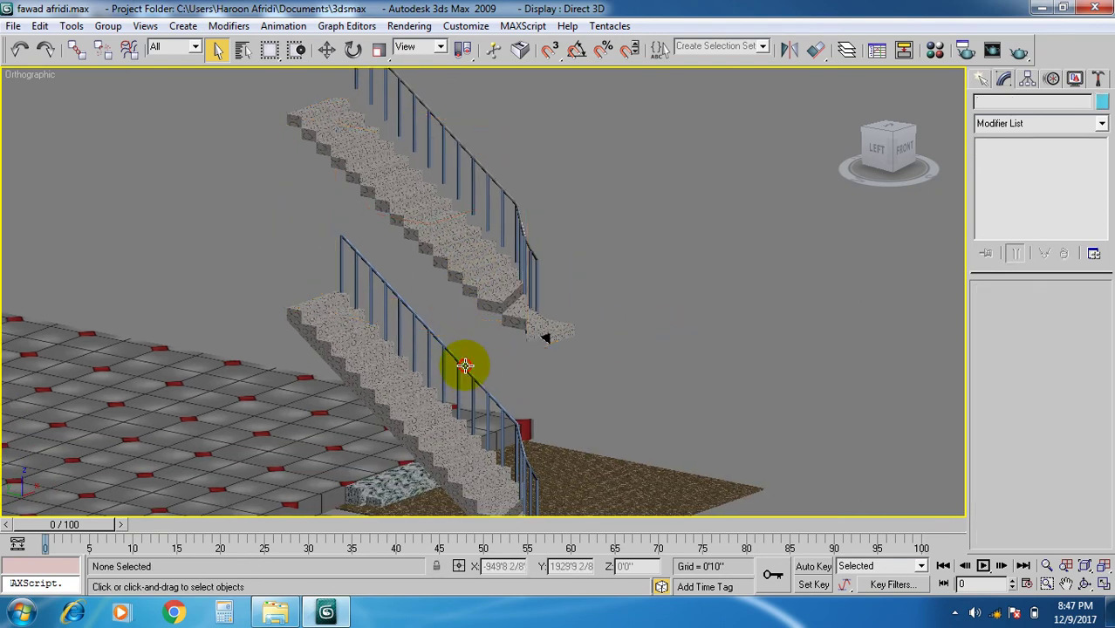
left_click(465, 366)
key("Delete")
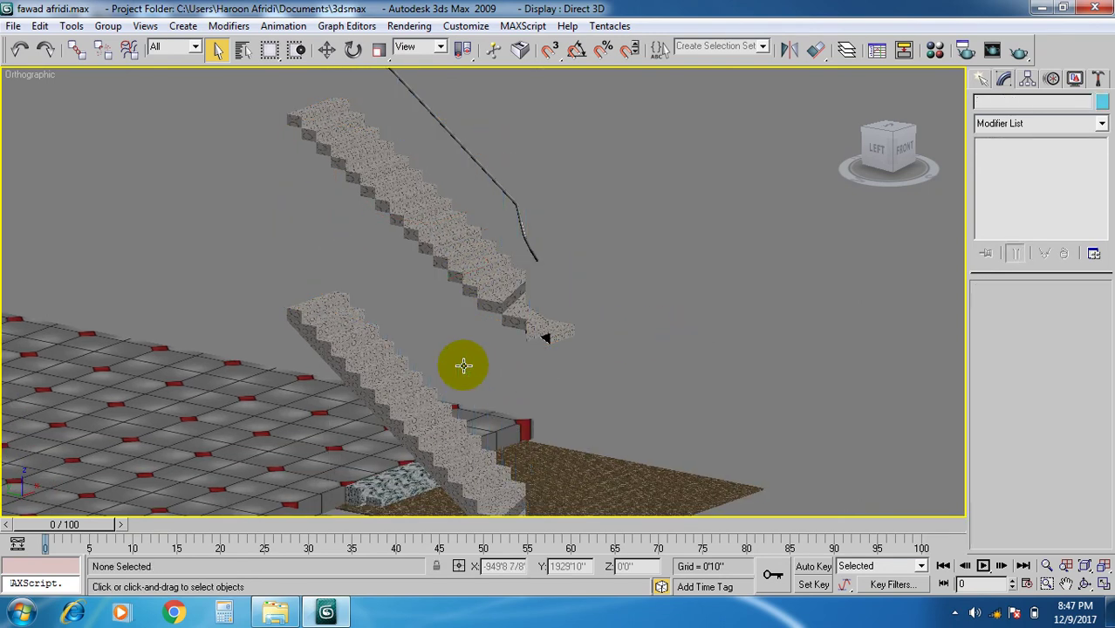
key("ctrl+z")
middle_click_drag(488, 390, 461, 411)
scroll(469, 381, "up", 2)
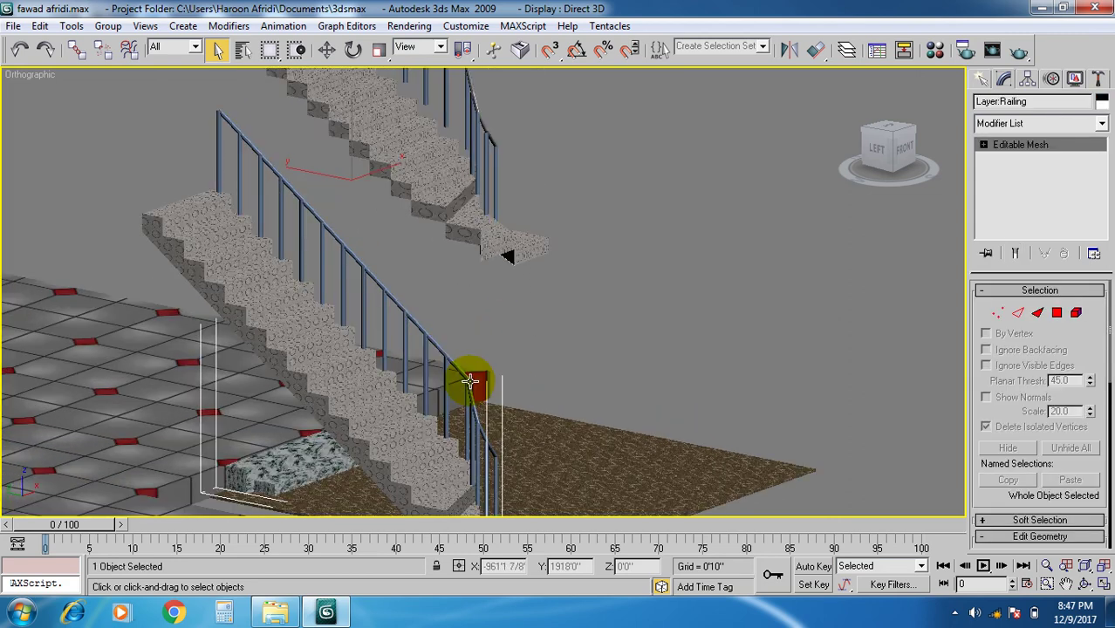
- Try to pick an ArchMat bitmap as the diffuse map of material 09 - Default for the railing, and close the Material Editor
key("m")
left_click(755, 208)
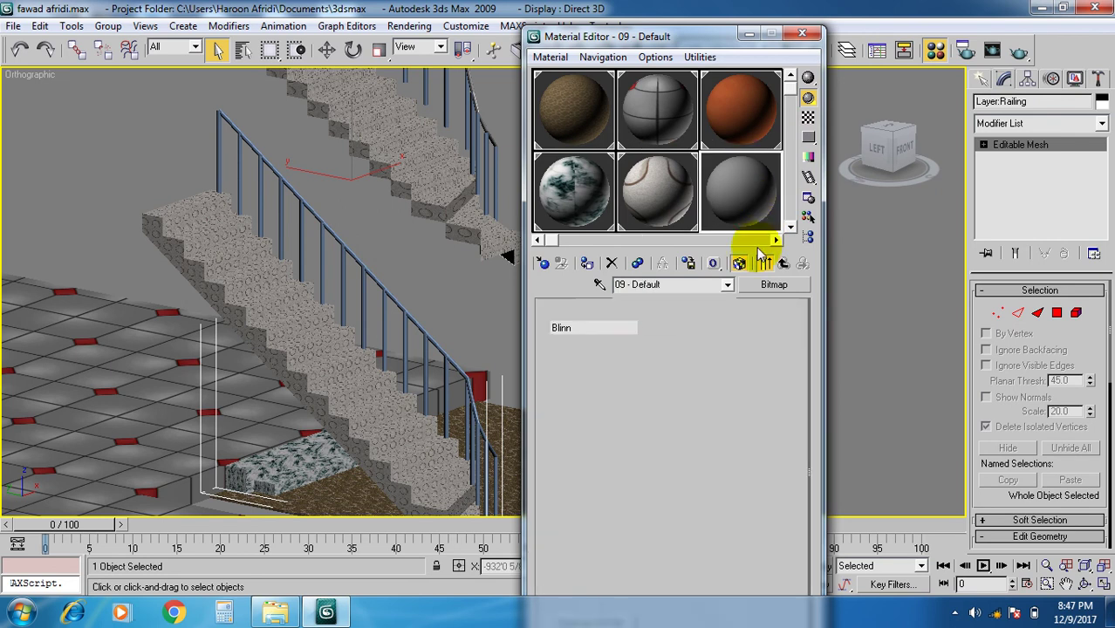
left_click(653, 397)
double_click(670, 114)
scroll(524, 227, "down", 5)
scroll(538, 244, "down", 5)
scroll(538, 248, "down", 3)
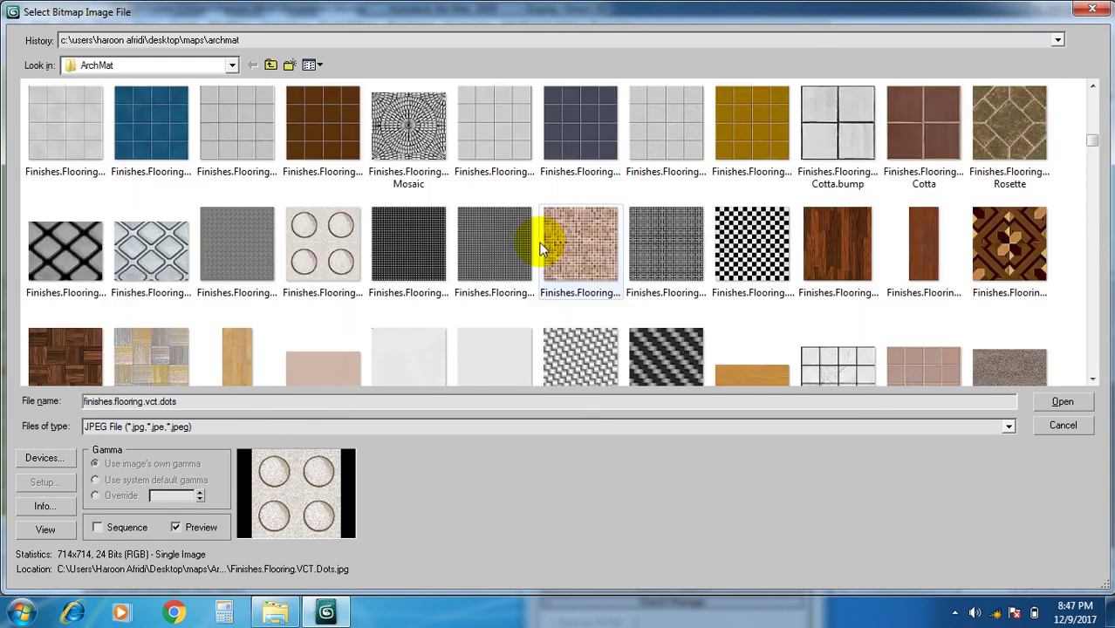
left_click(1090, 11)
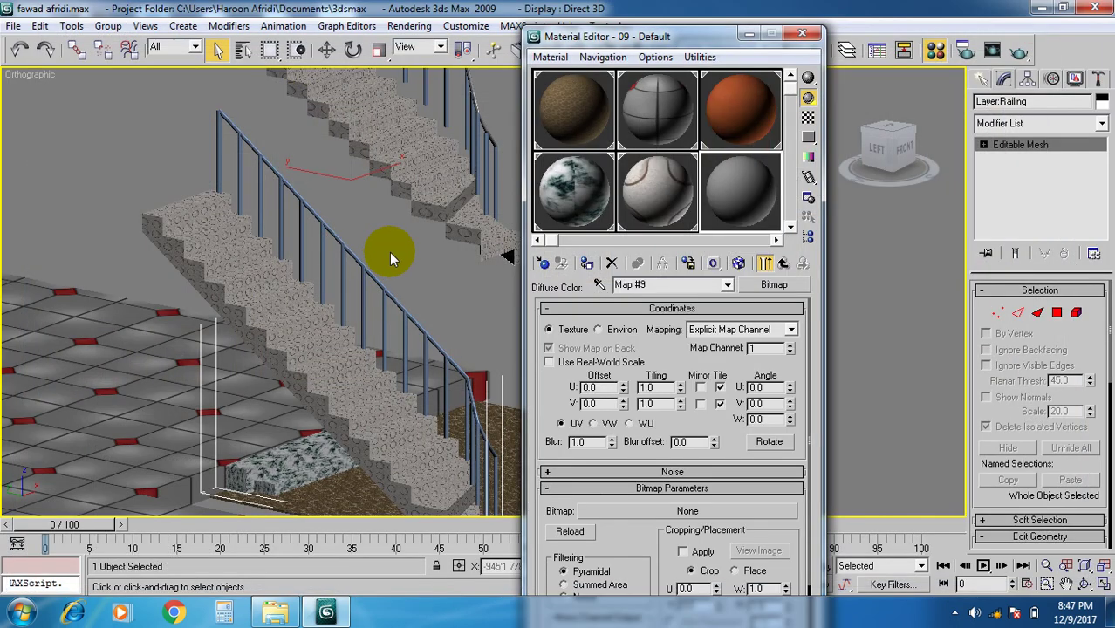
left_click(814, 35)
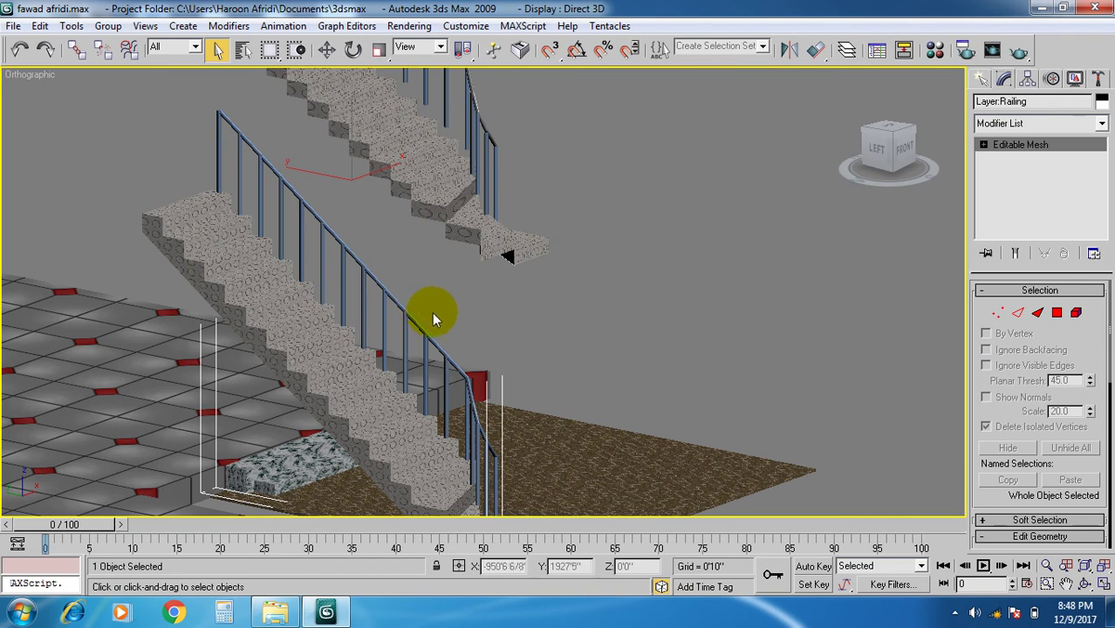
- Delete the selected railing and undo the deletion
key("Delete")
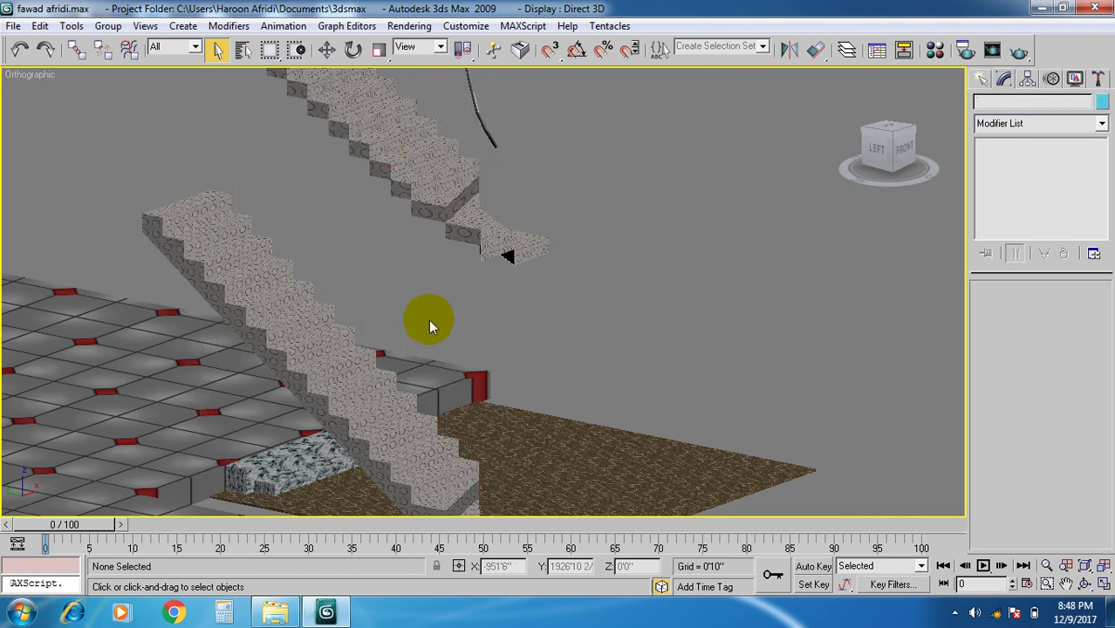
key("ctrl+z")
key("m")
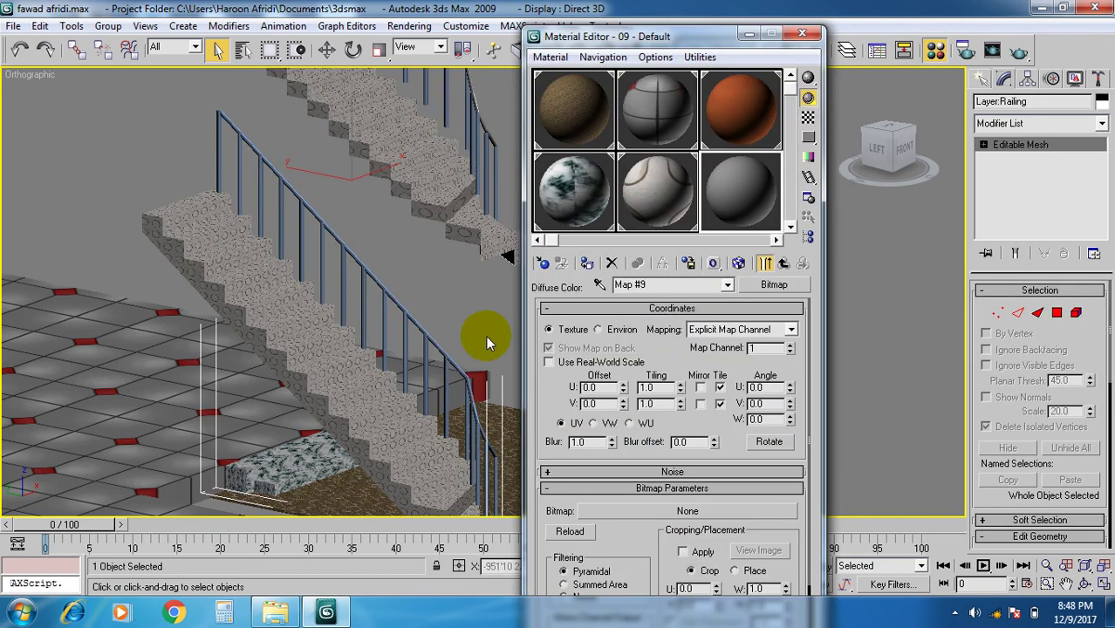
left_click_drag(676, 41, 647, 17)
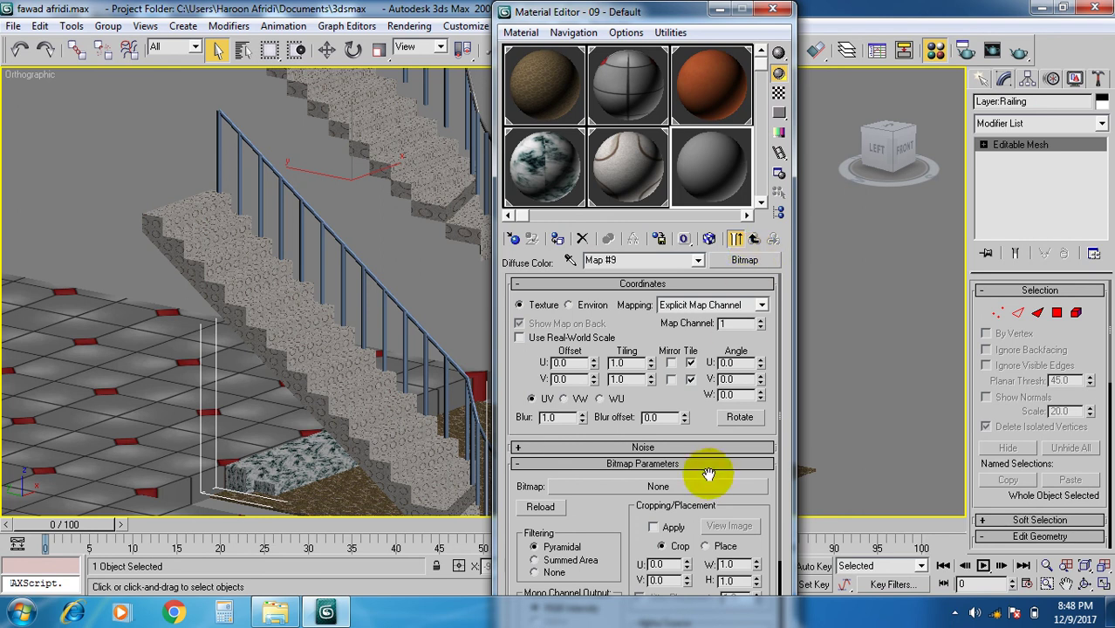
scroll(708, 473, "down", 3)
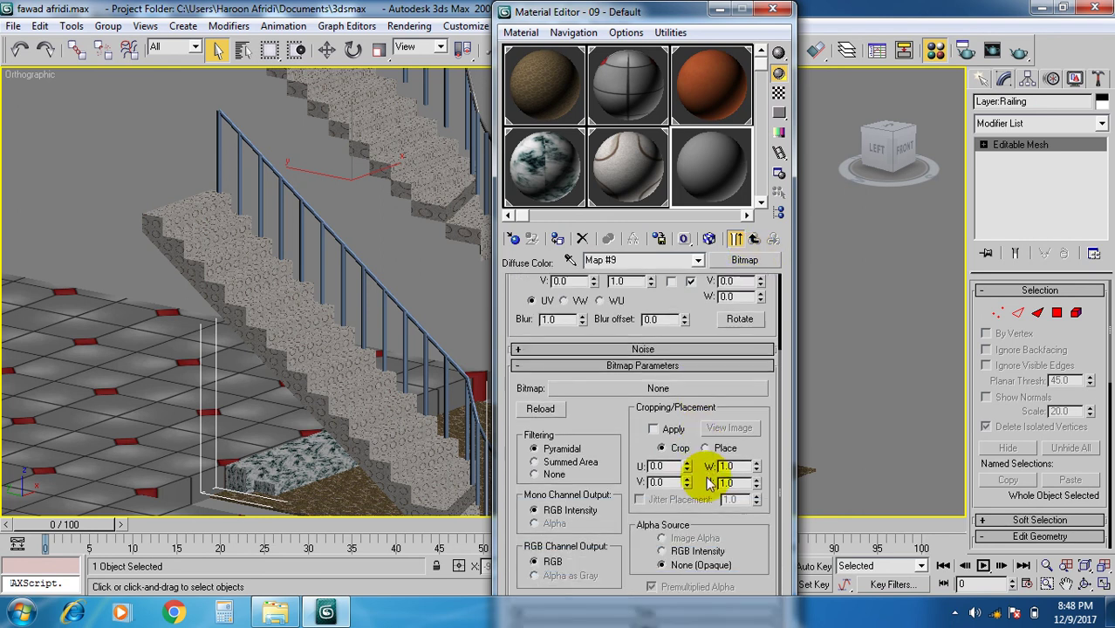
scroll(707, 473, "up", 3)
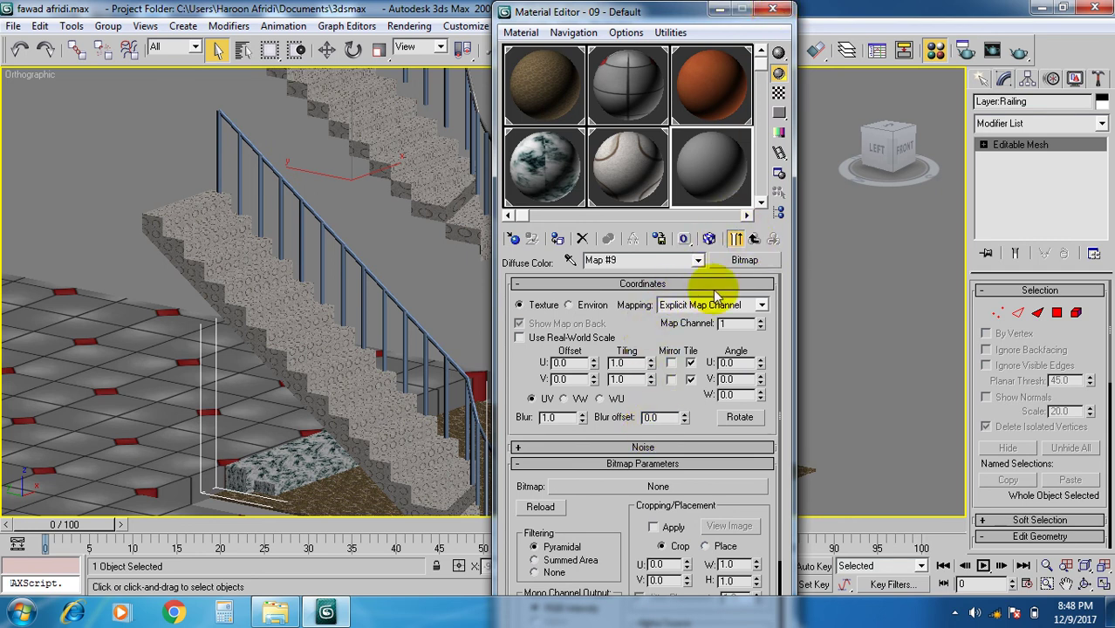
left_click(736, 258)
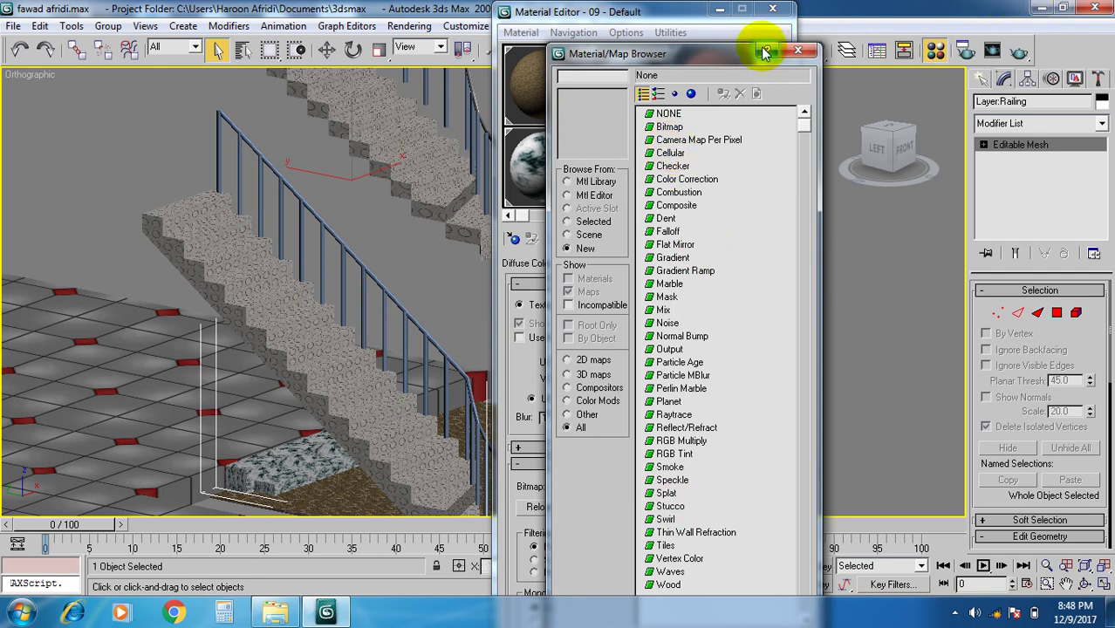
left_click(798, 50)
left_click(773, 8)
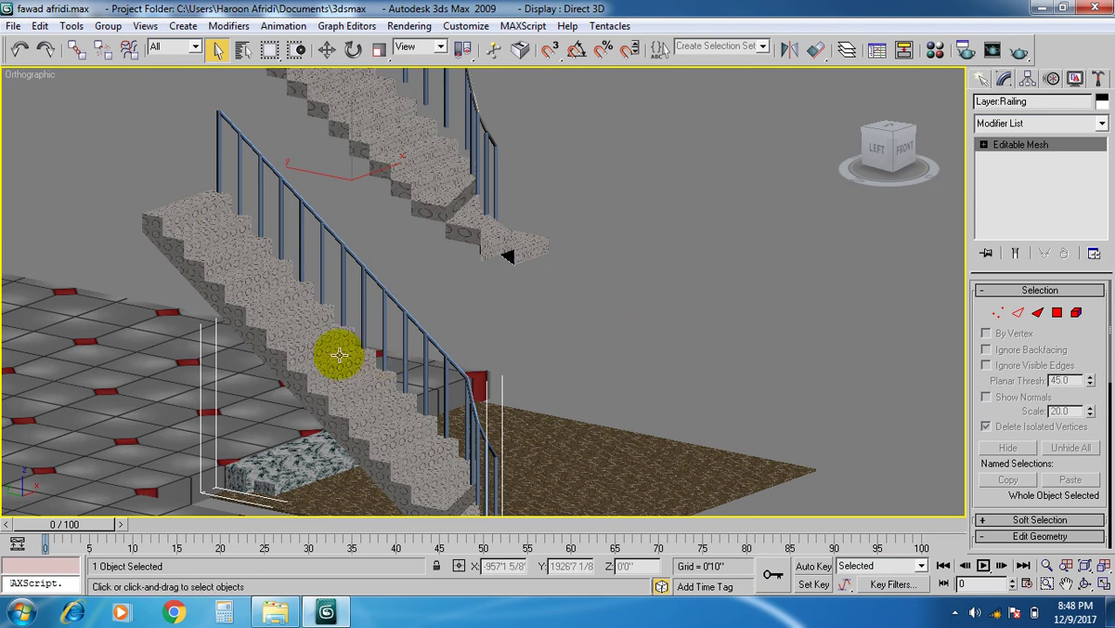
- Unhide all the hidden objects of the house model
scroll(436, 340, "up", 5)
scroll(436, 340, "down", 10)
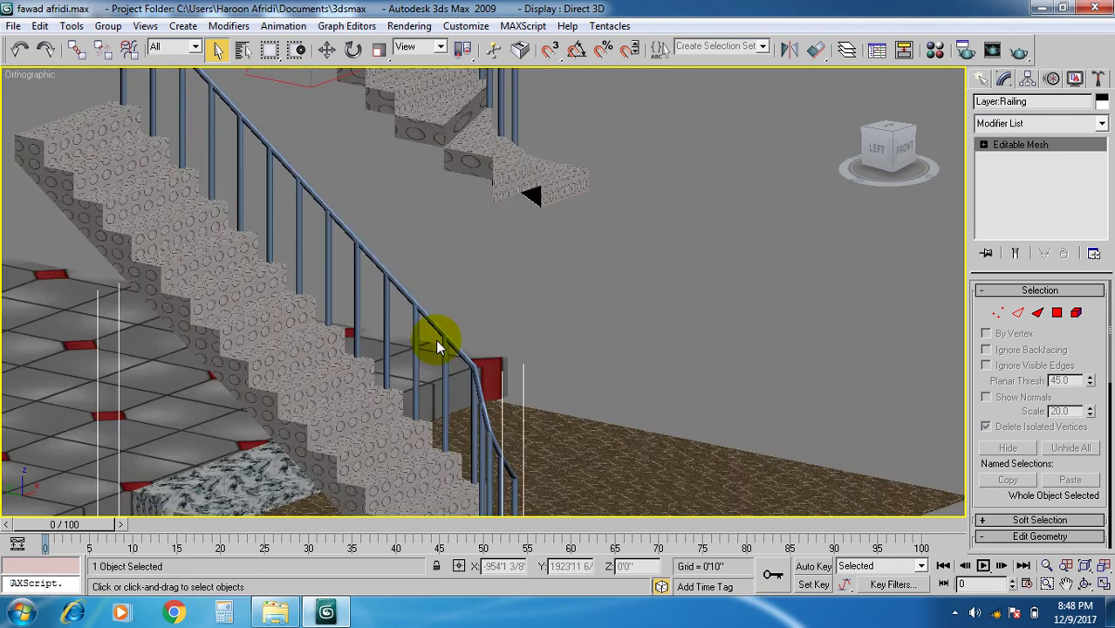
middle_click_drag(448, 335, 493, 358)
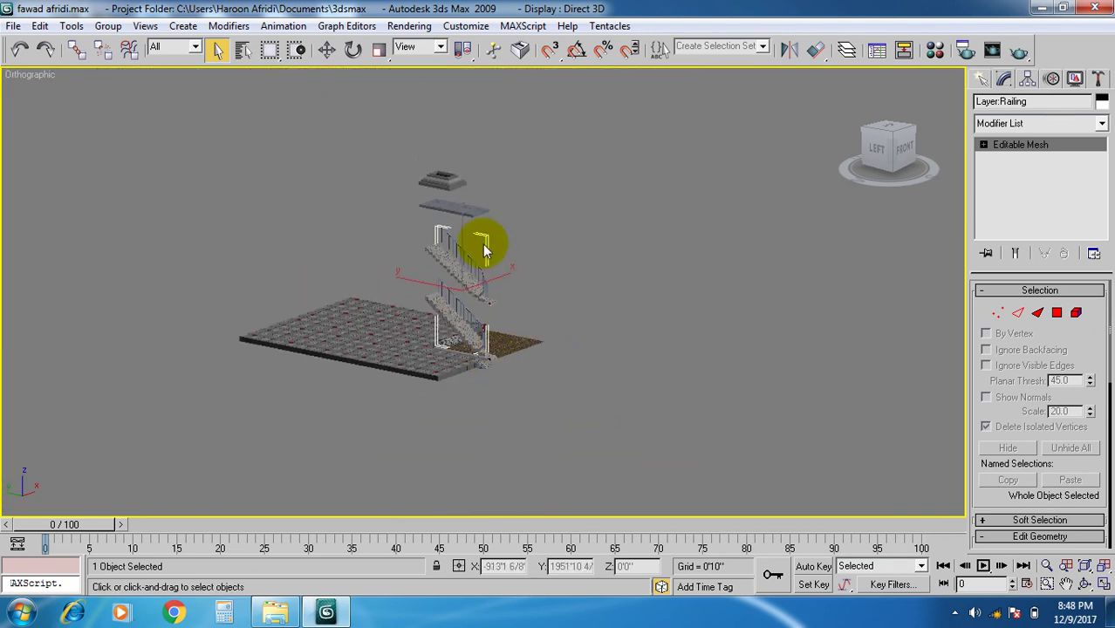
scroll(466, 232, "up", 3)
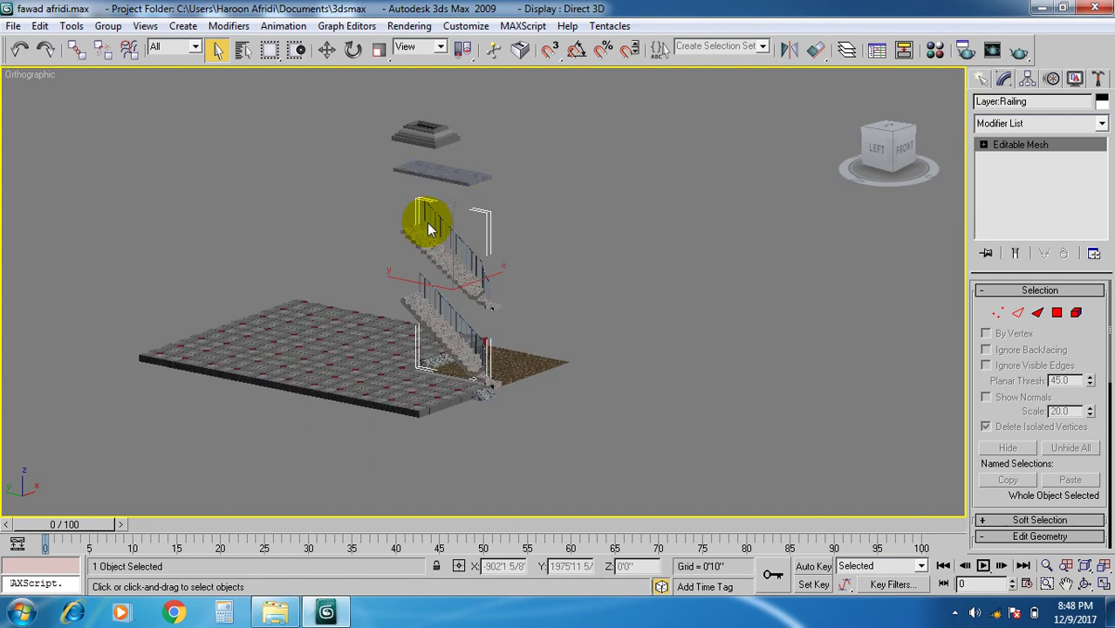
right_click(390, 340)
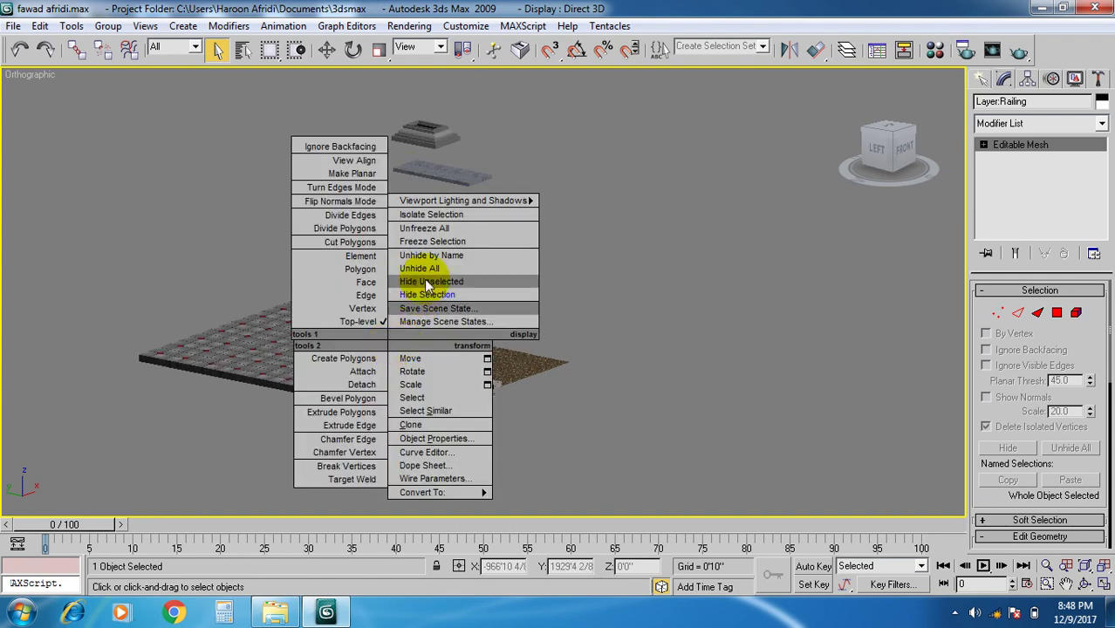
left_click(420, 268)
- Select the stepped cap on top of the rooftop tower and assign the brick material 04 - Default to it
scroll(444, 222, "up", 4)
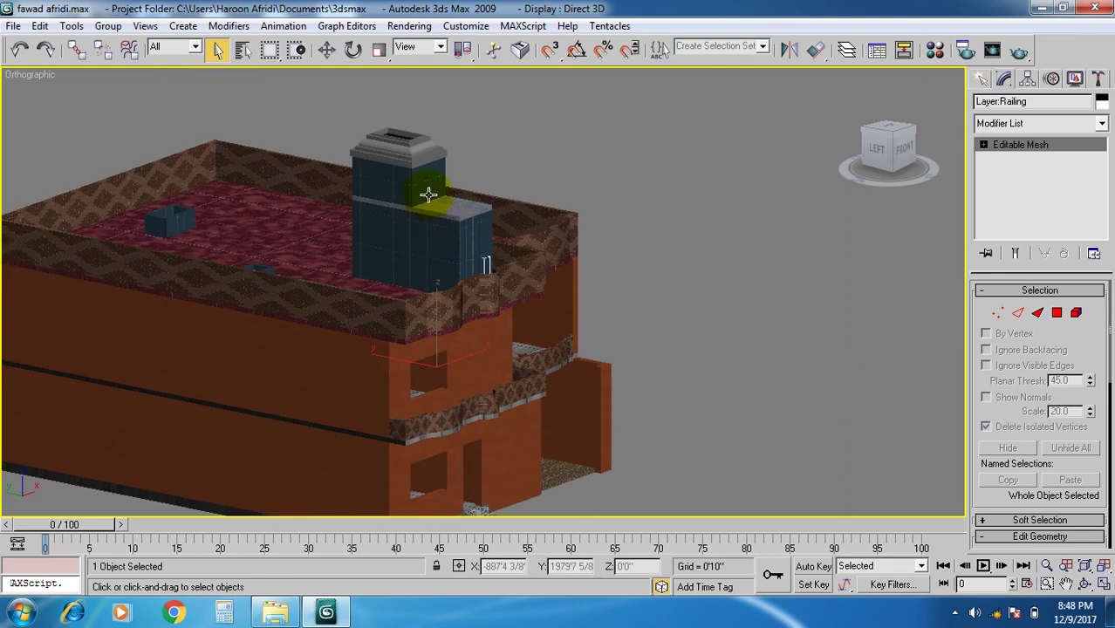
scroll(443, 229, "up", 3)
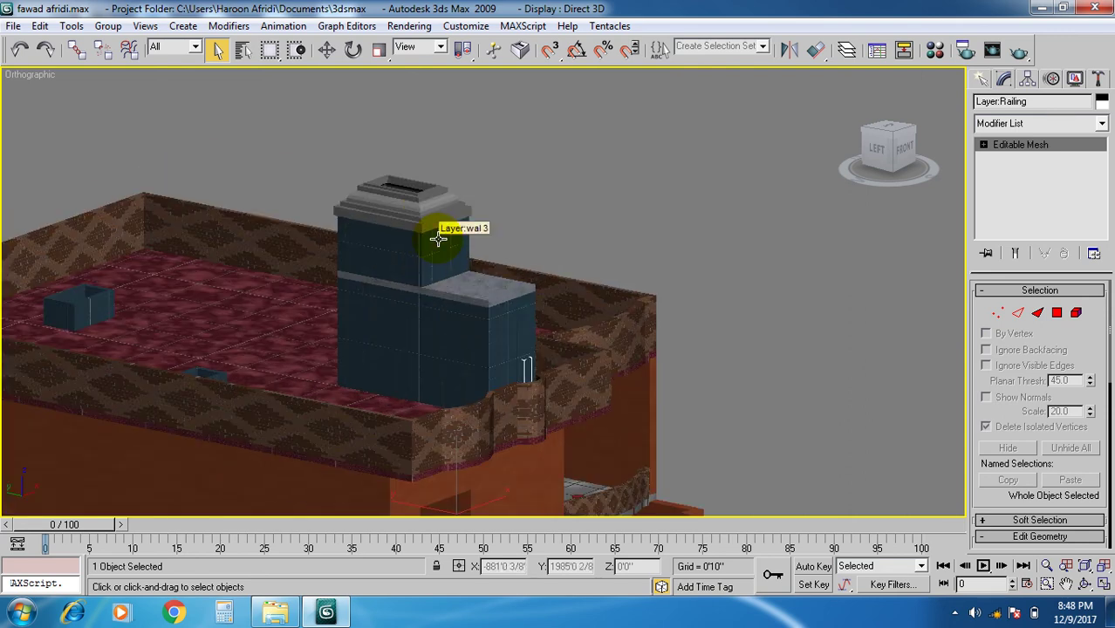
left_click(436, 199)
key("m")
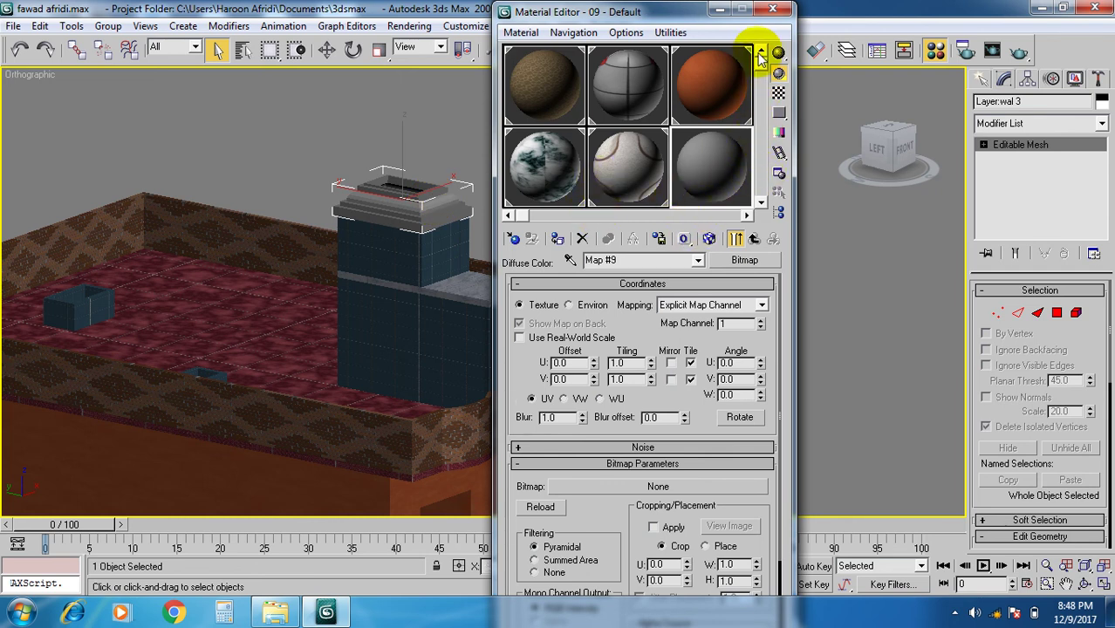
left_click_drag(521, 218, 654, 219)
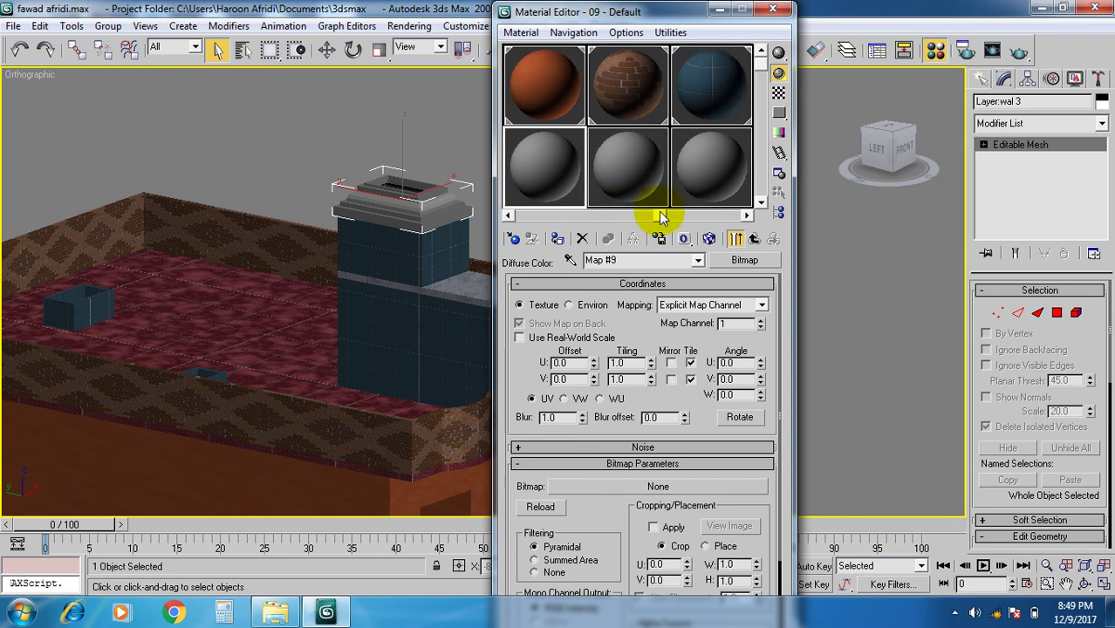
left_click(632, 72)
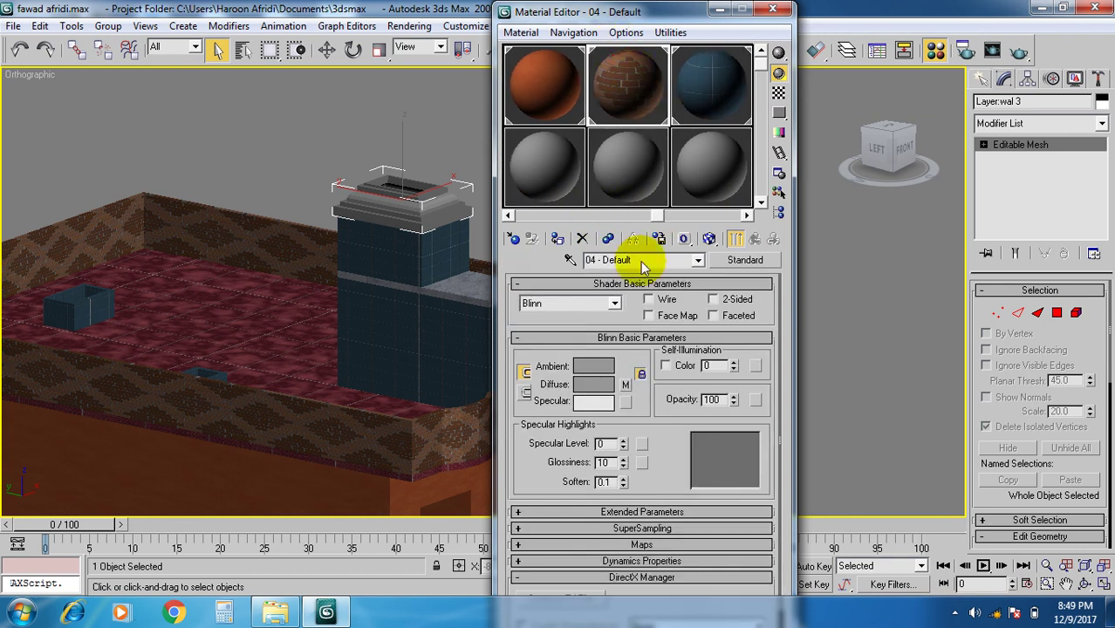
left_click(557, 239)
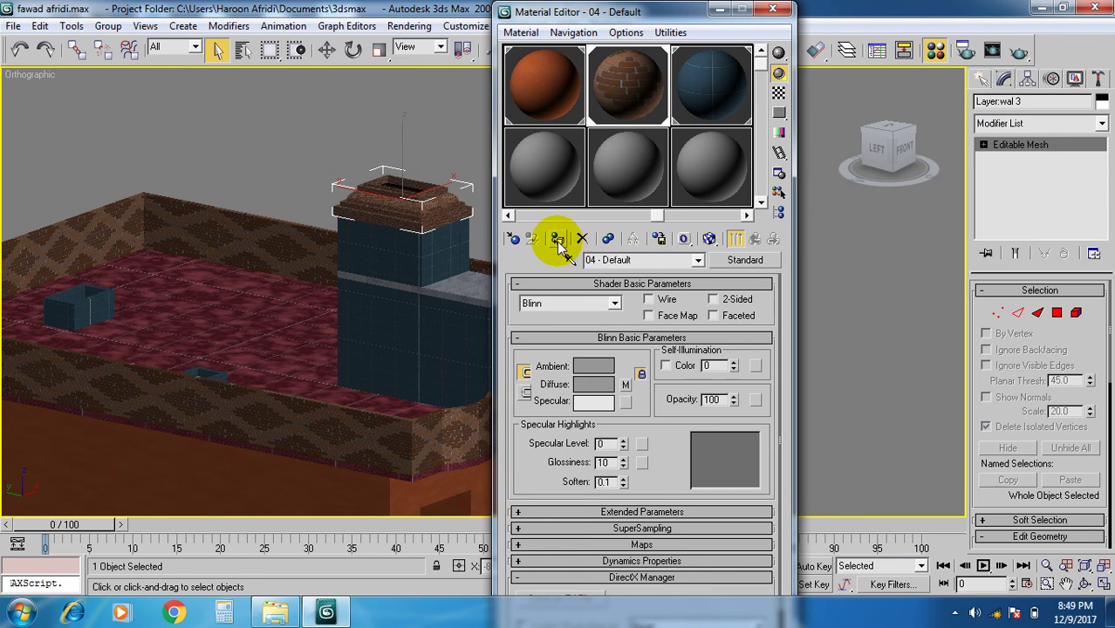
left_click(596, 370)
left_click(662, 65)
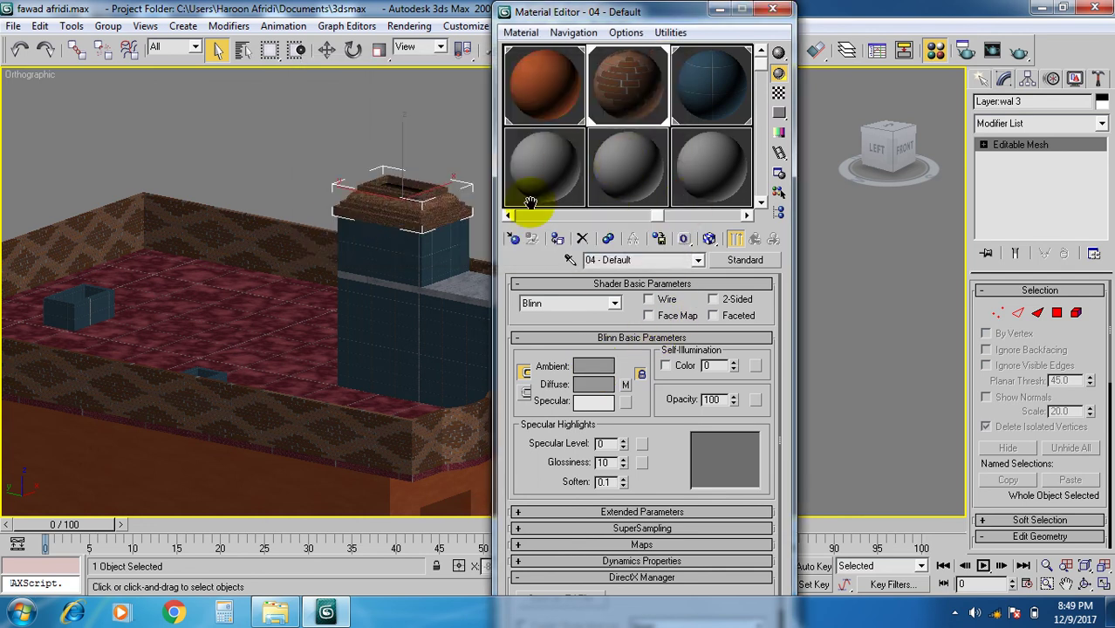
- Add a UVW Map modifier to the tower cap and set its mapping to Box
left_click(1037, 123)
key("u")
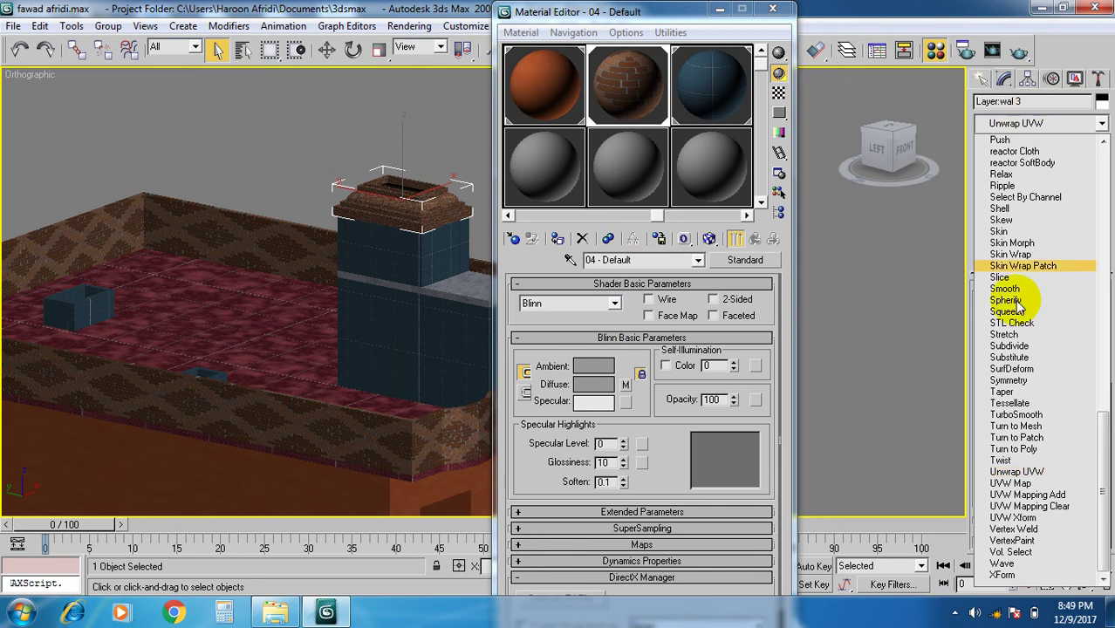
left_click(1012, 483)
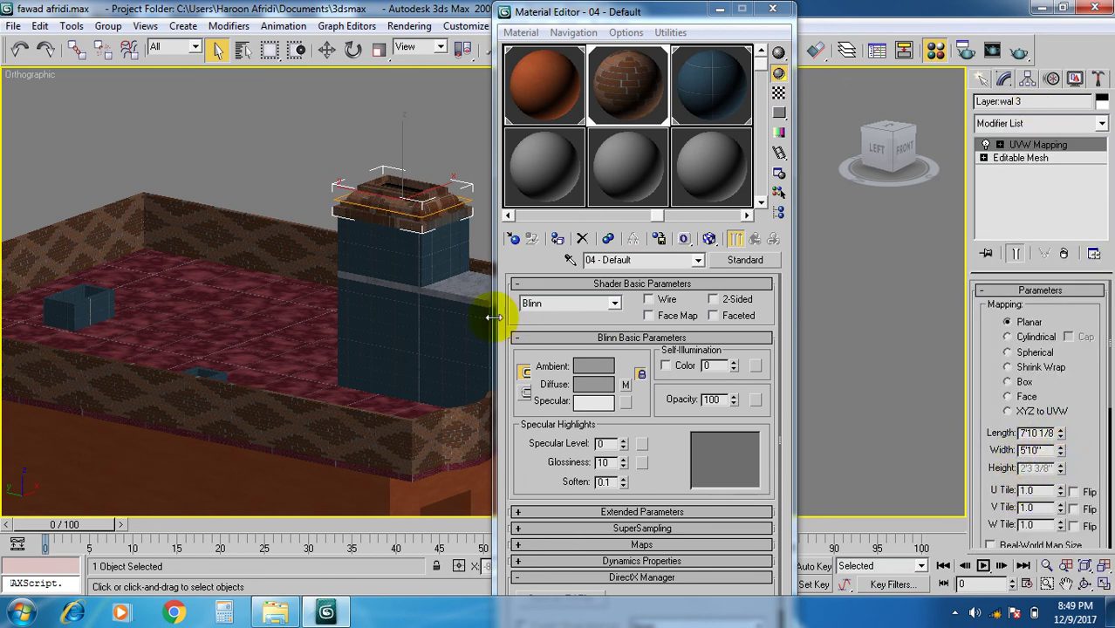
scroll(429, 391, "up", 8)
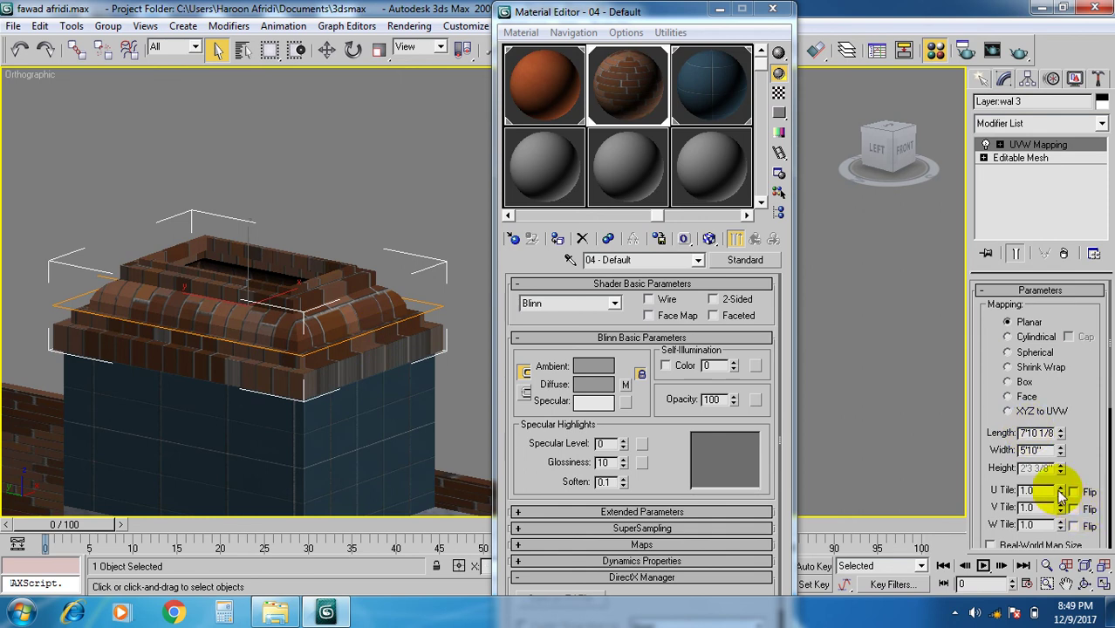
left_click(1023, 384)
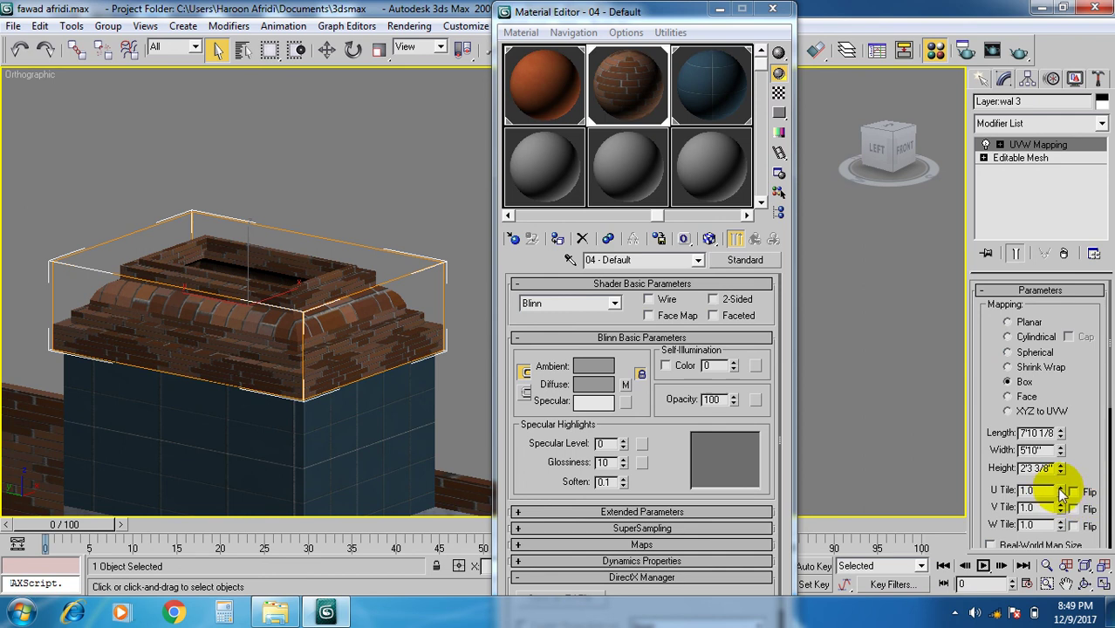
- Set the tower cap's UVW tiling to U Tile 3.04 and V Tile 3.49, and close the Material Editor
left_click_drag(1059, 490, 1062, 325)
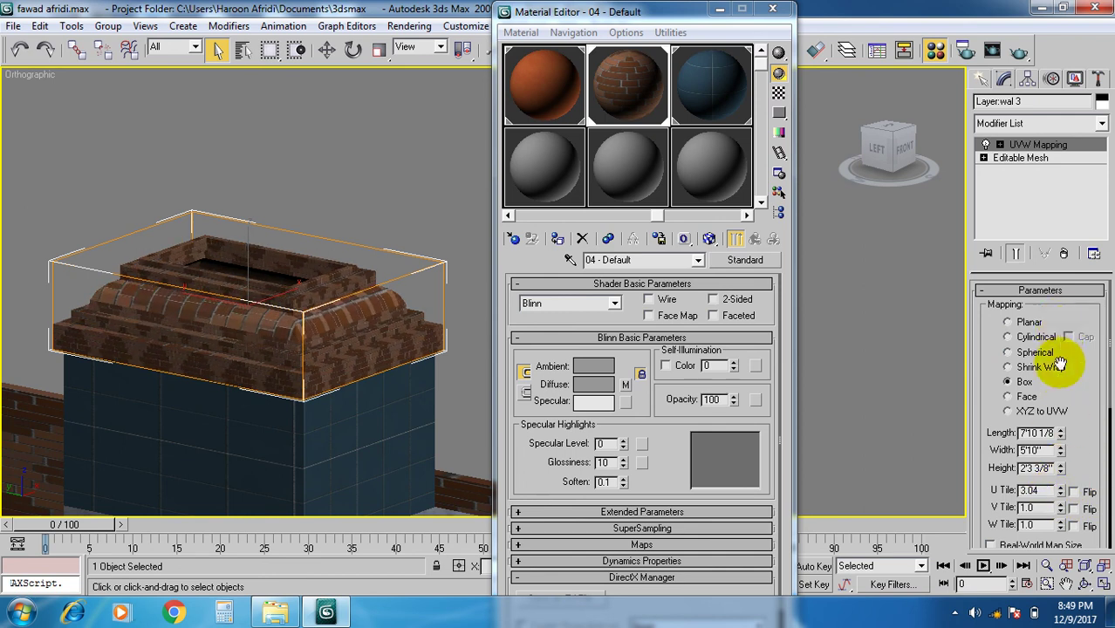
left_click_drag(1060, 499, 1028, 298)
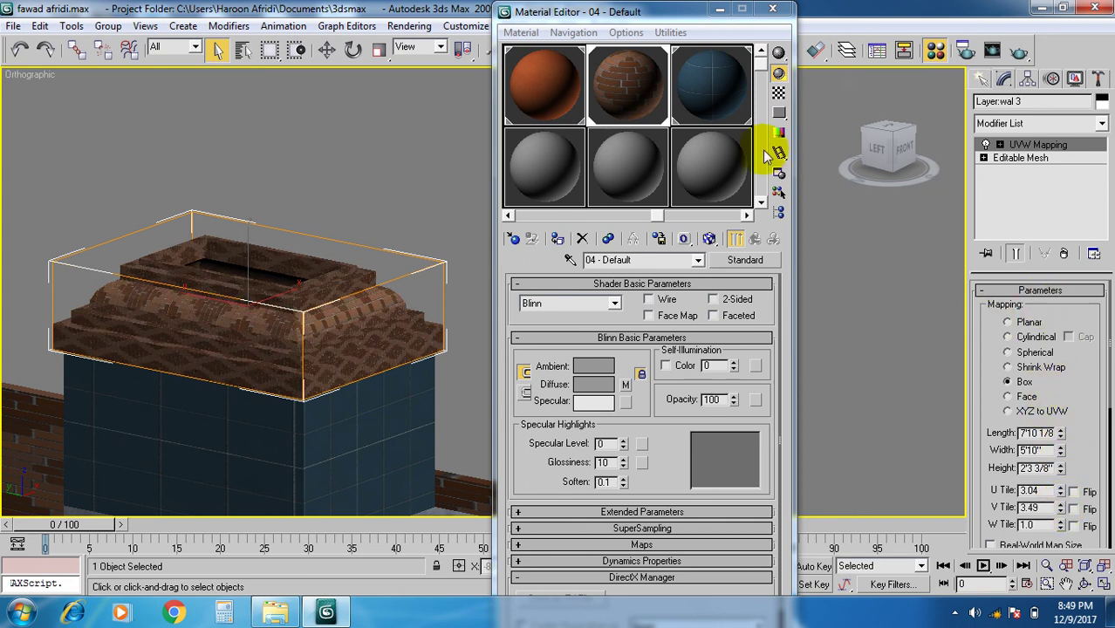
left_click(773, 12)
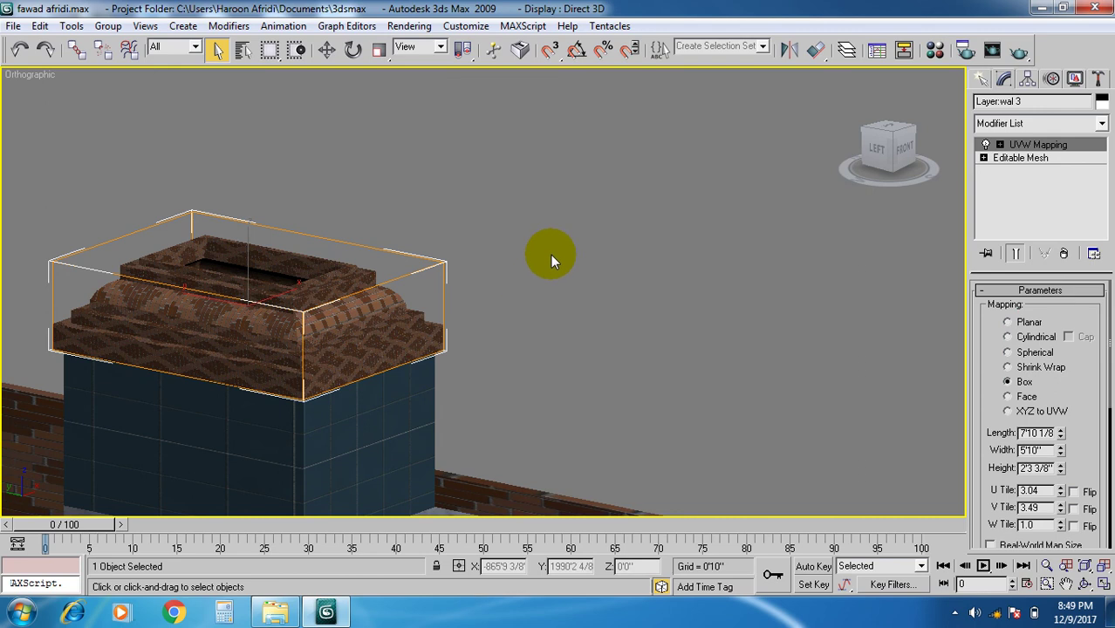
- Render the whole house in the orthographic view and close the rendered frame window
scroll(567, 288, "down", 5)
middle_click_drag(620, 373, 622, 330)
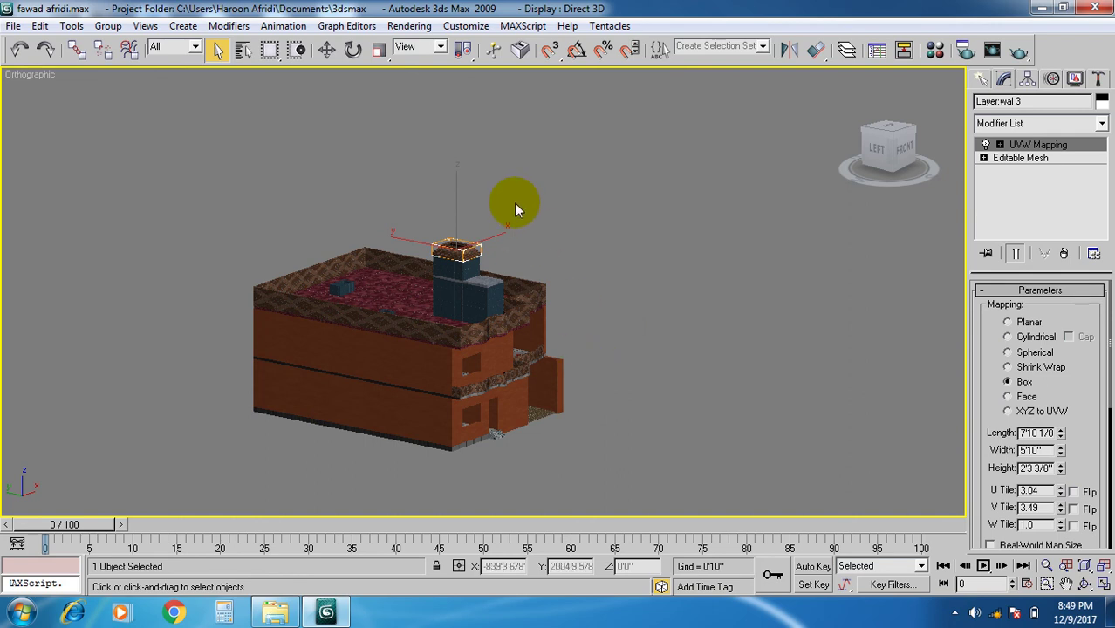
left_click(410, 26)
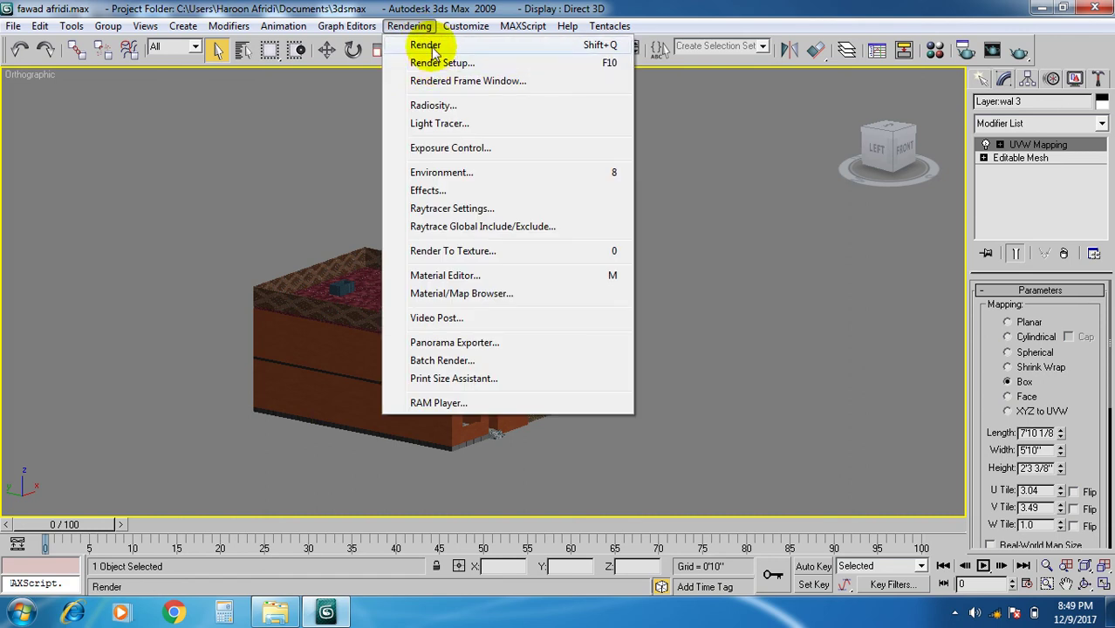
left_click(428, 46)
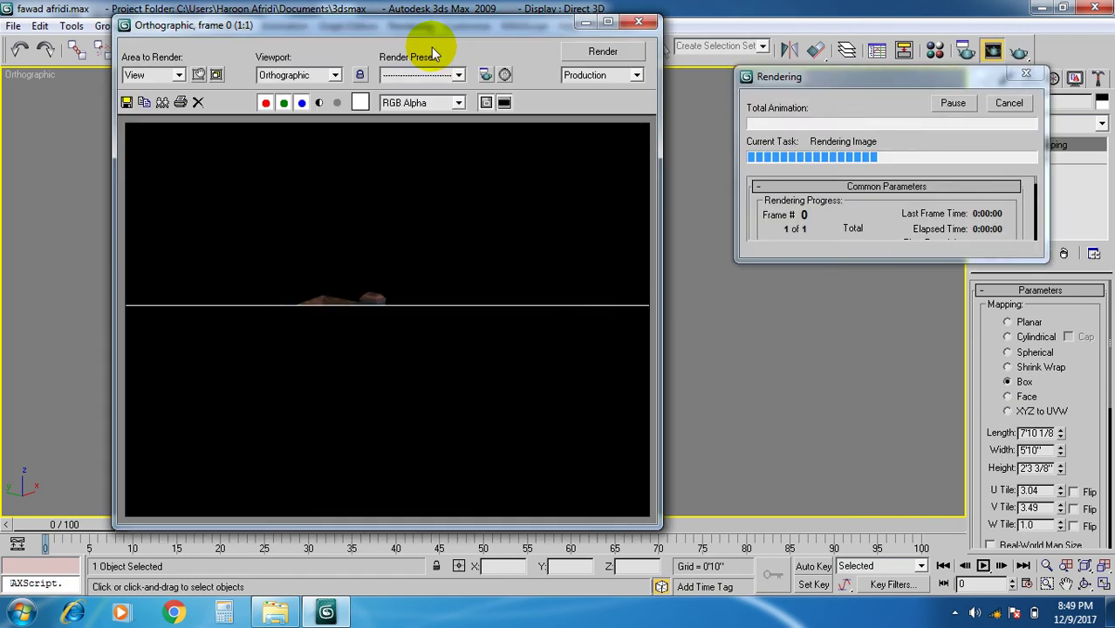
left_click(638, 21)
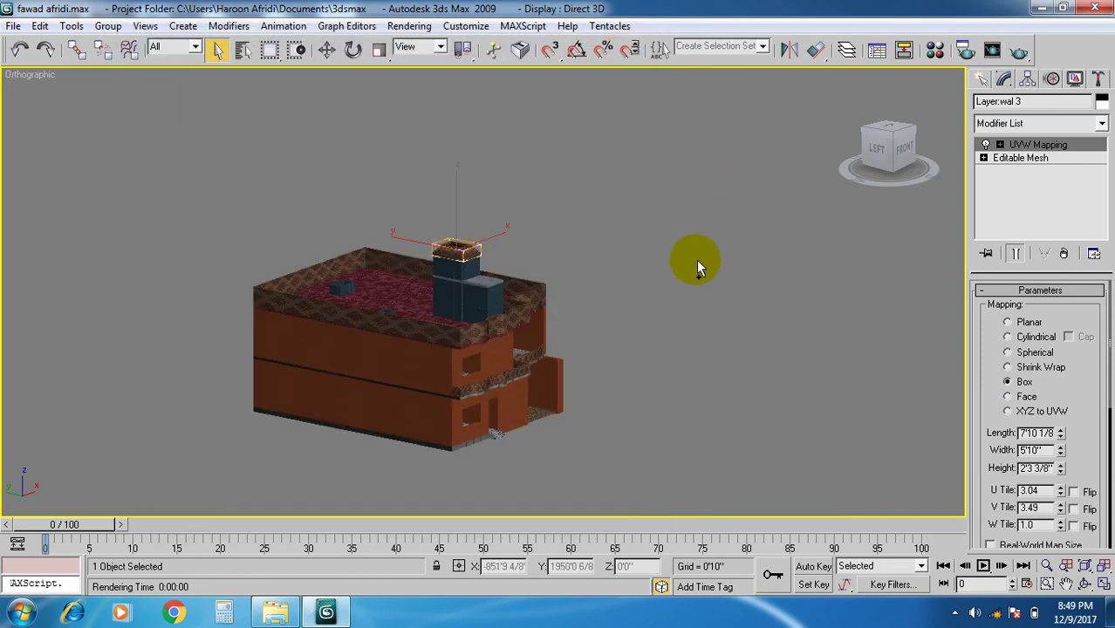
left_click(955, 612)
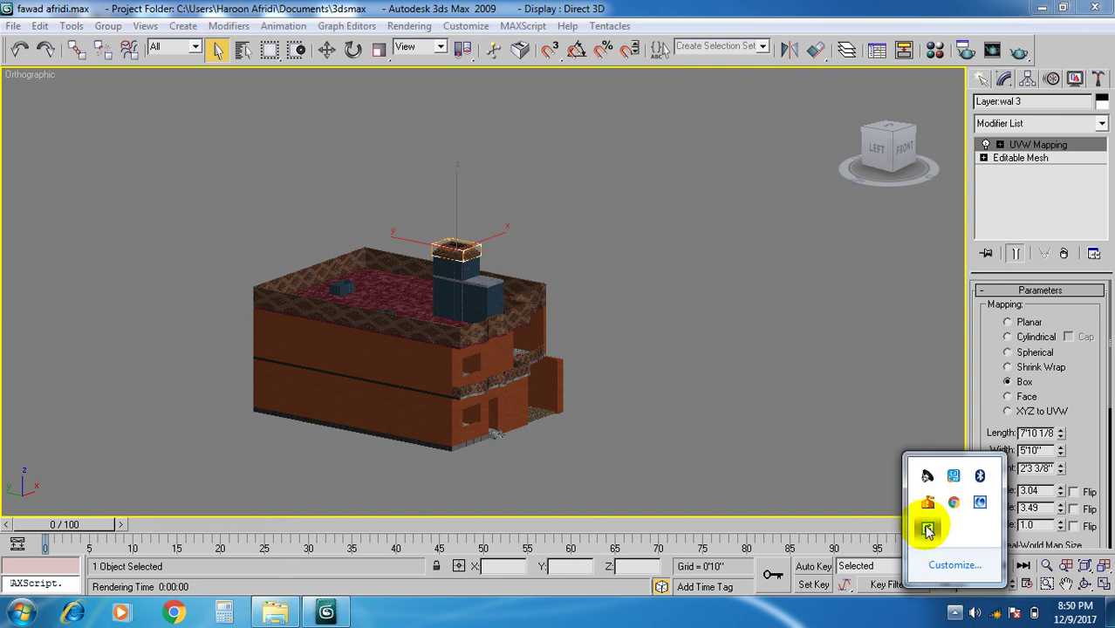